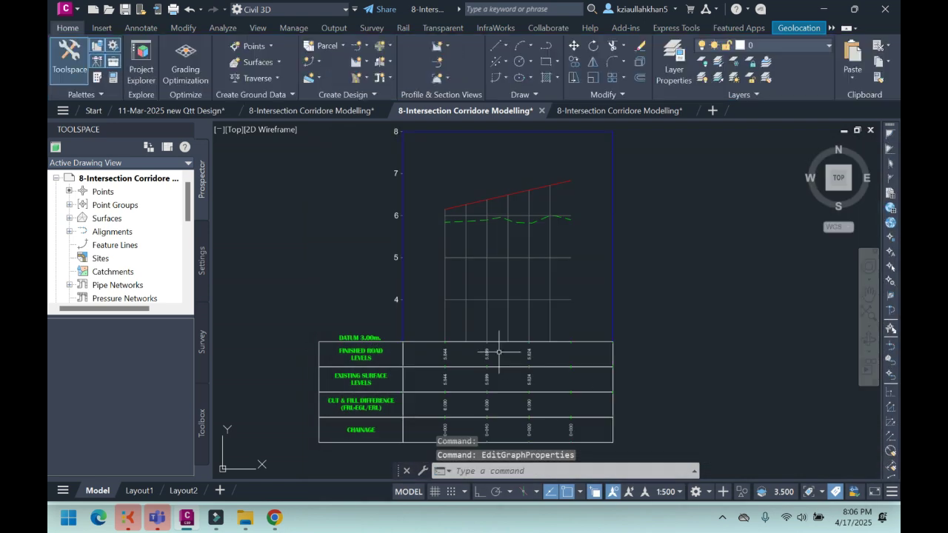
Step: Examine the profile views and their level bands beside the site plan
{"action": "scroll", "coordinate": [446, 252], "scroll_direction": "up", "scroll_amount": 10}
{"action": "scroll", "coordinate": [433, 225], "scroll_direction": "down", "scroll_amount": 5}
{"action": "scroll", "coordinate": [412, 212], "scroll_direction": "up", "scroll_amount": 6}
{"action": "scroll", "coordinate": [417, 227], "scroll_direction": "down", "scroll_amount": 6}
{"action": "scroll", "coordinate": [381, 393], "scroll_direction": "up", "scroll_amount": 6}
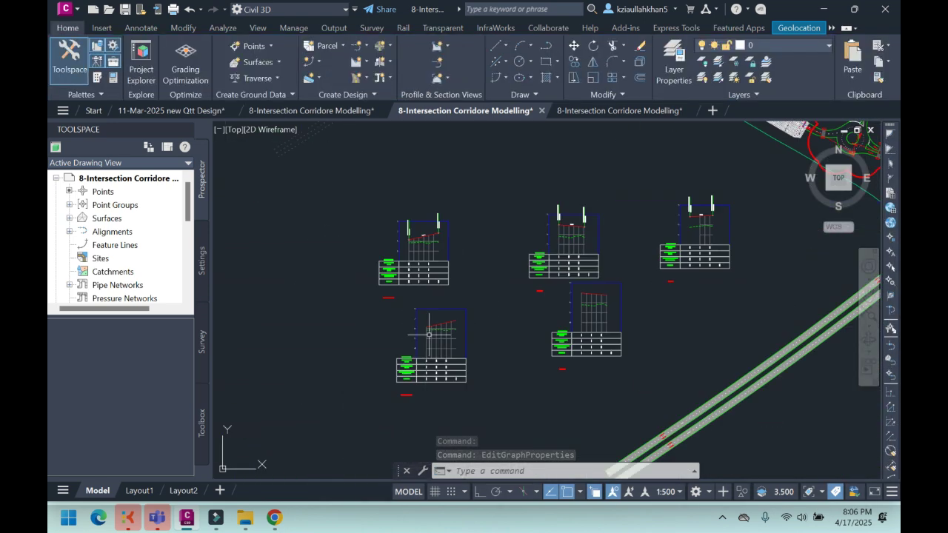
{"action": "scroll", "coordinate": [388, 406], "scroll_direction": "down", "scroll_amount": 4}
{"action": "scroll", "coordinate": [388, 406], "scroll_direction": "up", "scroll_amount": 3}
{"action": "scroll", "coordinate": [377, 406], "scroll_direction": "down", "scroll_amount": 4}
{"action": "scroll", "coordinate": [429, 217], "scroll_direction": "up", "scroll_amount": 7}
{"action": "scroll", "coordinate": [411, 254], "scroll_direction": "down", "scroll_amount": 6}
{"action": "scroll", "coordinate": [533, 256], "scroll_direction": "up", "scroll_amount": 2}
Step: Create a layout profile named ABC for the RD-05 Intersection alignment with the Layout style and Complete Label Set
{"action": "left_click", "coordinate": [506, 299]}
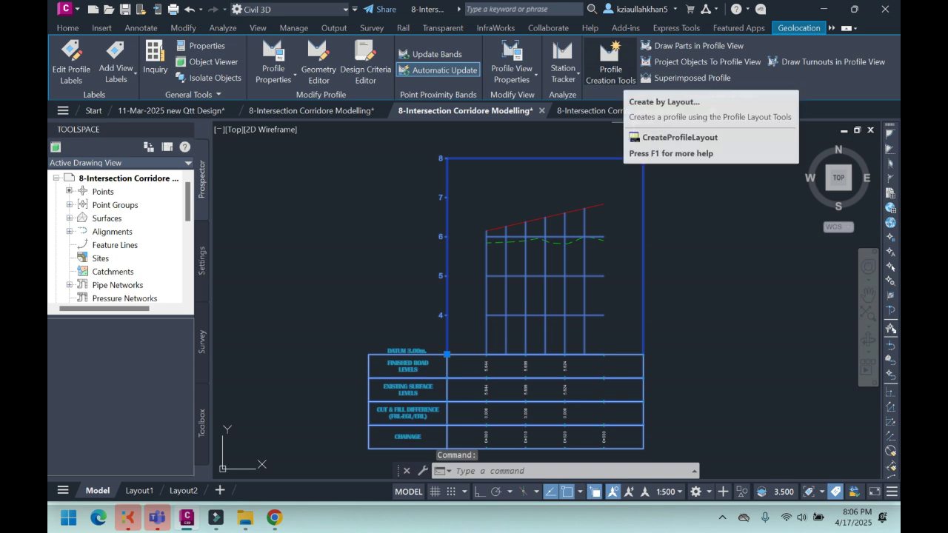
{"action": "left_click", "coordinate": [610, 59]}
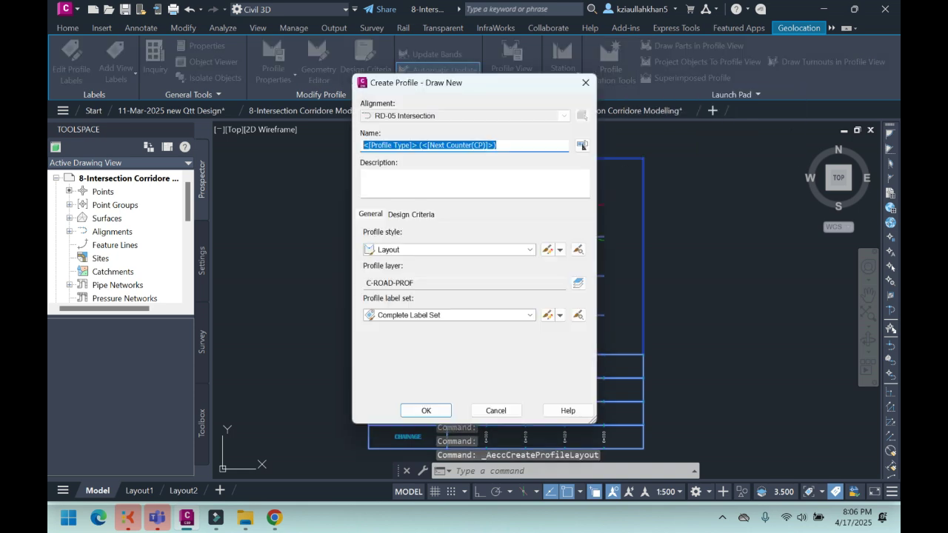
{"action": "type", "text": "ABC"}
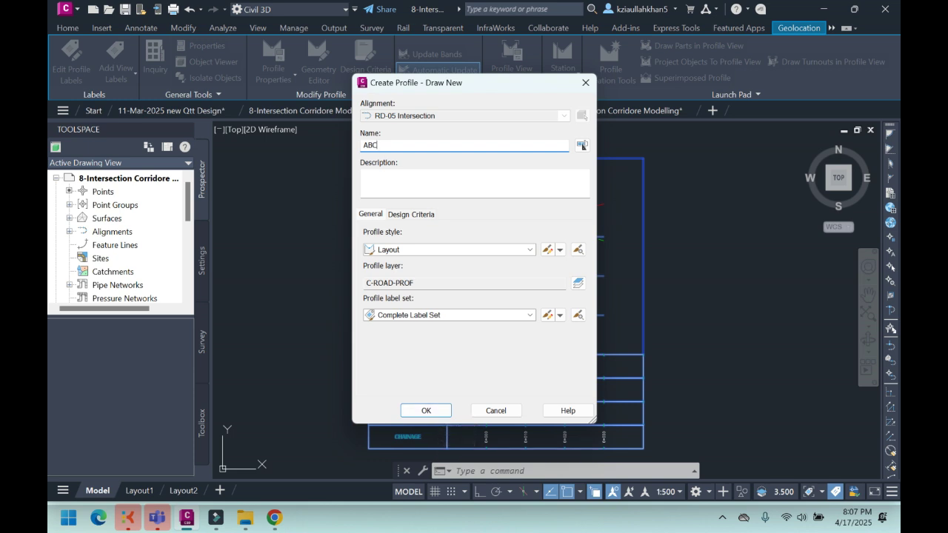
{"action": "key", "text": "Return"}
Step: Draw a tangent without curves for profile ABC, from the start to the end of the red corridor surface line
{"action": "left_click", "coordinate": [75, 28]}
{"action": "left_click", "coordinate": [130, 57]}
{"action": "left_click", "coordinate": [78, 28]}
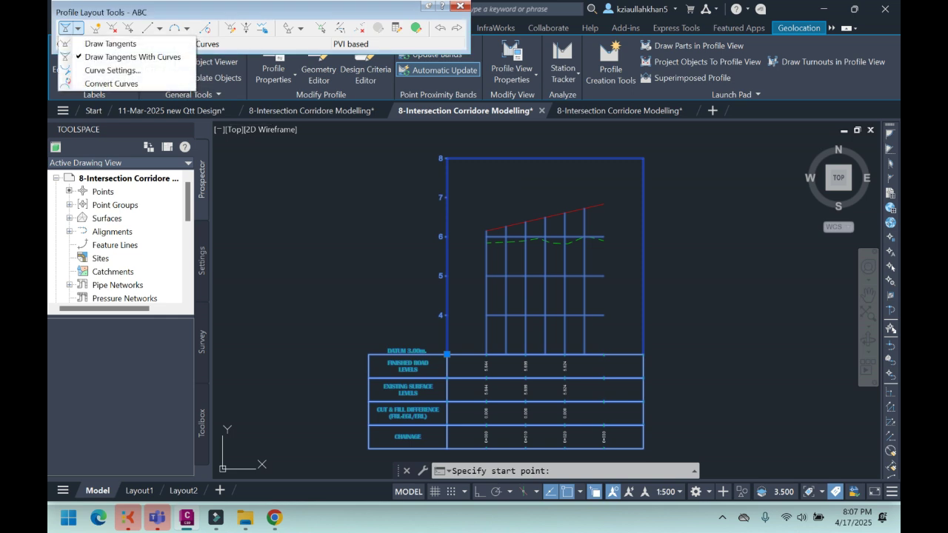
{"action": "left_click", "coordinate": [132, 57]}
{"action": "left_click", "coordinate": [77, 28]}
{"action": "left_click", "coordinate": [110, 44]}
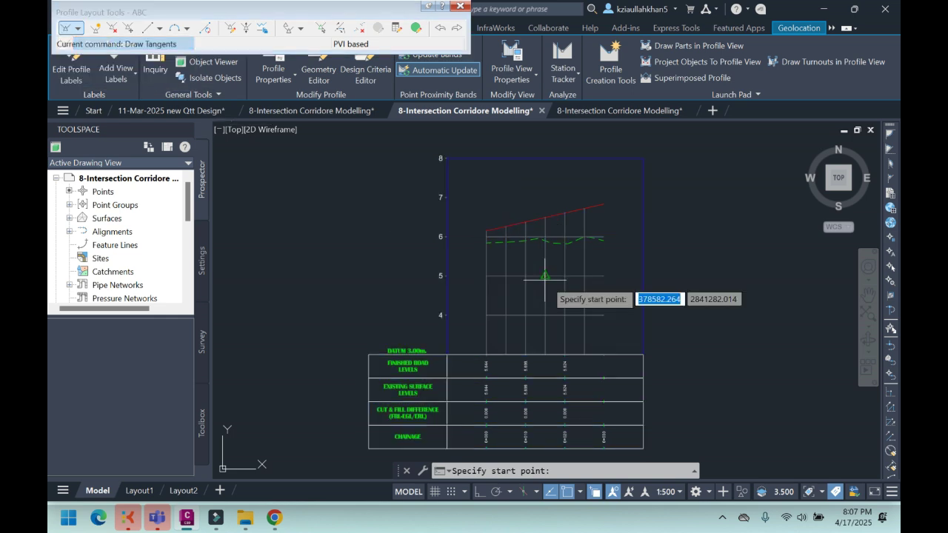
{"action": "scroll", "coordinate": [518, 248], "scroll_direction": "up", "scroll_amount": 4}
{"action": "left_click", "coordinate": [429, 205]}
{"action": "scroll", "coordinate": [498, 249], "scroll_direction": "down", "scroll_amount": 2}
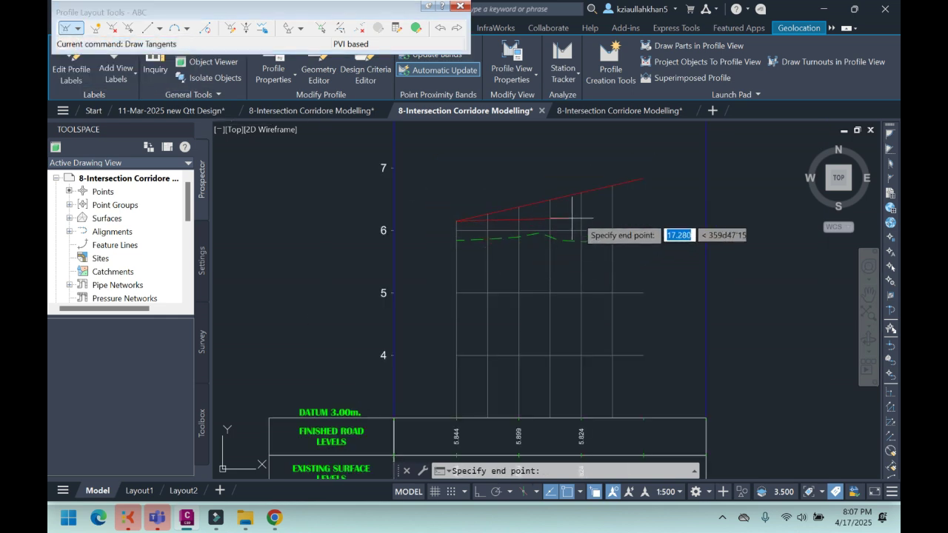
{"action": "left_click", "coordinate": [641, 181]}
{"action": "key", "text": "Return"}
Step: Examine the grade and grade break labels on profile ABC and compare them with the neighbouring profile views
{"action": "scroll", "coordinate": [592, 211], "scroll_direction": "down", "scroll_amount": 3}
{"action": "scroll", "coordinate": [546, 197], "scroll_direction": "up", "scroll_amount": 4}
{"action": "scroll", "coordinate": [488, 312], "scroll_direction": "down", "scroll_amount": 1}
{"action": "scroll", "coordinate": [488, 312], "scroll_direction": "down", "scroll_amount": 3}
{"action": "scroll", "coordinate": [455, 193], "scroll_direction": "up", "scroll_amount": 6}
{"action": "scroll", "coordinate": [455, 193], "scroll_direction": "down", "scroll_amount": 6}
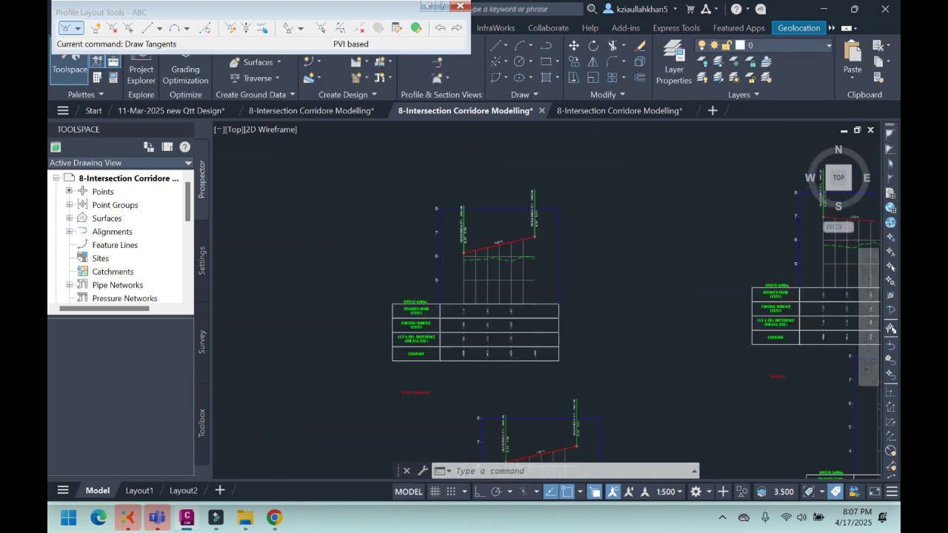
{"action": "scroll", "coordinate": [503, 278], "scroll_direction": "up", "scroll_amount": 3}
{"action": "scroll", "coordinate": [523, 315], "scroll_direction": "down", "scroll_amount": 3}
{"action": "scroll", "coordinate": [682, 359], "scroll_direction": "up", "scroll_amount": 1}
{"action": "scroll", "coordinate": [637, 293], "scroll_direction": "up", "scroll_amount": 5}
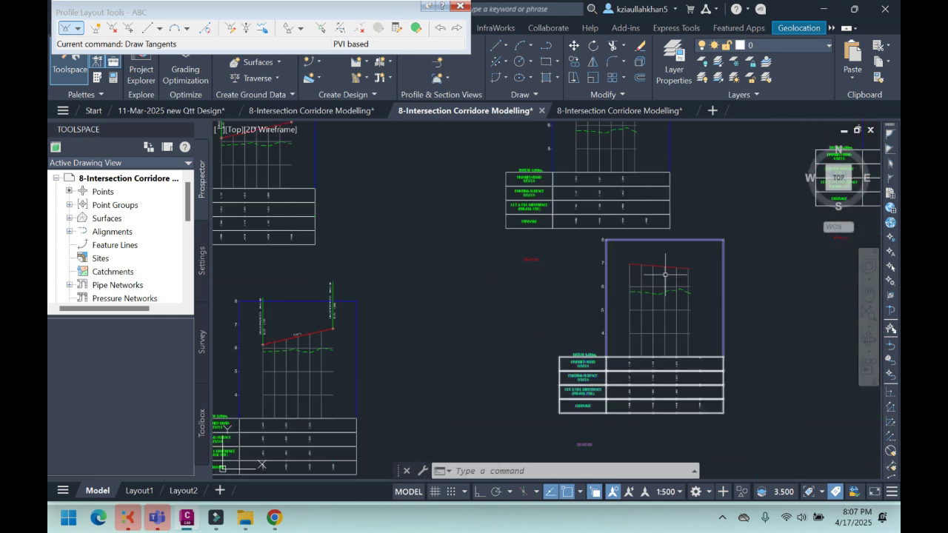
Step: Create a layout profile named RD3 in the RD-03 RS profile view with the Layout style and Complete Label Set
{"action": "left_click", "coordinate": [645, 277]}
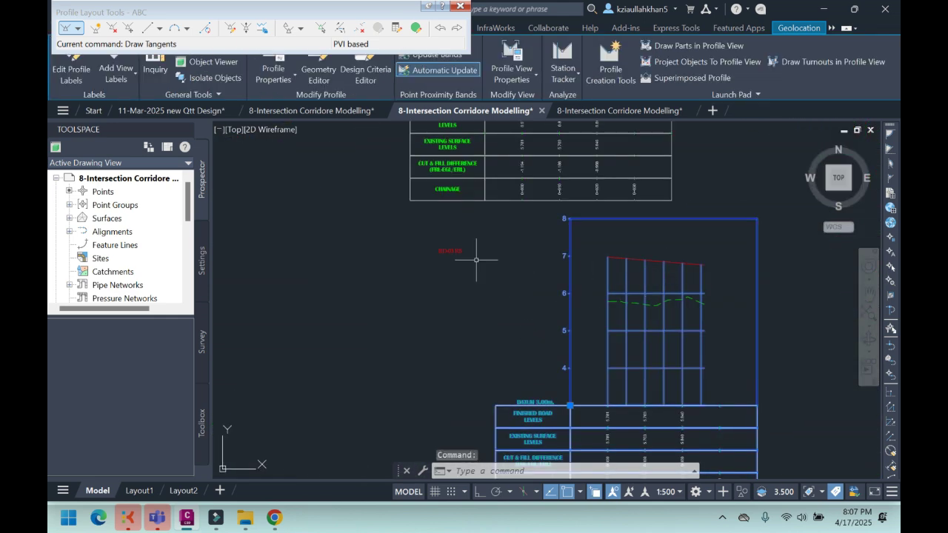
{"action": "scroll", "coordinate": [474, 252], "scroll_direction": "up", "scroll_amount": 2}
{"action": "key", "text": "Escape"}
{"action": "key", "text": "Escape"}
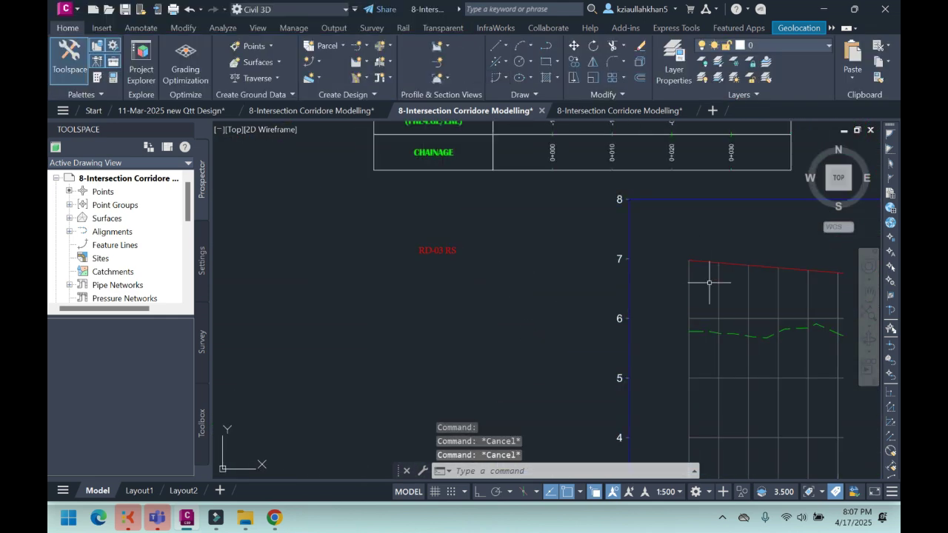
{"action": "left_click", "coordinate": [685, 286]}
{"action": "scroll", "coordinate": [602, 300], "scroll_direction": "down", "scroll_amount": 5}
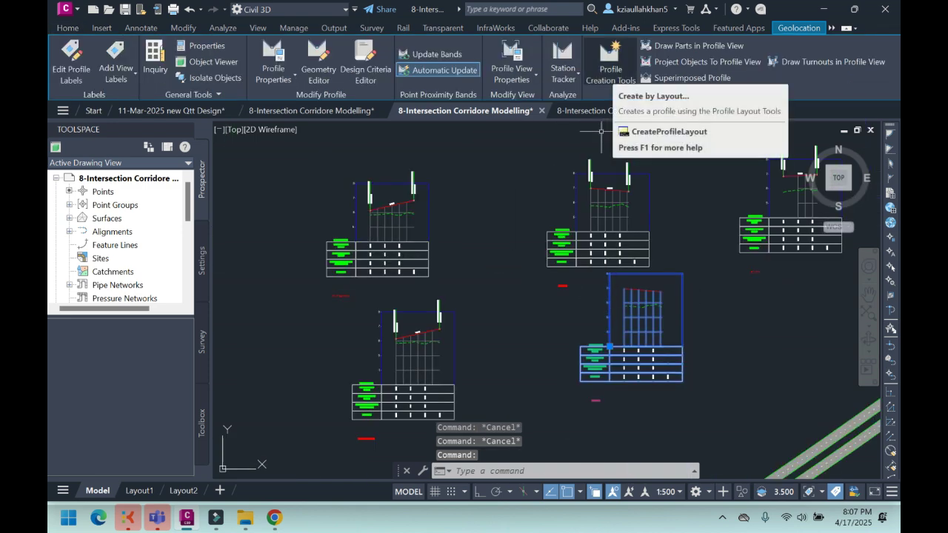
{"action": "left_click", "coordinate": [610, 67]}
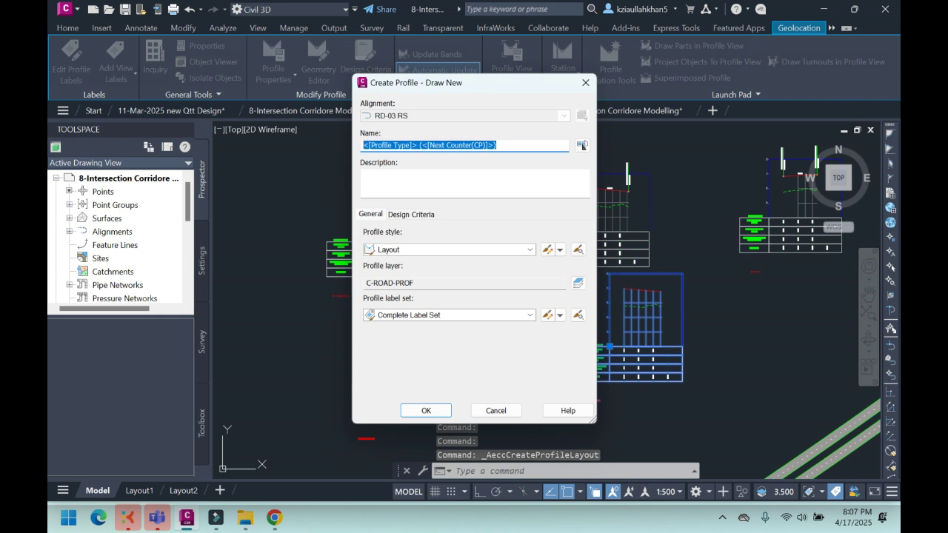
{"action": "type", "text": "RD3"}
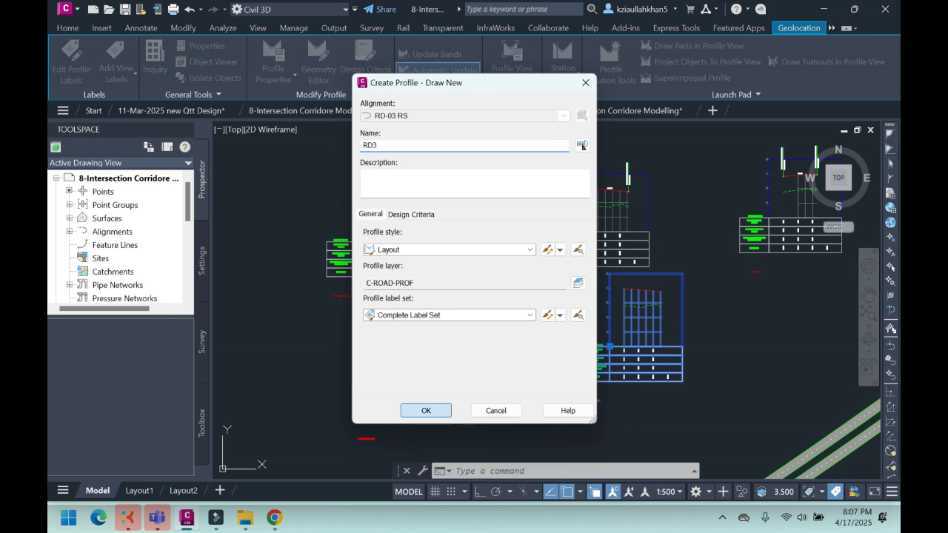
{"action": "key", "text": "Return"}
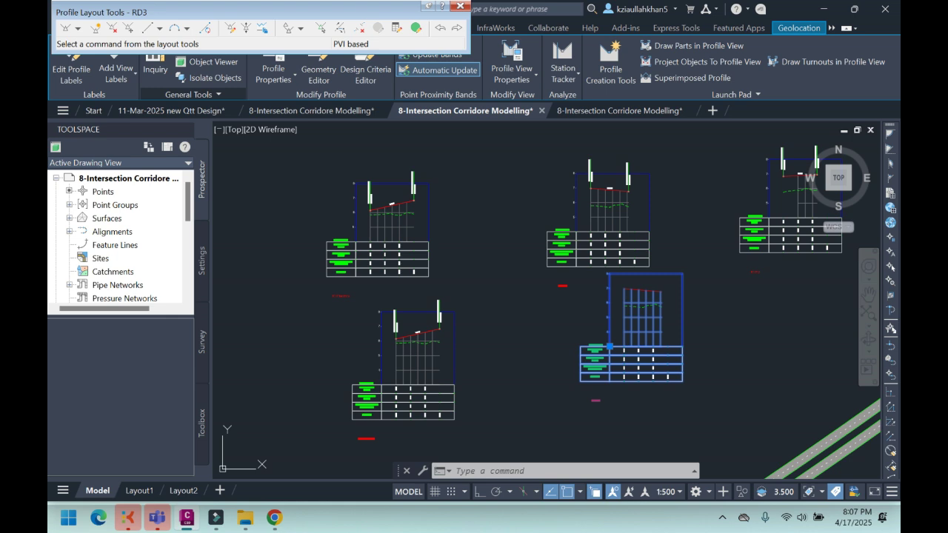
Step: Draw a tangent for profile RD3 between the two ends of the red surface line in its profile view
{"action": "left_click", "coordinate": [78, 28]}
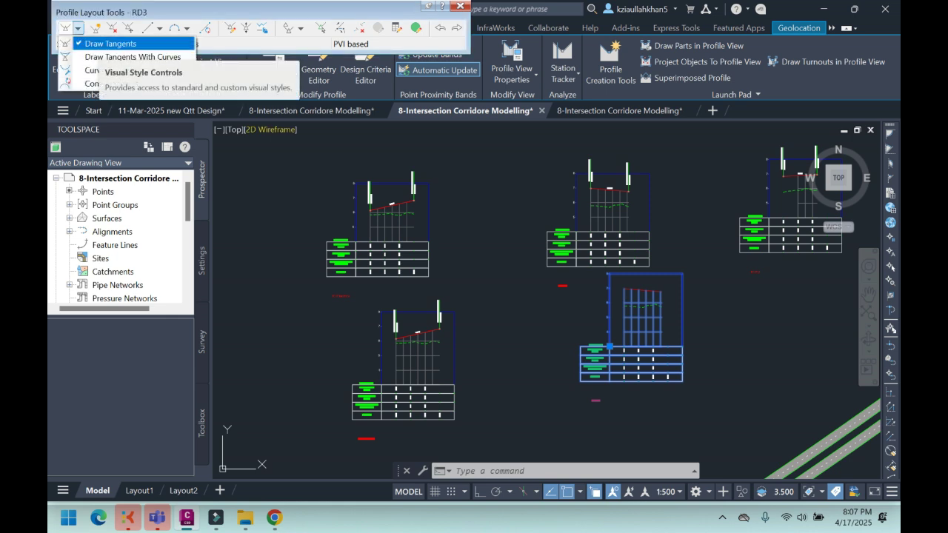
{"action": "left_click", "coordinate": [110, 44]}
{"action": "scroll", "coordinate": [618, 340], "scroll_direction": "up", "scroll_amount": 6}
{"action": "left_click", "coordinate": [595, 310]}
{"action": "left_click", "coordinate": [738, 317]}
{"action": "key", "text": "Return"}
Step: Check the grade and the grade break stations and elevations of profile RD3, and leave the profile layout tools
{"action": "scroll", "coordinate": [739, 316], "scroll_direction": "down", "scroll_amount": 5}
{"action": "scroll", "coordinate": [738, 316], "scroll_direction": "down", "scroll_amount": 2}
{"action": "scroll", "coordinate": [703, 245], "scroll_direction": "up", "scroll_amount": 10}
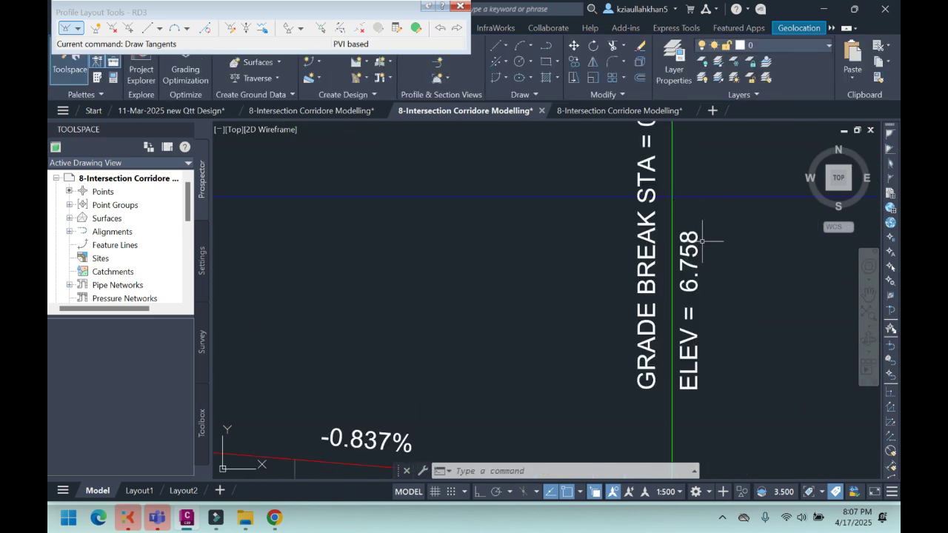
{"action": "scroll", "coordinate": [712, 282], "scroll_direction": "down", "scroll_amount": 8}
{"action": "scroll", "coordinate": [697, 326], "scroll_direction": "up", "scroll_amount": 6}
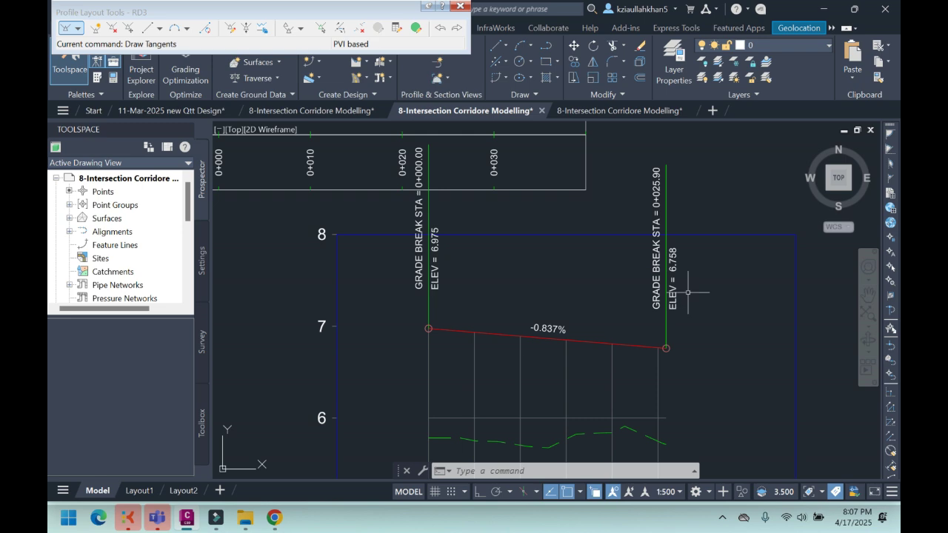
{"action": "scroll", "coordinate": [687, 290], "scroll_direction": "down", "scroll_amount": 4}
{"action": "scroll", "coordinate": [603, 325], "scroll_direction": "up", "scroll_amount": 6}
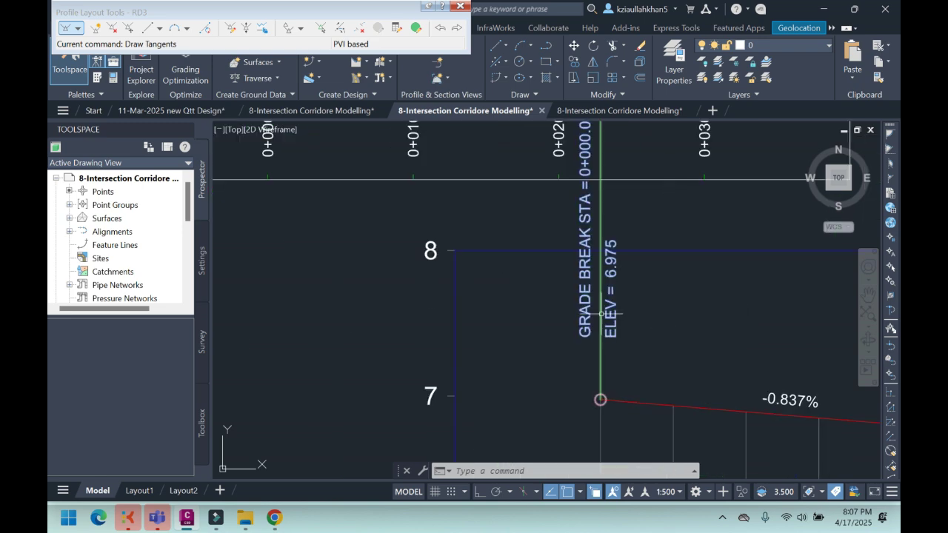
{"action": "scroll", "coordinate": [606, 329], "scroll_direction": "down", "scroll_amount": 2}
{"action": "scroll", "coordinate": [606, 329], "scroll_direction": "down", "scroll_amount": 5}
{"action": "scroll", "coordinate": [570, 215], "scroll_direction": "up", "scroll_amount": 8}
{"action": "scroll", "coordinate": [567, 215], "scroll_direction": "down", "scroll_amount": 6}
{"action": "scroll", "coordinate": [567, 219], "scroll_direction": "down", "scroll_amount": 3}
{"action": "scroll", "coordinate": [583, 298], "scroll_direction": "down", "scroll_amount": 5}
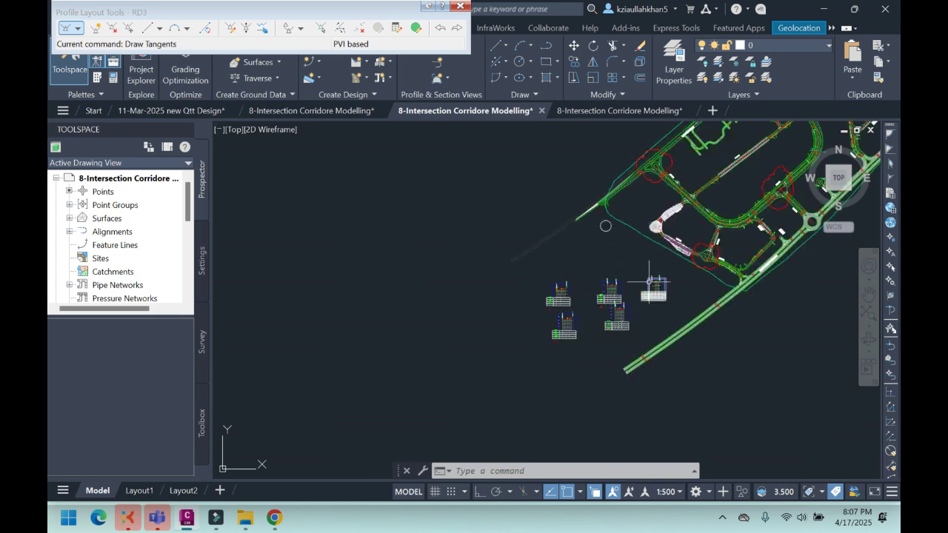
{"action": "scroll", "coordinate": [619, 322], "scroll_direction": "up", "scroll_amount": 5}
{"action": "scroll", "coordinate": [600, 266], "scroll_direction": "down", "scroll_amount": 5}
{"action": "scroll", "coordinate": [630, 255], "scroll_direction": "up", "scroll_amount": 5}
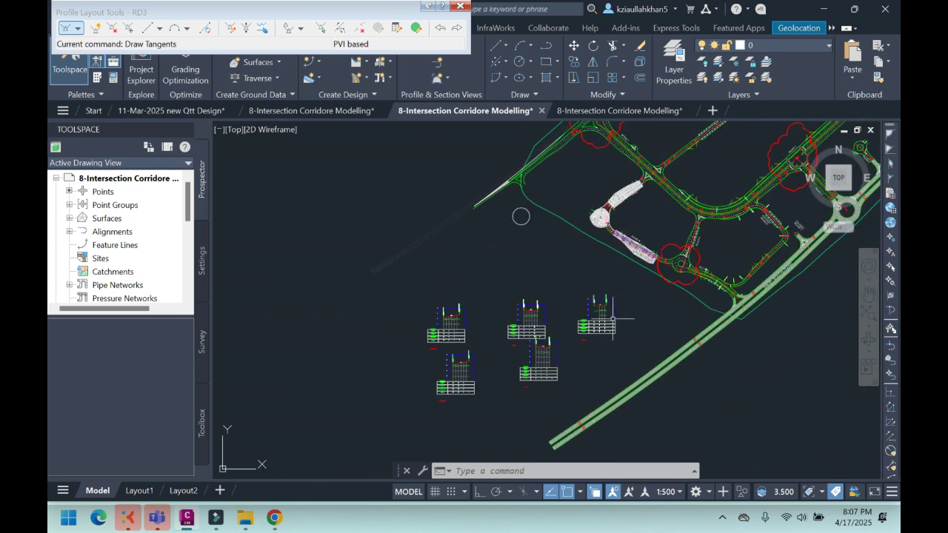
{"action": "key", "text": "Escape"}
{"action": "key", "text": "Escape"}
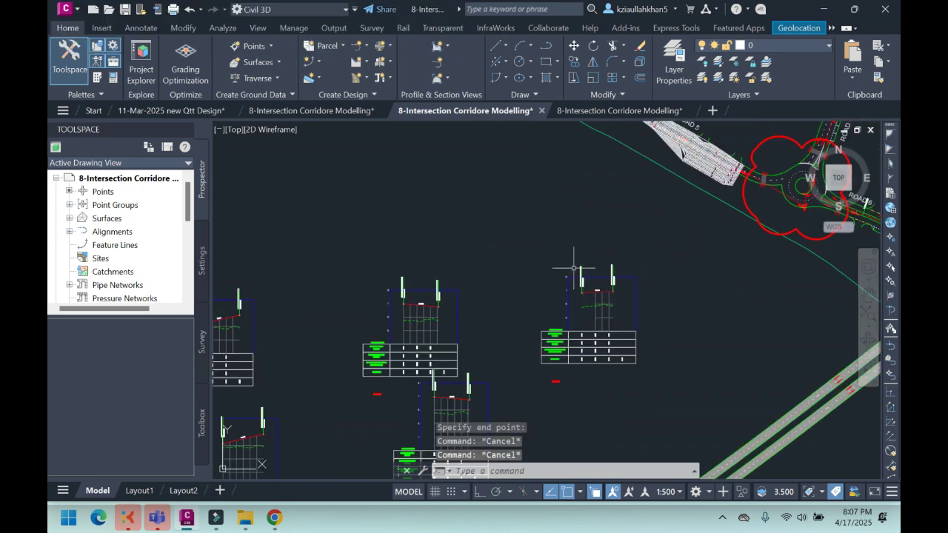
Step: Add an RD-03 Cor - (18) surface profile for the RD-03 LS alignment and start drawing it in a profile view
{"action": "scroll", "coordinate": [555, 205], "scroll_direction": "down", "scroll_amount": 5}
{"action": "scroll", "coordinate": [585, 206], "scroll_direction": "up", "scroll_amount": 8}
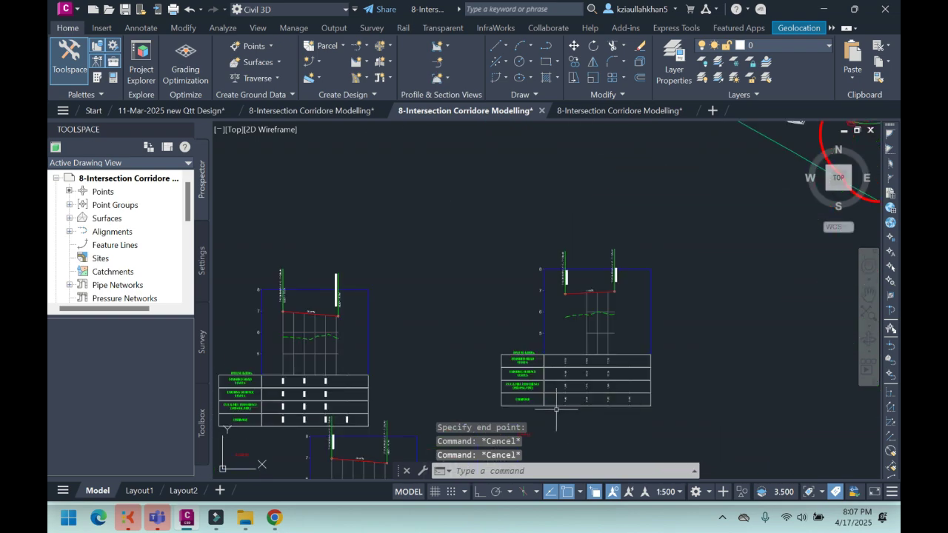
{"action": "scroll", "coordinate": [521, 343], "scroll_direction": "down", "scroll_amount": 4}
{"action": "scroll", "coordinate": [546, 209], "scroll_direction": "up", "scroll_amount": 6}
{"action": "left_click", "coordinate": [538, 232]}
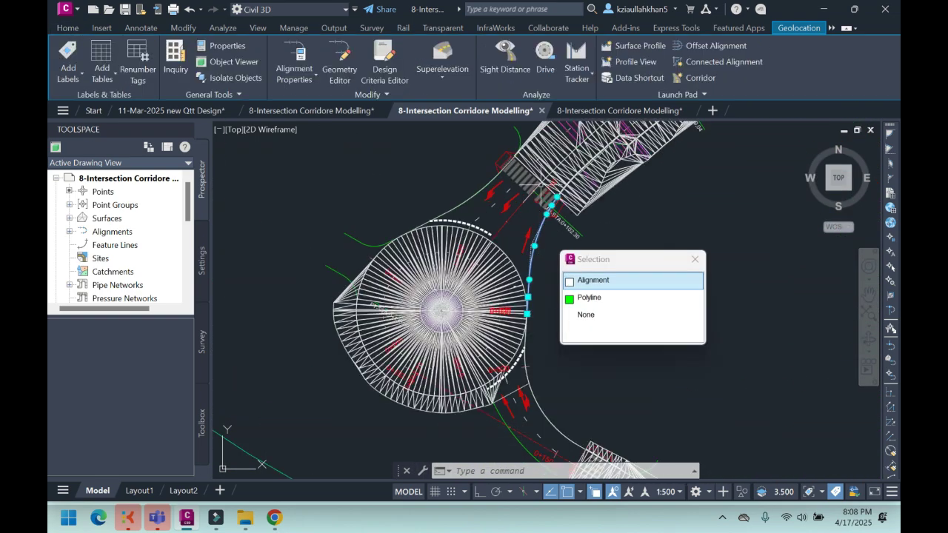
{"action": "left_click", "coordinate": [640, 47]}
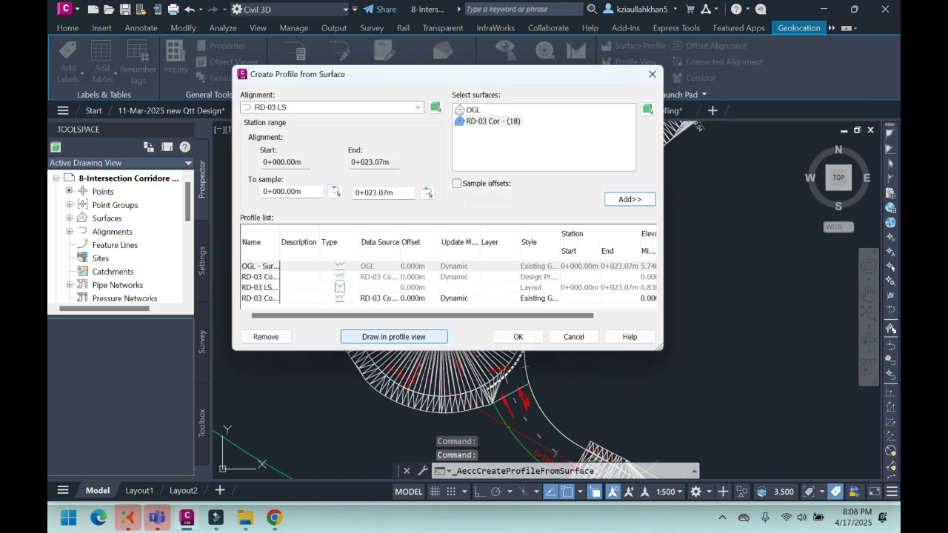
{"action": "left_click", "coordinate": [393, 337]}
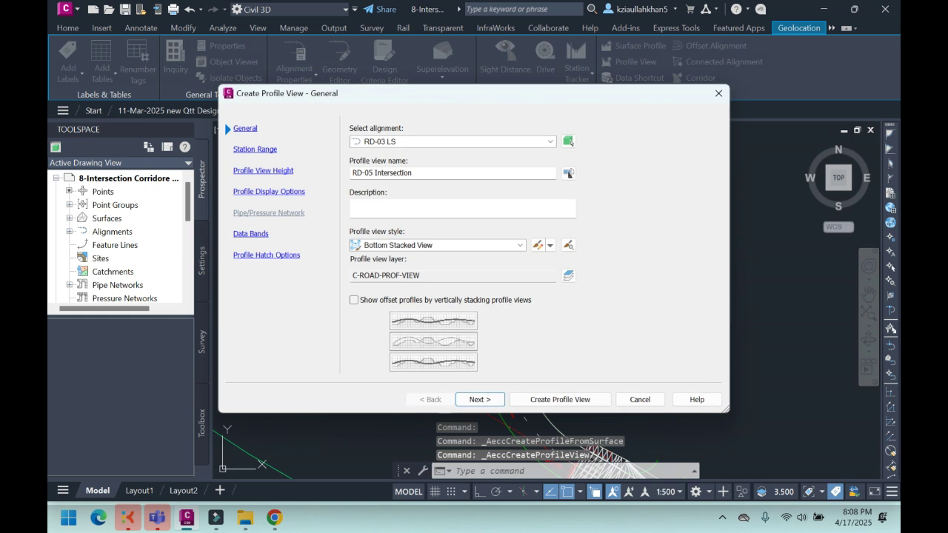
Step: Create the profile view named RD-3LS in the Bottom Stacked View style, keeping the other defaults, and place it near the existing views
{"action": "type", "text": "RD-3LS"}
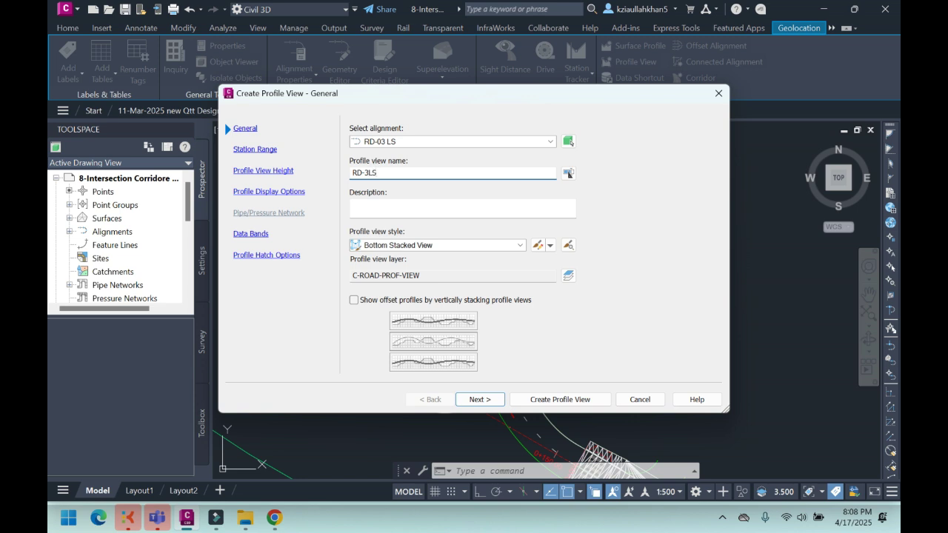
{"action": "left_click", "coordinate": [480, 399]}
{"action": "left_click", "coordinate": [480, 400]}
{"action": "left_click", "coordinate": [480, 399]}
{"action": "left_click", "coordinate": [479, 399]}
{"action": "left_click", "coordinate": [480, 399]}
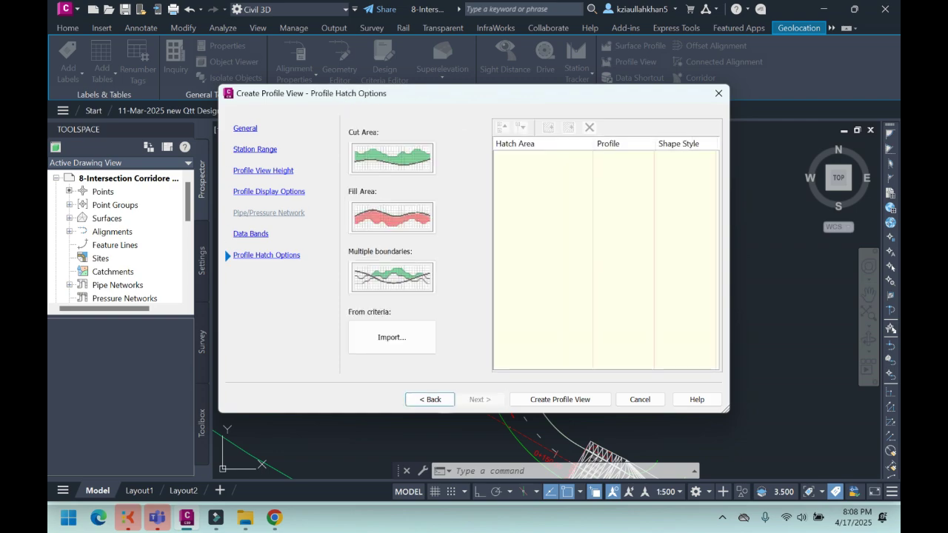
{"action": "left_click", "coordinate": [560, 399]}
{"action": "scroll", "coordinate": [487, 261], "scroll_direction": "down", "scroll_amount": 10}
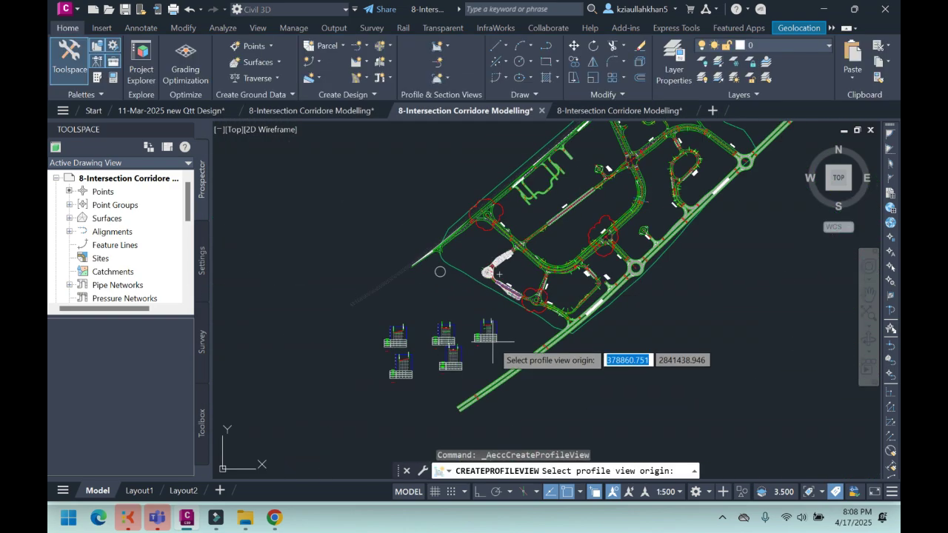
{"action": "scroll", "coordinate": [486, 367], "scroll_direction": "up", "scroll_amount": 5}
{"action": "left_click", "coordinate": [485, 366]}
{"action": "scroll", "coordinate": [526, 291], "scroll_direction": "up", "scroll_amount": 6}
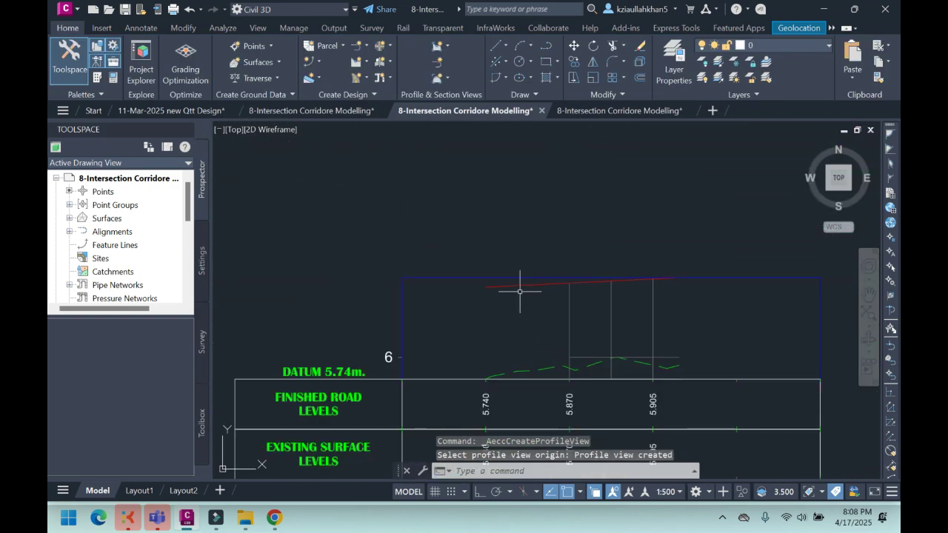
Step: Examine the roundabout between Road 3 and Road 5 in plan, selecting the RD-03 LS alignment to see its extent
{"action": "scroll", "coordinate": [519, 314], "scroll_direction": "down", "scroll_amount": 10}
{"action": "scroll", "coordinate": [522, 183], "scroll_direction": "up", "scroll_amount": 11}
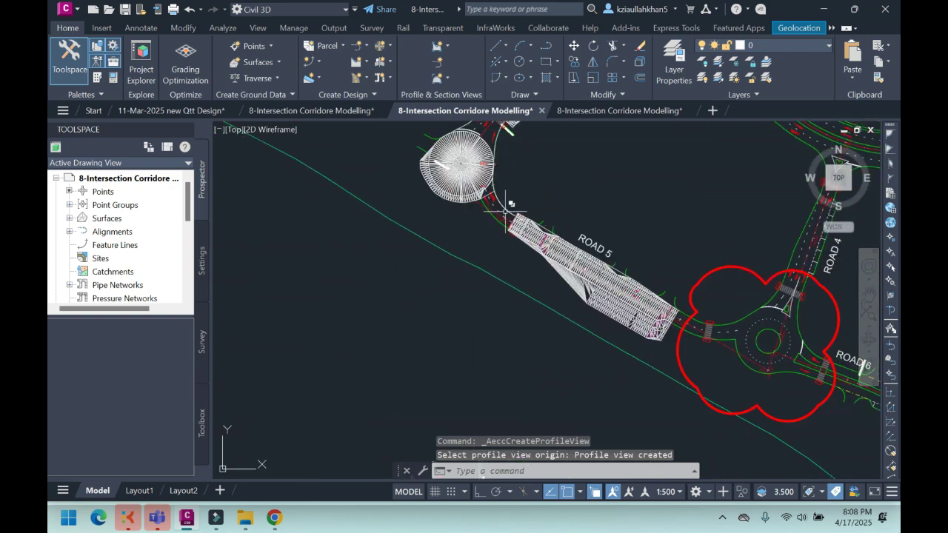
{"action": "scroll", "coordinate": [561, 206], "scroll_direction": "down", "scroll_amount": 5}
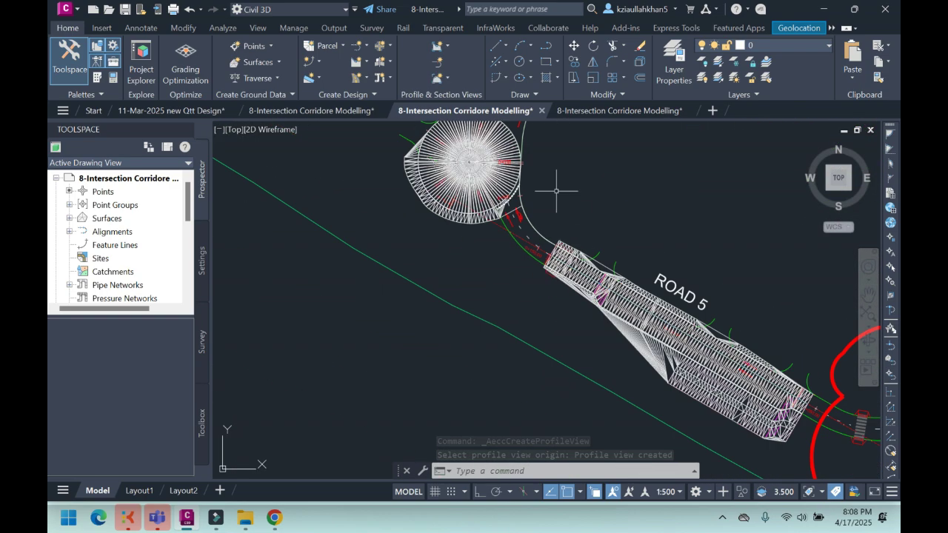
{"action": "scroll", "coordinate": [536, 141], "scroll_direction": "up", "scroll_amount": 3}
{"action": "scroll", "coordinate": [539, 207], "scroll_direction": "up", "scroll_amount": 2}
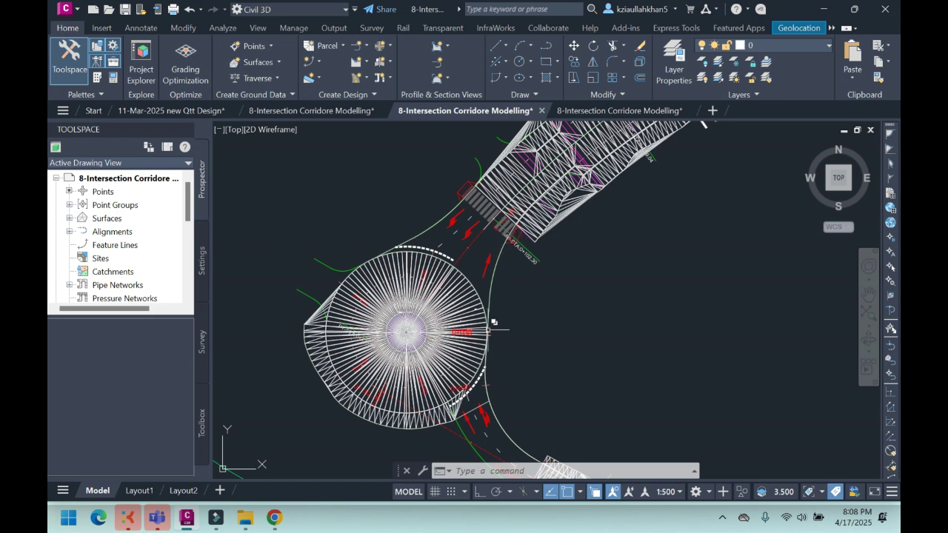
{"action": "left_click", "coordinate": [501, 253]}
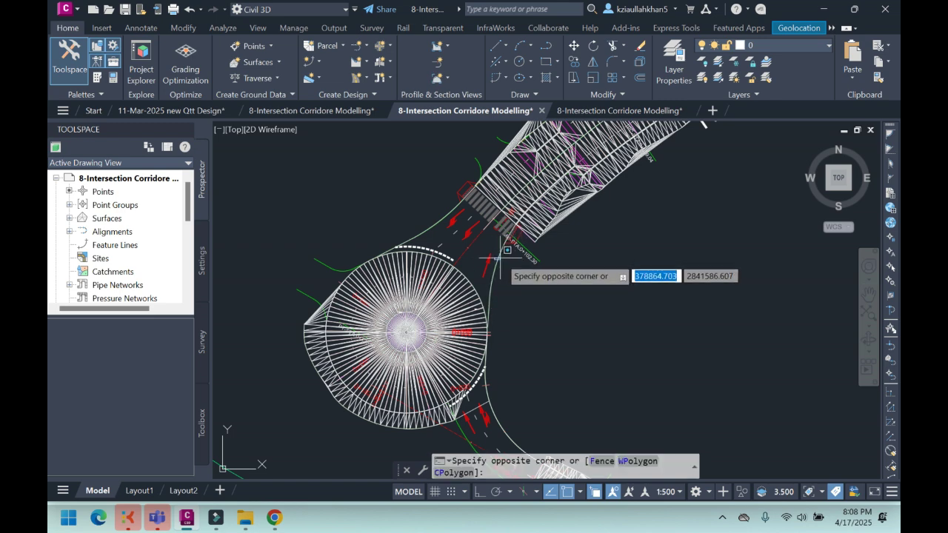
{"action": "left_click", "coordinate": [504, 260]}
{"action": "scroll", "coordinate": [518, 220], "scroll_direction": "up", "scroll_amount": 3}
{"action": "scroll", "coordinate": [514, 215], "scroll_direction": "down", "scroll_amount": 5}
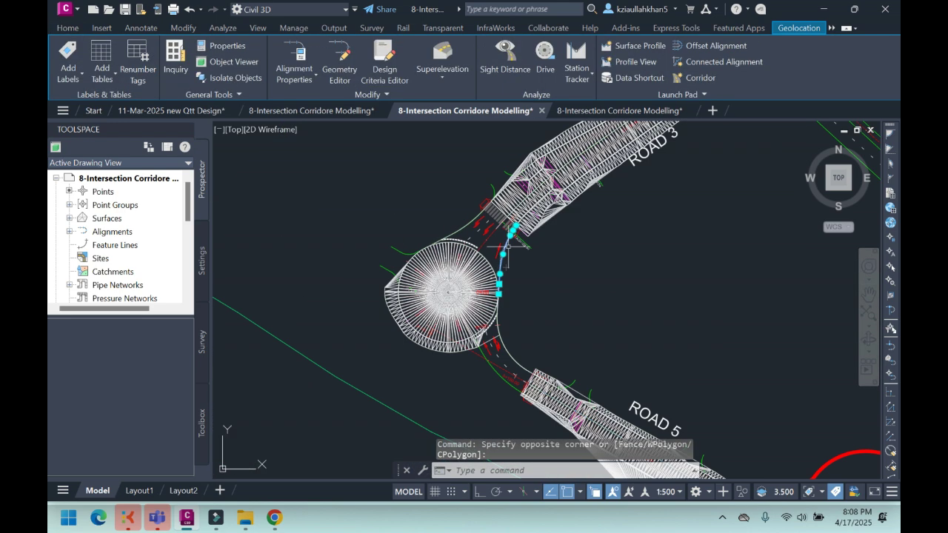
{"action": "scroll", "coordinate": [510, 211], "scroll_direction": "up", "scroll_amount": 2}
{"action": "scroll", "coordinate": [510, 258], "scroll_direction": "down", "scroll_amount": 5}
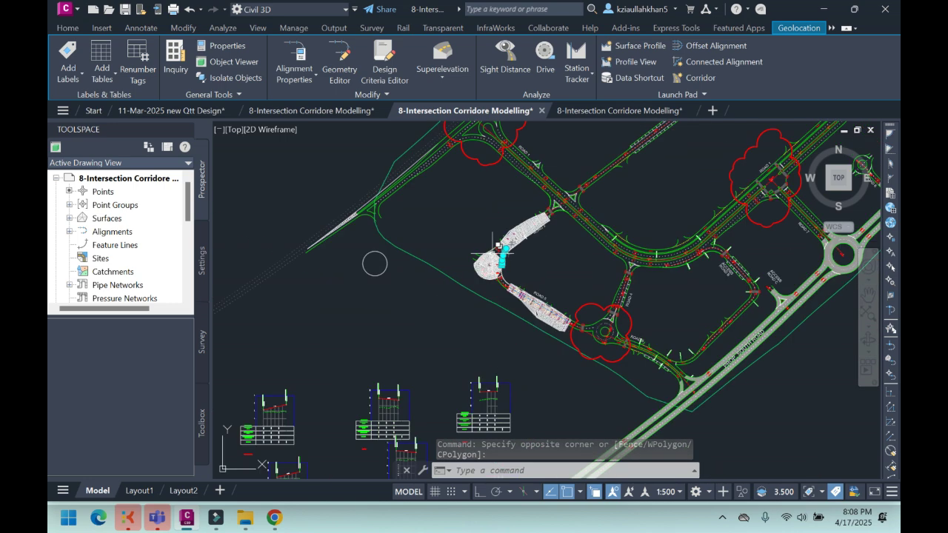
{"action": "scroll", "coordinate": [509, 258], "scroll_direction": "up", "scroll_amount": 3}
{"action": "scroll", "coordinate": [526, 368], "scroll_direction": "up", "scroll_amount": 2}
{"action": "key", "text": "Escape"}
{"action": "scroll", "coordinate": [517, 365], "scroll_direction": "up", "scroll_amount": 2}
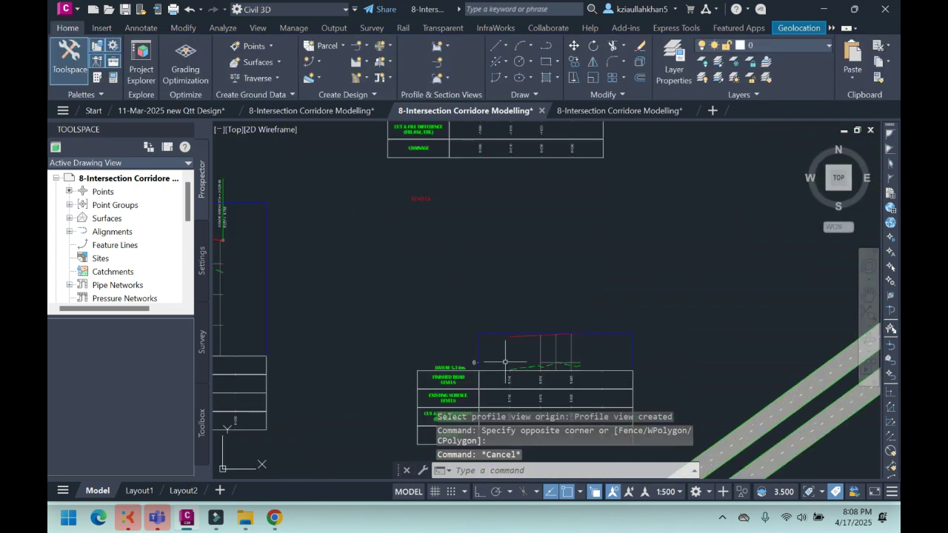
Step: Set the RD-3LS profile view to a user-specified height from 3 m to 8 m
{"action": "left_click", "coordinate": [483, 345]}
{"action": "right_click", "coordinate": [487, 268]}
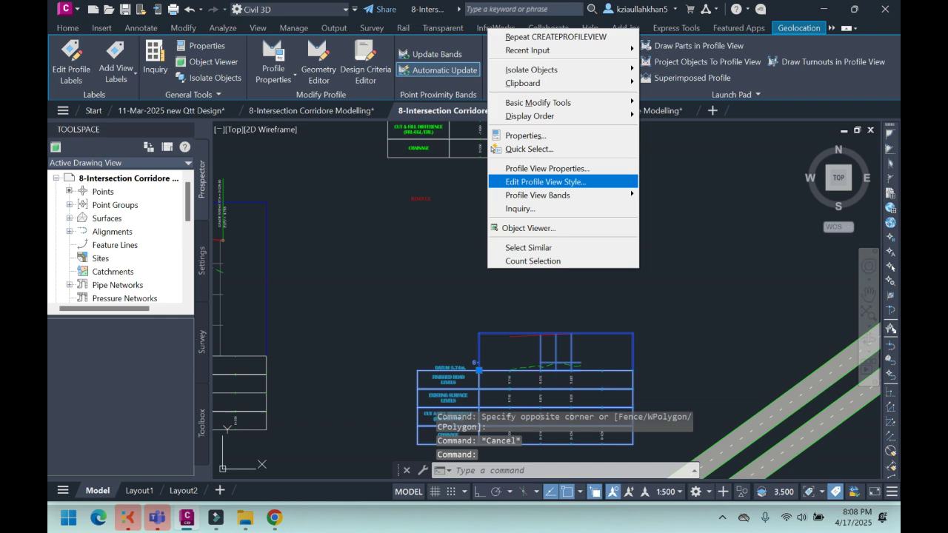
{"action": "left_click", "coordinate": [547, 168]}
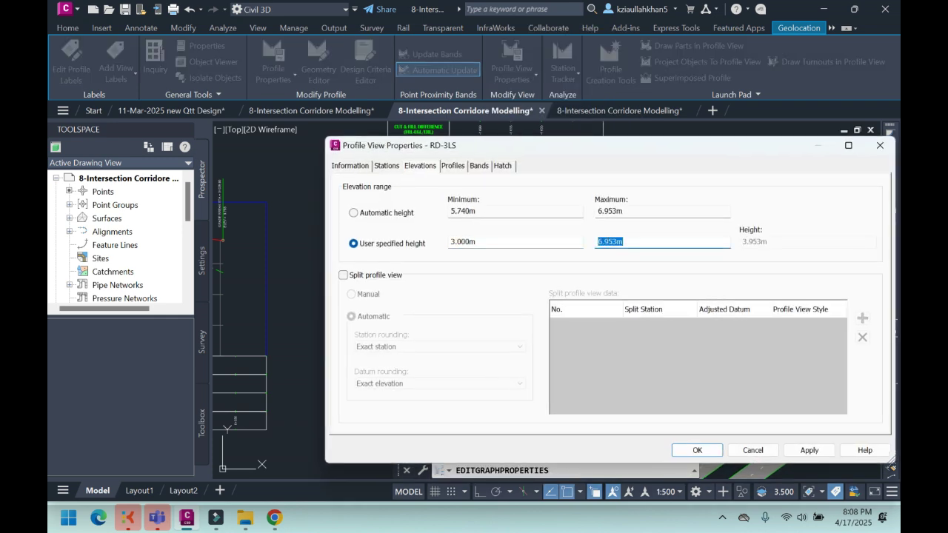
{"action": "left_click", "coordinate": [697, 450]}
{"action": "scroll", "coordinate": [518, 294], "scroll_direction": "down", "scroll_amount": 2}
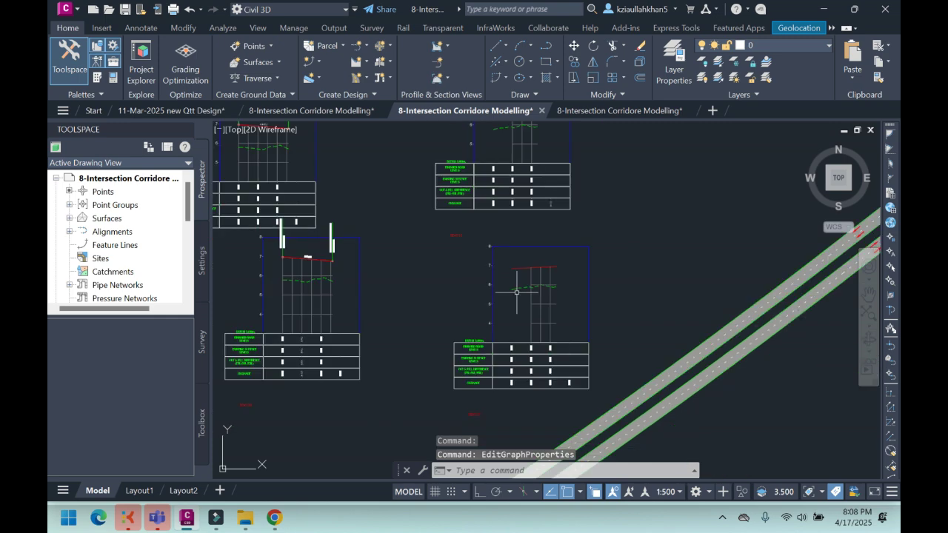
{"action": "scroll", "coordinate": [518, 267], "scroll_direction": "up", "scroll_amount": 5}
{"action": "middle_click_drag", "start_coordinate": [480, 260], "coordinate": [488, 270]}
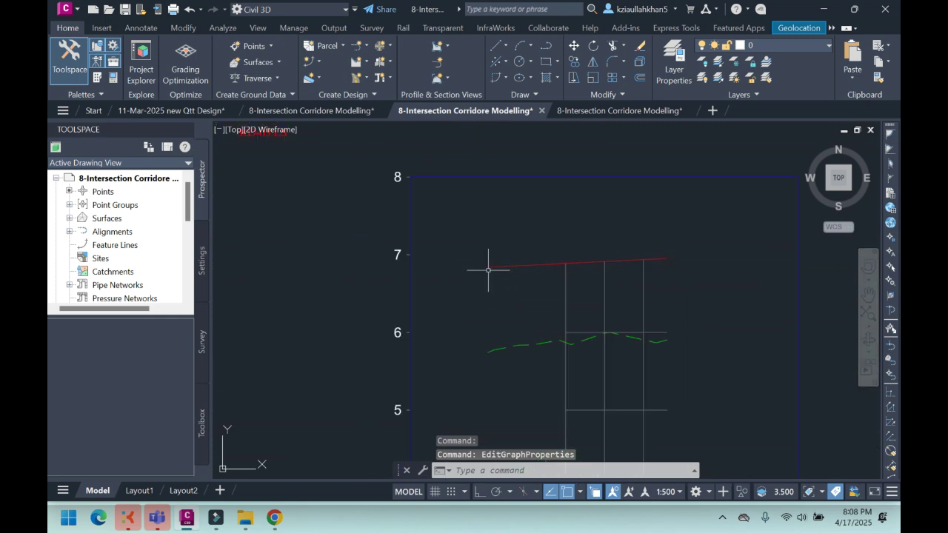
Step: Create a layout profile named RD3LS in the RD-3LS profile view with the Layout style and Complete Label Set
{"action": "scroll", "coordinate": [522, 274], "scroll_direction": "down", "scroll_amount": 4}
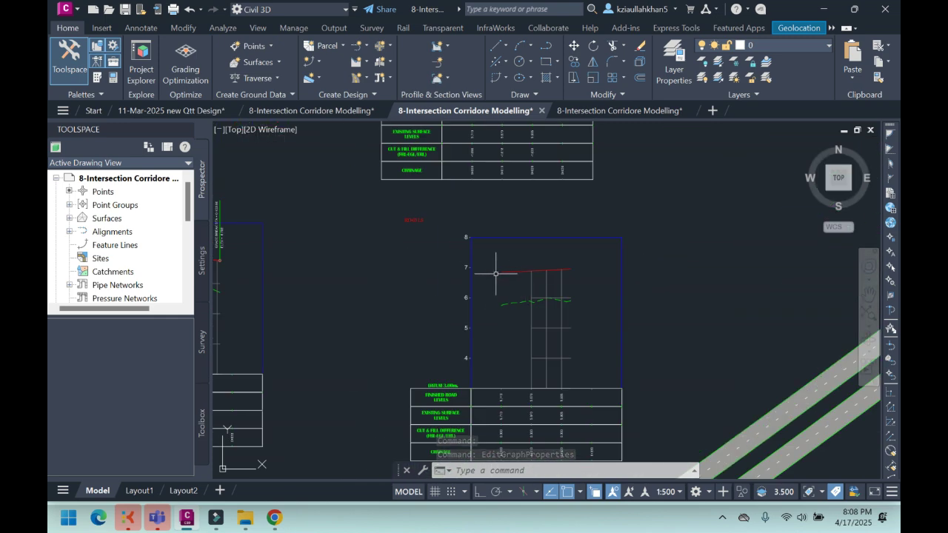
{"action": "scroll", "coordinate": [527, 287], "scroll_direction": "down", "scroll_amount": 6}
{"action": "scroll", "coordinate": [538, 215], "scroll_direction": "up", "scroll_amount": 3}
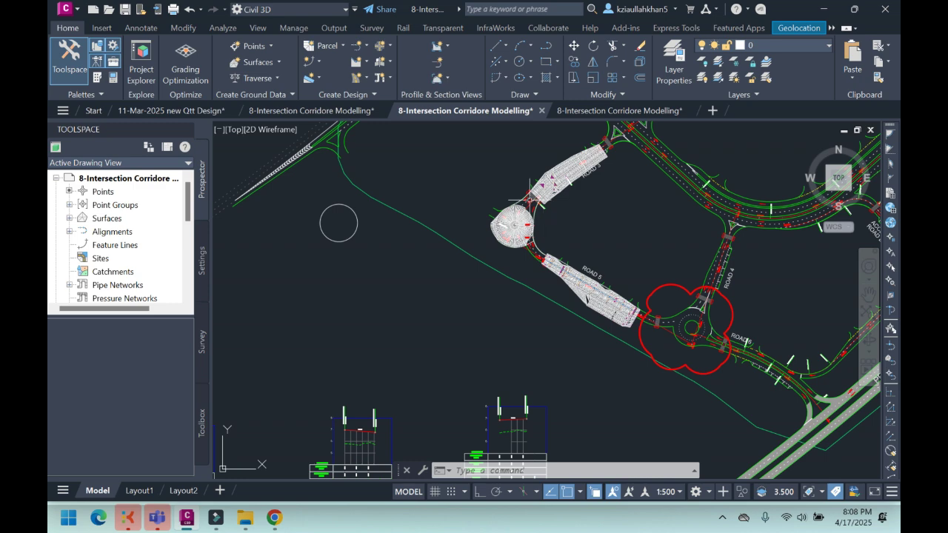
{"action": "scroll", "coordinate": [539, 282], "scroll_direction": "down", "scroll_amount": 2}
{"action": "scroll", "coordinate": [562, 394], "scroll_direction": "up", "scroll_amount": 5}
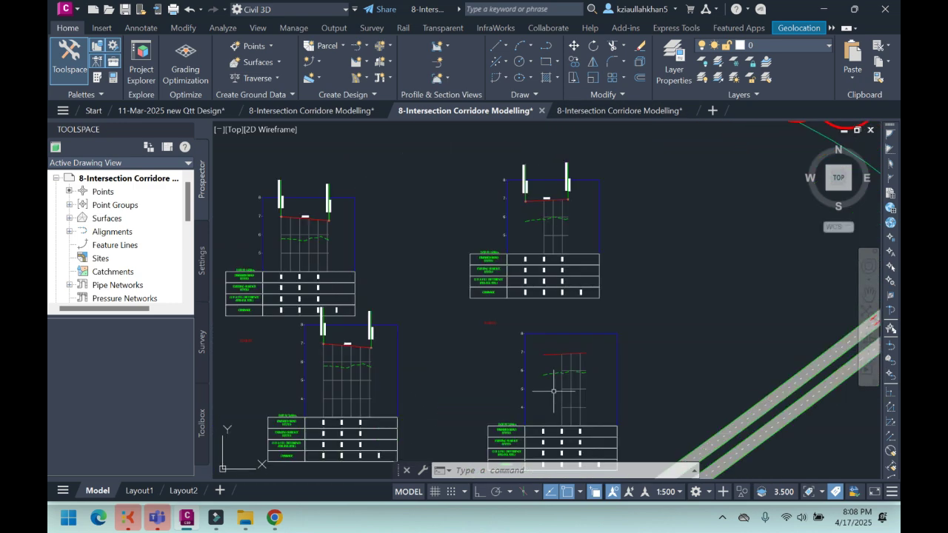
{"action": "left_click", "coordinate": [561, 393]}
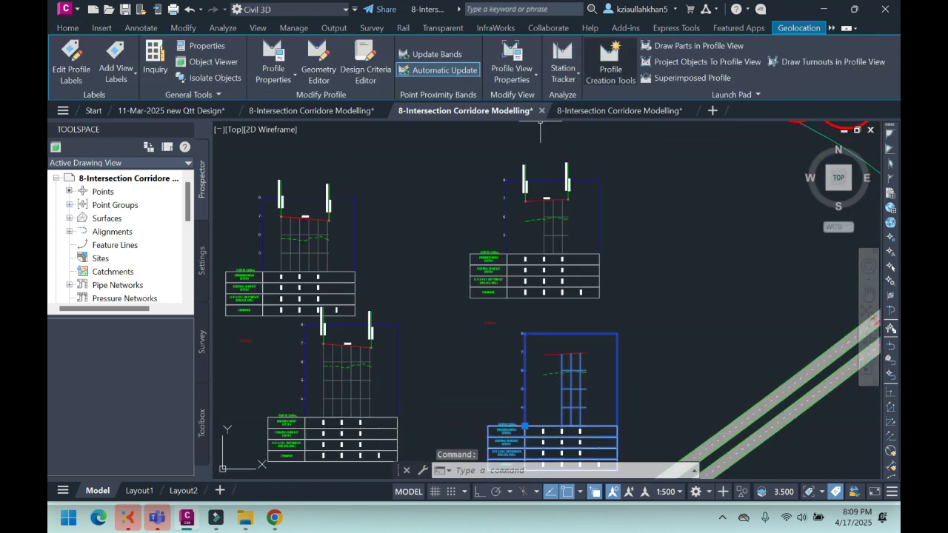
{"action": "left_click", "coordinate": [611, 65]}
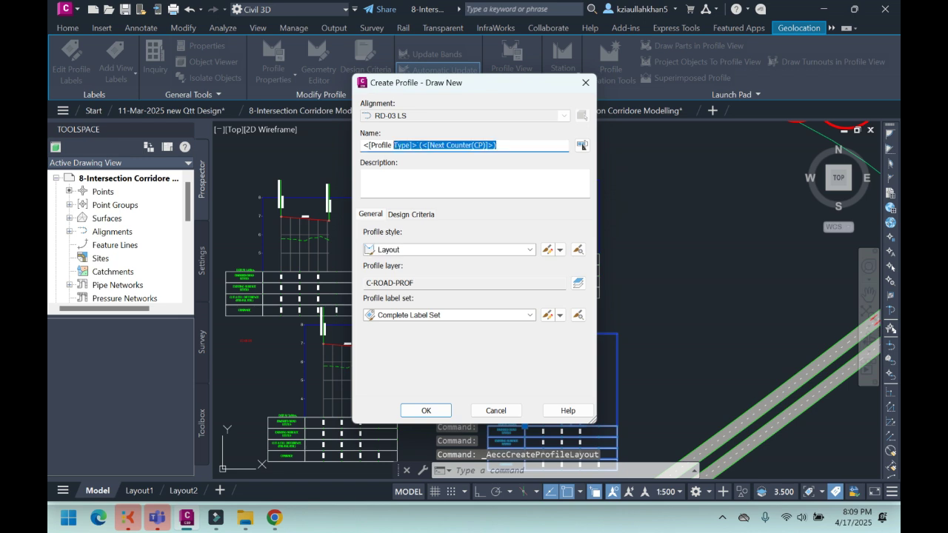
{"action": "type", "text": "RD3LS"}
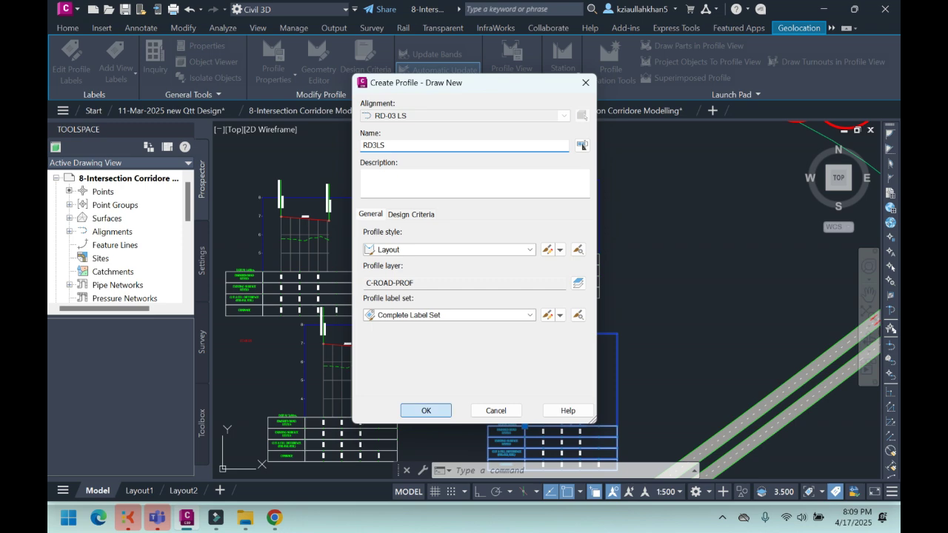
{"action": "key", "text": "Return"}
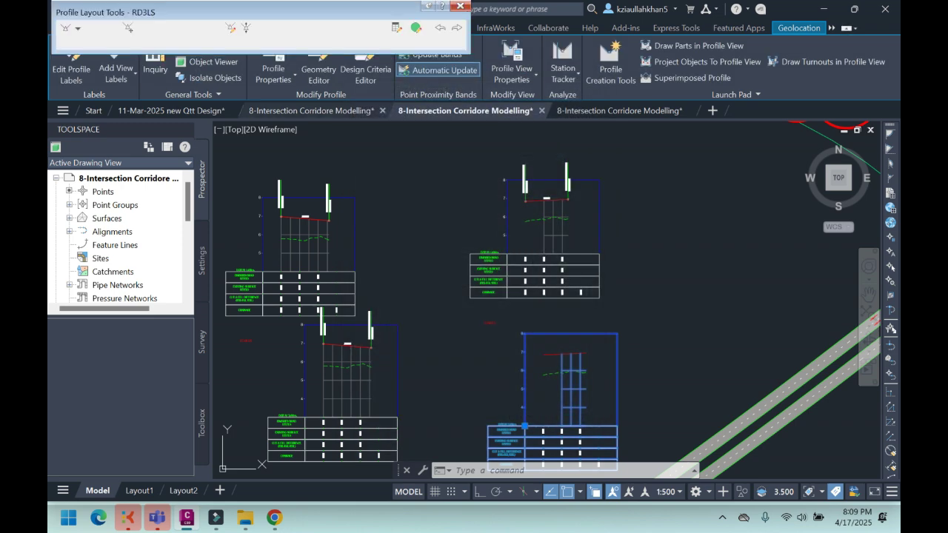
Step: Draw a tangent for profile RD3LS between the two ends of the red surface line in its profile view
{"action": "left_click", "coordinate": [78, 28]}
{"action": "left_click", "coordinate": [109, 43]}
{"action": "scroll", "coordinate": [563, 385], "scroll_direction": "up", "scroll_amount": 4}
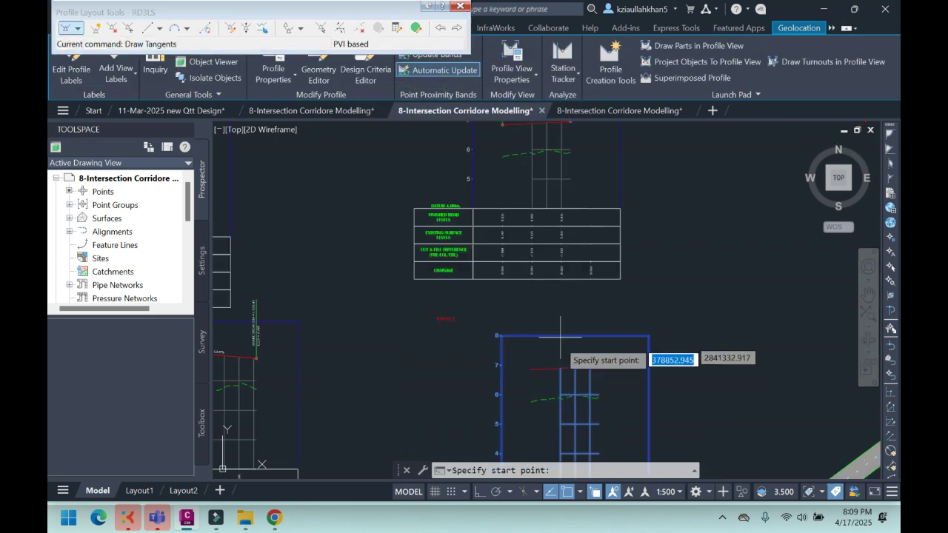
{"action": "left_click", "coordinate": [515, 383]}
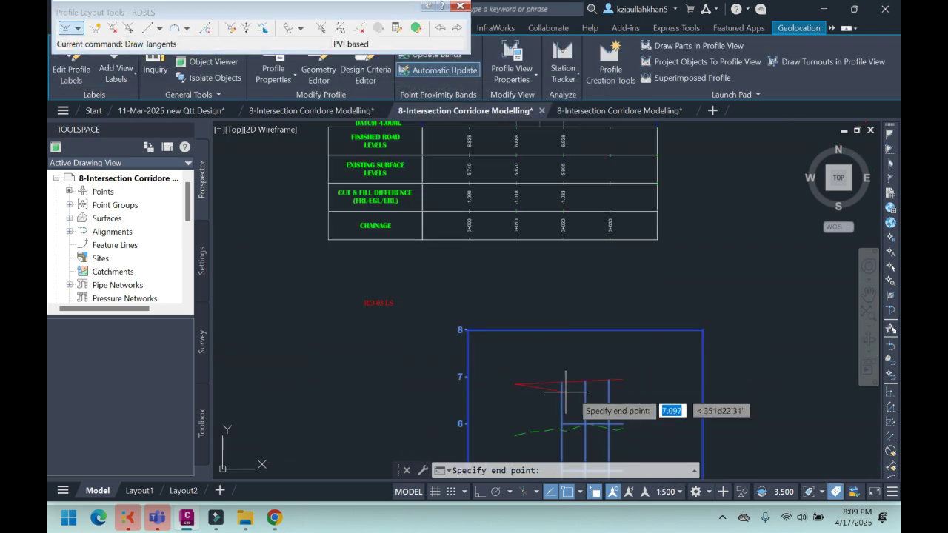
{"action": "left_click", "coordinate": [623, 379]}
{"action": "key", "text": "Return"}
Step: Check the grade and the grade break stations and elevations of profile RD3LS, and clear the selection
{"action": "scroll", "coordinate": [614, 332], "scroll_direction": "up", "scroll_amount": 6}
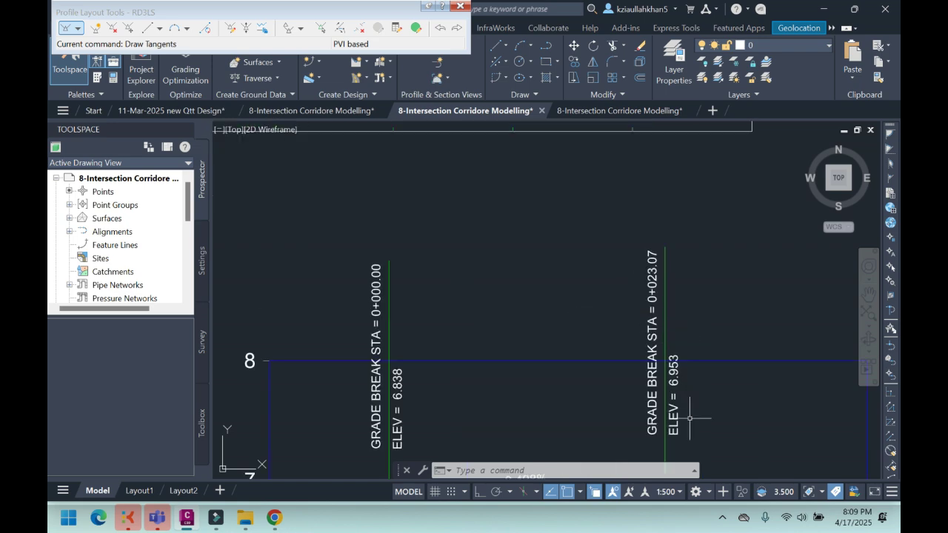
{"action": "scroll", "coordinate": [674, 408], "scroll_direction": "down", "scroll_amount": 8}
{"action": "scroll", "coordinate": [645, 311], "scroll_direction": "up", "scroll_amount": 8}
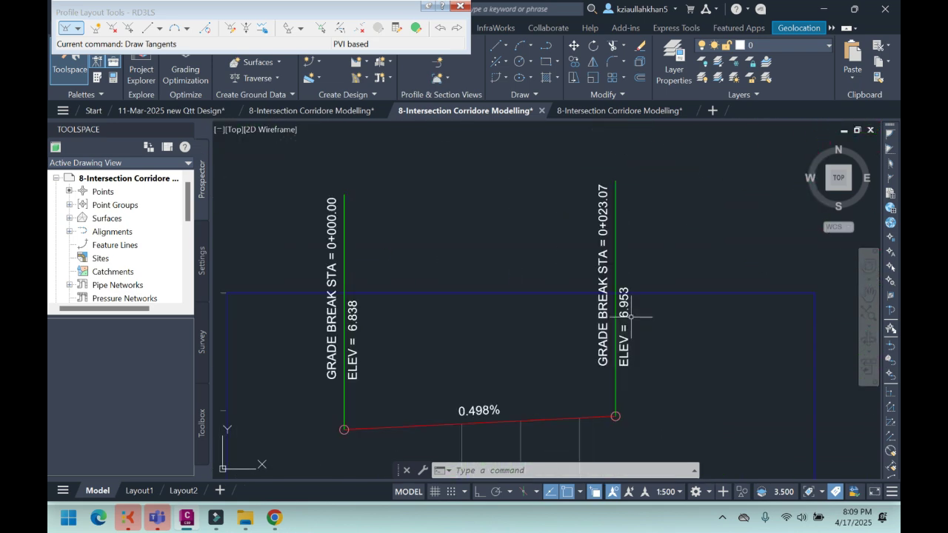
{"action": "scroll", "coordinate": [640, 235], "scroll_direction": "down", "scroll_amount": 5}
{"action": "scroll", "coordinate": [640, 235], "scroll_direction": "down", "scroll_amount": 3}
{"action": "scroll", "coordinate": [598, 333], "scroll_direction": "up", "scroll_amount": 8}
{"action": "scroll", "coordinate": [607, 345], "scroll_direction": "down", "scroll_amount": 8}
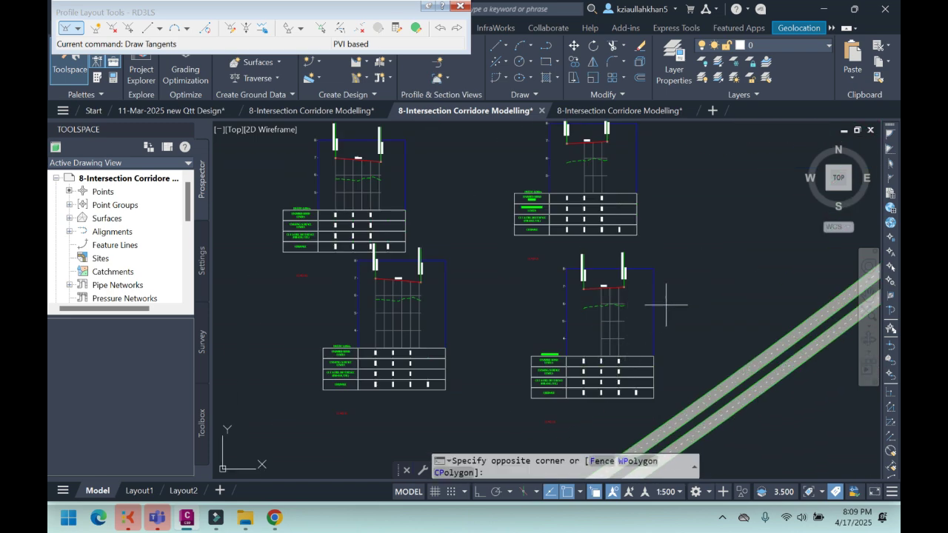
{"action": "left_click", "coordinate": [666, 305]}
{"action": "left_click", "coordinate": [567, 343]}
{"action": "key", "text": "Escape"}
{"action": "key", "text": "Escape"}
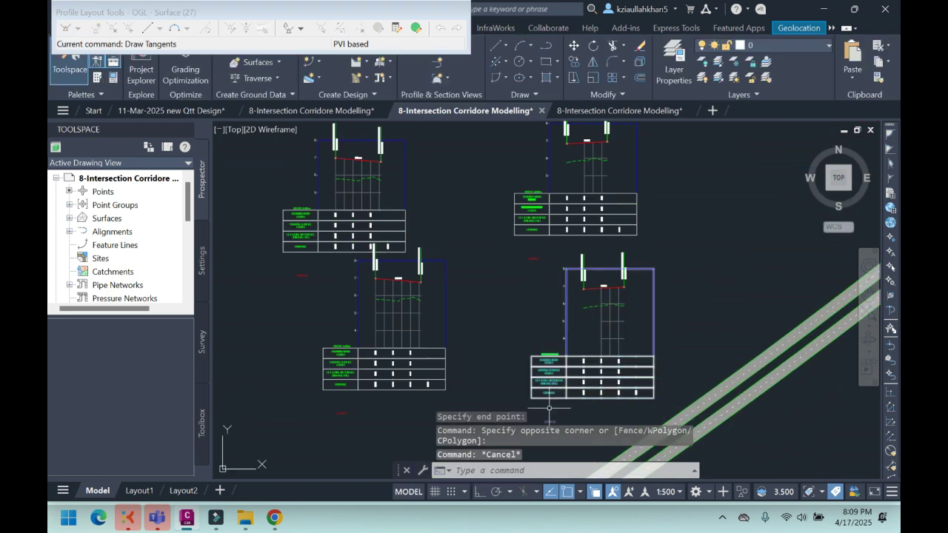
Step: Undo the RD3LS tangent and layout profile, the elevation range change and the RD-3LS profile view
{"action": "key", "text": "ctrl+z"}
{"action": "key", "text": "ctrl+z"}
{"action": "key", "text": "ctrl+z"}
{"action": "key", "text": "ctrl+z"}
{"action": "key", "text": "ctrl+z"}
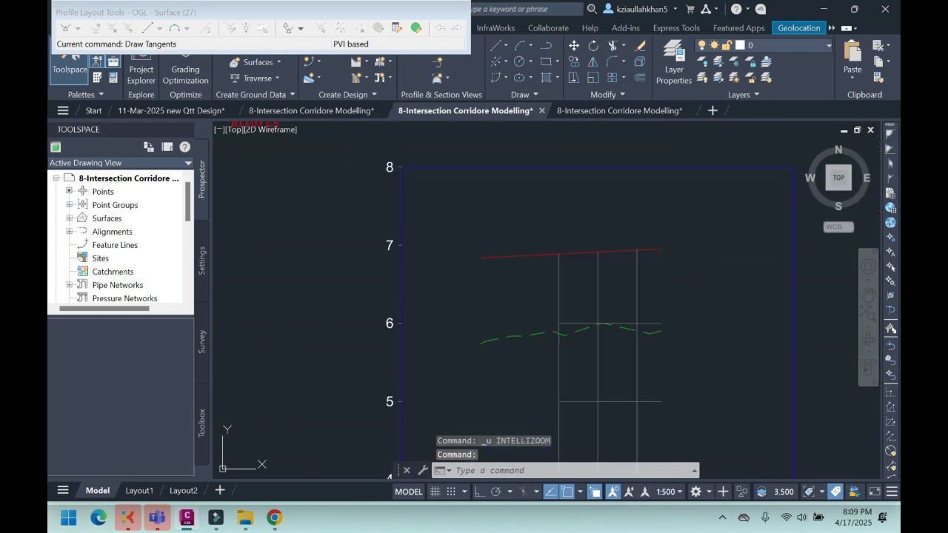
{"action": "scroll", "coordinate": [585, 274], "scroll_direction": "up", "scroll_amount": 5}
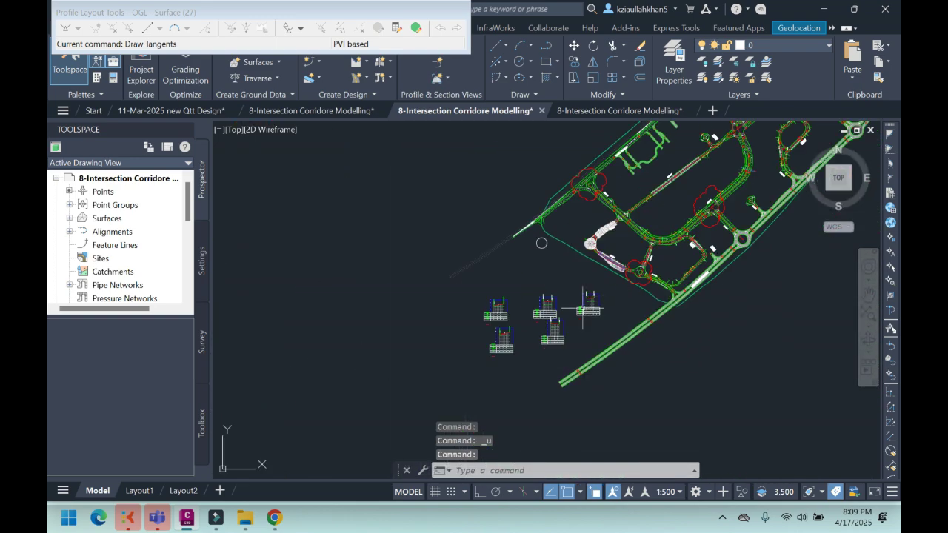
Step: Examine the remaining profile views to see which profiles and tangents are still in place
{"action": "scroll", "coordinate": [548, 319], "scroll_direction": "up", "scroll_amount": 6}
{"action": "scroll", "coordinate": [594, 336], "scroll_direction": "down", "scroll_amount": 4}
{"action": "scroll", "coordinate": [594, 336], "scroll_direction": "up", "scroll_amount": 5}
{"action": "scroll", "coordinate": [591, 328], "scroll_direction": "down", "scroll_amount": 4}
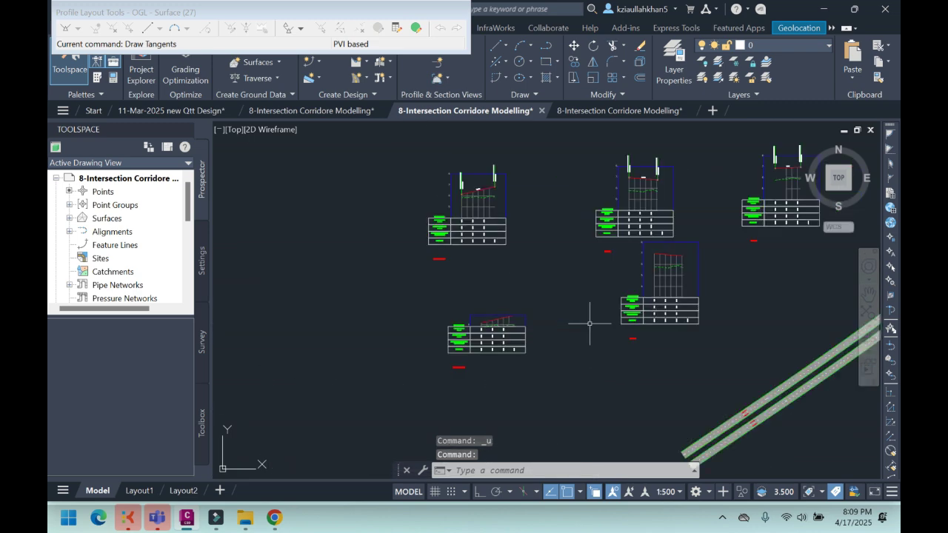
{"action": "scroll", "coordinate": [590, 324], "scroll_direction": "up", "scroll_amount": 5}
{"action": "scroll", "coordinate": [591, 324], "scroll_direction": "down", "scroll_amount": 6}
{"action": "scroll", "coordinate": [591, 324], "scroll_direction": "up", "scroll_amount": 6}
{"action": "scroll", "coordinate": [590, 324], "scroll_direction": "down", "scroll_amount": 5}
{"action": "scroll", "coordinate": [585, 324], "scroll_direction": "up", "scroll_amount": 5}
Step: Undo the earlier edits back to before the lower RD3 profile view was placed
{"action": "key", "text": "ctrl+z"}
{"action": "key", "text": "ctrl+z"}
{"action": "key", "text": "ctrl+z"}
{"action": "key", "text": "ctrl+z"}
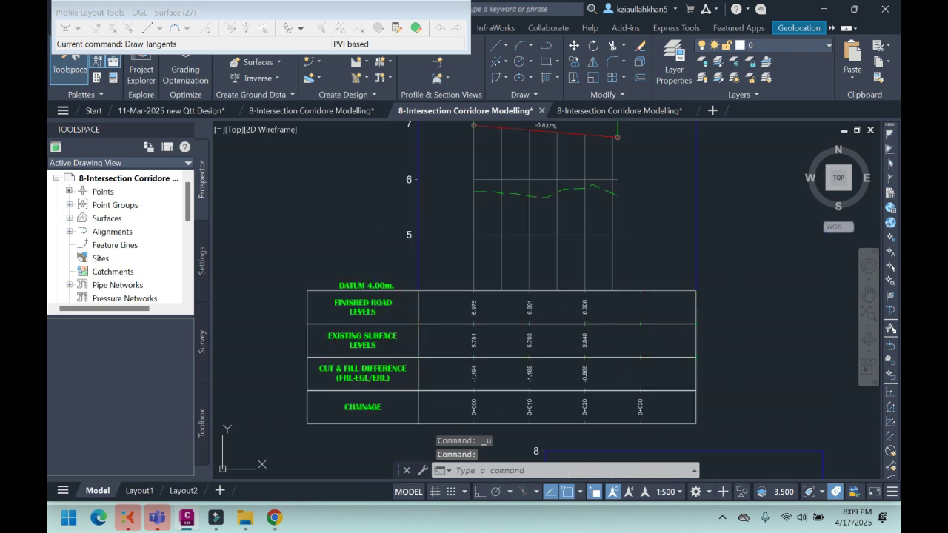
{"action": "key", "text": "ctrl+z"}
{"action": "key", "text": "ctrl+z"}
{"action": "key", "text": "ctrl+z"}
{"action": "key", "text": "ctrl+z"}
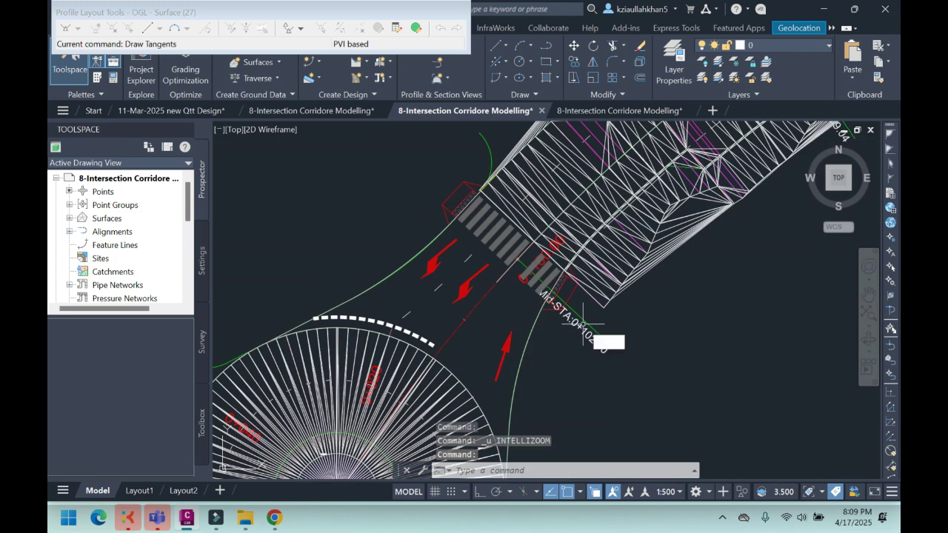
Step: Check the RD-05 Intersection profile view, undo further earlier actions and leave the profile layout tools
{"action": "scroll", "coordinate": [582, 311], "scroll_direction": "up", "scroll_amount": 10}
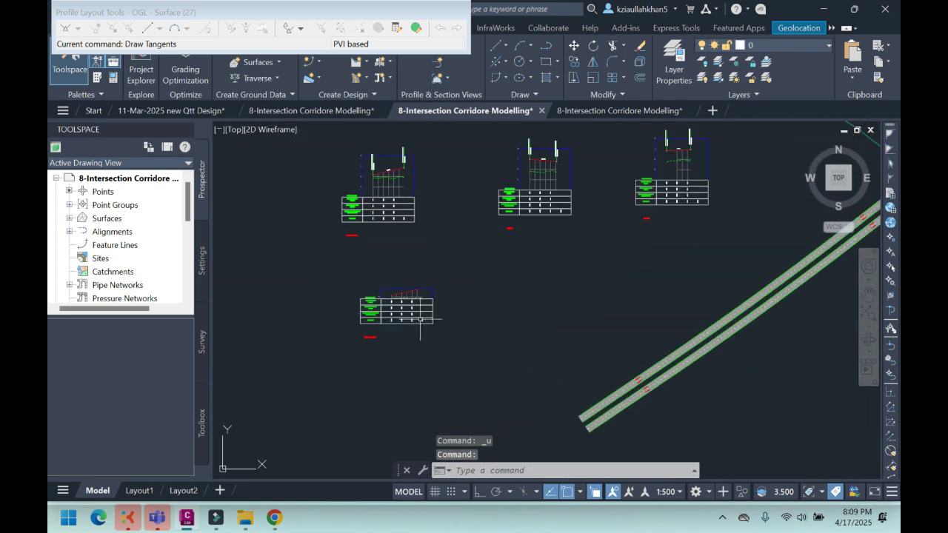
{"action": "scroll", "coordinate": [420, 320], "scroll_direction": "up", "scroll_amount": 5}
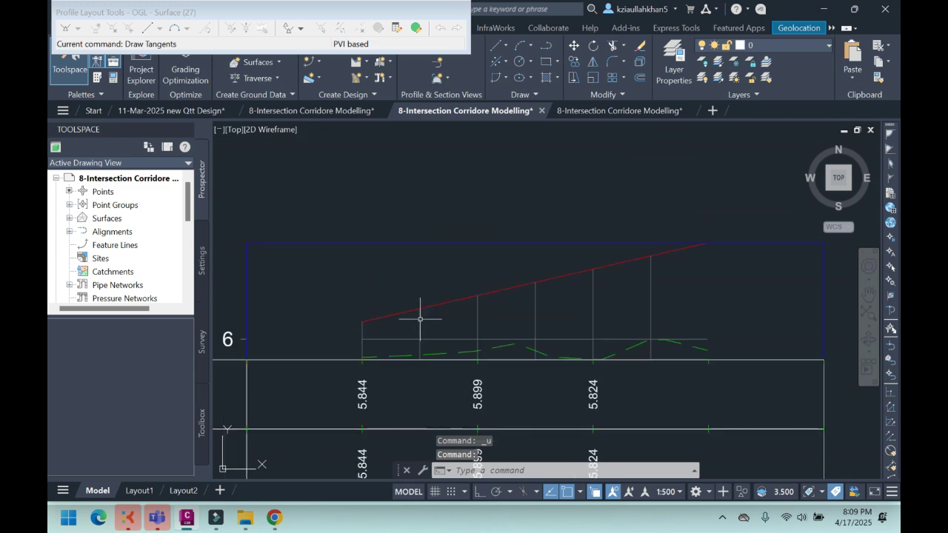
{"action": "key", "text": "ctrl+z"}
{"action": "key", "text": "ctrl+z"}
{"action": "key", "text": "ctrl+z"}
{"action": "key", "text": "ctrl+z"}
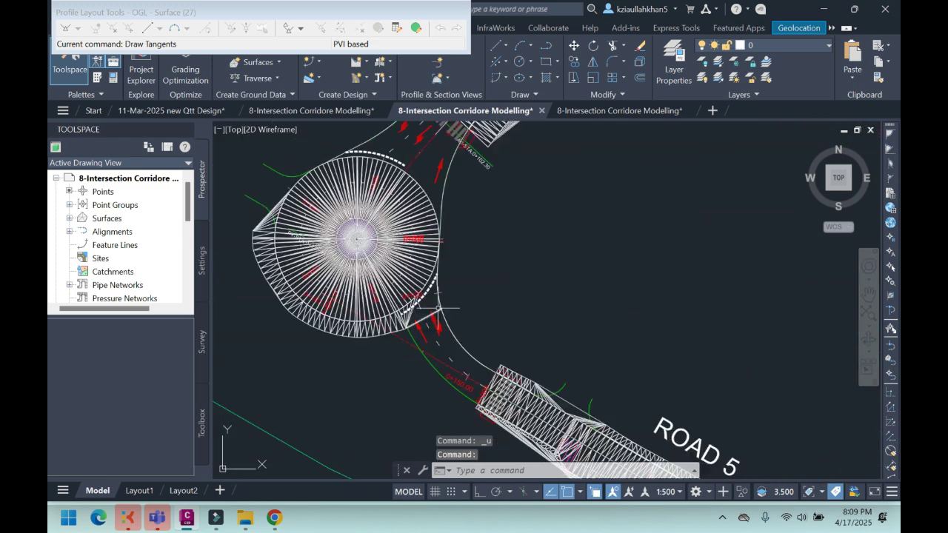
{"action": "scroll", "coordinate": [273, 416], "scroll_direction": "up", "scroll_amount": 15}
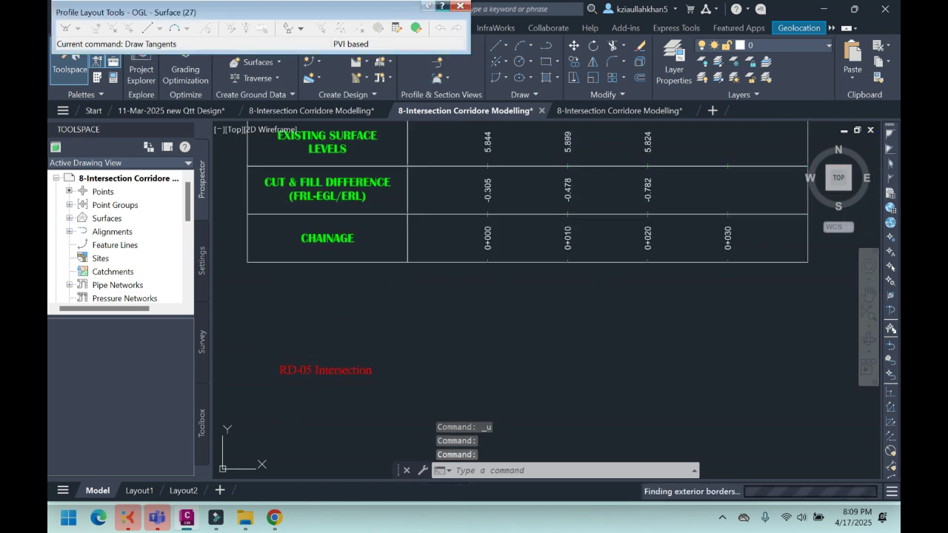
{"action": "key", "text": "Escape"}
{"action": "key", "text": "Escape"}
{"action": "scroll", "coordinate": [431, 314], "scroll_direction": "down", "scroll_amount": 10}
{"action": "scroll", "coordinate": [431, 314], "scroll_direction": "down", "scroll_amount": 3}
{"action": "scroll", "coordinate": [406, 334], "scroll_direction": "up", "scroll_amount": 15}
{"action": "scroll", "coordinate": [374, 214], "scroll_direction": "up", "scroll_amount": 5}
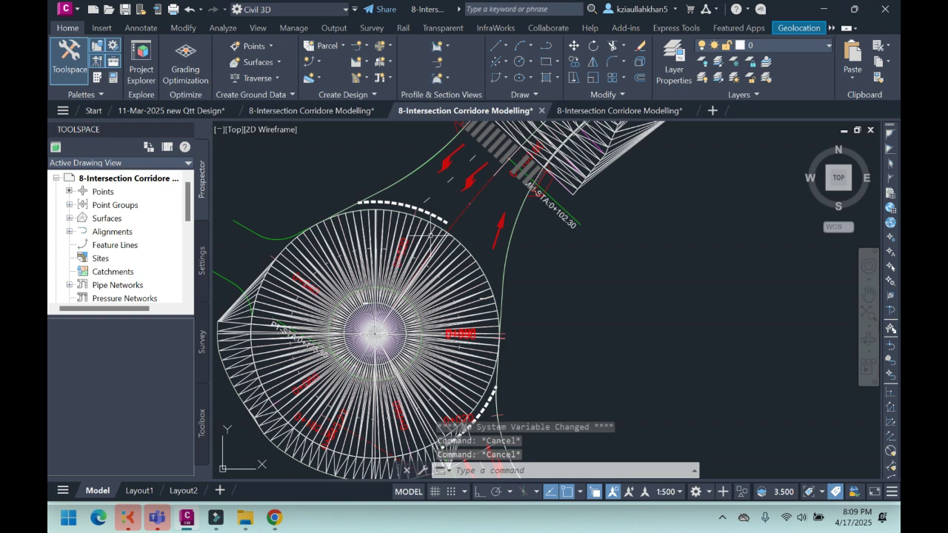
{"action": "scroll", "coordinate": [545, 126], "scroll_direction": "down", "scroll_amount": 5}
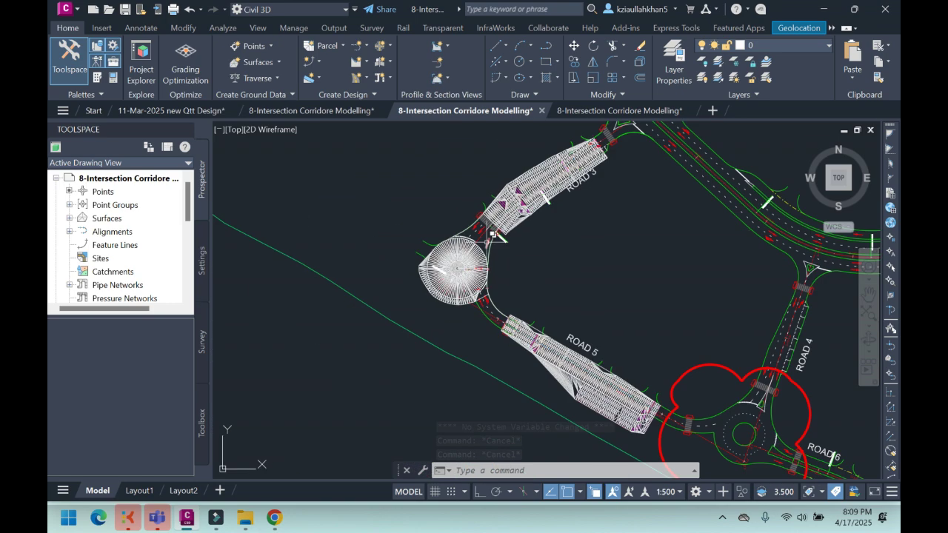
Step: Examine the gaps between the roundabout corridor and the adjoining Road 3 and Road 5 corridors
{"action": "scroll", "coordinate": [488, 249], "scroll_direction": "up", "scroll_amount": 3}
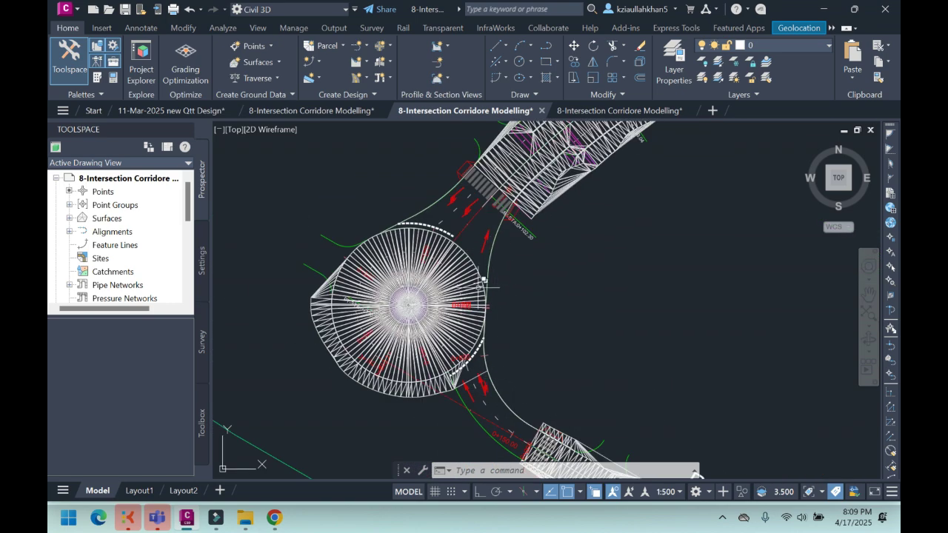
{"action": "scroll", "coordinate": [498, 212], "scroll_direction": "up", "scroll_amount": 2}
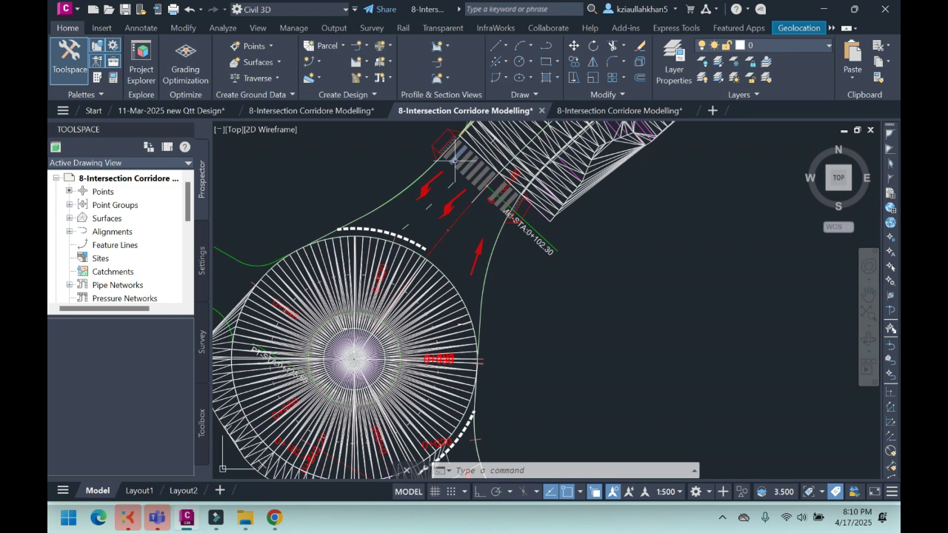
{"action": "scroll", "coordinate": [508, 213], "scroll_direction": "up", "scroll_amount": 2}
{"action": "scroll", "coordinate": [415, 164], "scroll_direction": "up", "scroll_amount": 2}
{"action": "scroll", "coordinate": [433, 265], "scroll_direction": "down", "scroll_amount": 5}
{"action": "scroll", "coordinate": [433, 265], "scroll_direction": "up", "scroll_amount": 5}
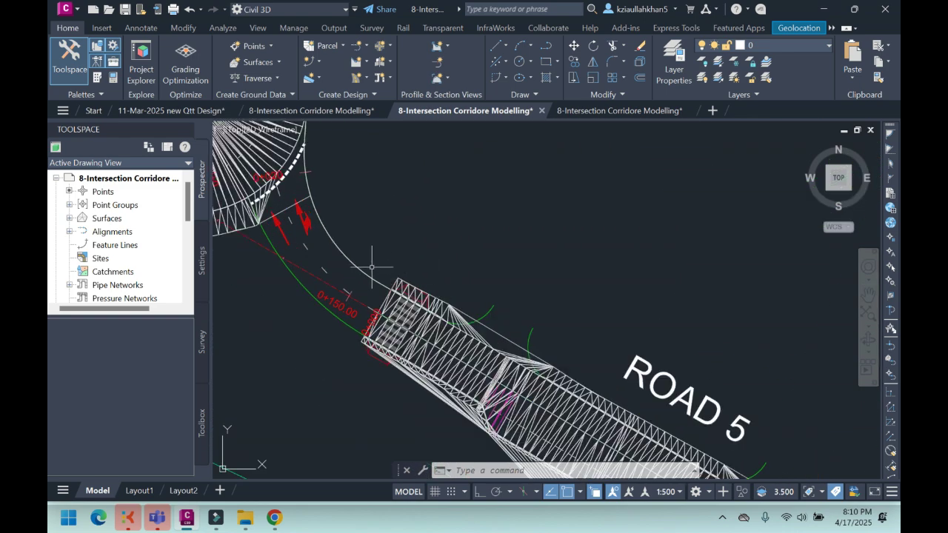
Step: Browse the metric Lanes and Basic subassemblies while viewing the RD-05 Intersection assembly in the typical cross section area
{"action": "scroll", "coordinate": [375, 283], "scroll_direction": "down", "scroll_amount": 6}
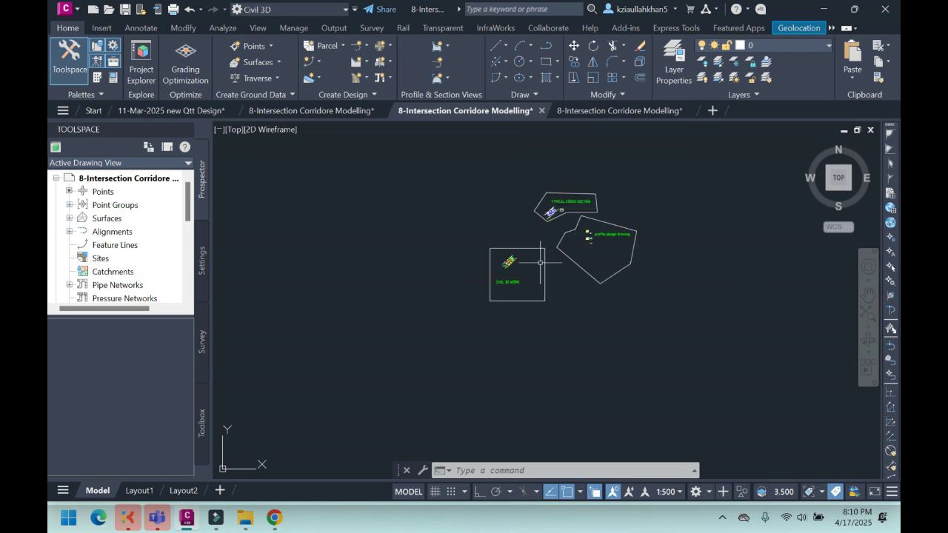
{"action": "scroll", "coordinate": [600, 244], "scroll_direction": "up", "scroll_amount": 3}
{"action": "scroll", "coordinate": [585, 244], "scroll_direction": "down", "scroll_amount": 3}
{"action": "scroll", "coordinate": [474, 211], "scroll_direction": "up", "scroll_amount": 6}
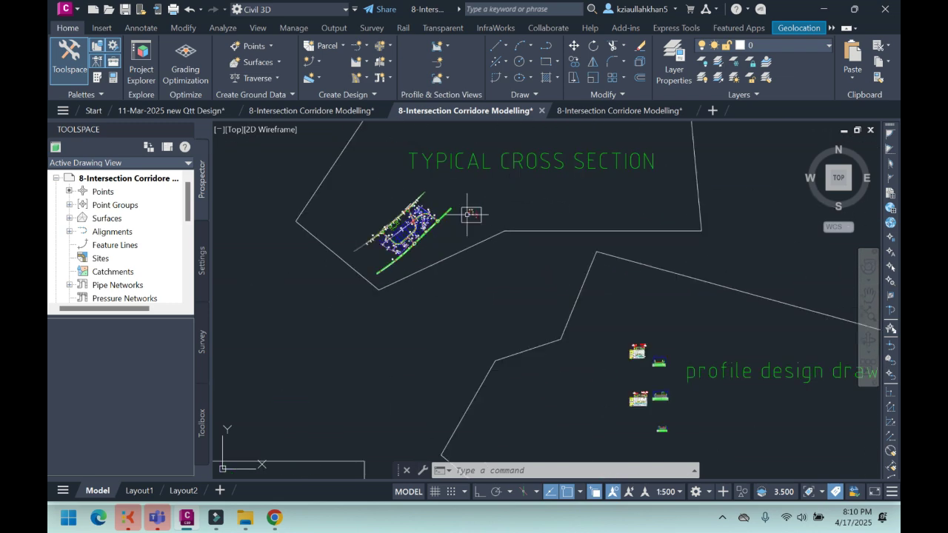
{"action": "scroll", "coordinate": [651, 144], "scroll_direction": "up", "scroll_amount": 4}
{"action": "scroll", "coordinate": [629, 218], "scroll_direction": "down", "scroll_amount": 3}
{"action": "scroll", "coordinate": [659, 167], "scroll_direction": "up", "scroll_amount": 3}
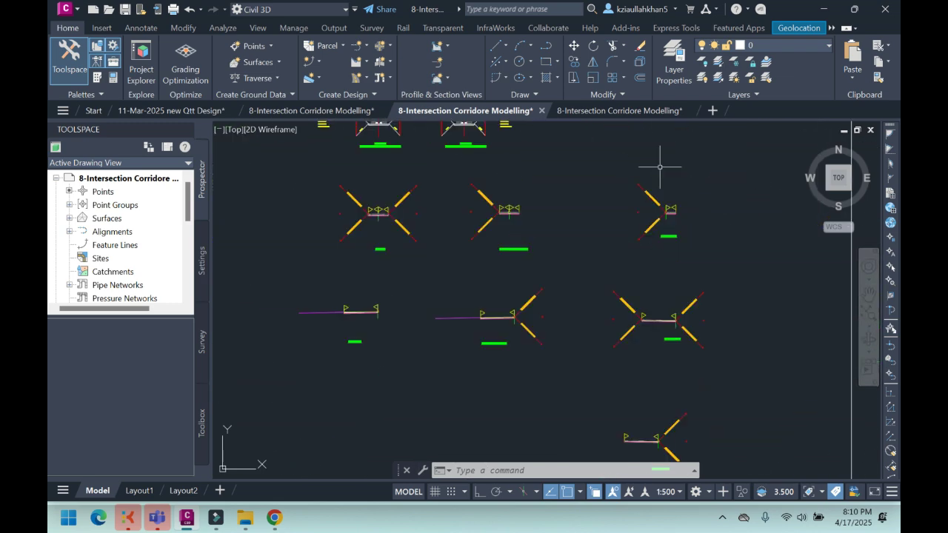
{"action": "left_click", "coordinate": [97, 77]}
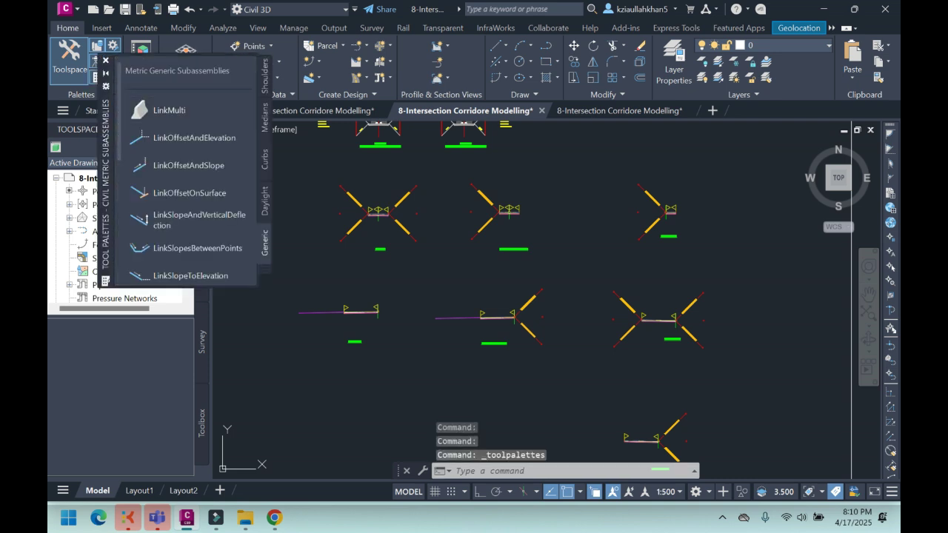
{"action": "left_click", "coordinate": [266, 278]}
{"action": "left_click", "coordinate": [309, 70]}
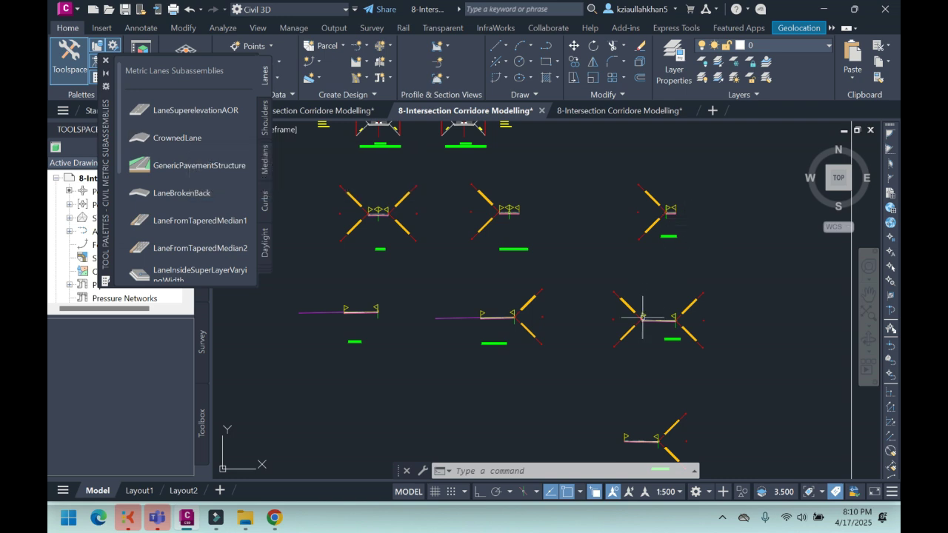
{"action": "scroll", "coordinate": [643, 314], "scroll_direction": "up", "scroll_amount": 6}
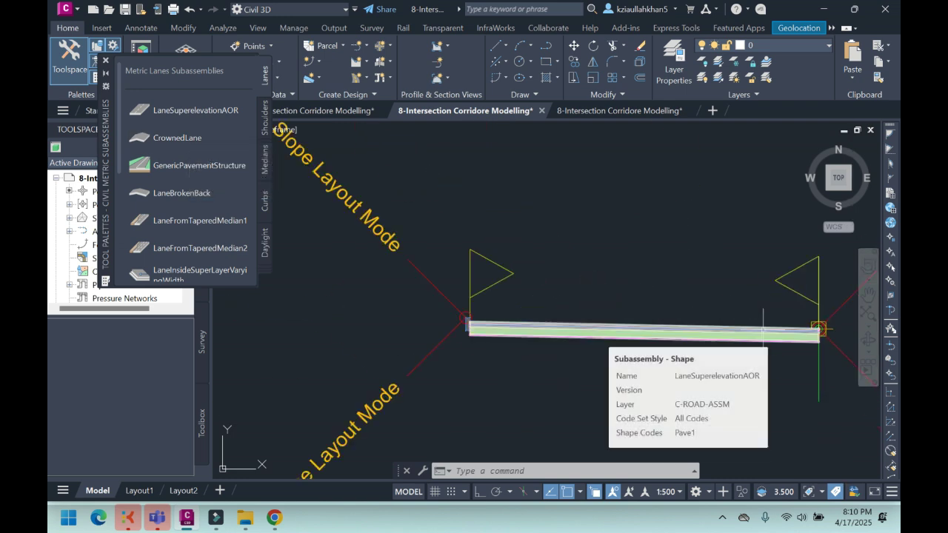
{"action": "scroll", "coordinate": [445, 151], "scroll_direction": "down", "scroll_amount": 5}
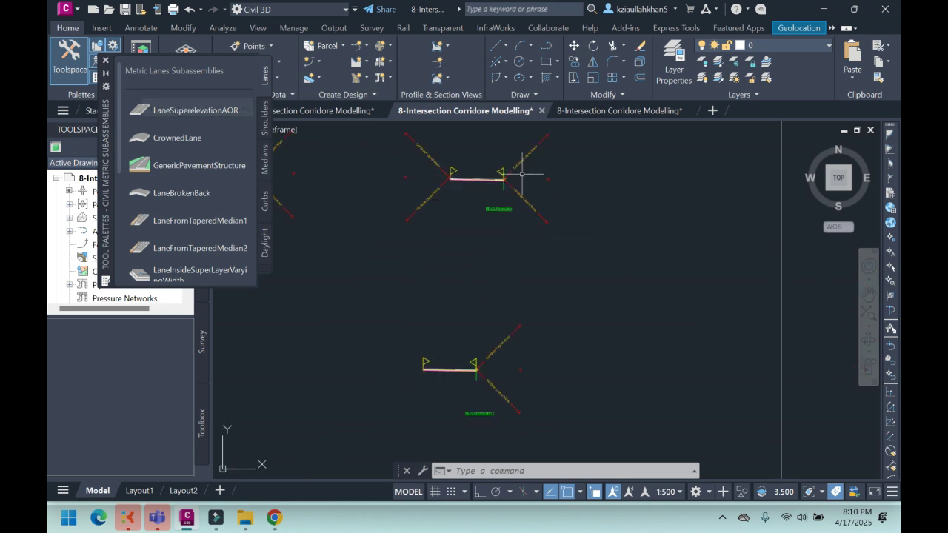
{"action": "scroll", "coordinate": [528, 174], "scroll_direction": "up", "scroll_amount": 3}
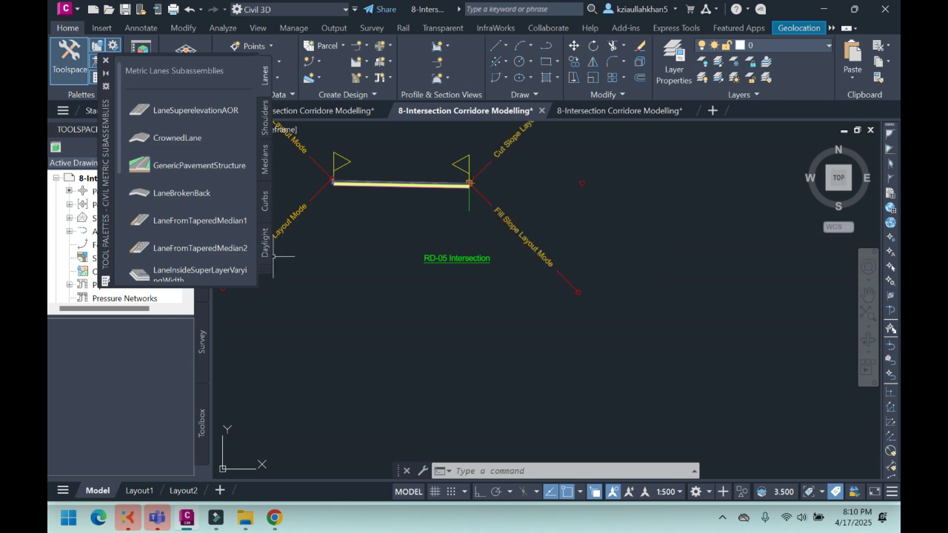
{"action": "left_click", "coordinate": [266, 271]}
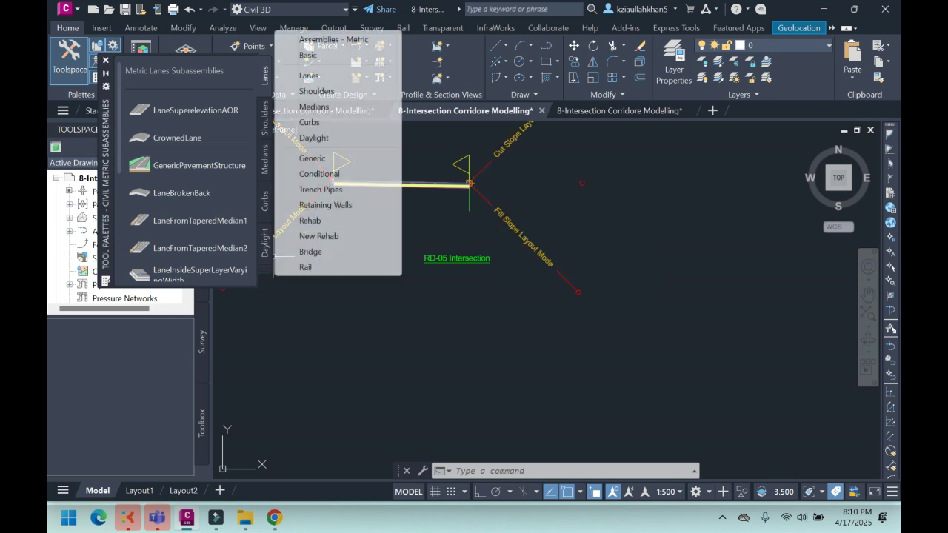
{"action": "left_click", "coordinate": [308, 56]}
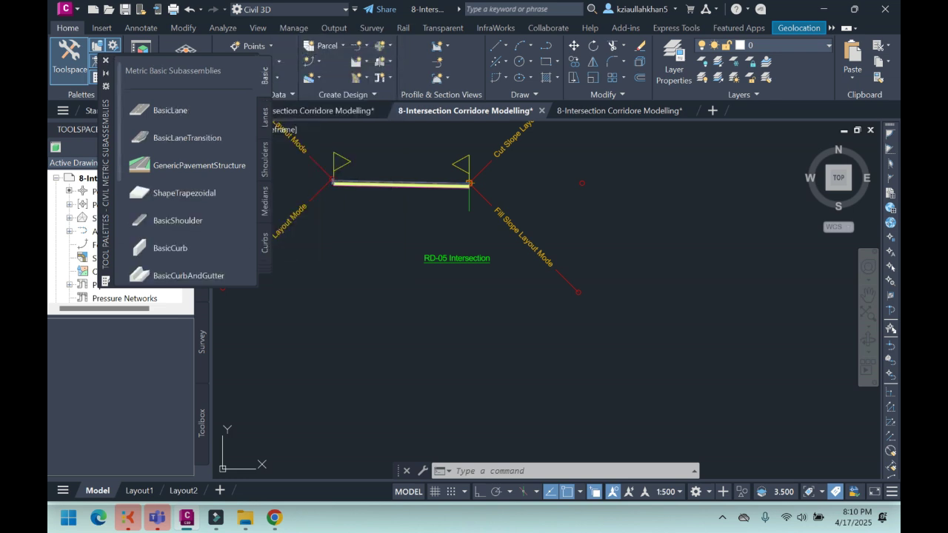
{"action": "scroll", "coordinate": [185, 178], "scroll_direction": "down", "scroll_amount": 3}
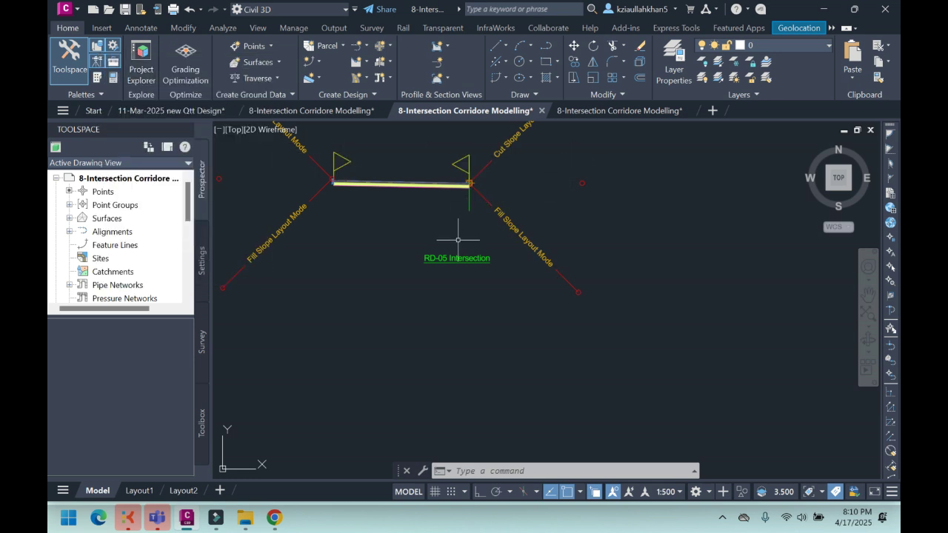
Step: Examine the RD-05 Intersection and RD-03 Intersection assemblies and their name labels
{"action": "scroll", "coordinate": [460, 254], "scroll_direction": "up", "scroll_amount": 5}
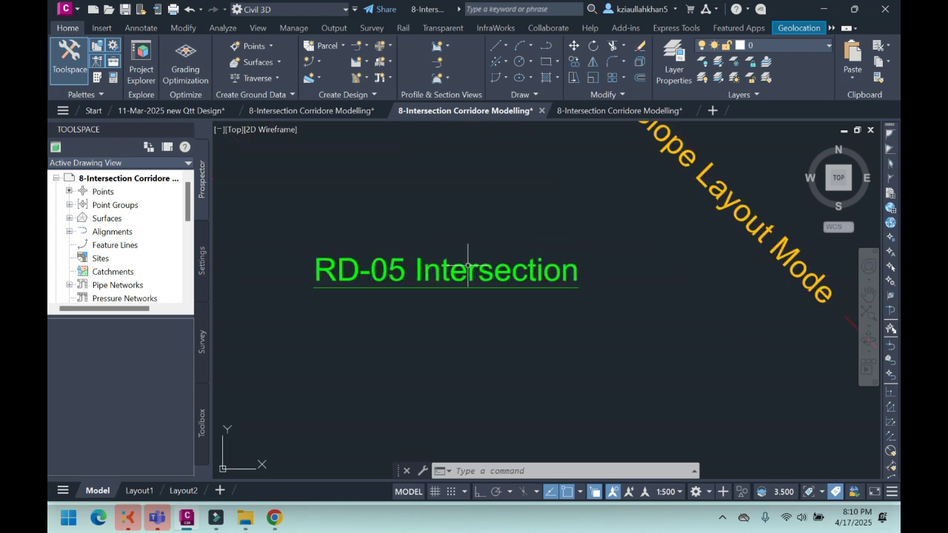
{"action": "scroll", "coordinate": [482, 275], "scroll_direction": "down", "scroll_amount": 7}
{"action": "scroll", "coordinate": [506, 211], "scroll_direction": "up", "scroll_amount": 6}
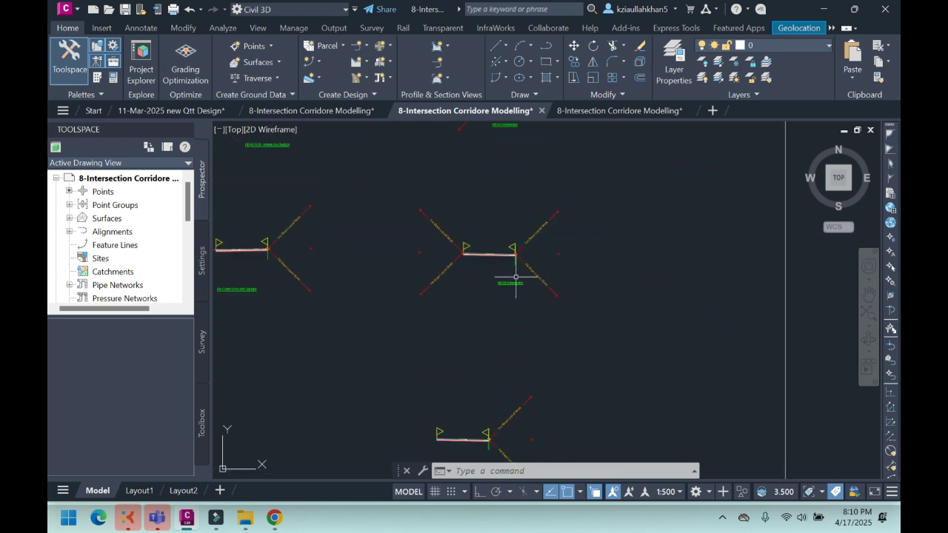
{"action": "scroll", "coordinate": [523, 211], "scroll_direction": "up", "scroll_amount": 4}
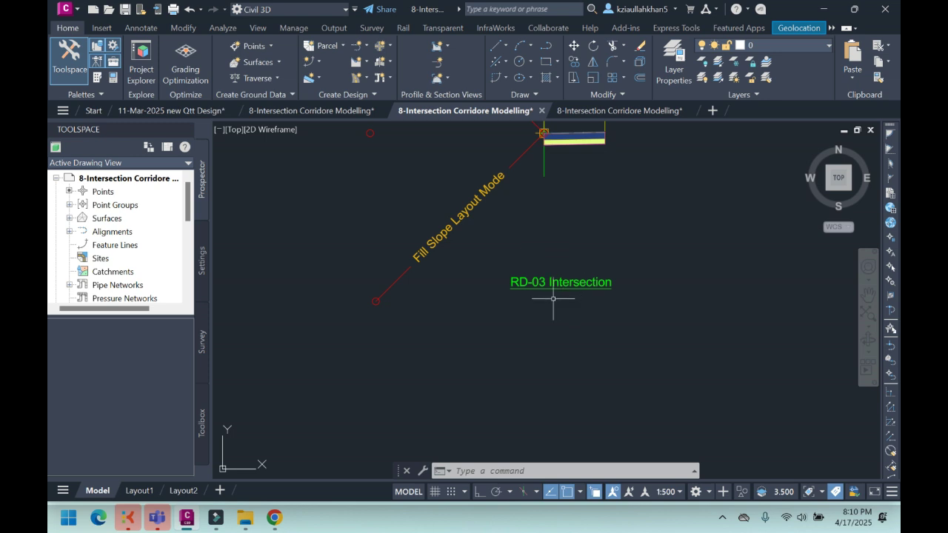
{"action": "scroll", "coordinate": [552, 298], "scroll_direction": "down", "scroll_amount": 5}
{"action": "scroll", "coordinate": [518, 256], "scroll_direction": "up", "scroll_amount": 3}
{"action": "scroll", "coordinate": [567, 244], "scroll_direction": "down", "scroll_amount": 8}
{"action": "scroll", "coordinate": [566, 210], "scroll_direction": "down", "scroll_amount": 3}
{"action": "scroll", "coordinate": [592, 281], "scroll_direction": "up", "scroll_amount": 8}
{"action": "scroll", "coordinate": [596, 282], "scroll_direction": "down", "scroll_amount": 3}
{"action": "scroll", "coordinate": [576, 317], "scroll_direction": "up", "scroll_amount": 3}
{"action": "scroll", "coordinate": [576, 243], "scroll_direction": "down", "scroll_amount": 3}
{"action": "scroll", "coordinate": [594, 235], "scroll_direction": "up", "scroll_amount": 5}
{"action": "scroll", "coordinate": [570, 244], "scroll_direction": "up", "scroll_amount": 4}
{"action": "scroll", "coordinate": [555, 252], "scroll_direction": "down", "scroll_amount": 5}
{"action": "scroll", "coordinate": [556, 237], "scroll_direction": "up", "scroll_amount": 2}
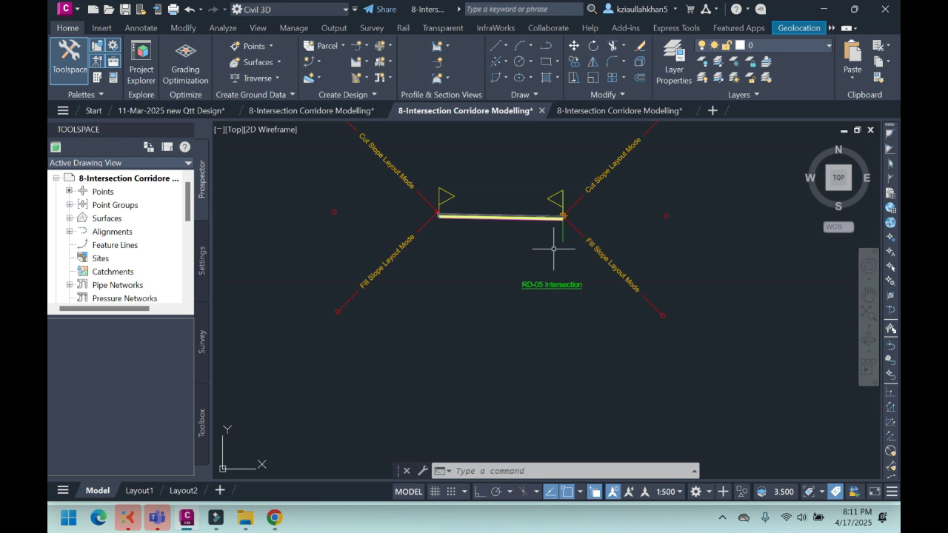
Step: Compare the layout of the RD-05 Intersection assembly with that of the RD-05 Intersection 2 assembly
{"action": "scroll", "coordinate": [553, 237], "scroll_direction": "down", "scroll_amount": 2}
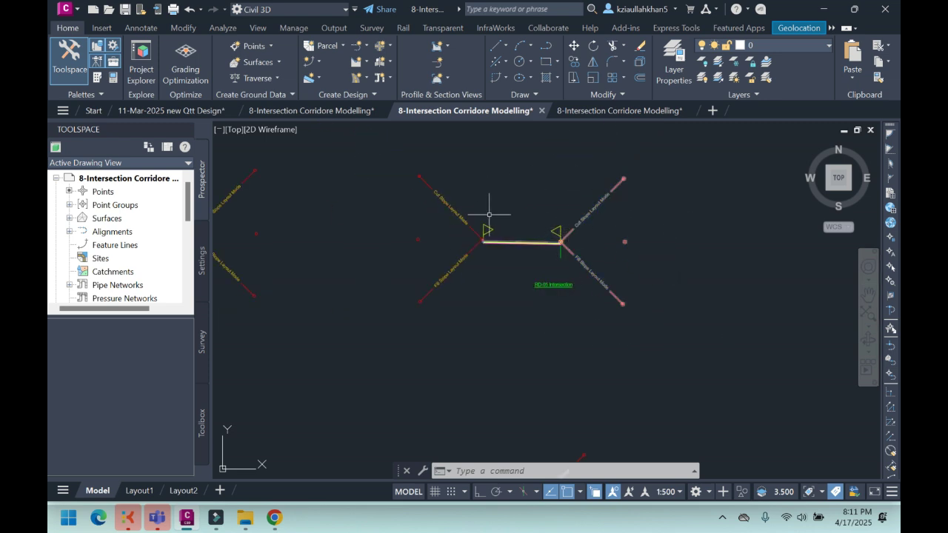
{"action": "scroll", "coordinate": [599, 217], "scroll_direction": "up", "scroll_amount": 2}
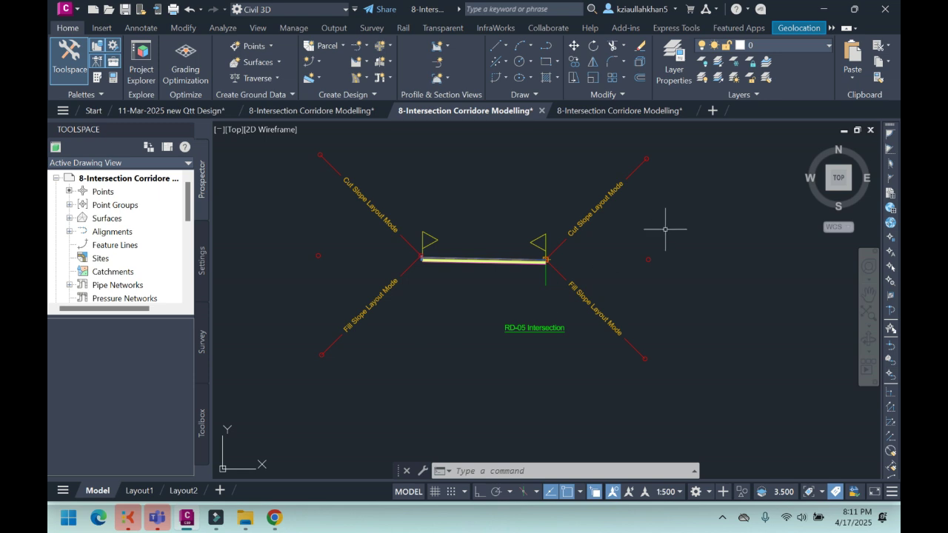
{"action": "scroll", "coordinate": [595, 207], "scroll_direction": "up", "scroll_amount": 3}
{"action": "scroll", "coordinate": [596, 213], "scroll_direction": "down", "scroll_amount": 3}
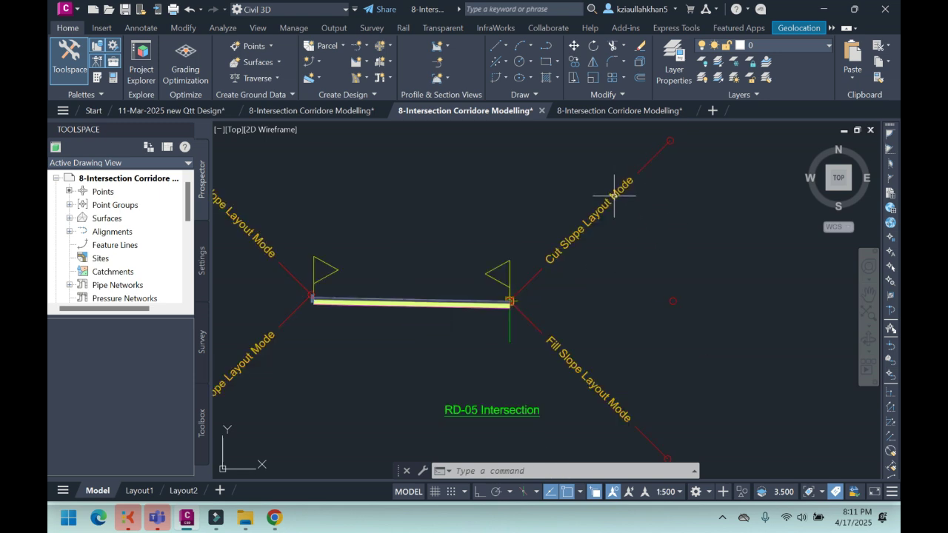
{"action": "scroll", "coordinate": [567, 338], "scroll_direction": "down", "scroll_amount": 3}
{"action": "scroll", "coordinate": [578, 319], "scroll_direction": "up", "scroll_amount": 5}
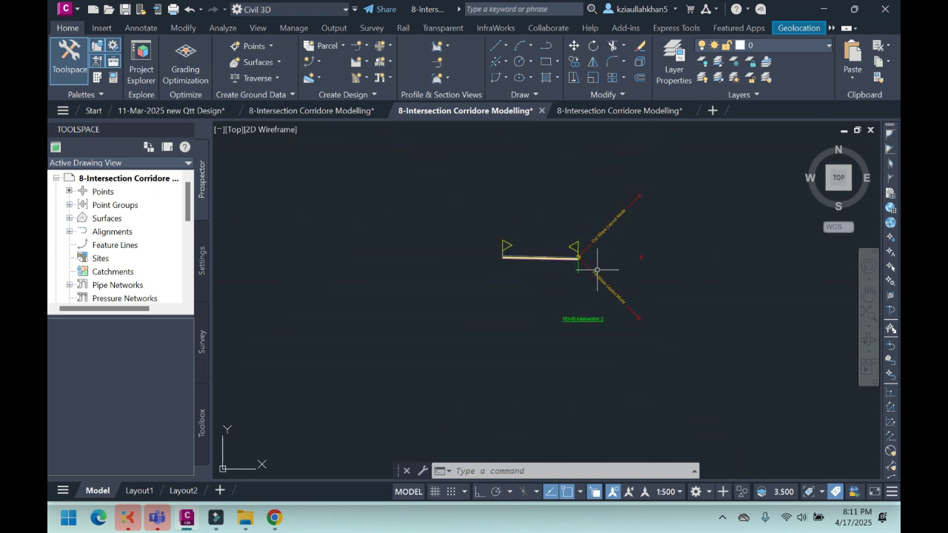
{"action": "scroll", "coordinate": [582, 314], "scroll_direction": "up", "scroll_amount": 2}
{"action": "scroll", "coordinate": [557, 309], "scroll_direction": "down", "scroll_amount": 3}
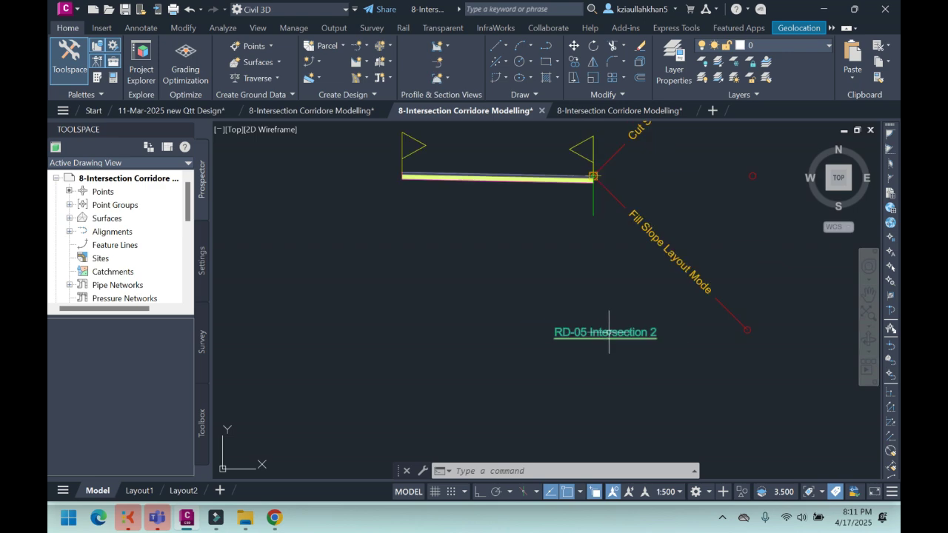
{"action": "scroll", "coordinate": [611, 332], "scroll_direction": "down", "scroll_amount": 2}
{"action": "scroll", "coordinate": [631, 221], "scroll_direction": "down", "scroll_amount": 8}
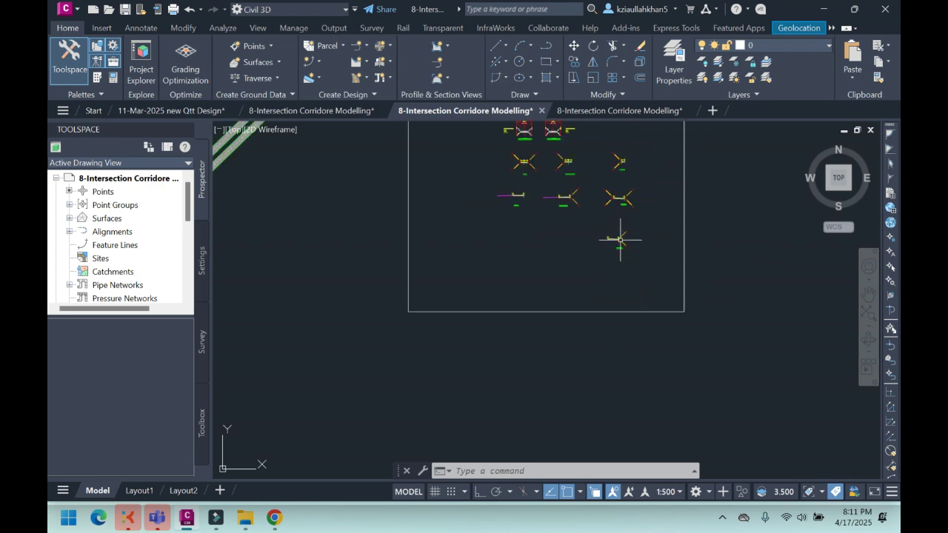
Step: Find the open stretch between the roundabout and the start of the Road 5 corridor in the Civil 3D work plan
{"action": "scroll", "coordinate": [422, 291], "scroll_direction": "up", "scroll_amount": 4}
{"action": "scroll", "coordinate": [404, 285], "scroll_direction": "up", "scroll_amount": 2}
{"action": "scroll", "coordinate": [415, 252], "scroll_direction": "down", "scroll_amount": 6}
{"action": "scroll", "coordinate": [444, 251], "scroll_direction": "up", "scroll_amount": 6}
{"action": "scroll", "coordinate": [446, 252], "scroll_direction": "up", "scroll_amount": 2}
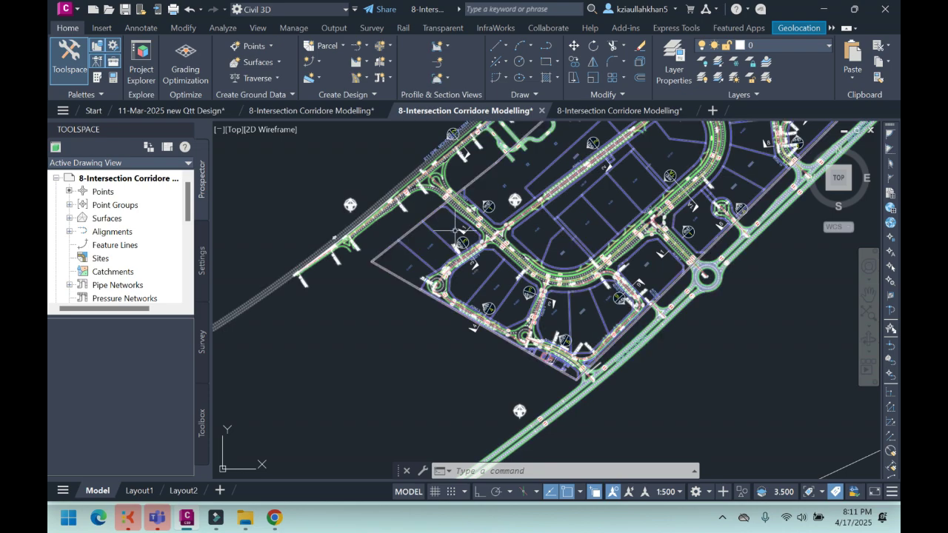
{"action": "scroll", "coordinate": [448, 259], "scroll_direction": "down", "scroll_amount": 3}
{"action": "scroll", "coordinate": [460, 266], "scroll_direction": "up", "scroll_amount": 3}
{"action": "scroll", "coordinate": [445, 276], "scroll_direction": "down", "scroll_amount": 5}
{"action": "scroll", "coordinate": [445, 276], "scroll_direction": "up", "scroll_amount": 4}
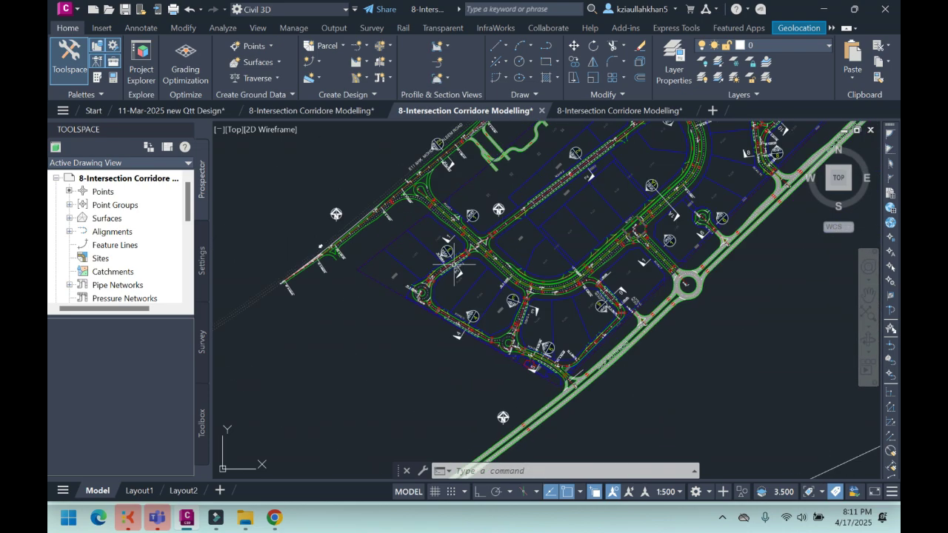
{"action": "scroll", "coordinate": [459, 231], "scroll_direction": "down", "scroll_amount": 8}
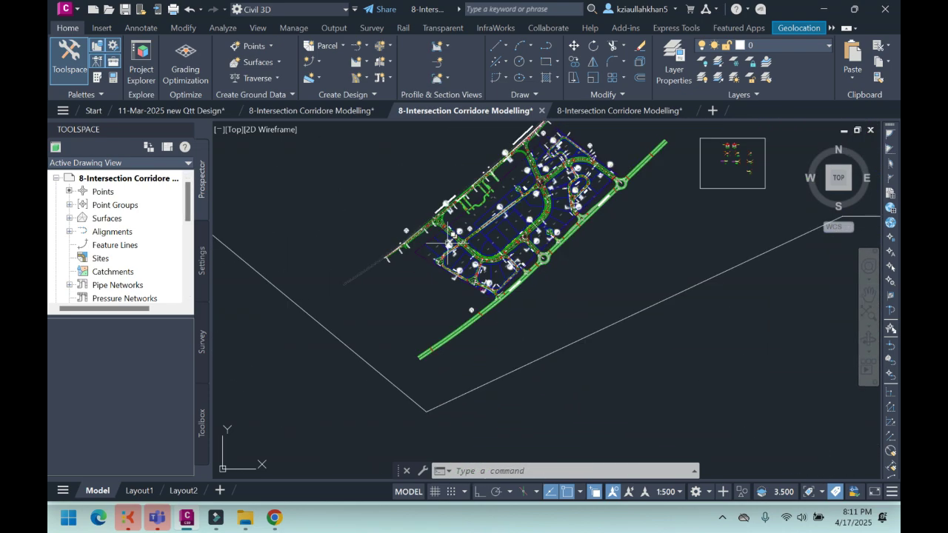
{"action": "scroll", "coordinate": [453, 228], "scroll_direction": "down", "scroll_amount": 2}
{"action": "scroll", "coordinate": [474, 215], "scroll_direction": "up", "scroll_amount": 12}
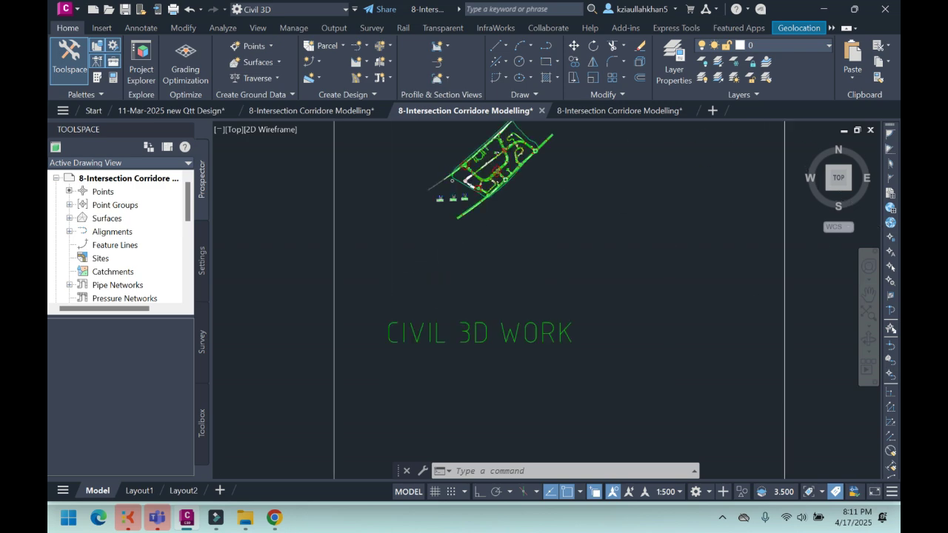
{"action": "scroll", "coordinate": [481, 194], "scroll_direction": "up", "scroll_amount": 5}
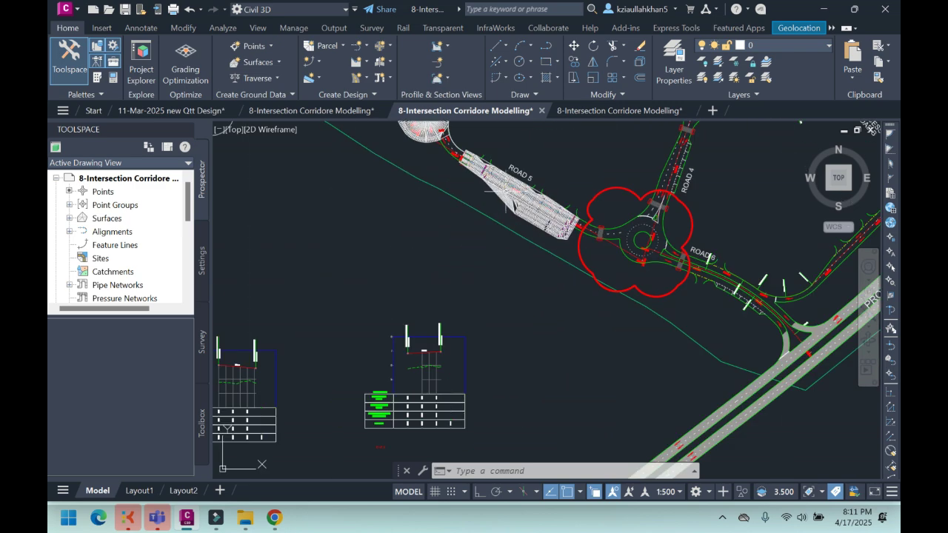
{"action": "scroll", "coordinate": [482, 229], "scroll_direction": "up", "scroll_amount": 6}
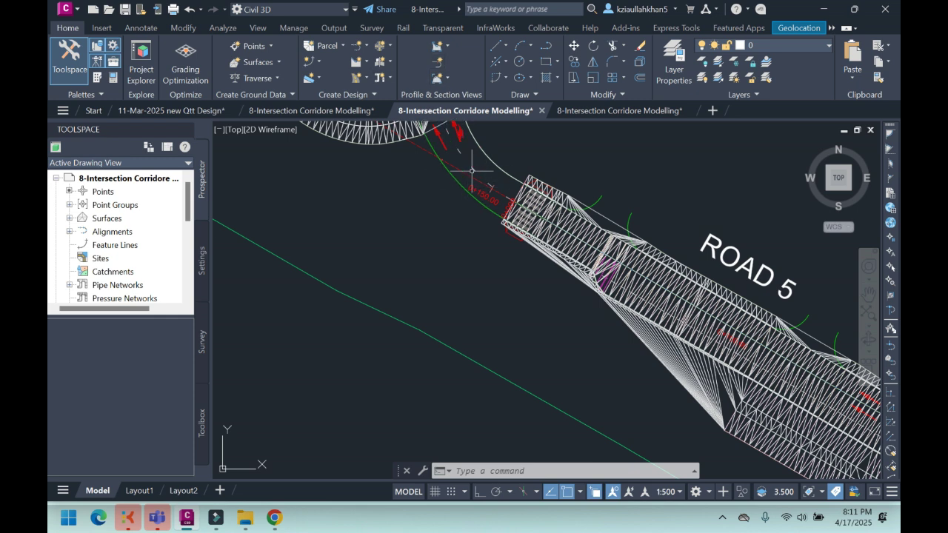
Step: Start a new baseline on the Road 5 corridor using the RD-05 Intersection alignment and its RD-05 intersection profile
{"action": "left_click", "coordinate": [70, 219]}
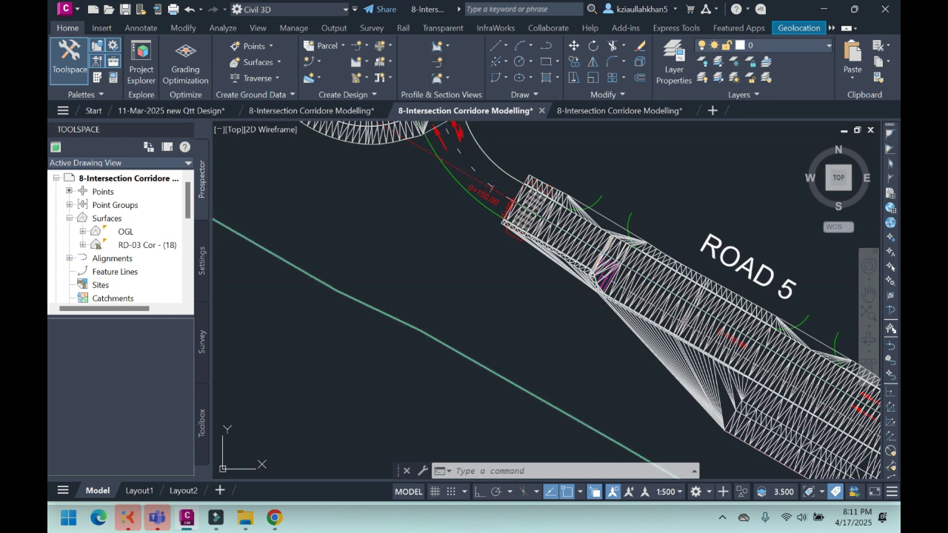
{"action": "scroll", "coordinate": [526, 155], "scroll_direction": "up", "scroll_amount": 2}
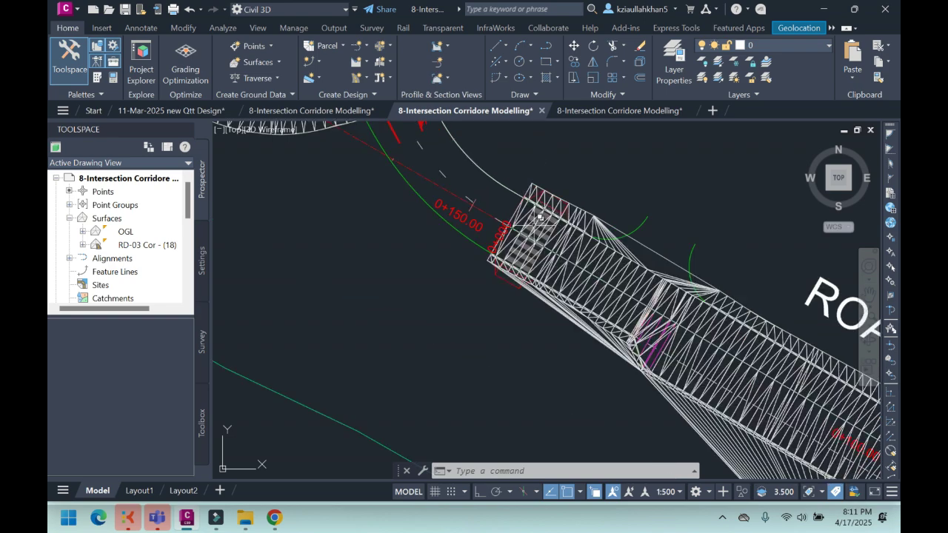
{"action": "scroll", "coordinate": [652, 317], "scroll_direction": "up", "scroll_amount": 1}
{"action": "left_click", "coordinate": [651, 317]}
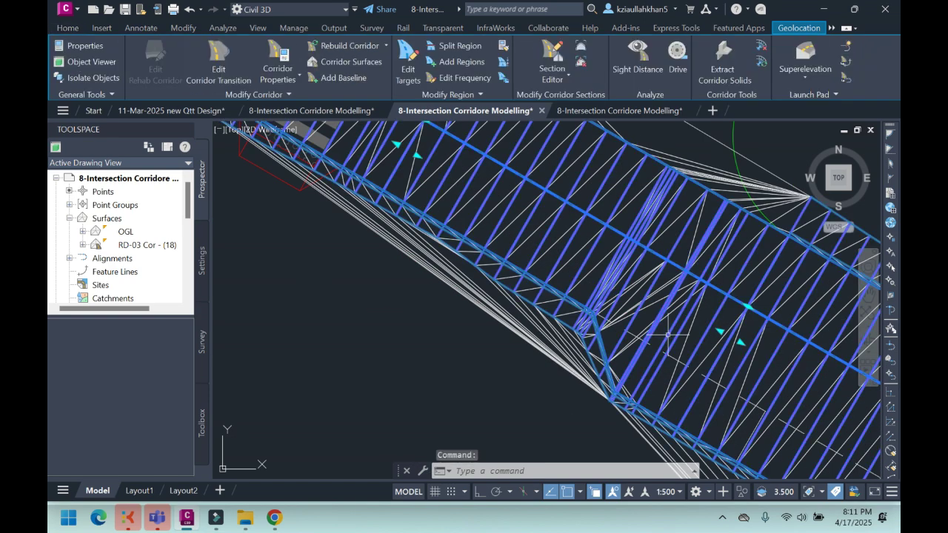
{"action": "scroll", "coordinate": [622, 311], "scroll_direction": "down", "scroll_amount": 3}
{"action": "scroll", "coordinate": [559, 228], "scroll_direction": "up", "scroll_amount": 1}
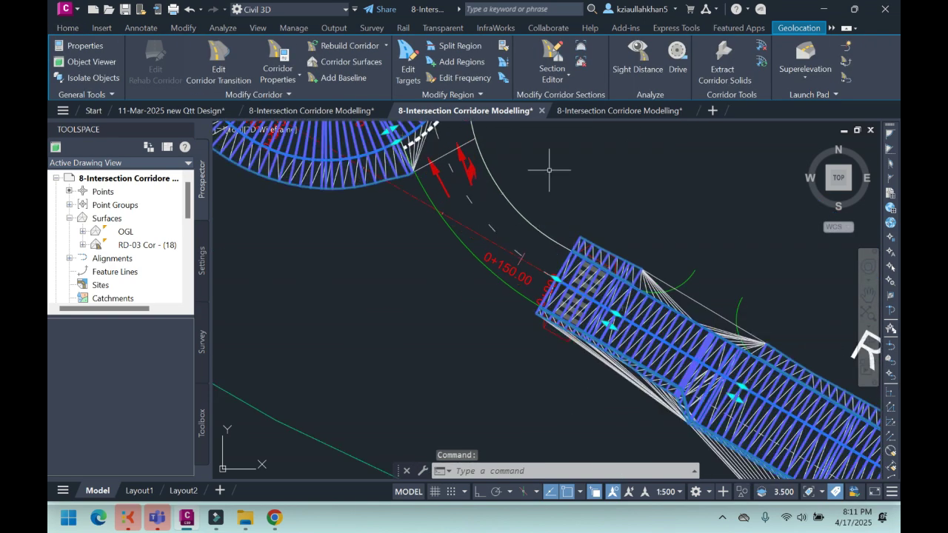
{"action": "left_click", "coordinate": [335, 78]}
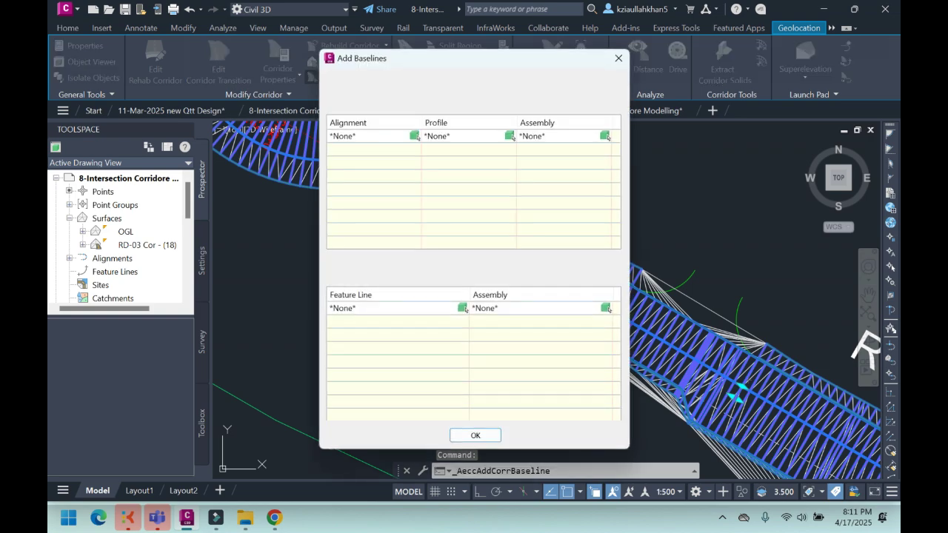
{"action": "left_click", "coordinate": [414, 136]}
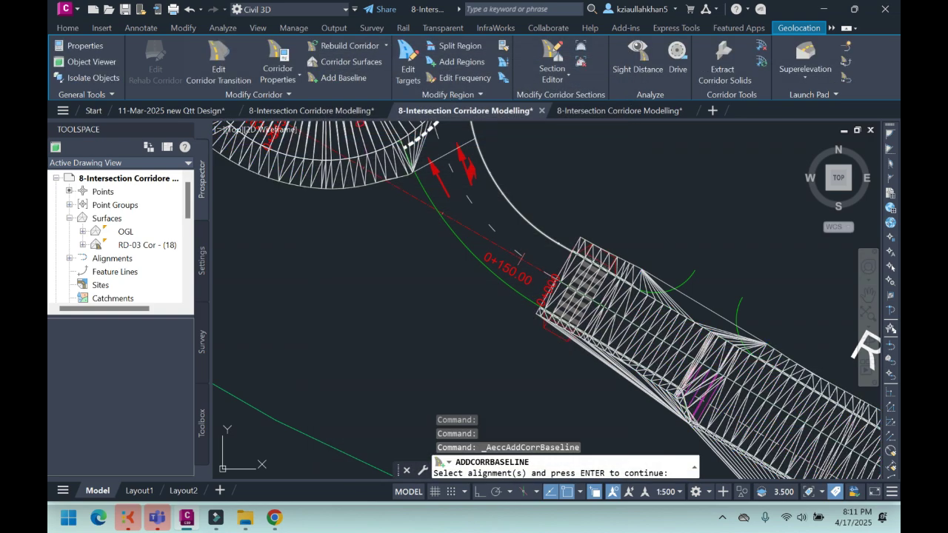
{"action": "scroll", "coordinate": [539, 241], "scroll_direction": "up", "scroll_amount": 2}
{"action": "scroll", "coordinate": [509, 265], "scroll_direction": "down", "scroll_amount": 3}
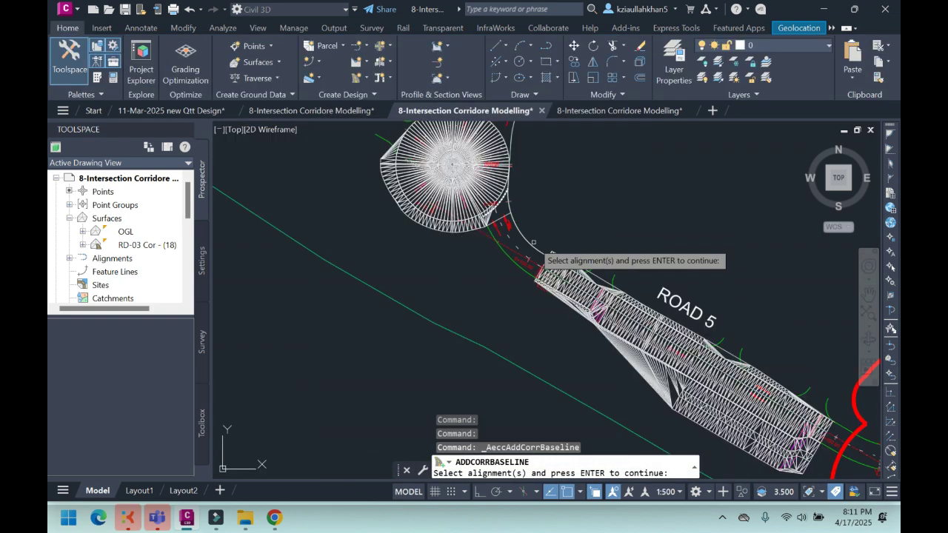
{"action": "left_click", "coordinate": [555, 252]}
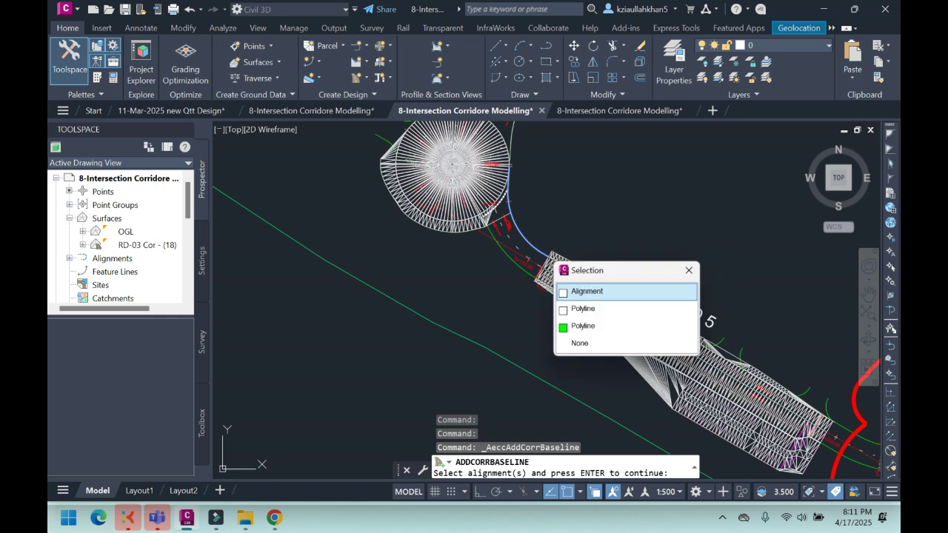
{"action": "left_click", "coordinate": [589, 291]}
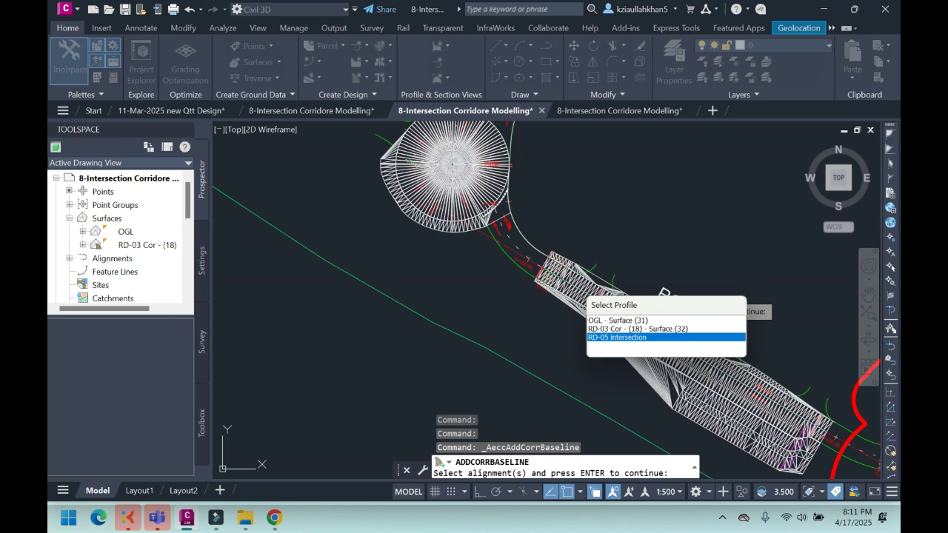
{"action": "left_click", "coordinate": [628, 337]}
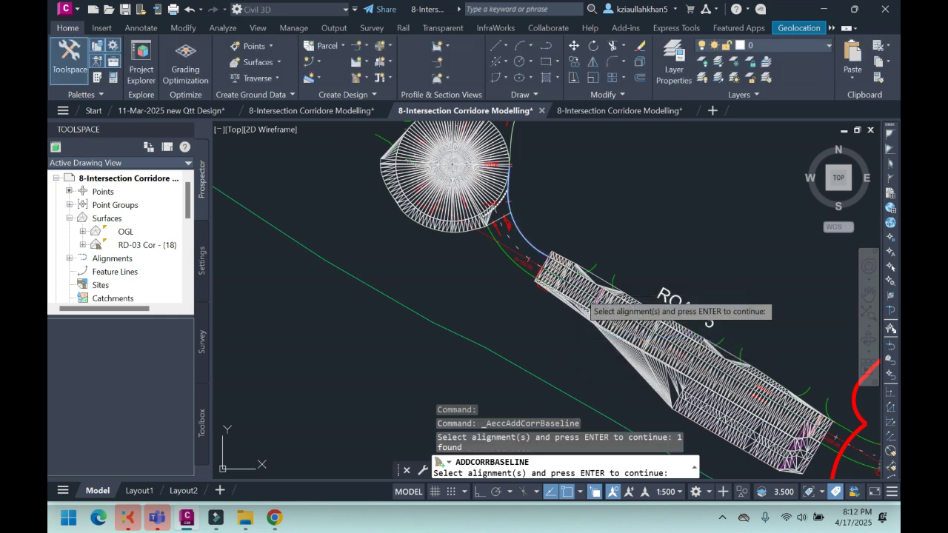
{"action": "key", "text": "Return"}
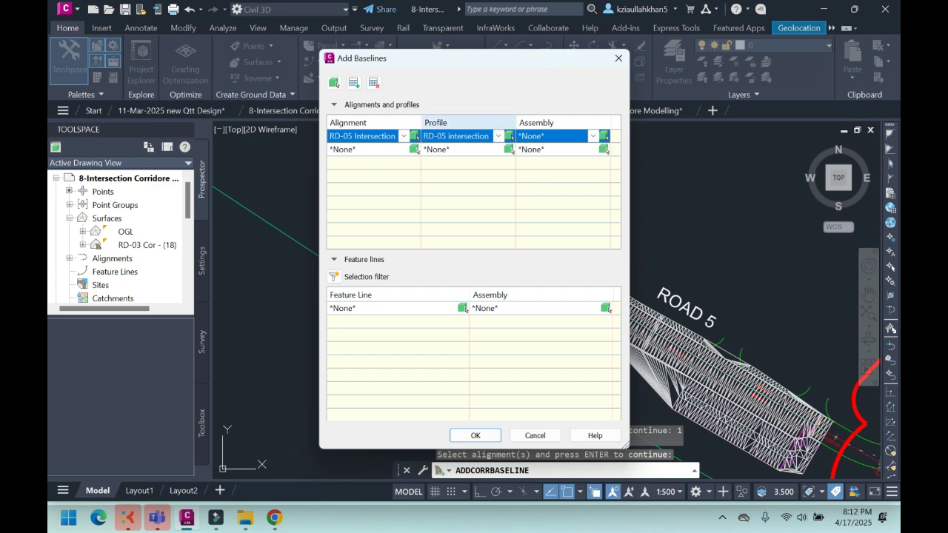
Step: Pick the finished-level profile in the RD-05 Intersection profile view as the new baseline's profile
{"action": "left_click", "coordinate": [508, 135]}
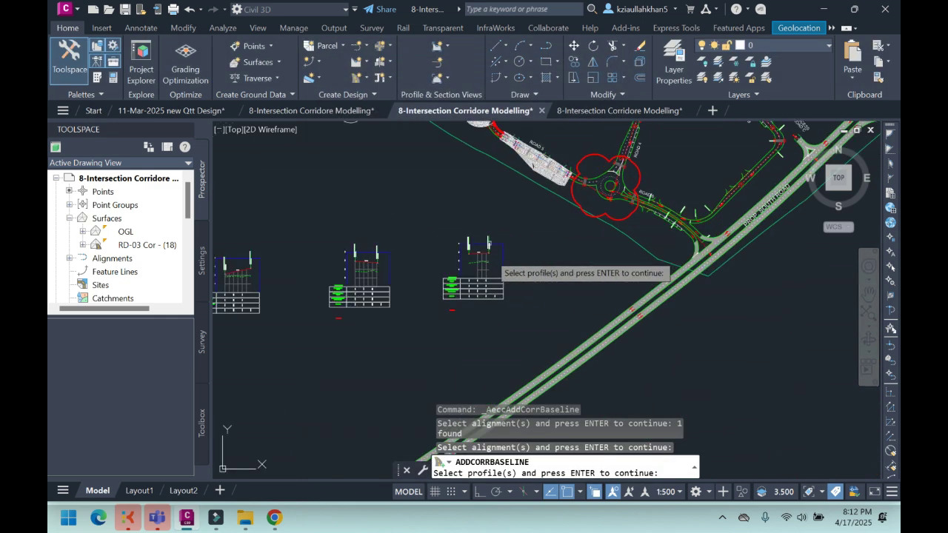
{"action": "scroll", "coordinate": [461, 291], "scroll_direction": "up", "scroll_amount": 5}
{"action": "scroll", "coordinate": [419, 371], "scroll_direction": "down", "scroll_amount": 5}
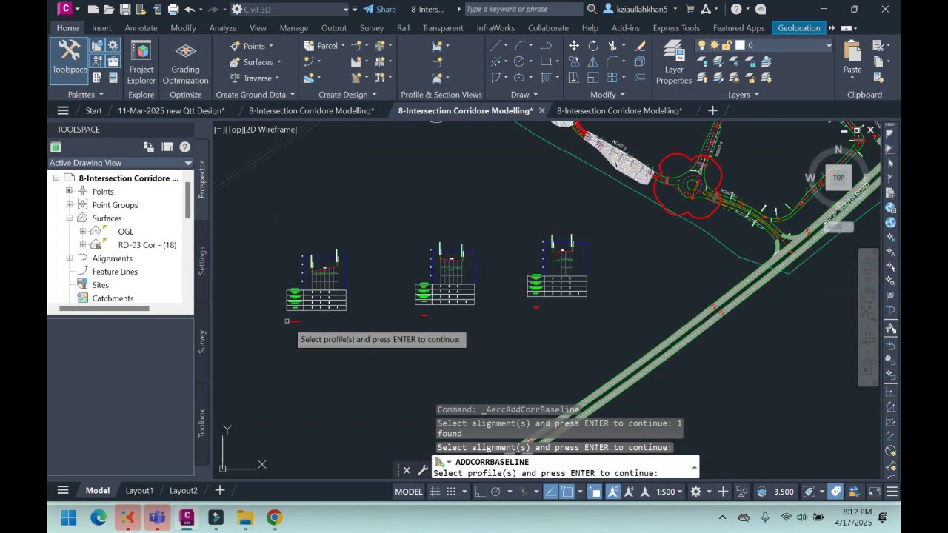
{"action": "scroll", "coordinate": [305, 319], "scroll_direction": "up", "scroll_amount": 5}
{"action": "scroll", "coordinate": [305, 318], "scroll_direction": "up", "scroll_amount": 2}
{"action": "scroll", "coordinate": [305, 319], "scroll_direction": "down", "scroll_amount": 5}
{"action": "scroll", "coordinate": [401, 194], "scroll_direction": "up", "scroll_amount": 4}
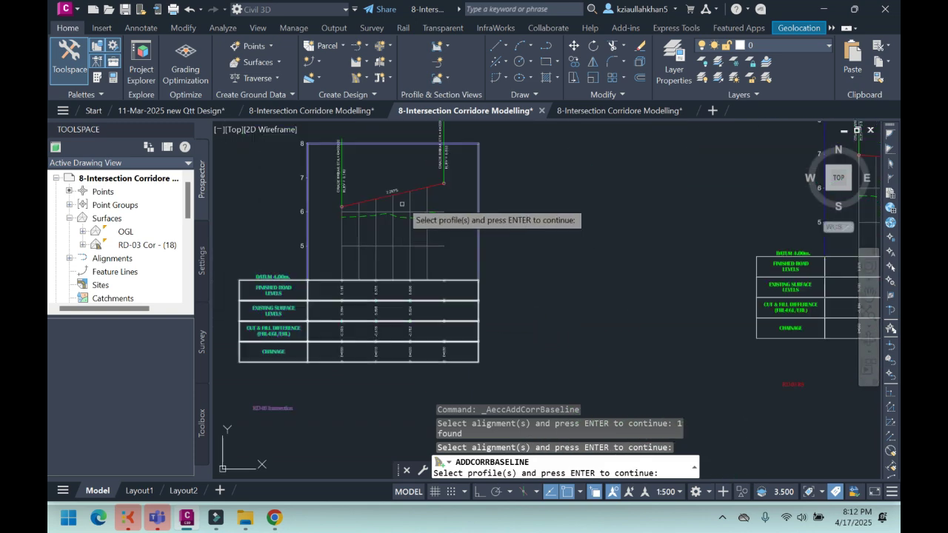
{"action": "left_click", "coordinate": [402, 195]}
{"action": "key", "text": "Return"}
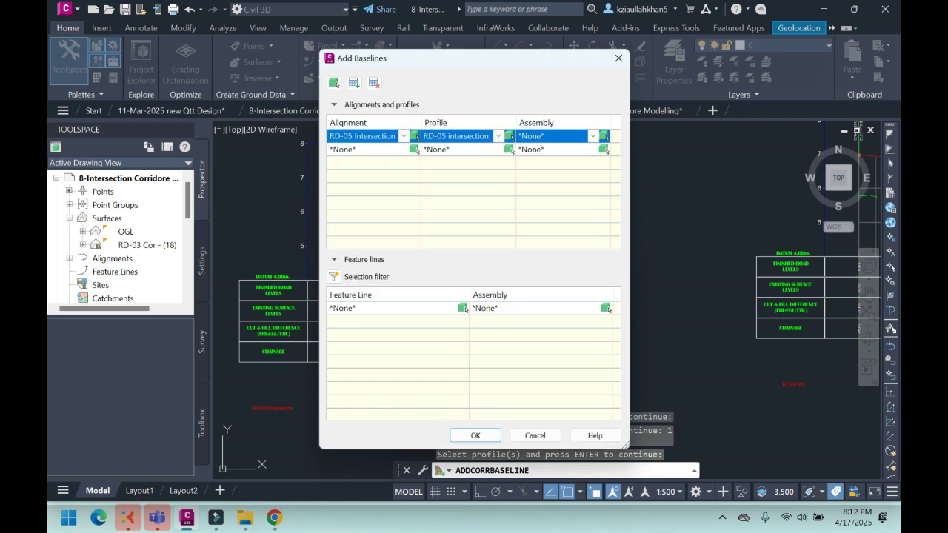
Step: Assign the RD-05 Intersection assembly from the typical cross sections to the new baseline and add the baseline to the corridor
{"action": "left_click", "coordinate": [592, 136]}
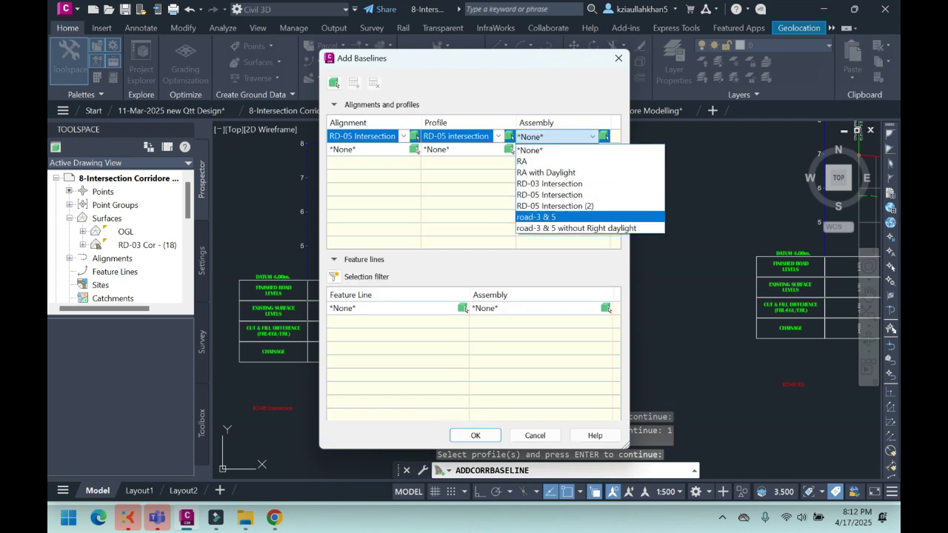
{"action": "key", "text": "Up"}
{"action": "key", "text": "Up"}
{"action": "key", "text": "Up"}
{"action": "key", "text": "Up"}
{"action": "key", "text": "Up"}
{"action": "key", "text": "Up"}
{"action": "left_click", "coordinate": [603, 136]}
{"action": "left_click", "coordinate": [603, 135]}
{"action": "scroll", "coordinate": [490, 250], "scroll_direction": "down", "scroll_amount": 12}
{"action": "scroll", "coordinate": [485, 259], "scroll_direction": "up", "scroll_amount": 10}
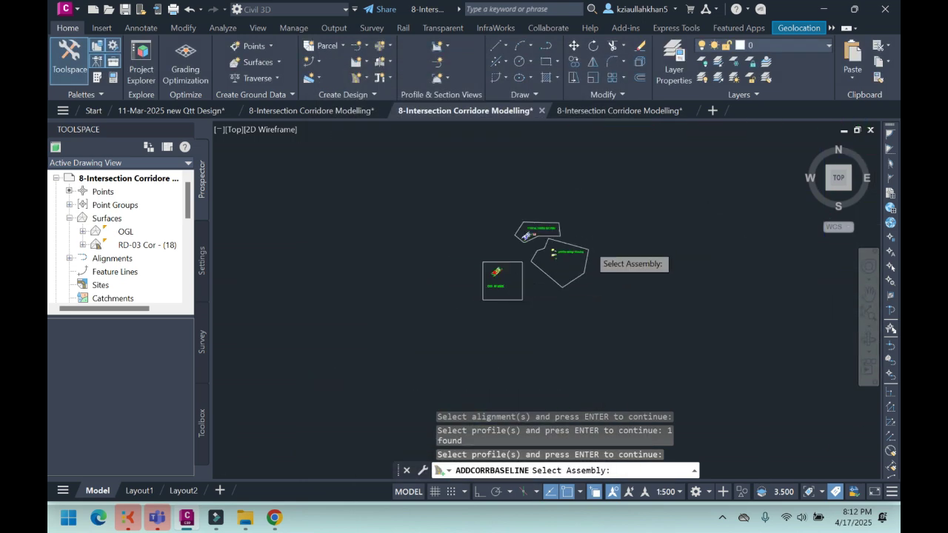
{"action": "scroll", "coordinate": [463, 330], "scroll_direction": "up", "scroll_amount": 8}
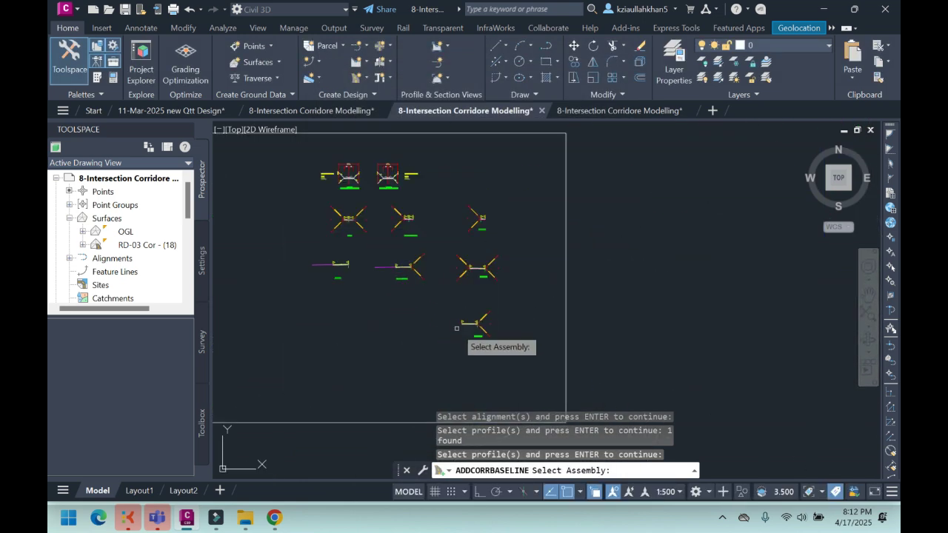
{"action": "scroll", "coordinate": [526, 218], "scroll_direction": "up", "scroll_amount": 5}
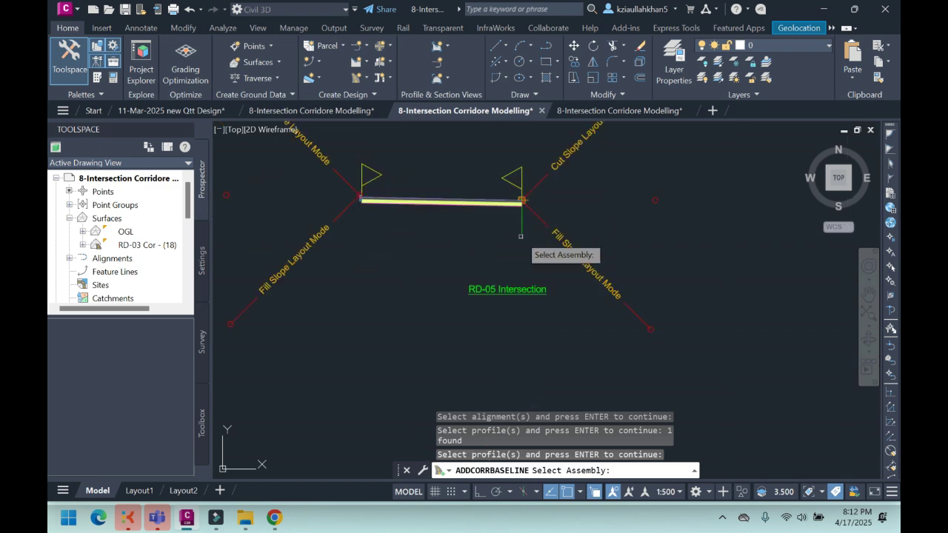
{"action": "left_click", "coordinate": [520, 202]}
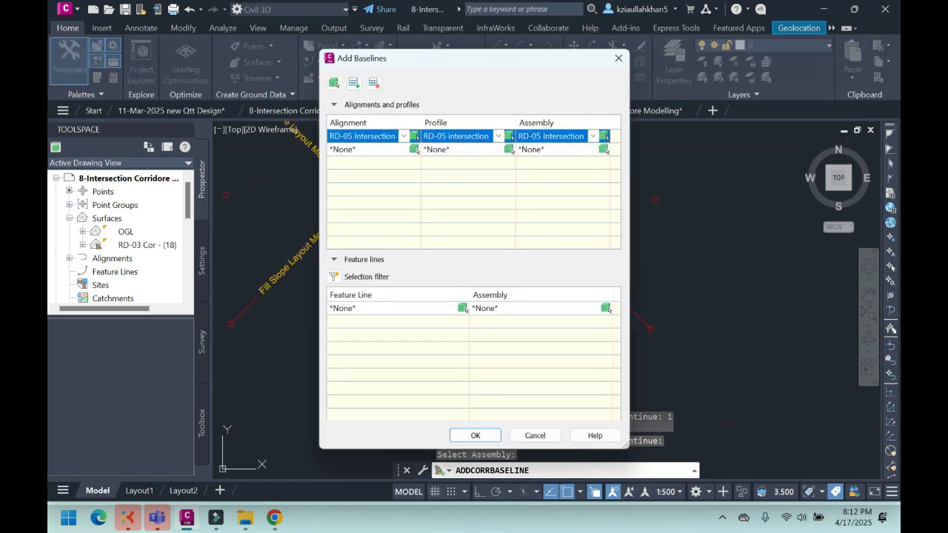
{"action": "key", "text": "Return"}
{"action": "scroll", "coordinate": [576, 216], "scroll_direction": "down", "scroll_amount": 5}
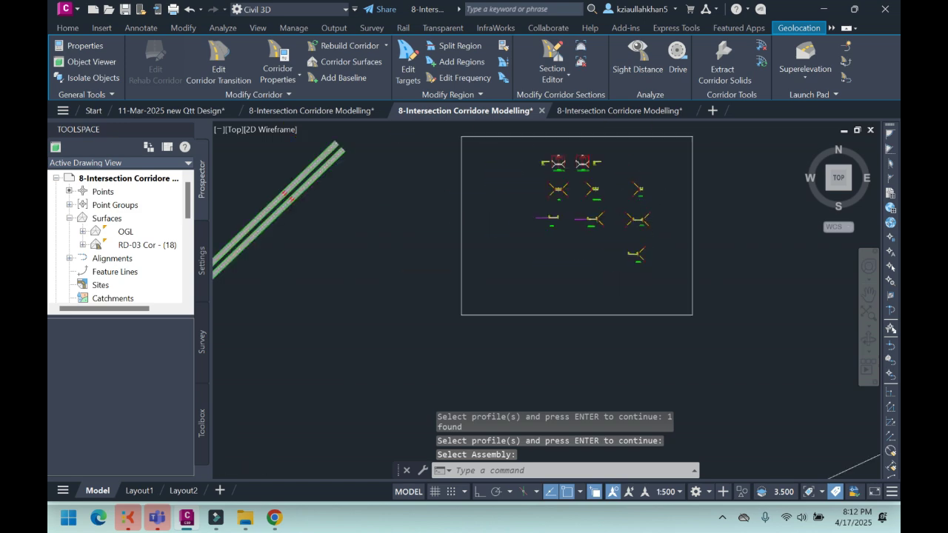
{"action": "scroll", "coordinate": [575, 219], "scroll_direction": "up", "scroll_amount": 3}
{"action": "scroll", "coordinate": [574, 211], "scroll_direction": "down", "scroll_amount": 6}
{"action": "scroll", "coordinate": [501, 301], "scroll_direction": "up", "scroll_amount": 6}
{"action": "scroll", "coordinate": [499, 252], "scroll_direction": "up", "scroll_amount": 5}
{"action": "scroll", "coordinate": [498, 252], "scroll_direction": "up", "scroll_amount": 8}
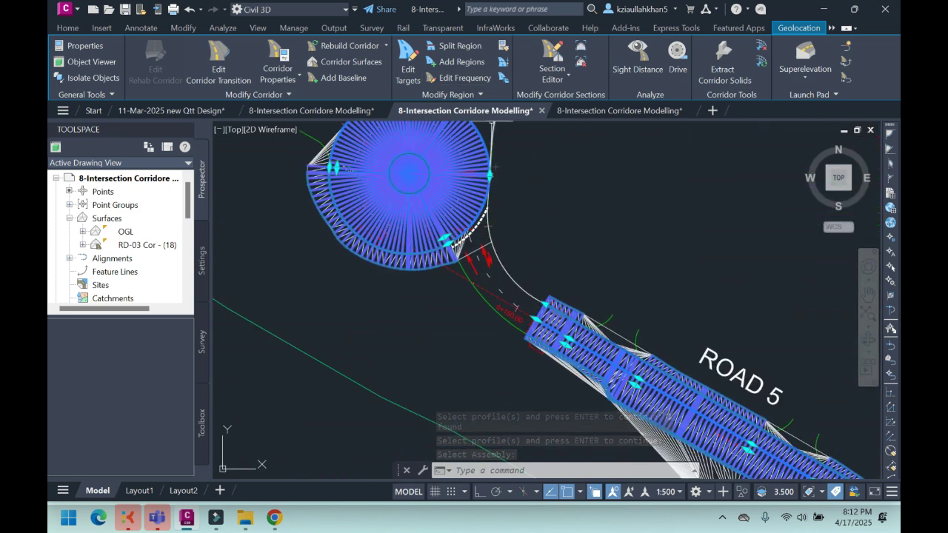
{"action": "left_click", "coordinate": [461, 62]}
{"action": "left_click", "coordinate": [528, 293]}
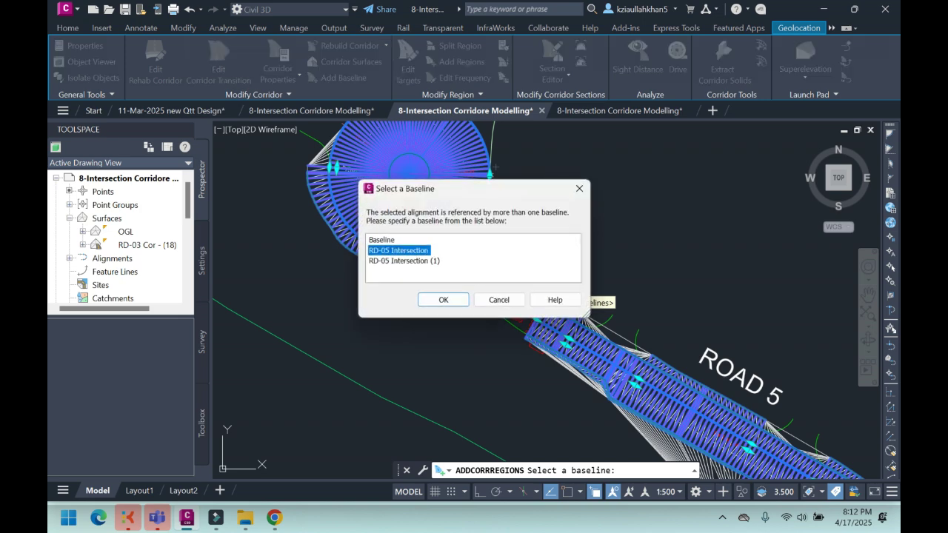
{"action": "left_click", "coordinate": [443, 299]}
{"action": "scroll", "coordinate": [538, 293], "scroll_direction": "up", "scroll_amount": 8}
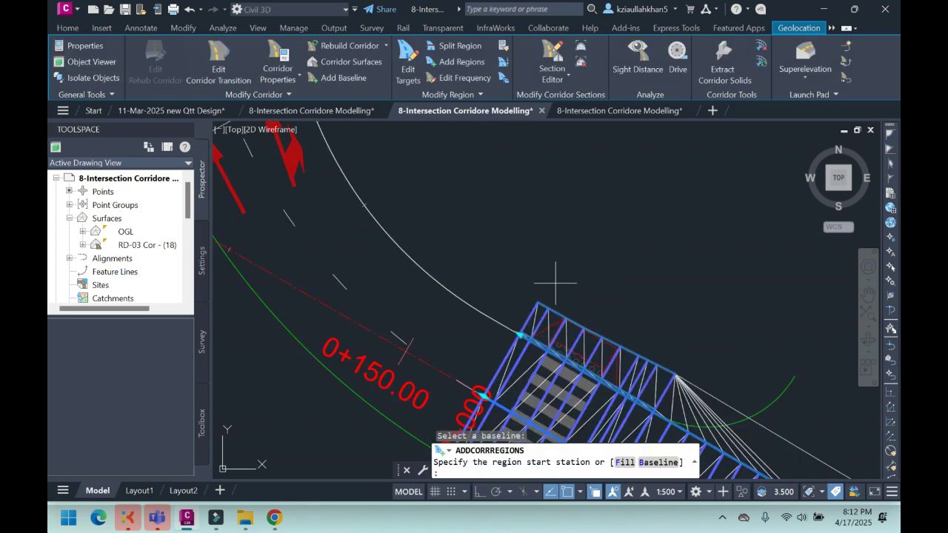
{"action": "key", "text": "Escape"}
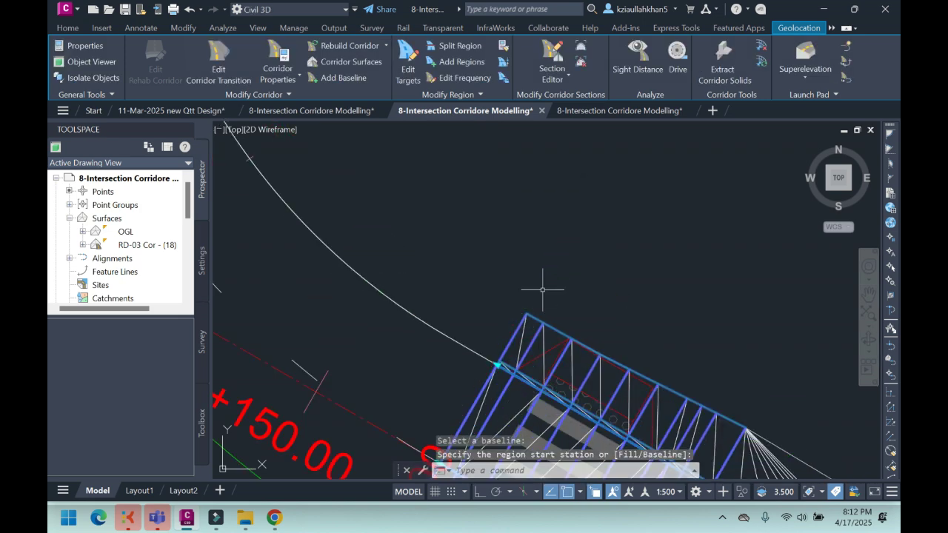
Step: Open the target mapping for the new RD-05 Intersection region between the roundabout and Road 5, dismissing the event list
{"action": "scroll", "coordinate": [516, 283], "scroll_direction": "down", "scroll_amount": 3}
{"action": "scroll", "coordinate": [454, 194], "scroll_direction": "down", "scroll_amount": 2}
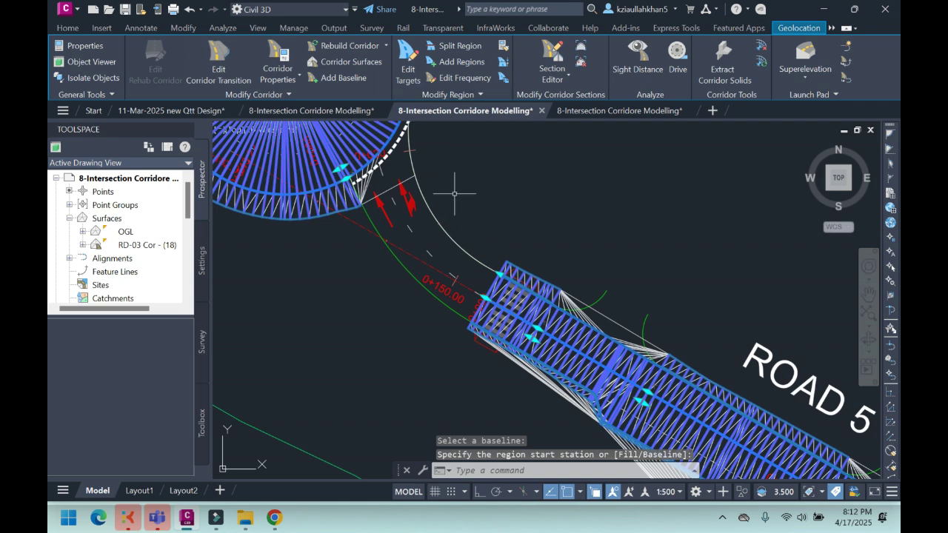
{"action": "left_click", "coordinate": [407, 63]}
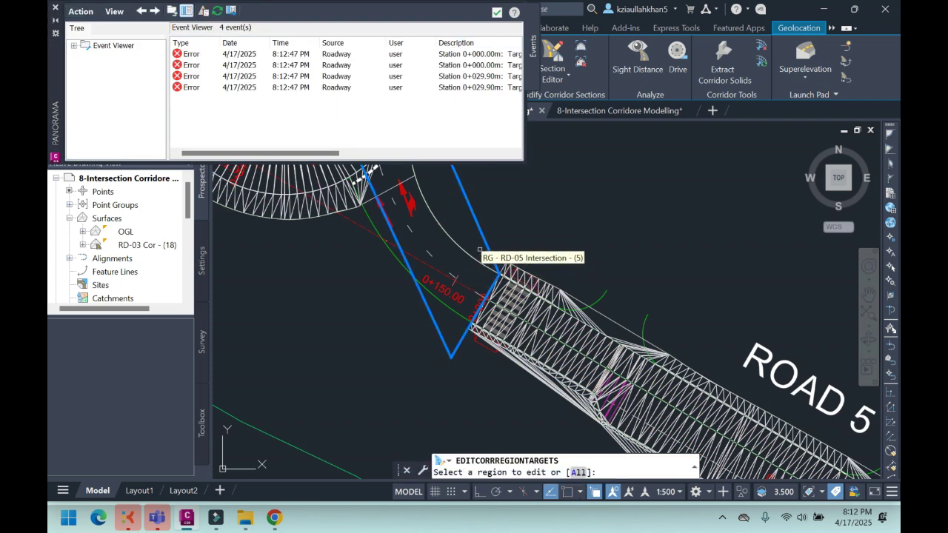
{"action": "left_click", "coordinate": [480, 248]}
{"action": "left_click", "coordinate": [496, 12]}
{"action": "scroll", "coordinate": [480, 208], "scroll_direction": "down", "scroll_amount": 3}
{"action": "right_click", "coordinate": [478, 210]}
{"action": "left_click", "coordinate": [504, 217]}
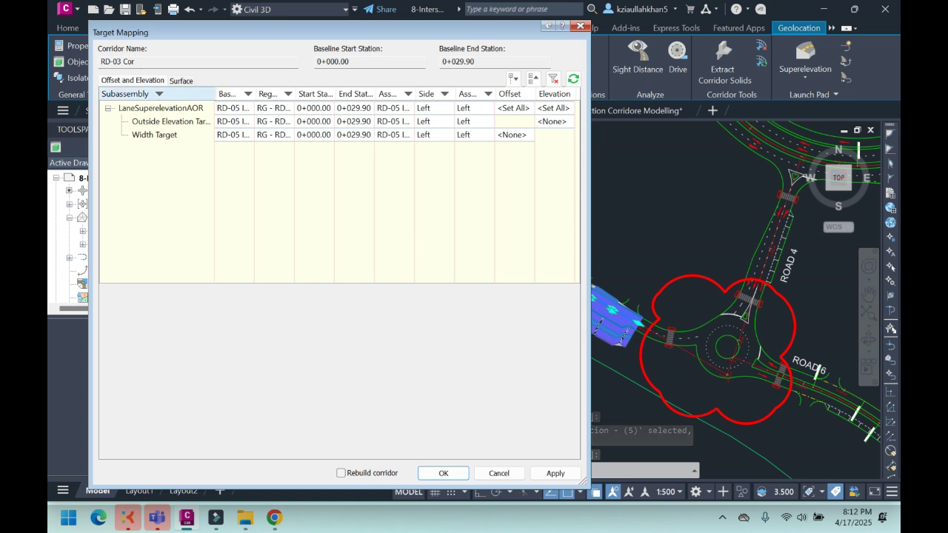
Step: Set the LaneSuperelevationAOR width target to the curved green edge polyline across the gap, apply the mapping and dismiss the event list
{"action": "left_click", "coordinate": [182, 81]}
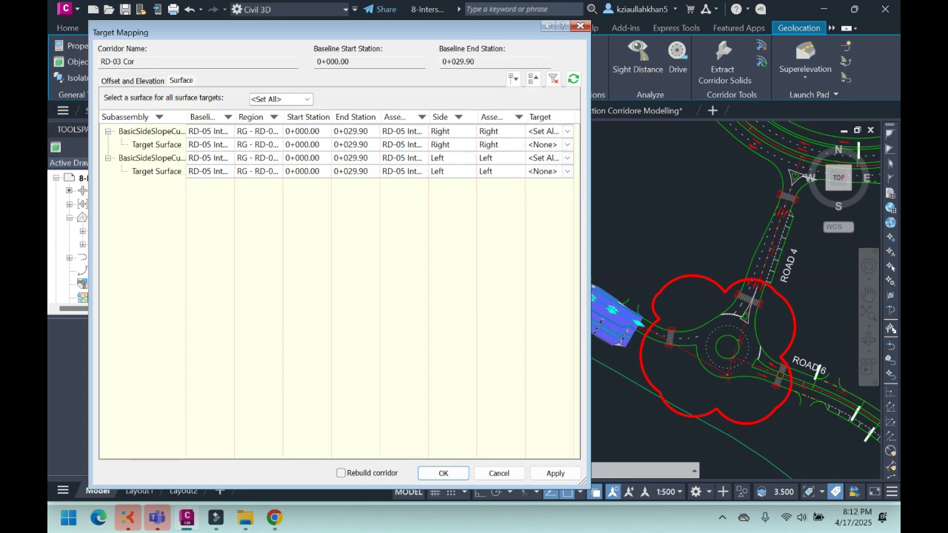
{"action": "left_click", "coordinate": [132, 81]}
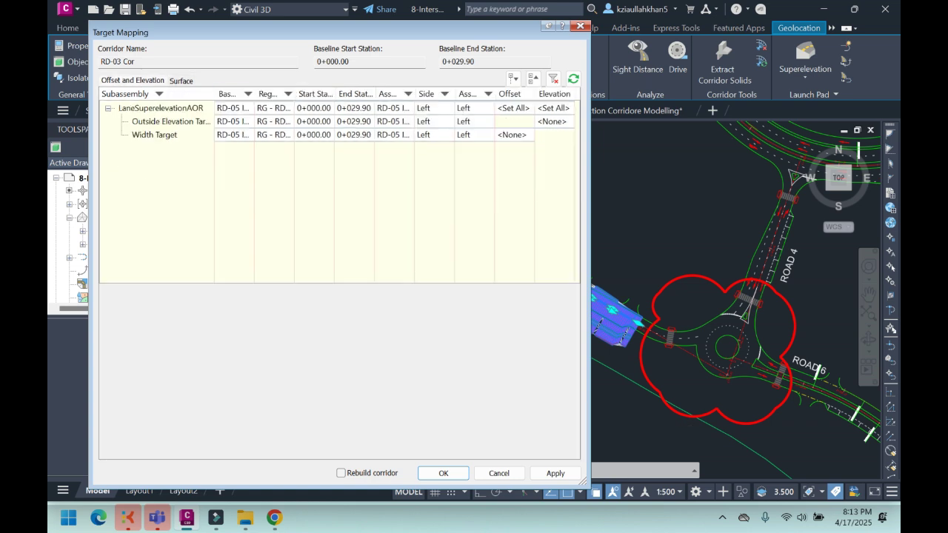
{"action": "left_click", "coordinate": [155, 135]}
{"action": "left_click", "coordinate": [563, 343]}
{"action": "scroll", "coordinate": [474, 259], "scroll_direction": "up", "scroll_amount": 5}
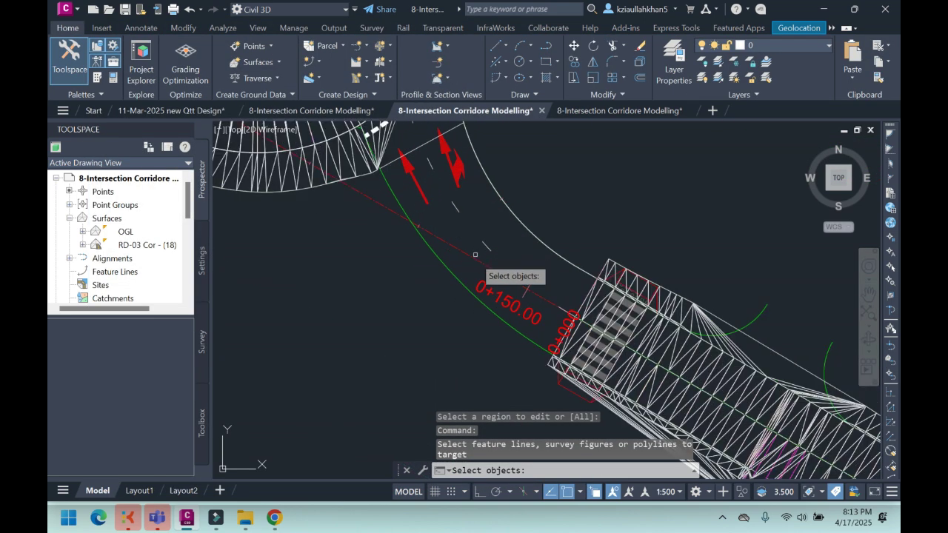
{"action": "left_click", "coordinate": [465, 291]}
{"action": "key", "text": "Return"}
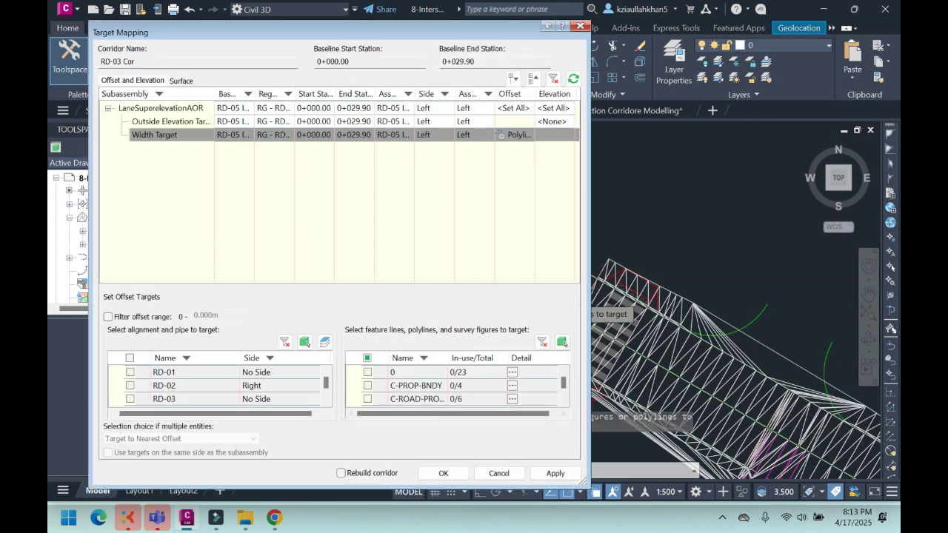
{"action": "left_click", "coordinate": [443, 473]}
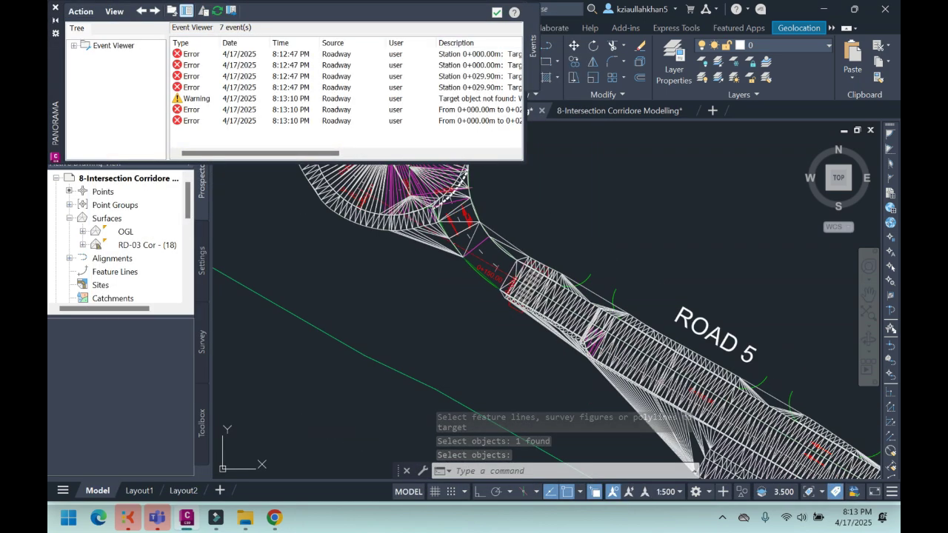
{"action": "left_click", "coordinate": [497, 12]}
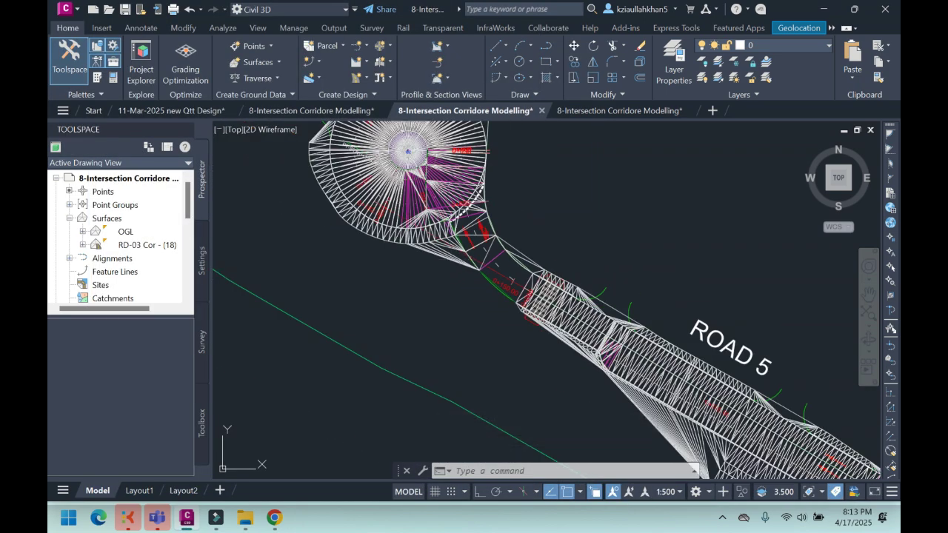
Step: Turn off the triangle display in the RD-03 Cor surface's style
{"action": "right_click", "coordinate": [141, 244]}
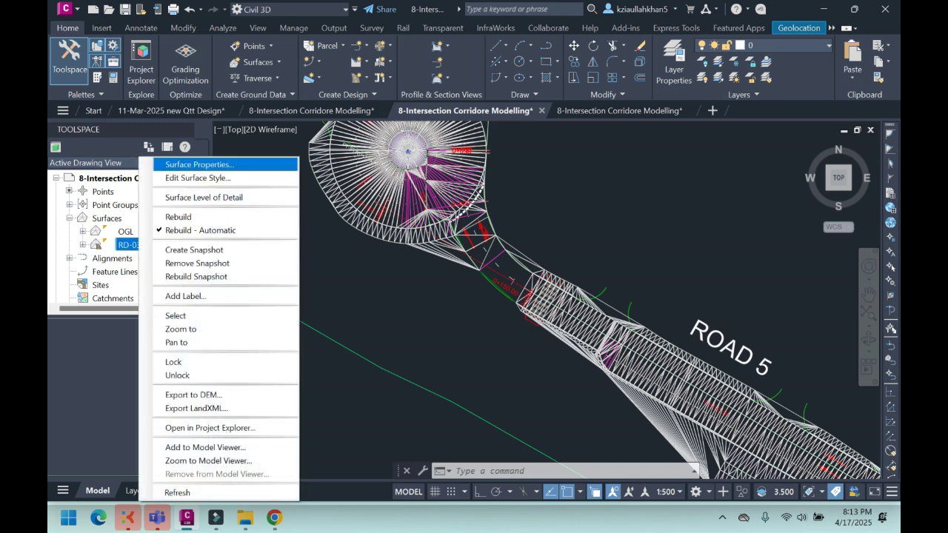
{"action": "left_click", "coordinate": [181, 179]}
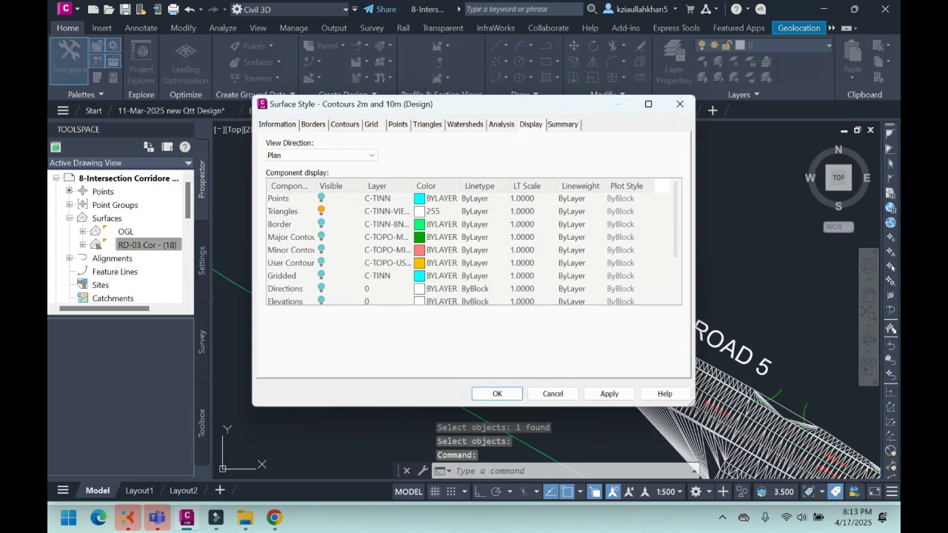
{"action": "left_click", "coordinate": [497, 393]}
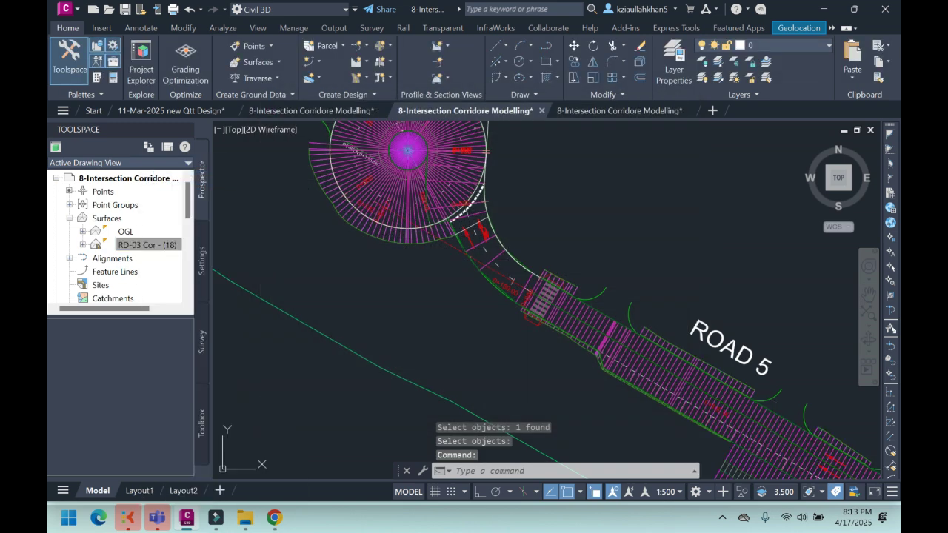
Step: Select the corridor and examine how the new RD-05 Intersection region meets the roundabout regions near the dashed yield line
{"action": "scroll", "coordinate": [463, 288], "scroll_direction": "up", "scroll_amount": 5}
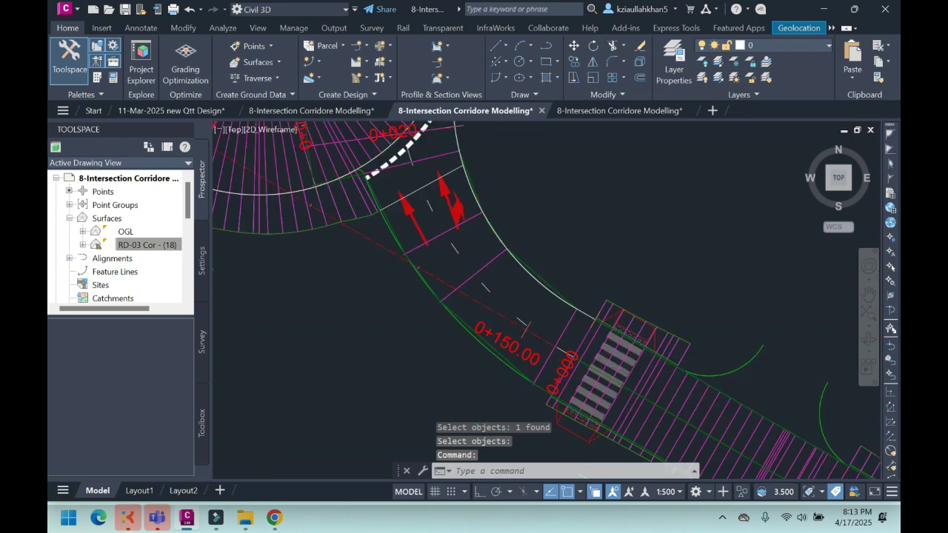
{"action": "left_click", "coordinate": [468, 277]}
{"action": "scroll", "coordinate": [446, 218], "scroll_direction": "down", "scroll_amount": 2}
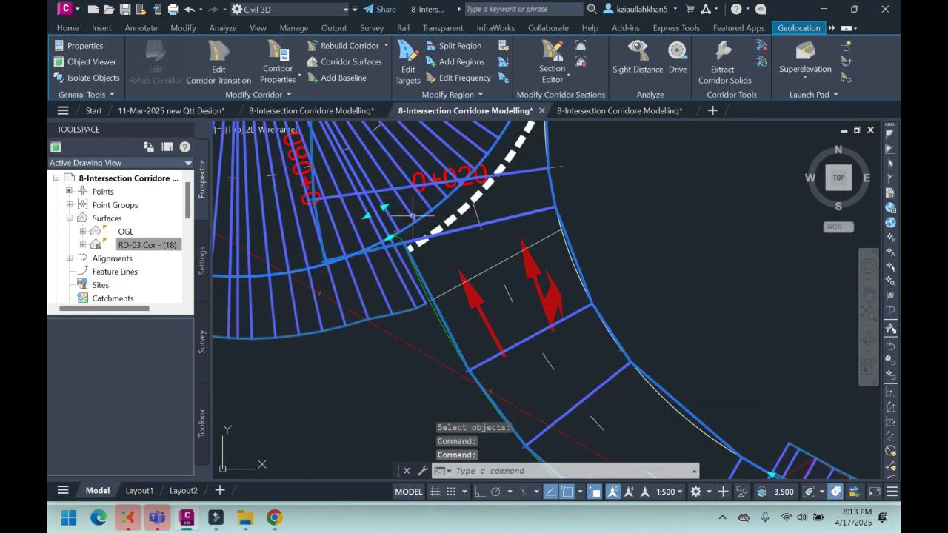
{"action": "scroll", "coordinate": [451, 233], "scroll_direction": "down", "scroll_amount": 2}
{"action": "scroll", "coordinate": [471, 263], "scroll_direction": "up", "scroll_amount": 2}
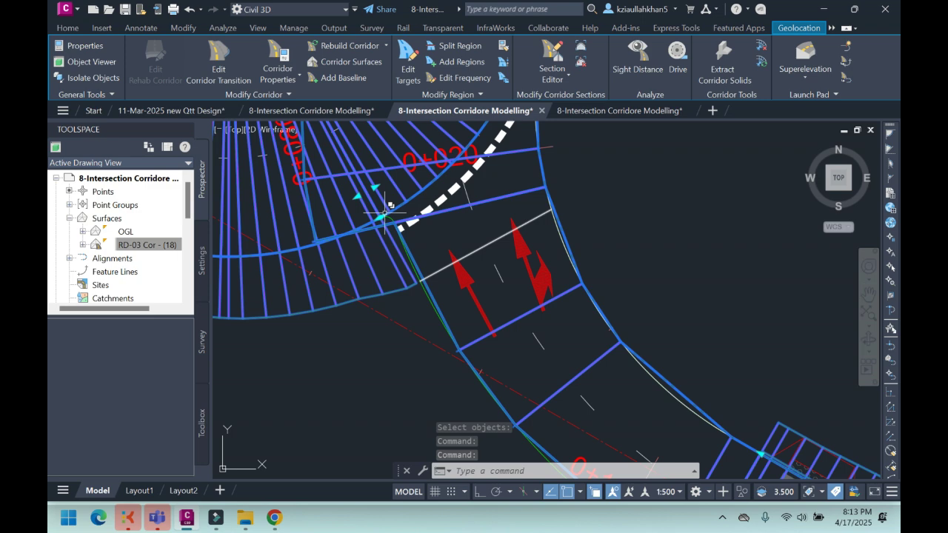
{"action": "scroll", "coordinate": [385, 213], "scroll_direction": "up", "scroll_amount": 1}
{"action": "scroll", "coordinate": [385, 193], "scroll_direction": "down", "scroll_amount": 3}
{"action": "scroll", "coordinate": [400, 222], "scroll_direction": "up", "scroll_amount": 3}
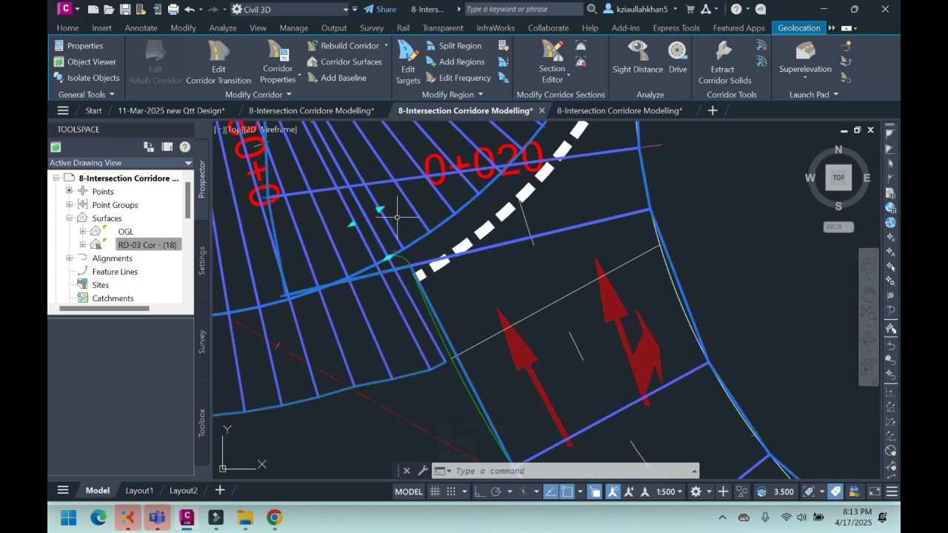
{"action": "scroll", "coordinate": [430, 251], "scroll_direction": "down", "scroll_amount": 4}
{"action": "scroll", "coordinate": [445, 271], "scroll_direction": "up", "scroll_amount": 2}
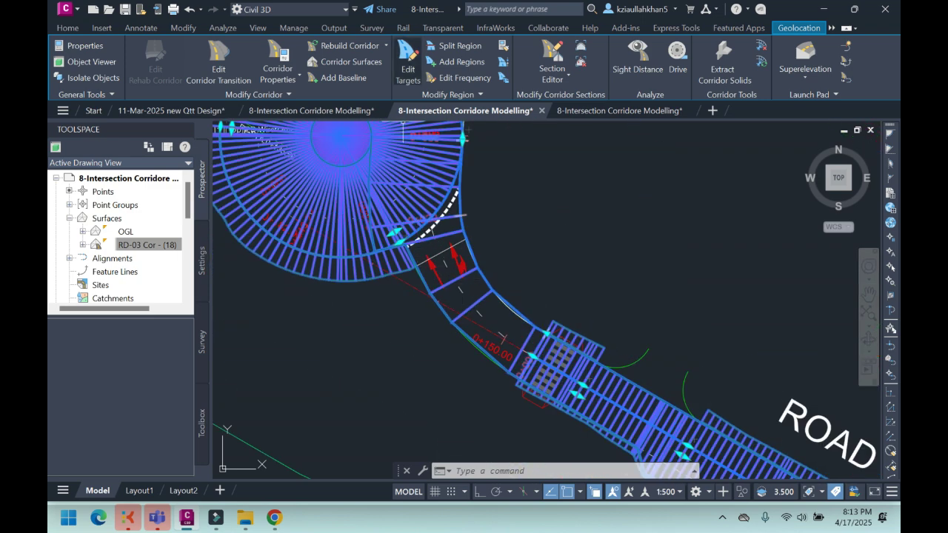
Step: Pick the RD-05 Intersection region's end station where the white line meets the inner curved road edge, rebuild the corridor and deselect it
{"action": "left_click", "coordinate": [279, 75]}
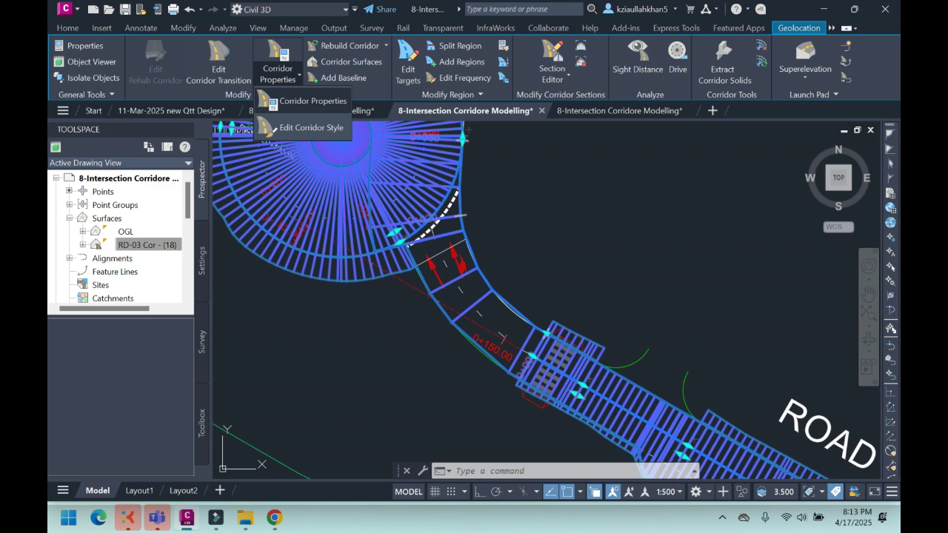
{"action": "left_click", "coordinate": [308, 101]}
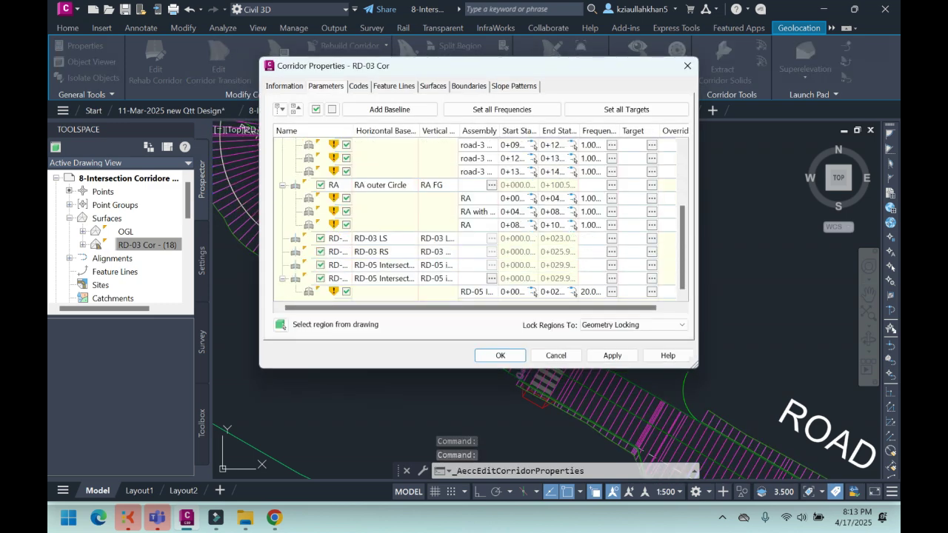
{"action": "left_click", "coordinate": [611, 291]}
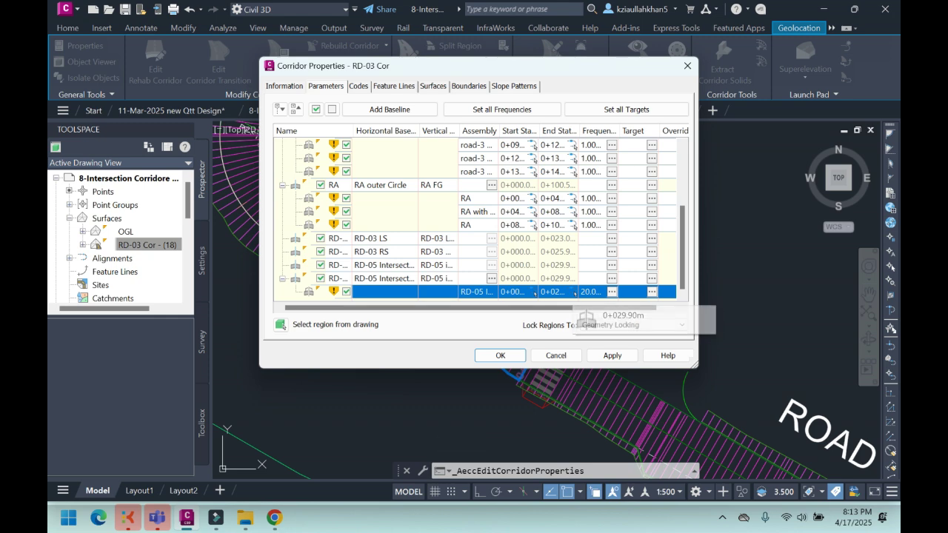
{"action": "left_click", "coordinate": [575, 294]}
{"action": "scroll", "coordinate": [476, 244], "scroll_direction": "up", "scroll_amount": 3}
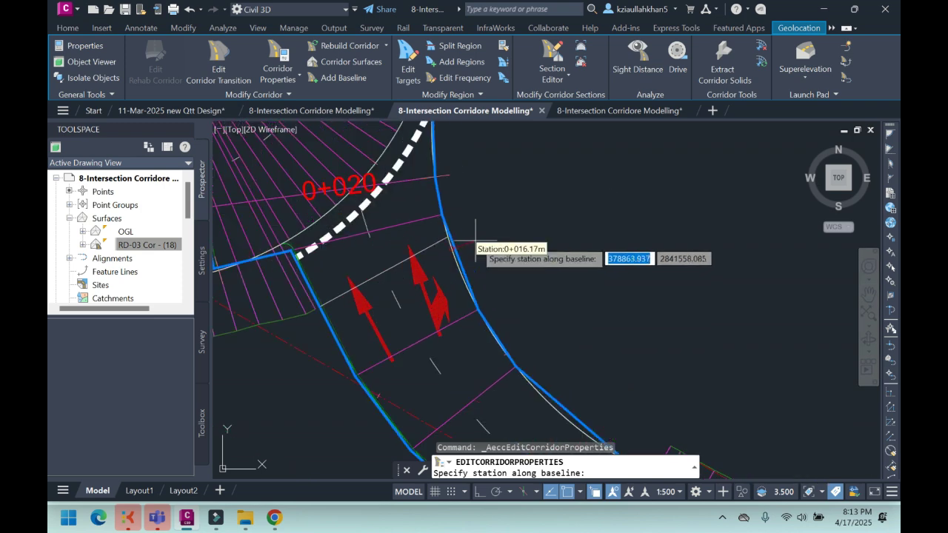
{"action": "left_click", "coordinate": [451, 243]}
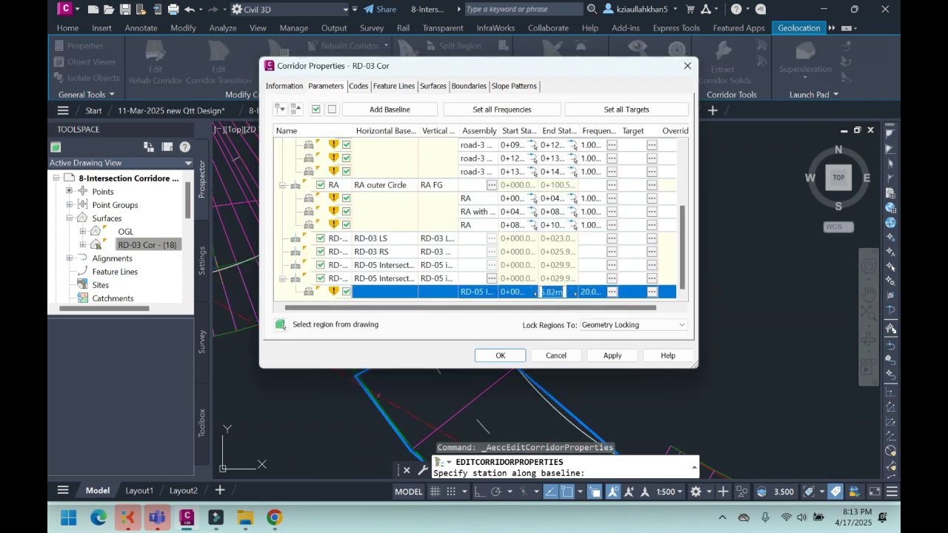
{"action": "key", "text": "Return"}
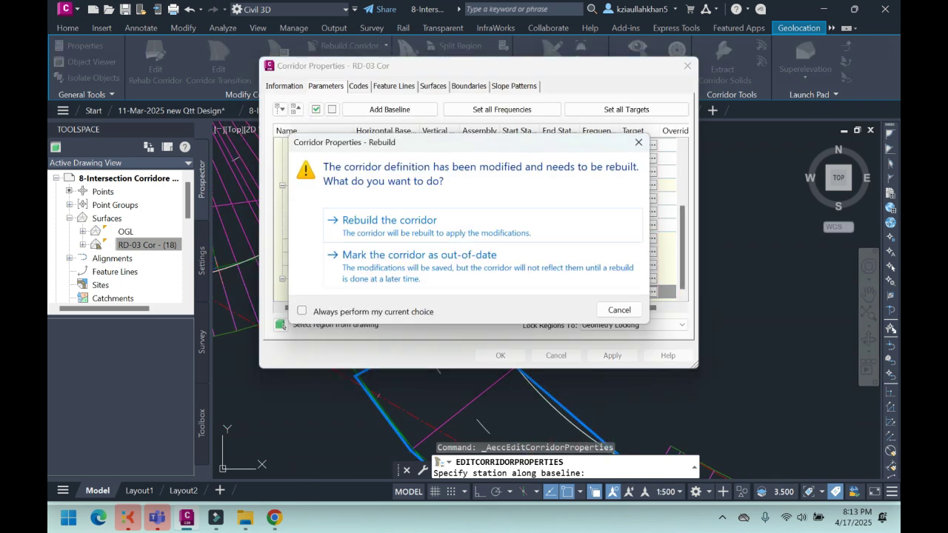
{"action": "key", "text": "Return"}
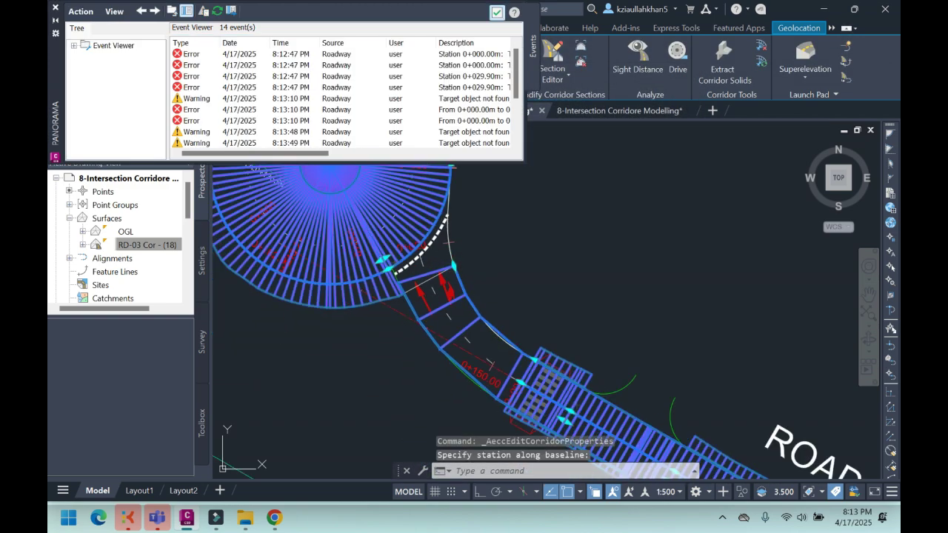
{"action": "scroll", "coordinate": [409, 281], "scroll_direction": "up", "scroll_amount": 5}
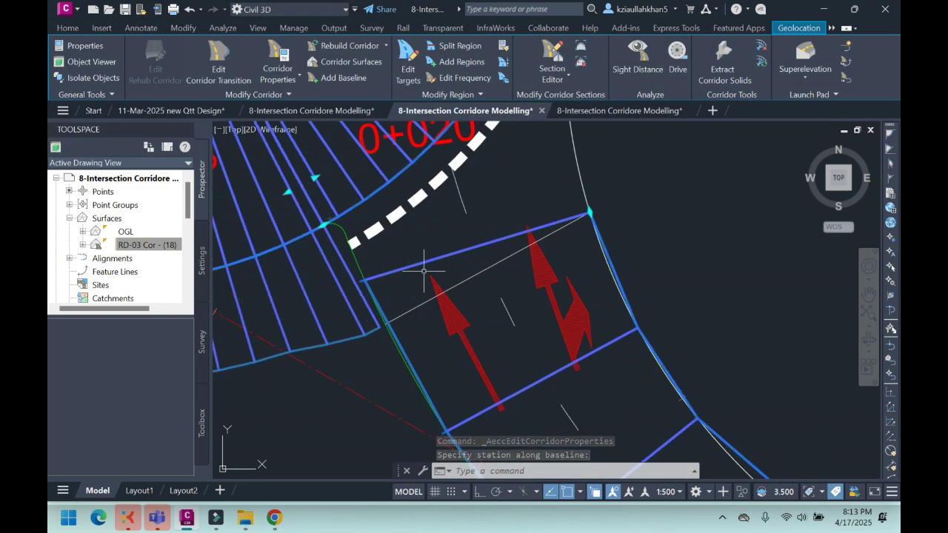
{"action": "key", "text": "Escape"}
{"action": "scroll", "coordinate": [433, 265], "scroll_direction": "down", "scroll_amount": 2}
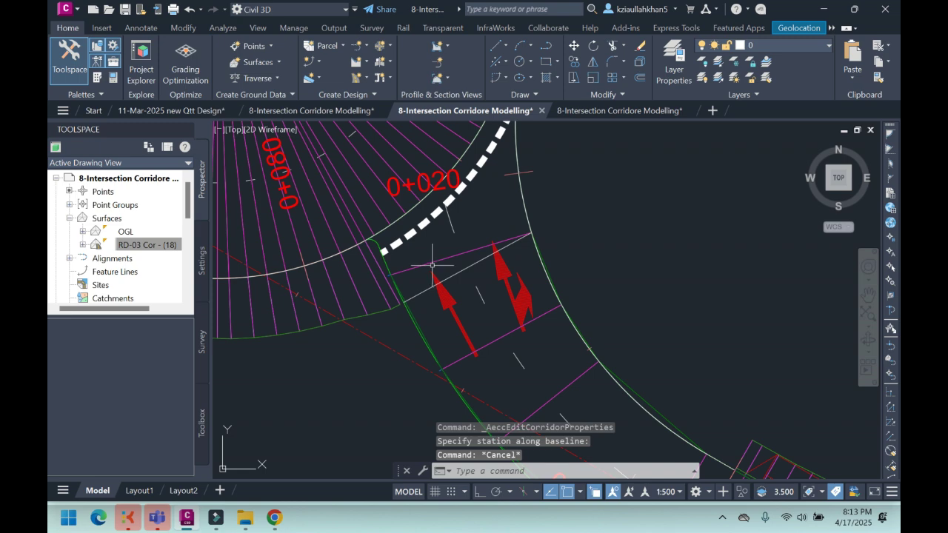
Step: Re-pick the RD-05 Intersection region's end station at about 0+015.69 m, where the white line meets the green road edge beside the roundabout
{"action": "left_click", "coordinate": [433, 264]}
{"action": "scroll", "coordinate": [480, 250], "scroll_direction": "up", "scroll_amount": 2}
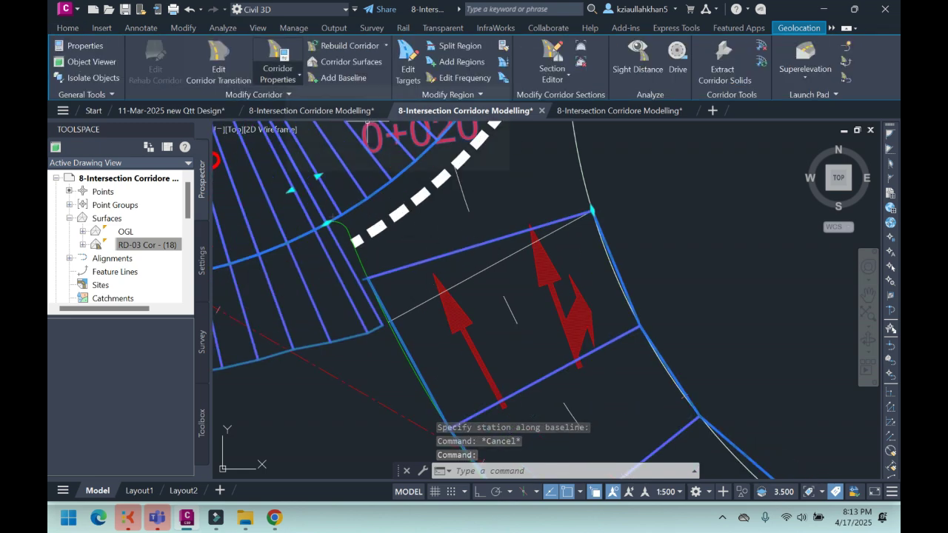
{"action": "left_click", "coordinate": [295, 76]}
{"action": "left_click", "coordinate": [311, 98]}
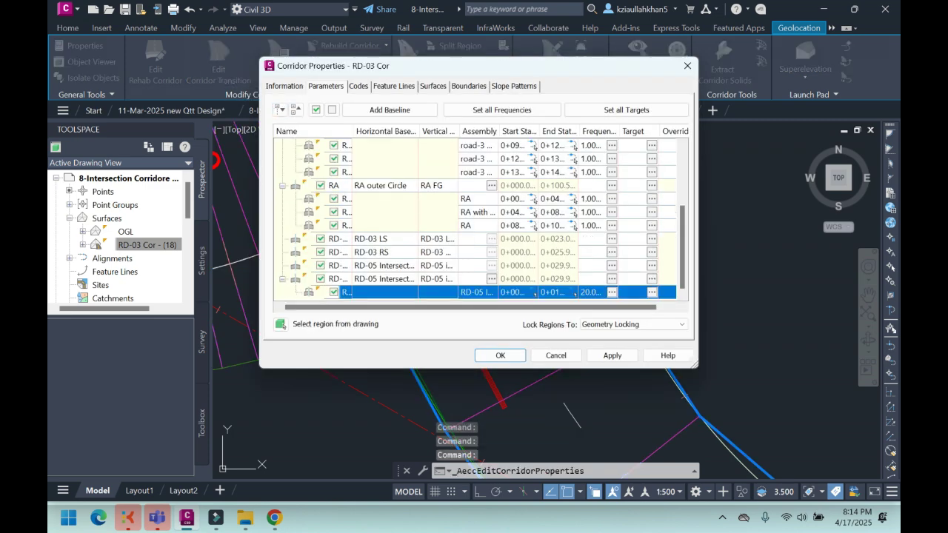
{"action": "left_click", "coordinate": [573, 294]}
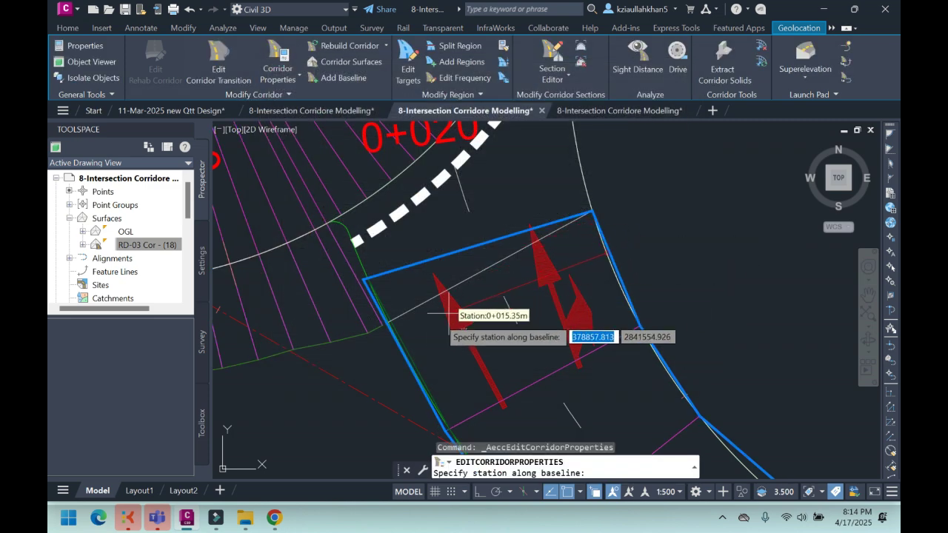
{"action": "scroll", "coordinate": [415, 308], "scroll_direction": "up", "scroll_amount": 4}
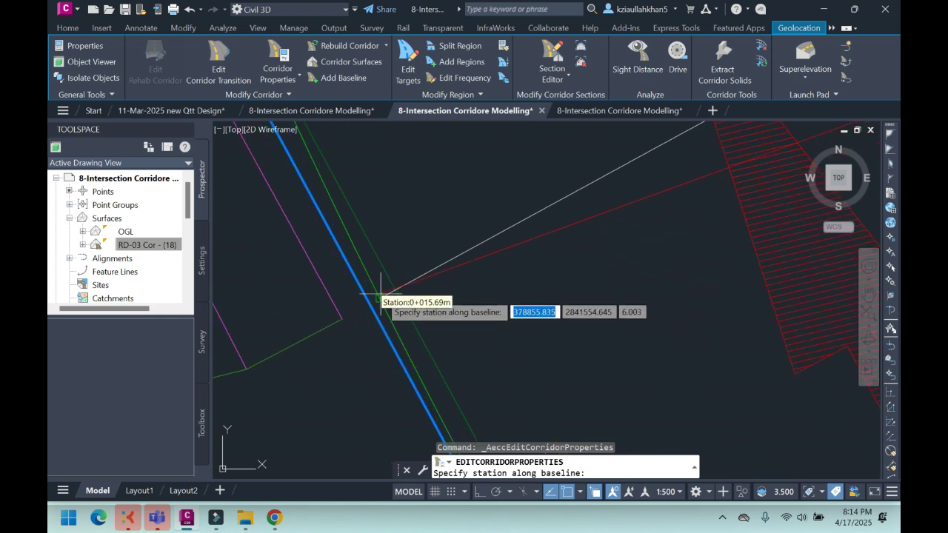
{"action": "left_click", "coordinate": [381, 294]}
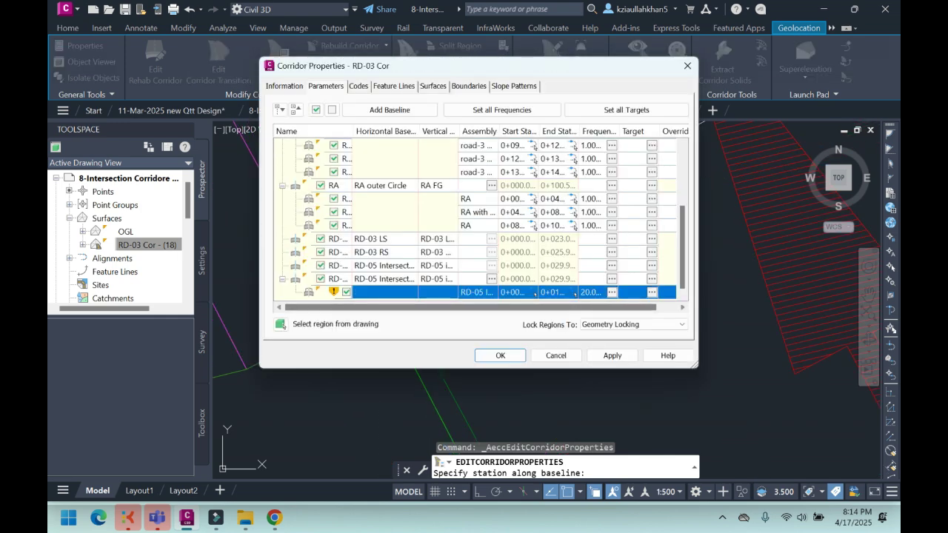
Step: Apply the new end station, rebuild the corridor, dismiss the event list and deselect the corridor
{"action": "left_click", "coordinate": [612, 355]}
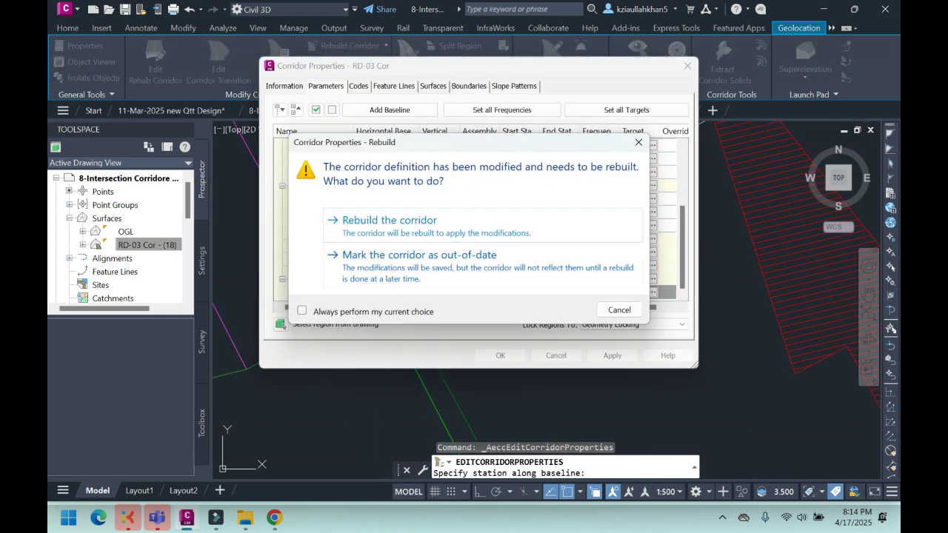
{"action": "left_click", "coordinate": [390, 220]}
{"action": "left_click", "coordinate": [500, 355]}
{"action": "scroll", "coordinate": [469, 244], "scroll_direction": "down", "scroll_amount": 4}
{"action": "left_click", "coordinate": [497, 12]}
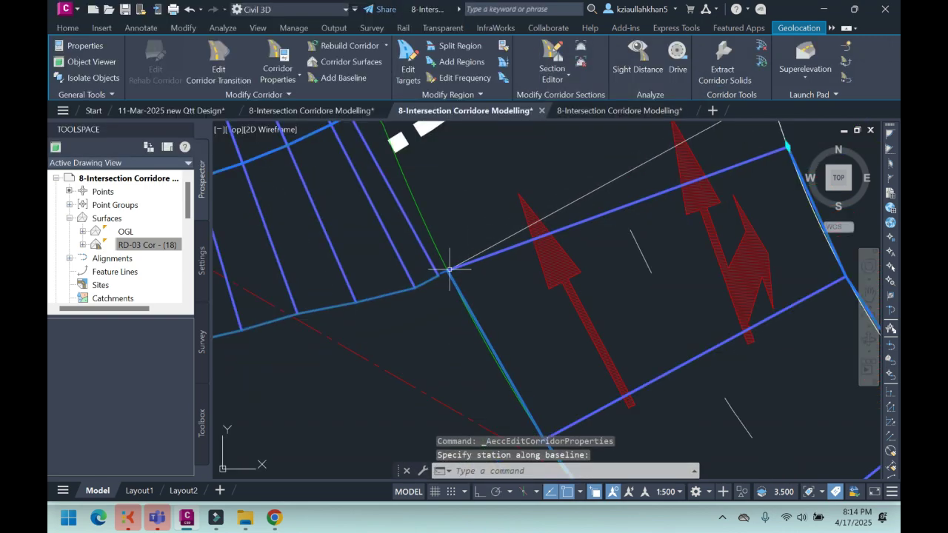
{"action": "scroll", "coordinate": [450, 270], "scroll_direction": "down", "scroll_amount": 6}
{"action": "scroll", "coordinate": [457, 277], "scroll_direction": "up", "scroll_amount": 2}
{"action": "key", "text": "Escape"}
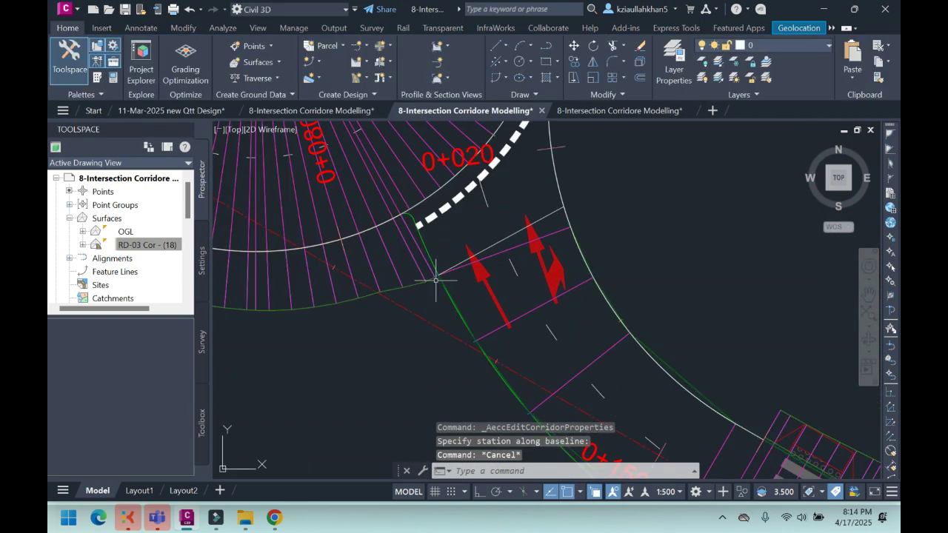
Step: Set the RD-05 Intersection region's assembly frequency to 1 m along tangents, curves and spirals, then dismiss the event list
{"action": "scroll", "coordinate": [457, 277], "scroll_direction": "up", "scroll_amount": 4}
{"action": "scroll", "coordinate": [474, 281], "scroll_direction": "down", "scroll_amount": 4}
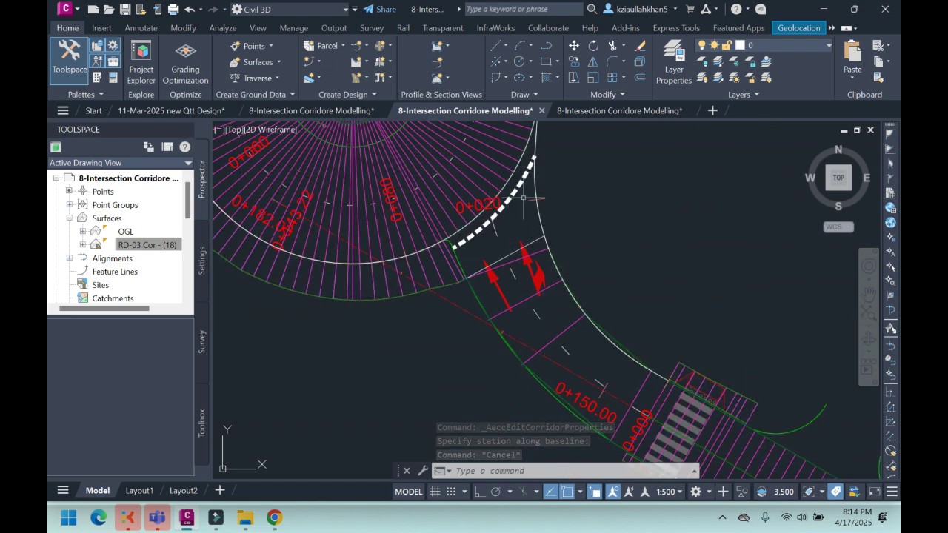
{"action": "scroll", "coordinate": [511, 261], "scroll_direction": "up", "scroll_amount": 2}
{"action": "left_click", "coordinate": [517, 258]}
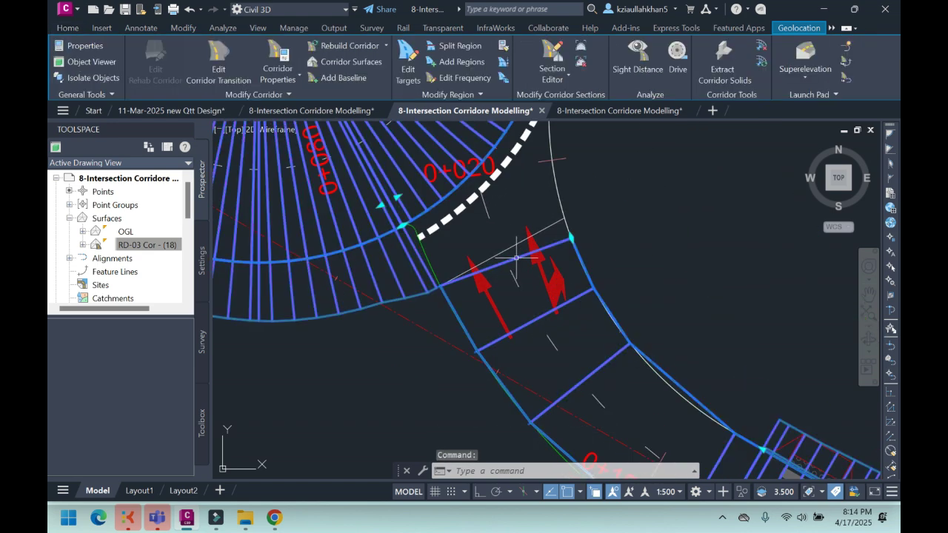
{"action": "scroll", "coordinate": [529, 252], "scroll_direction": "down", "scroll_amount": 3}
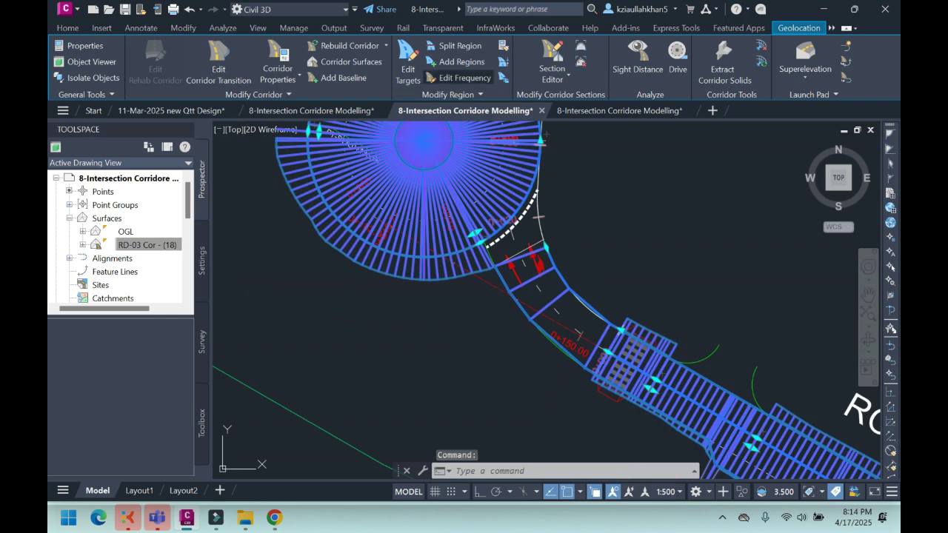
{"action": "left_click", "coordinate": [461, 77]}
{"action": "left_click", "coordinate": [536, 241]}
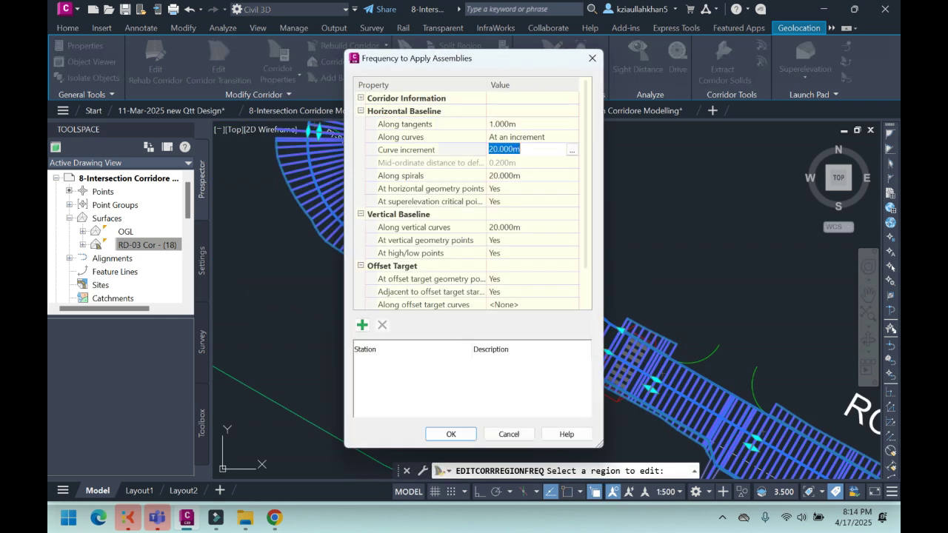
{"action": "key", "text": "Tab"}
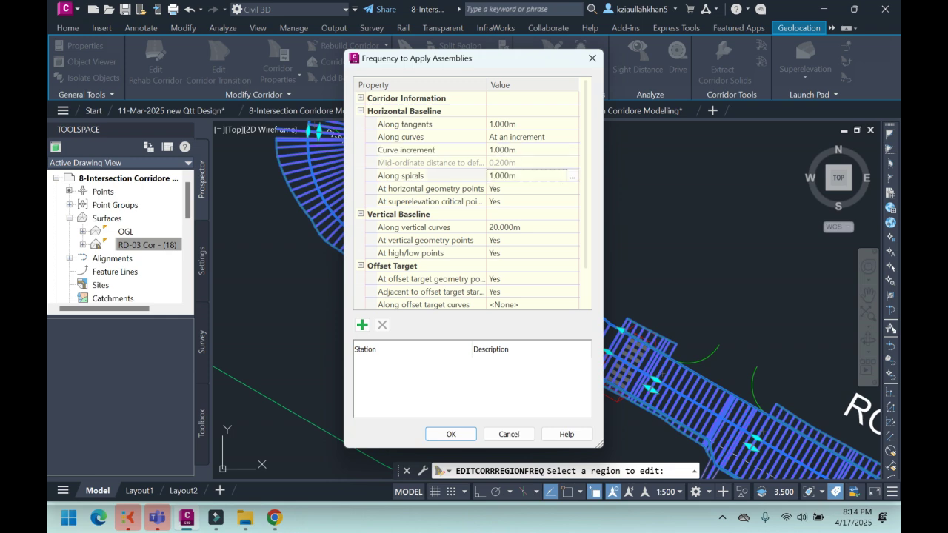
{"action": "key", "text": "Return"}
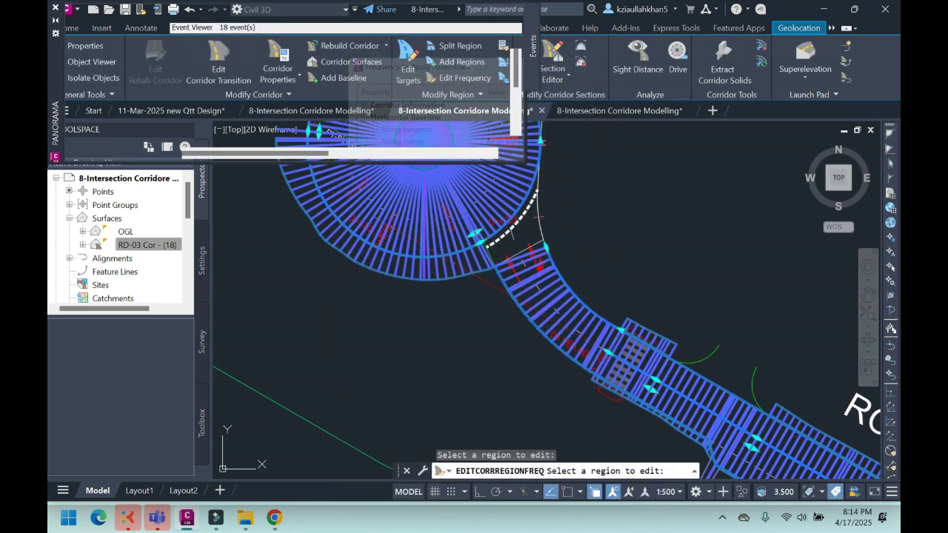
{"action": "key", "text": "Escape"}
Step: Set OGL as the target surface for both side slopes of the RD-05 Intersection region, apply the targets and deselect the corridor
{"action": "scroll", "coordinate": [532, 226], "scroll_direction": "up", "scroll_amount": 5}
{"action": "scroll", "coordinate": [531, 259], "scroll_direction": "down", "scroll_amount": 4}
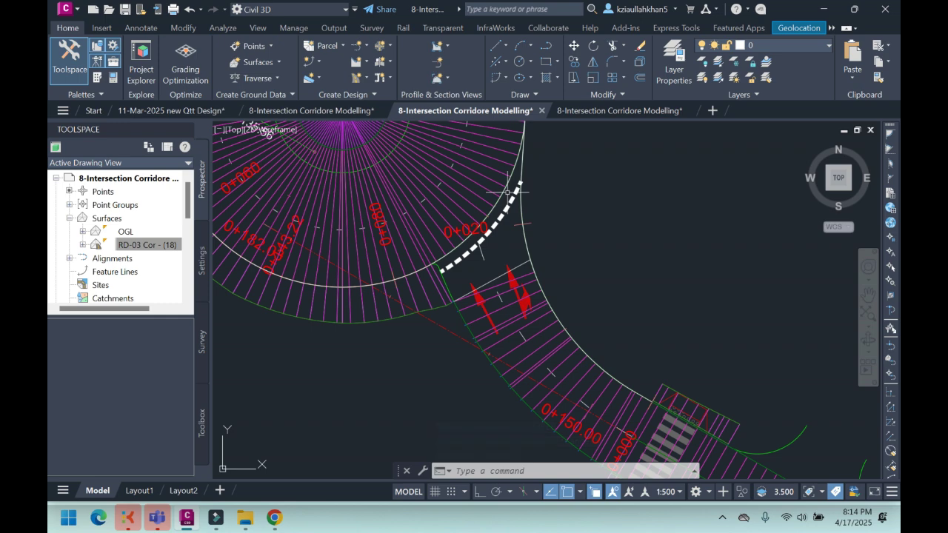
{"action": "left_click", "coordinate": [533, 309]}
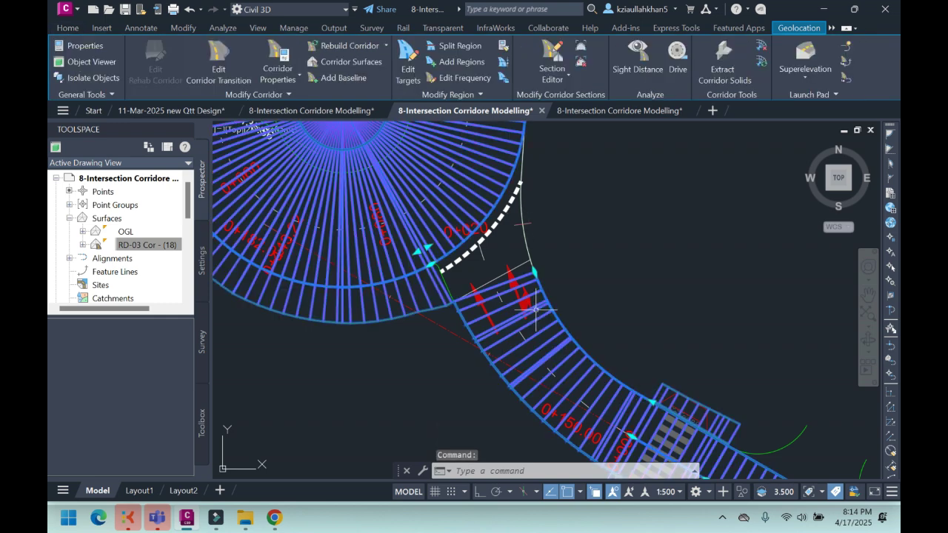
{"action": "scroll", "coordinate": [543, 239], "scroll_direction": "down", "scroll_amount": 4}
{"action": "scroll", "coordinate": [541, 252], "scroll_direction": "up", "scroll_amount": 4}
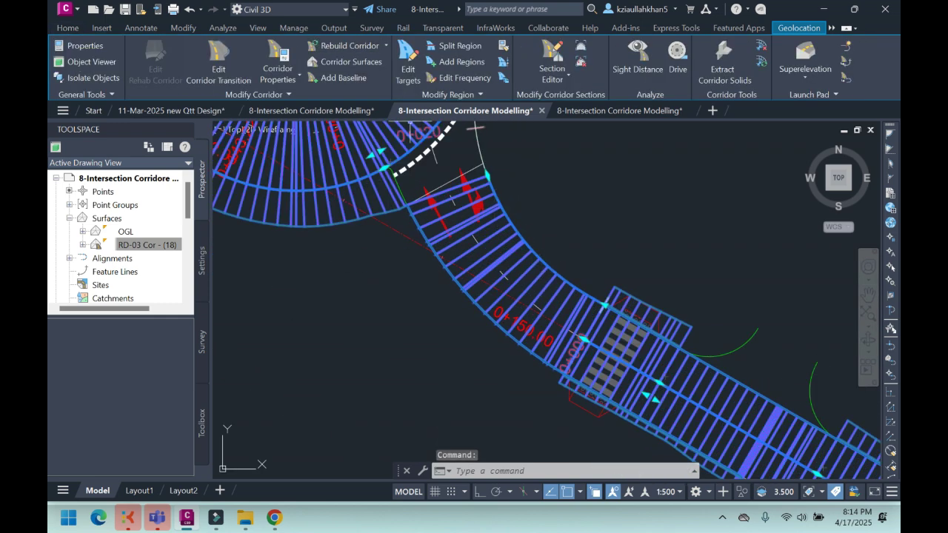
{"action": "left_click", "coordinate": [407, 63]}
{"action": "left_click", "coordinate": [512, 251]}
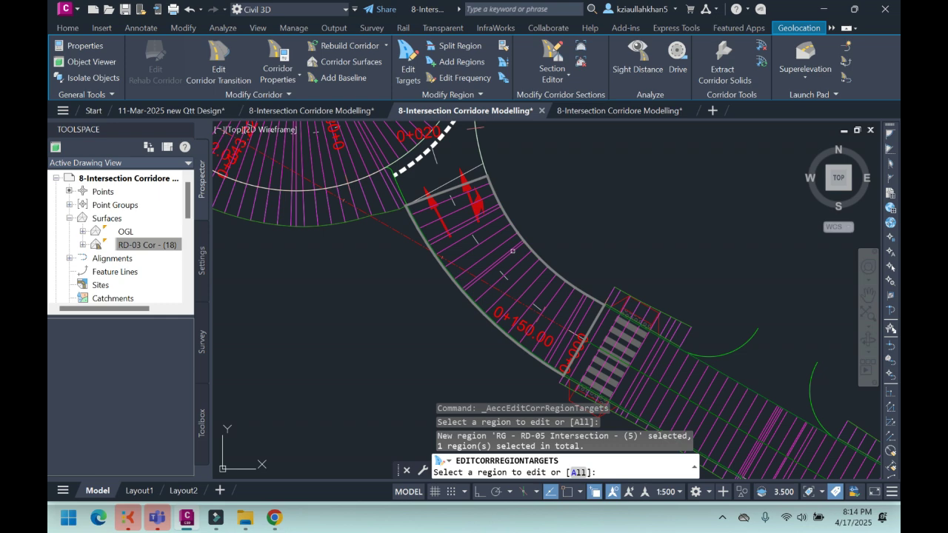
{"action": "left_click", "coordinate": [539, 260]}
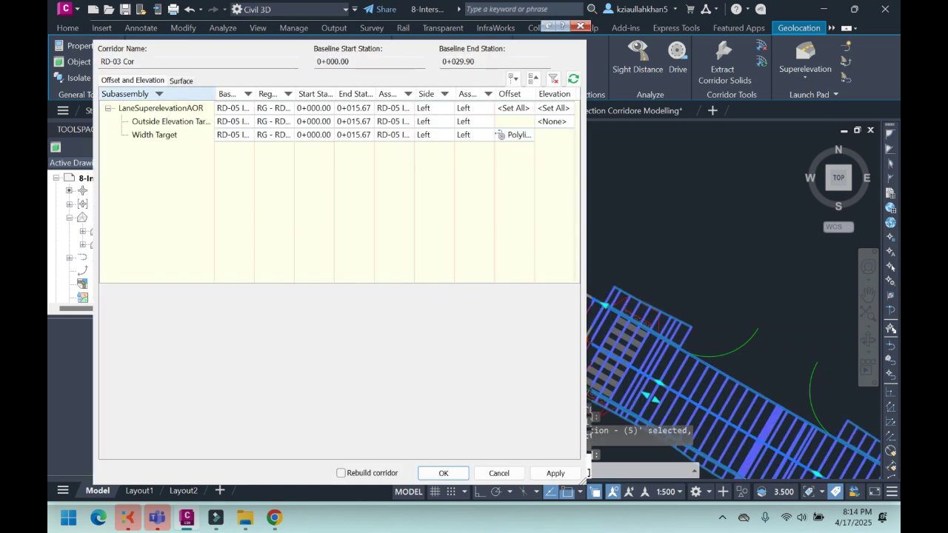
{"action": "left_click", "coordinate": [280, 120]}
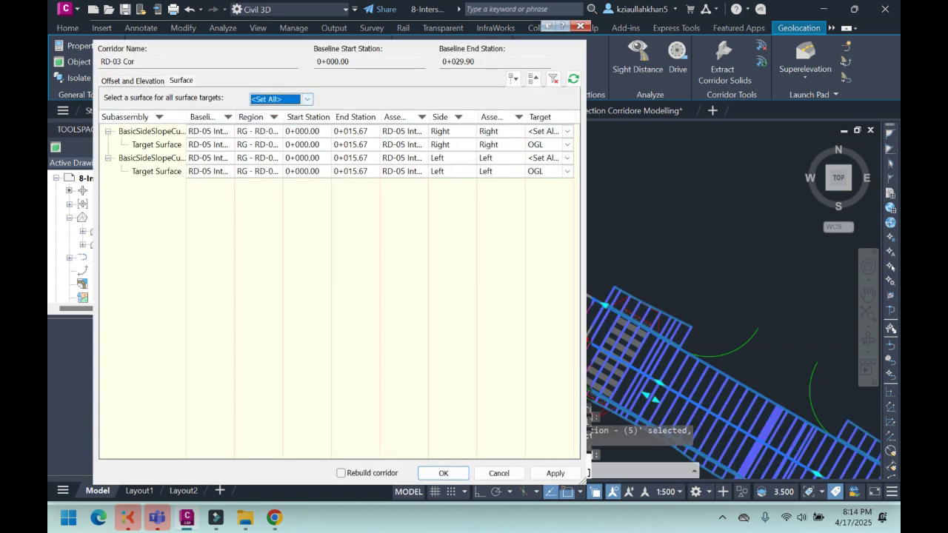
{"action": "left_click", "coordinate": [443, 473]}
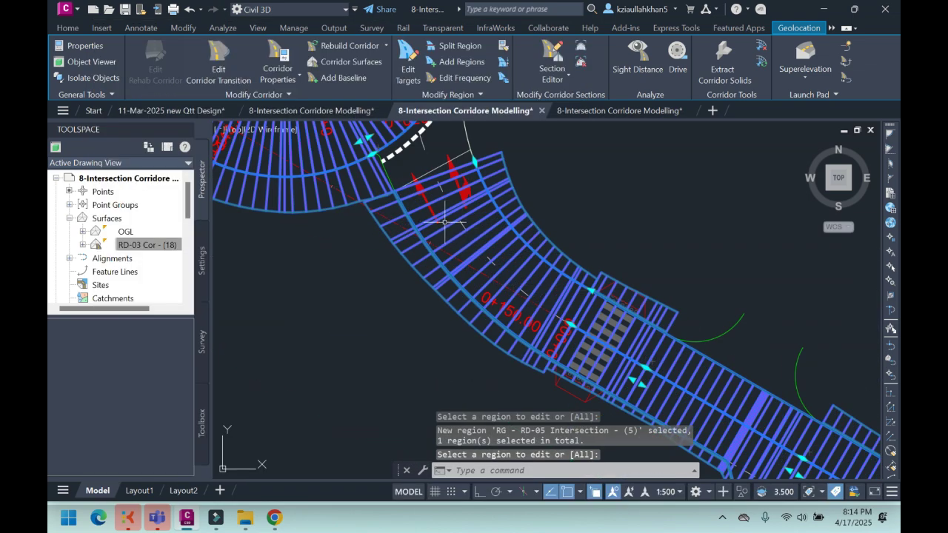
{"action": "key", "text": "Escape"}
Step: Begin a new corridor baseline on the RD-05 Intersection alignment along the curved road edge, using the RD-05 intersection profile
{"action": "scroll", "coordinate": [497, 269], "scroll_direction": "down", "scroll_amount": 5}
{"action": "scroll", "coordinate": [485, 234], "scroll_direction": "up", "scroll_amount": 7}
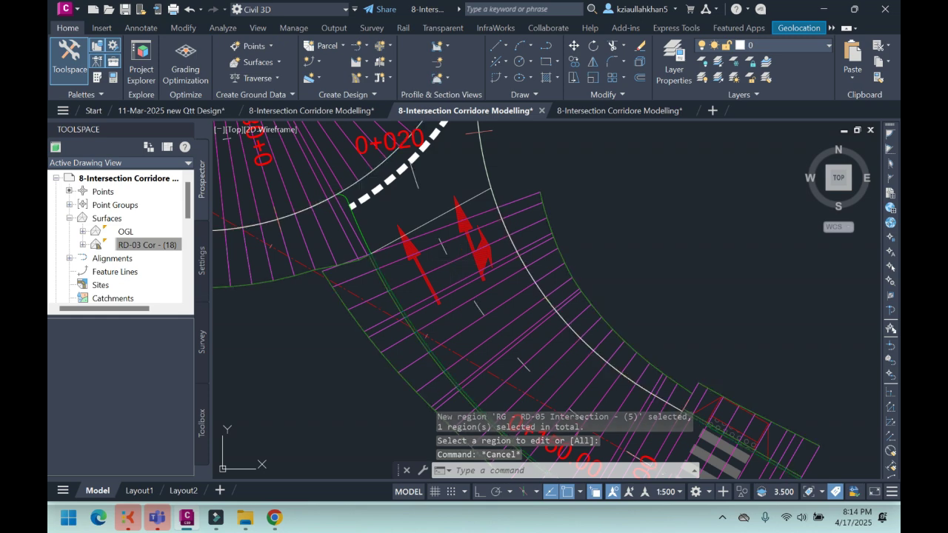
{"action": "left_click", "coordinate": [447, 251]}
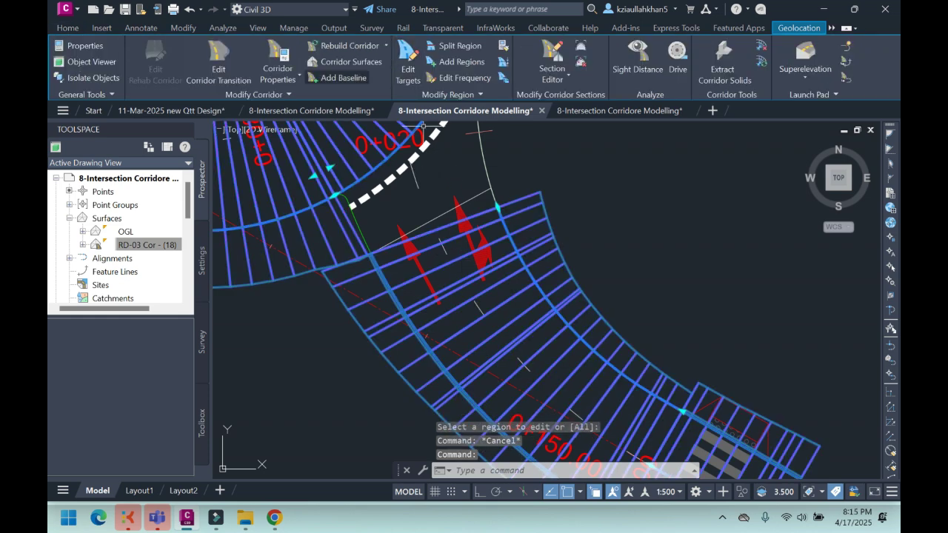
{"action": "left_click", "coordinate": [339, 78]}
{"action": "left_click", "coordinate": [414, 136]}
{"action": "scroll", "coordinate": [483, 240], "scroll_direction": "up", "scroll_amount": 4}
{"action": "left_click", "coordinate": [498, 244]}
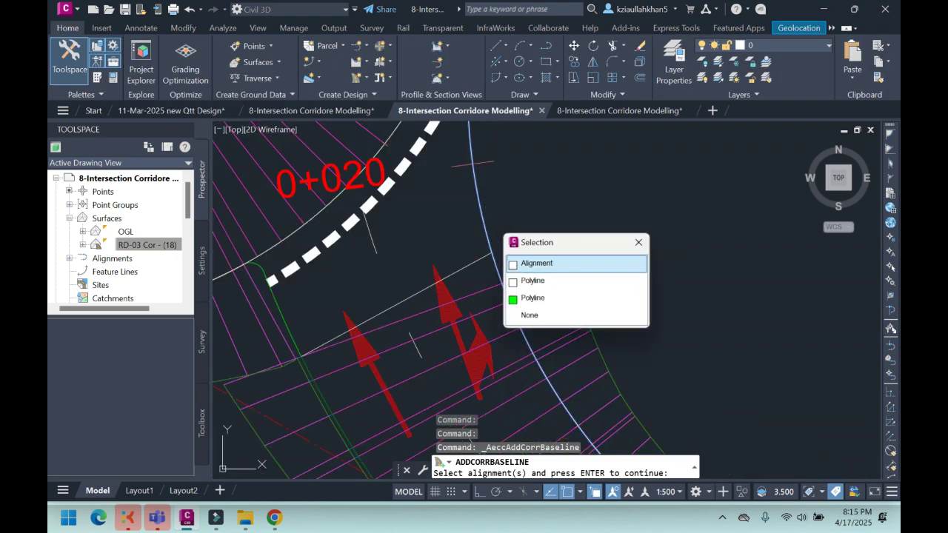
{"action": "left_click", "coordinate": [536, 263]}
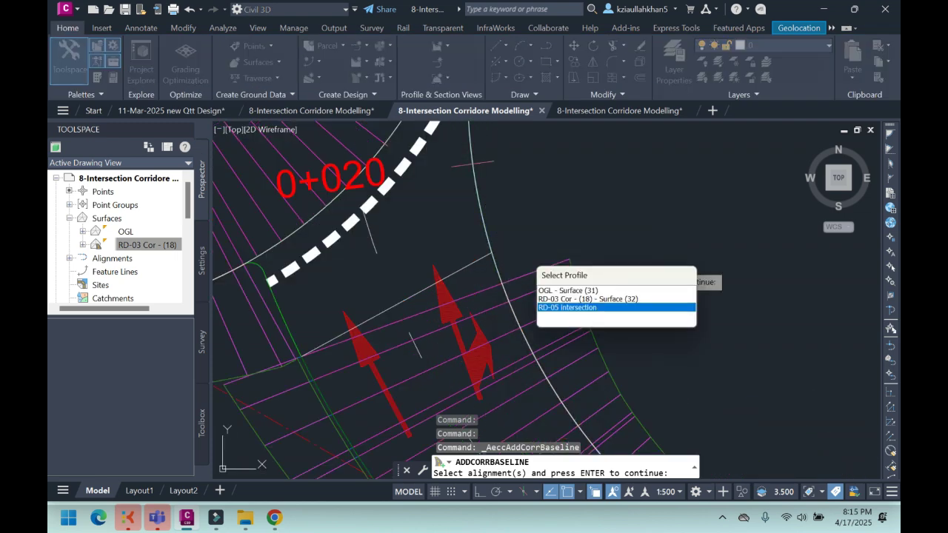
{"action": "left_click", "coordinate": [569, 307]}
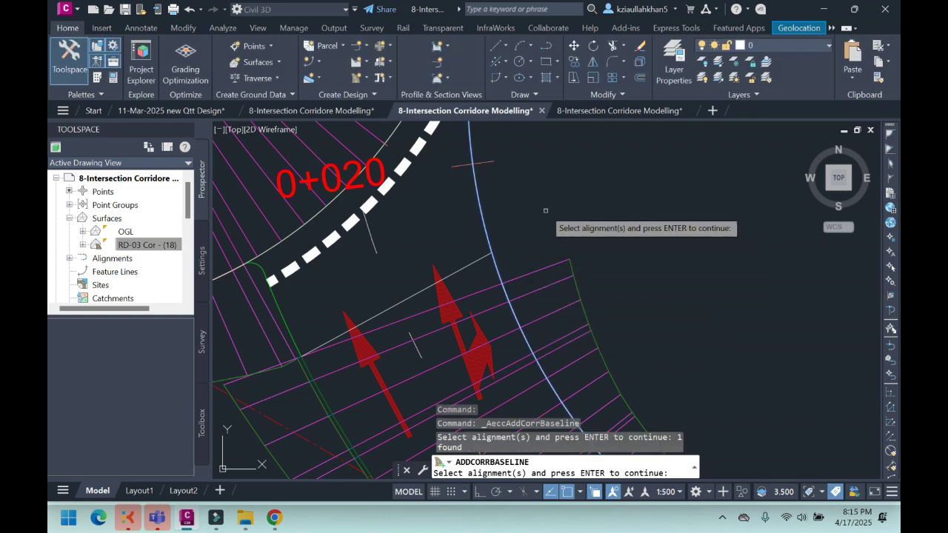
{"action": "key", "text": "Return"}
{"action": "left_click", "coordinate": [604, 136]}
Step: Assign the RD-05 Intersection 2 assembly to the new baseline and confirm adding it to the corridor
{"action": "scroll", "coordinate": [478, 337], "scroll_direction": "down", "scroll_amount": 8}
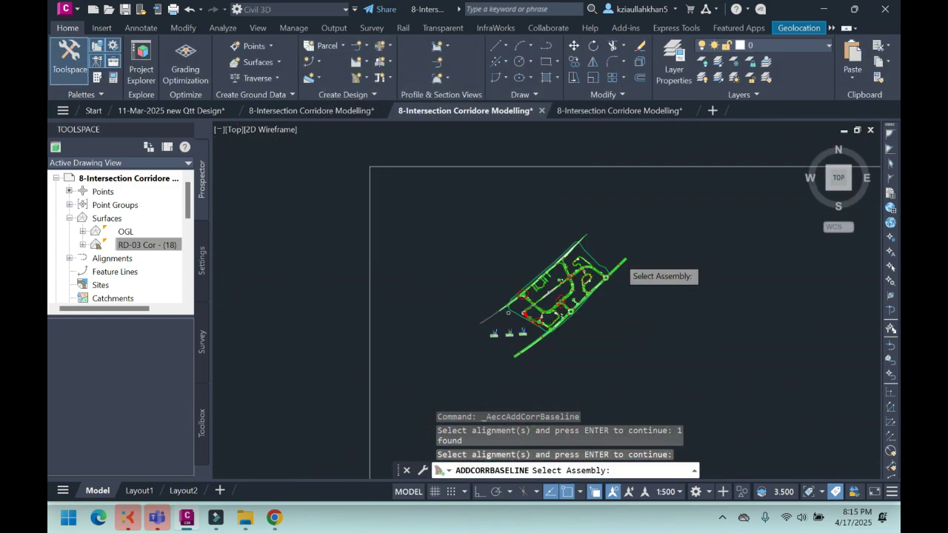
{"action": "scroll", "coordinate": [618, 265], "scroll_direction": "down", "scroll_amount": 3}
{"action": "scroll", "coordinate": [640, 259], "scroll_direction": "up", "scroll_amount": 3}
{"action": "scroll", "coordinate": [541, 286], "scroll_direction": "up", "scroll_amount": 3}
{"action": "scroll", "coordinate": [453, 273], "scroll_direction": "up", "scroll_amount": 3}
{"action": "scroll", "coordinate": [529, 328], "scroll_direction": "up", "scroll_amount": 3}
{"action": "scroll", "coordinate": [609, 379], "scroll_direction": "up", "scroll_amount": 2}
{"action": "scroll", "coordinate": [629, 333], "scroll_direction": "down", "scroll_amount": 1}
{"action": "scroll", "coordinate": [624, 344], "scroll_direction": "up", "scroll_amount": 4}
{"action": "scroll", "coordinate": [637, 337], "scroll_direction": "down", "scroll_amount": 2}
{"action": "scroll", "coordinate": [641, 318], "scroll_direction": "up", "scroll_amount": 4}
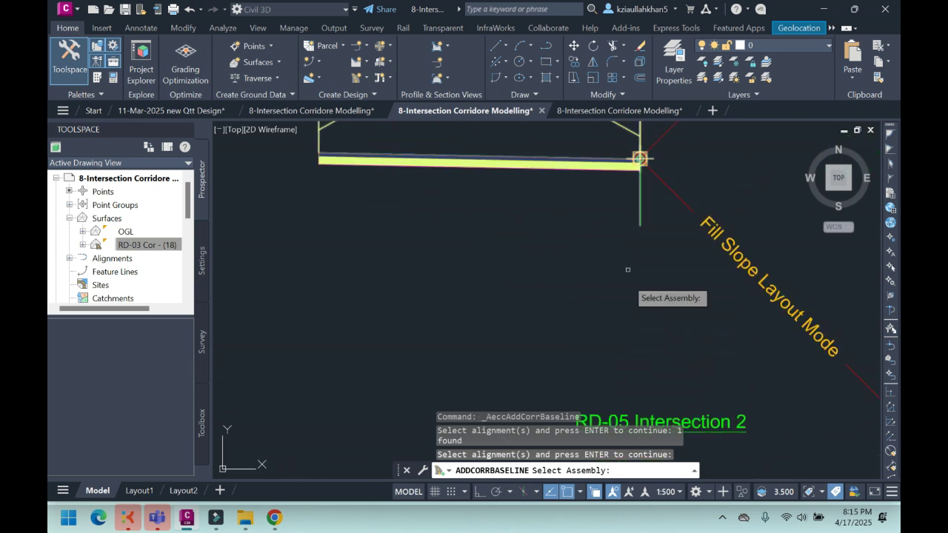
{"action": "scroll", "coordinate": [643, 193], "scroll_direction": "down", "scroll_amount": 3}
{"action": "scroll", "coordinate": [645, 180], "scroll_direction": "up", "scroll_amount": 4}
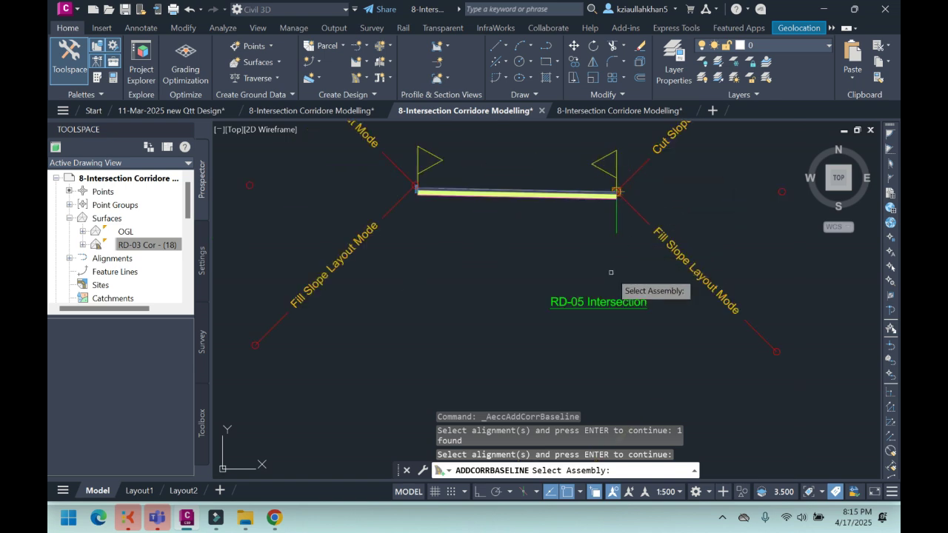
{"action": "scroll", "coordinate": [624, 270], "scroll_direction": "down", "scroll_amount": 2}
{"action": "scroll", "coordinate": [619, 224], "scroll_direction": "up", "scroll_amount": 2}
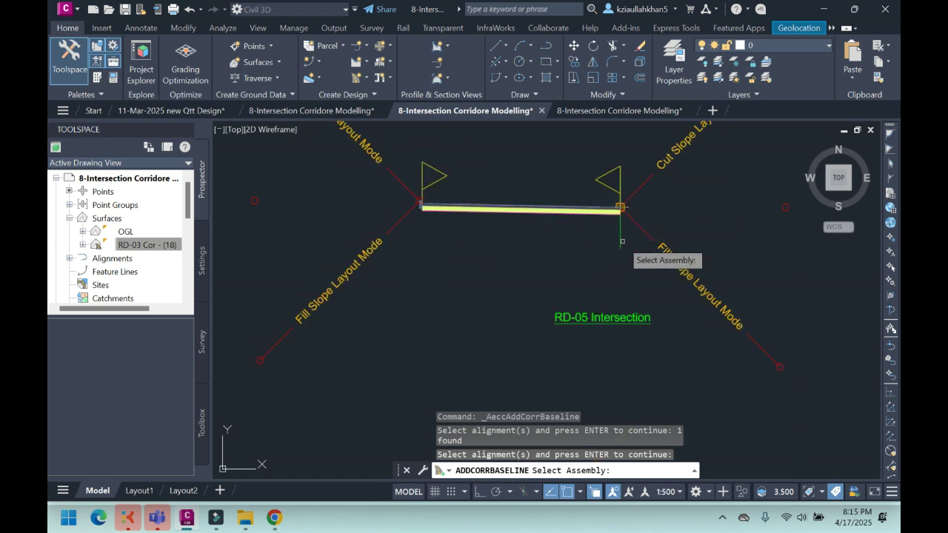
{"action": "scroll", "coordinate": [618, 218], "scroll_direction": "down", "scroll_amount": 4}
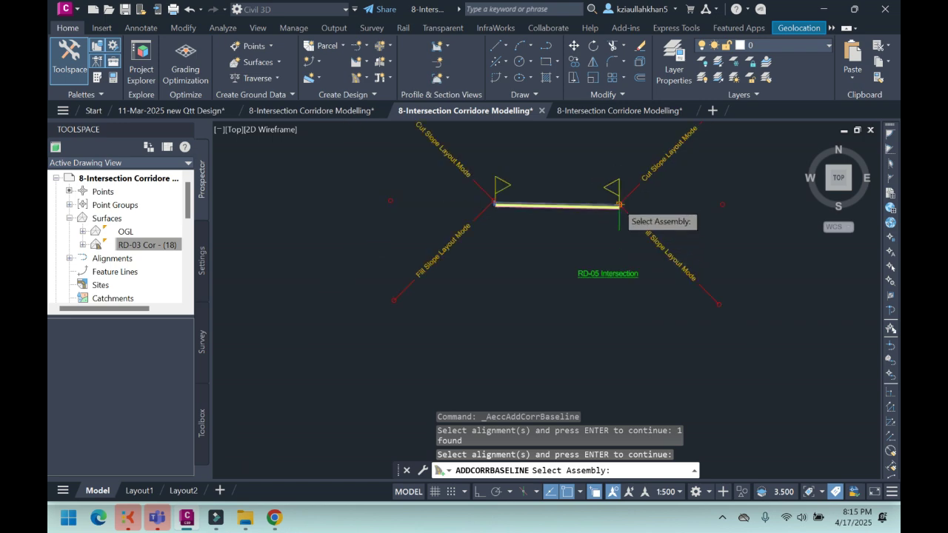
{"action": "scroll", "coordinate": [611, 245], "scroll_direction": "up", "scroll_amount": 3}
{"action": "left_click", "coordinate": [567, 268]}
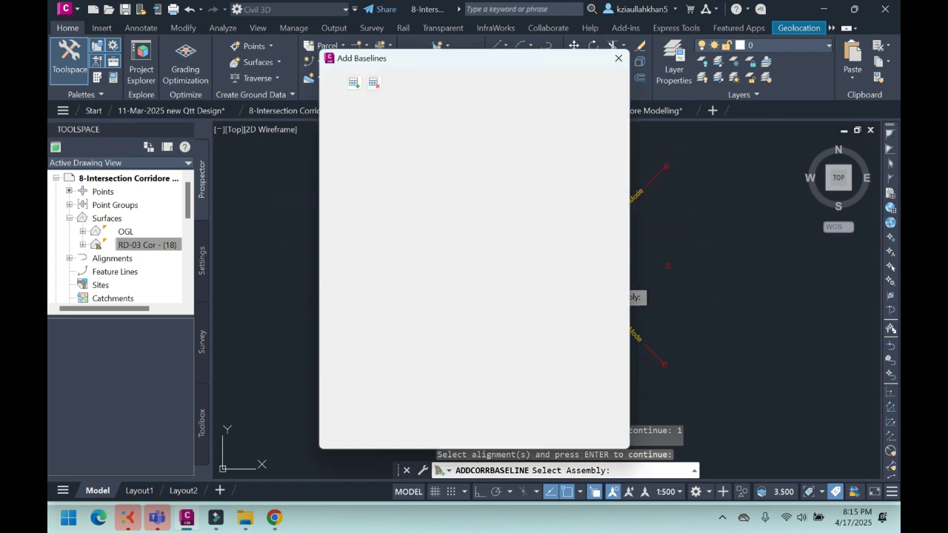
{"action": "left_click", "coordinate": [475, 435]}
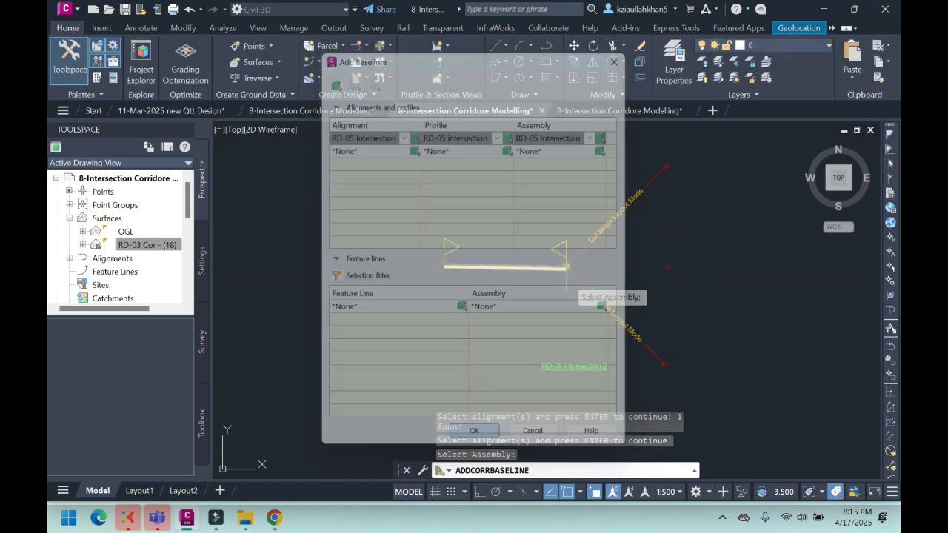
Step: Add a region on the RD-05 Intersection baseline from about station 0+015.66 m to where the curve meets the roundabout edge
{"action": "scroll", "coordinate": [602, 236], "scroll_direction": "down", "scroll_amount": 10}
{"action": "scroll", "coordinate": [502, 275], "scroll_direction": "up", "scroll_amount": 8}
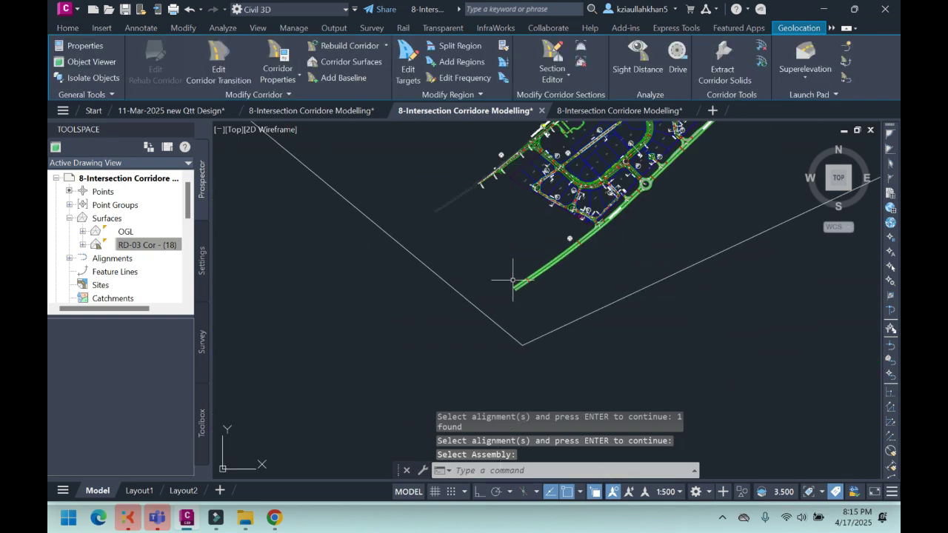
{"action": "scroll", "coordinate": [570, 197], "scroll_direction": "down", "scroll_amount": 9}
{"action": "scroll", "coordinate": [537, 234], "scroll_direction": "down", "scroll_amount": 3}
{"action": "scroll", "coordinate": [470, 328], "scroll_direction": "up", "scroll_amount": 8}
{"action": "scroll", "coordinate": [459, 300], "scroll_direction": "up", "scroll_amount": 9}
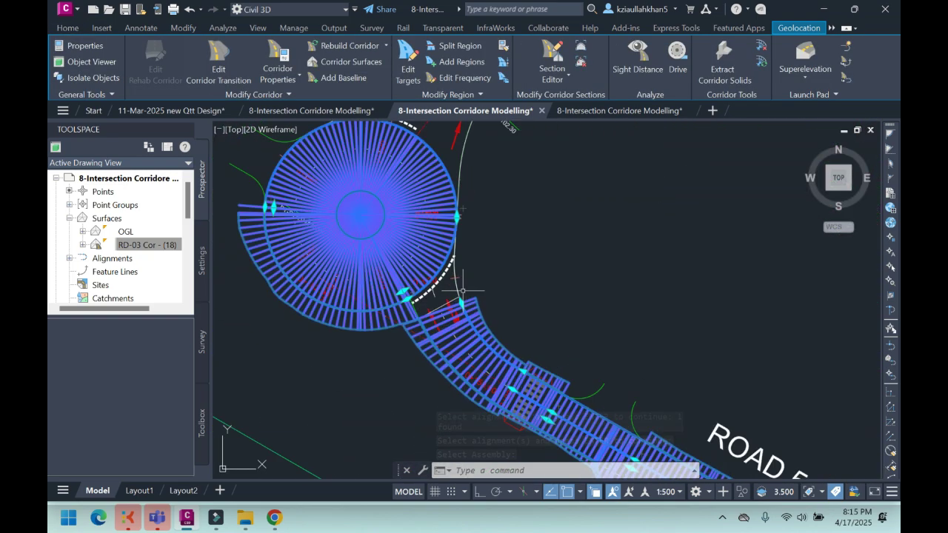
{"action": "left_click", "coordinate": [461, 61]}
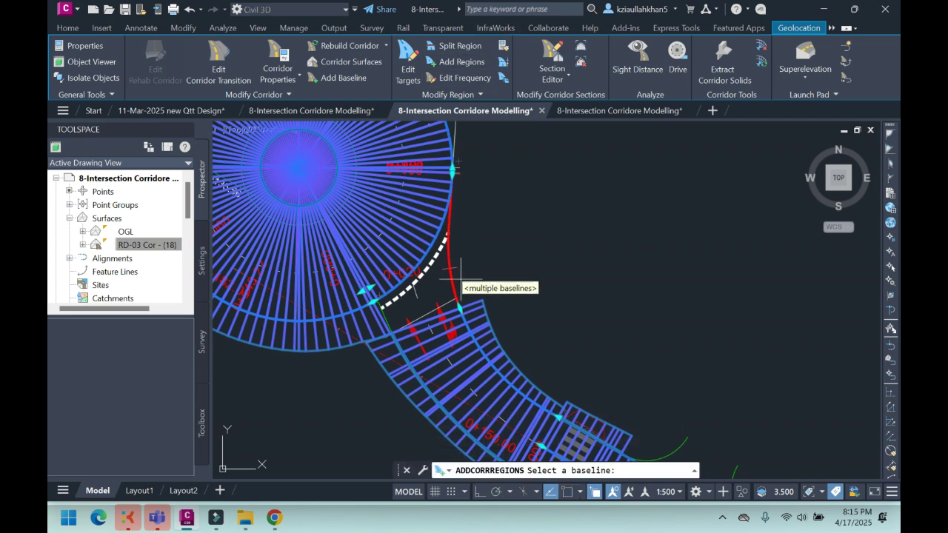
{"action": "left_click", "coordinate": [449, 208]}
{"action": "left_click", "coordinate": [443, 299]}
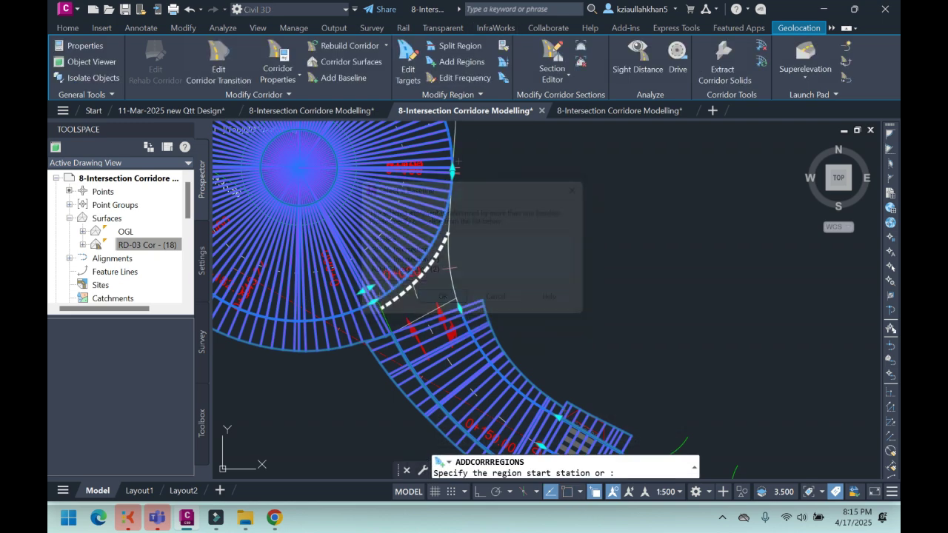
{"action": "scroll", "coordinate": [482, 281], "scroll_direction": "up", "scroll_amount": 5}
{"action": "left_click", "coordinate": [500, 320]}
{"action": "scroll", "coordinate": [491, 377], "scroll_direction": "down", "scroll_amount": 3}
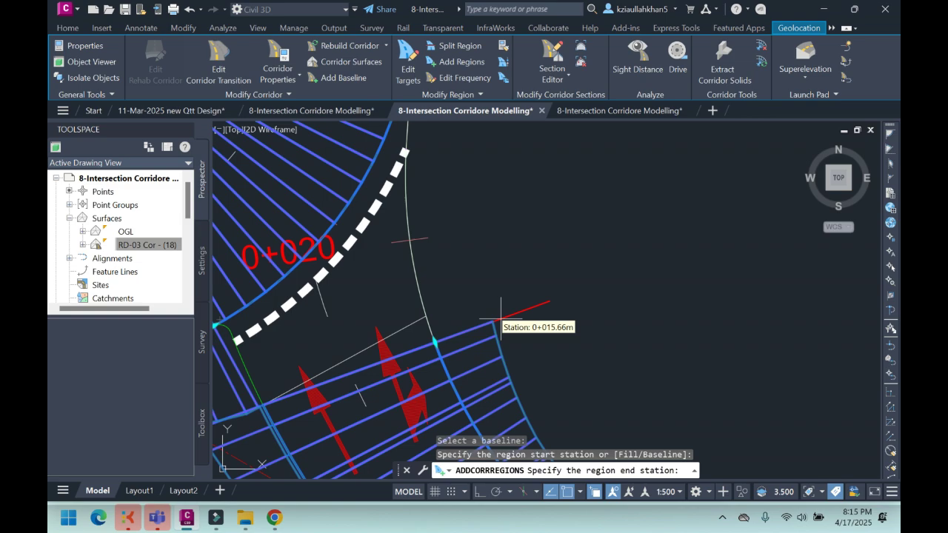
{"action": "scroll", "coordinate": [482, 266], "scroll_direction": "up", "scroll_amount": 4}
{"action": "scroll", "coordinate": [473, 218], "scroll_direction": "down", "scroll_amount": 2}
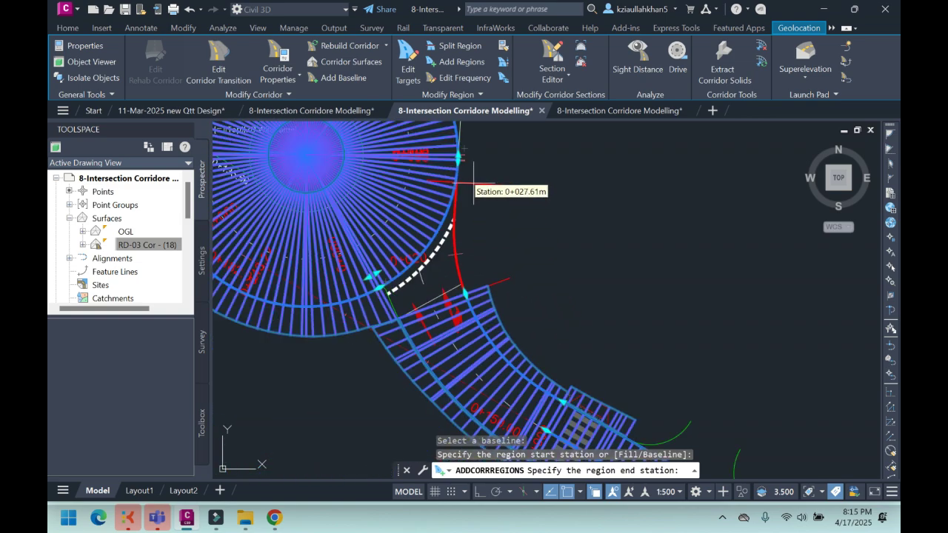
{"action": "scroll", "coordinate": [467, 185], "scroll_direction": "up", "scroll_amount": 4}
{"action": "left_click", "coordinate": [429, 134]}
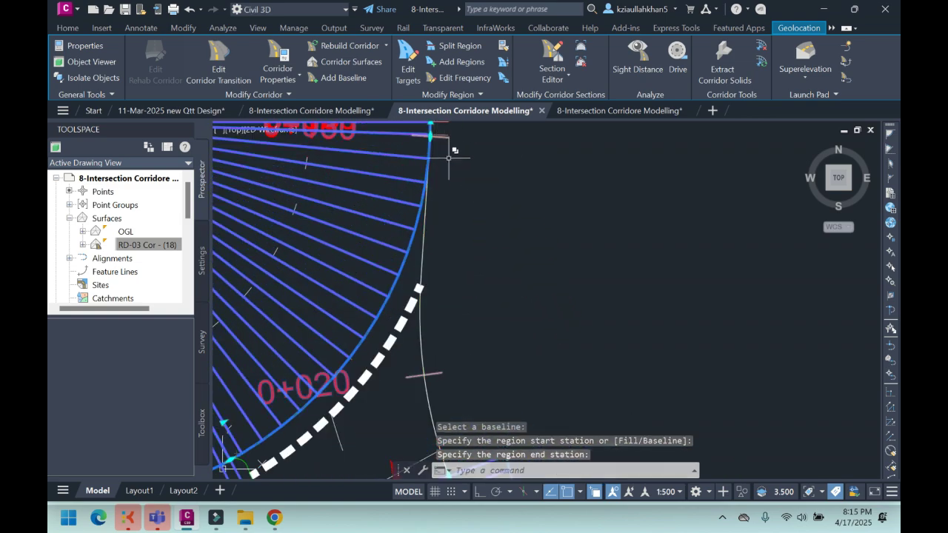
Step: Set the RD-05 Intersection (2) region's lane width target to the roundabout's circular edge alignment
{"action": "scroll", "coordinate": [485, 215], "scroll_direction": "down", "scroll_amount": 3}
{"action": "left_click", "coordinate": [408, 66]}
{"action": "scroll", "coordinate": [474, 236], "scroll_direction": "up", "scroll_amount": 4}
{"action": "left_click", "coordinate": [498, 257]}
{"action": "scroll", "coordinate": [531, 234], "scroll_direction": "down", "scroll_amount": 4}
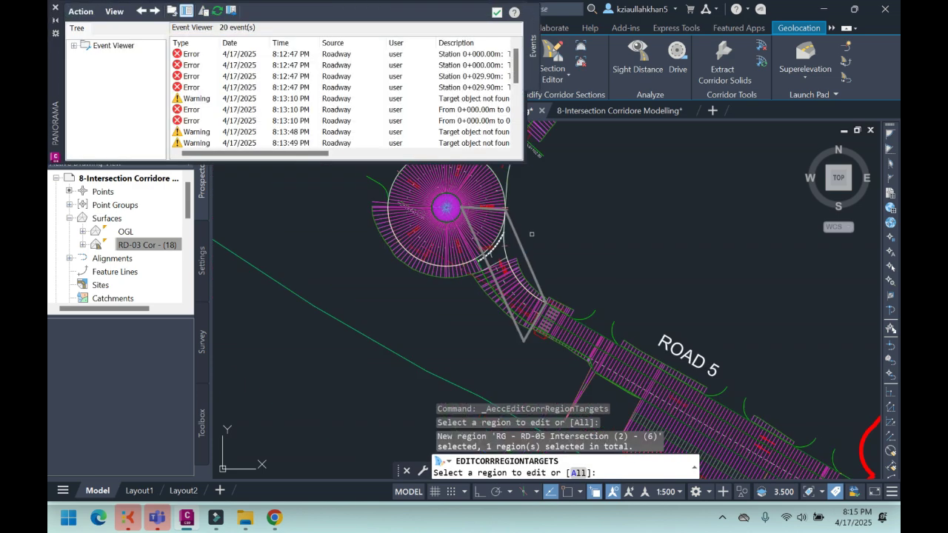
{"action": "right_click", "coordinate": [530, 243]}
{"action": "left_click", "coordinate": [550, 250]}
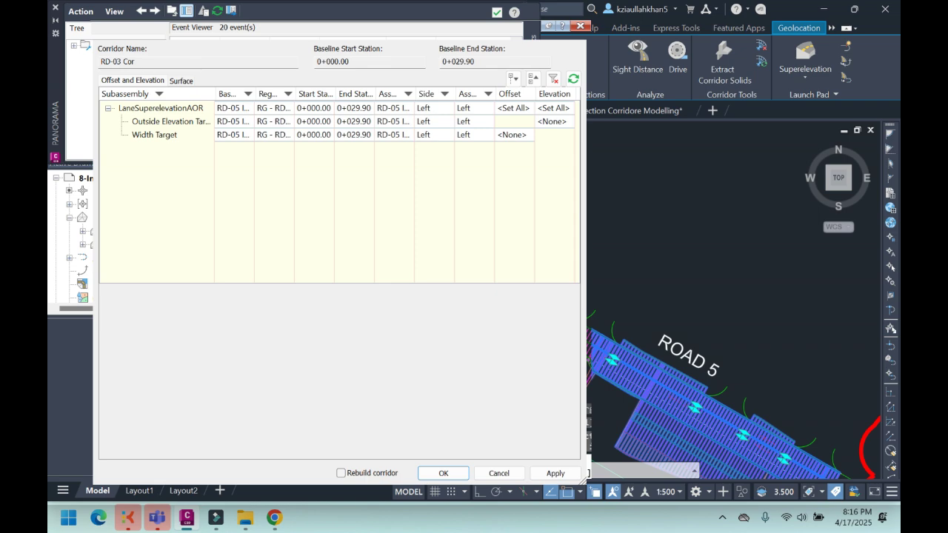
{"action": "left_click", "coordinate": [154, 134]}
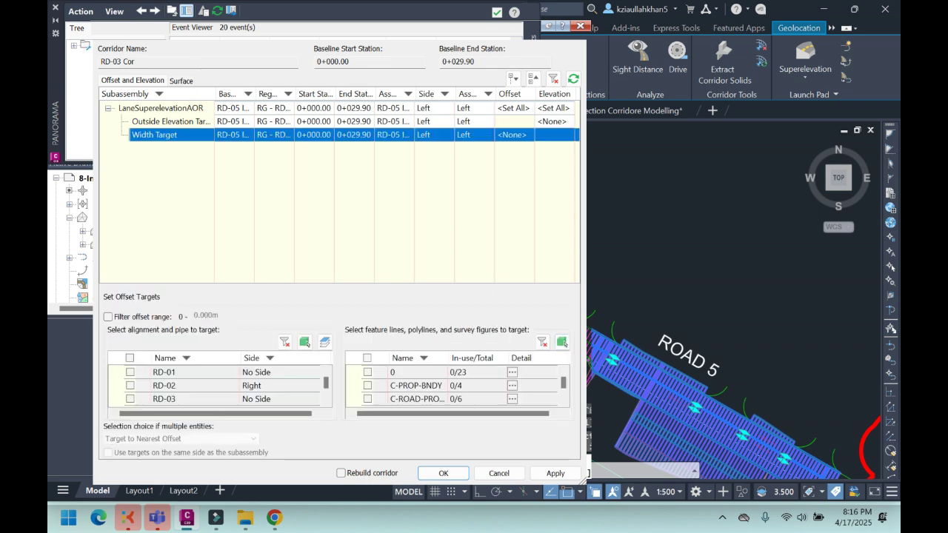
{"action": "left_click", "coordinate": [303, 342]}
{"action": "scroll", "coordinate": [428, 272], "scroll_direction": "up", "scroll_amount": 5}
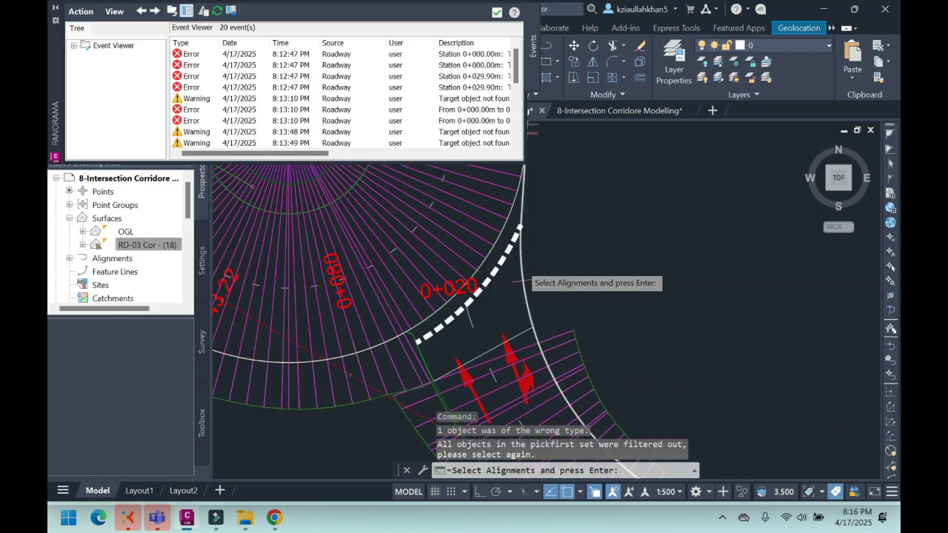
{"action": "left_click", "coordinate": [460, 260]}
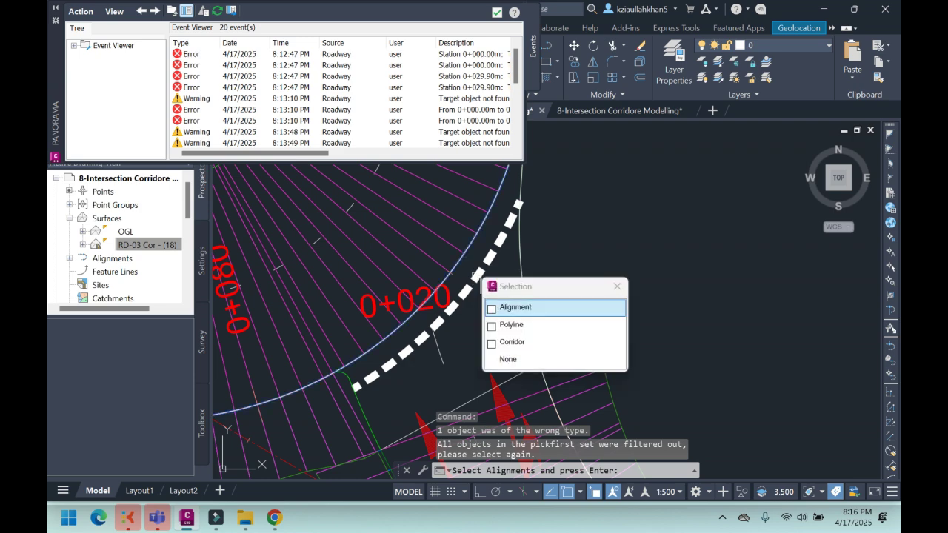
{"action": "left_click", "coordinate": [515, 306]}
{"action": "scroll", "coordinate": [518, 318], "scroll_direction": "down", "scroll_amount": 2}
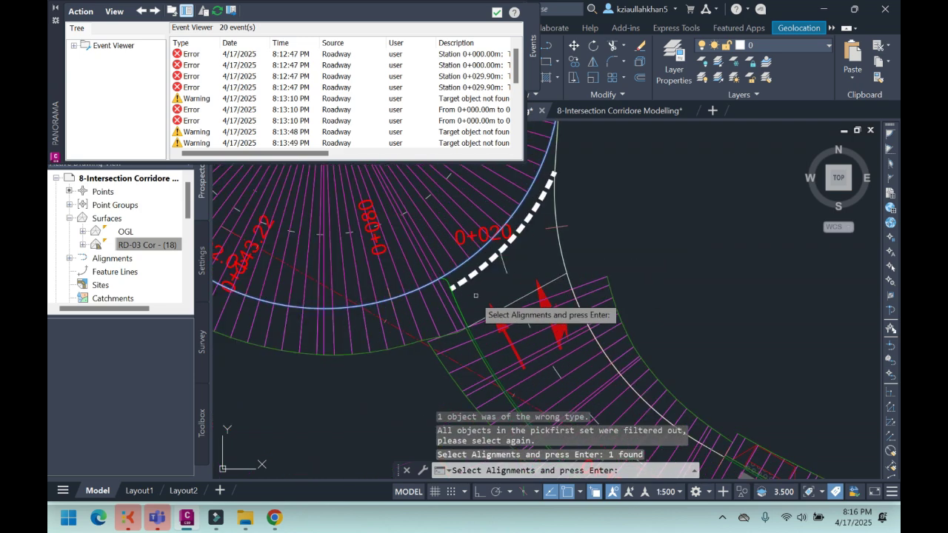
{"action": "key", "text": "Return"}
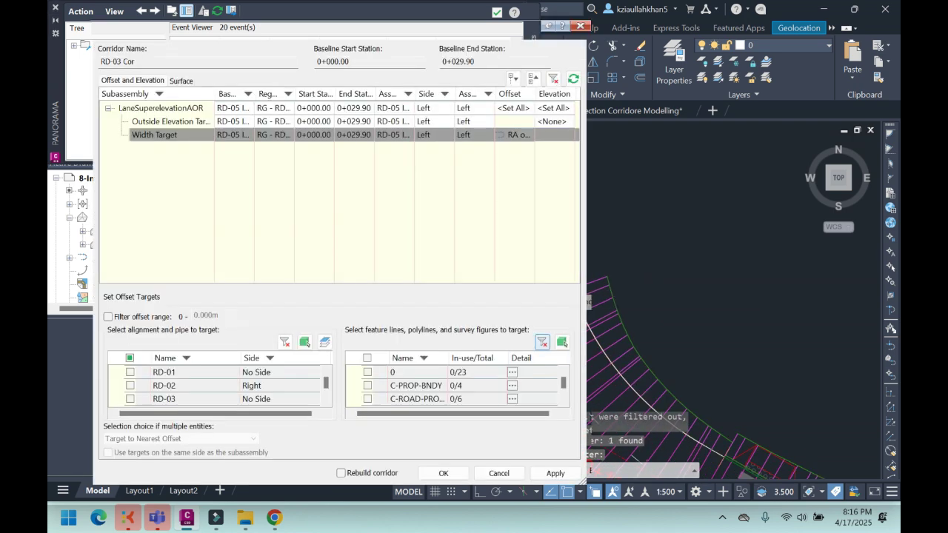
Step: Add the polyline along the inner road edge near the roundabout as a width target for the RD-05 Intersection (2) region and apply it
{"action": "left_click", "coordinate": [561, 341]}
{"action": "scroll", "coordinate": [491, 328], "scroll_direction": "up", "scroll_amount": 3}
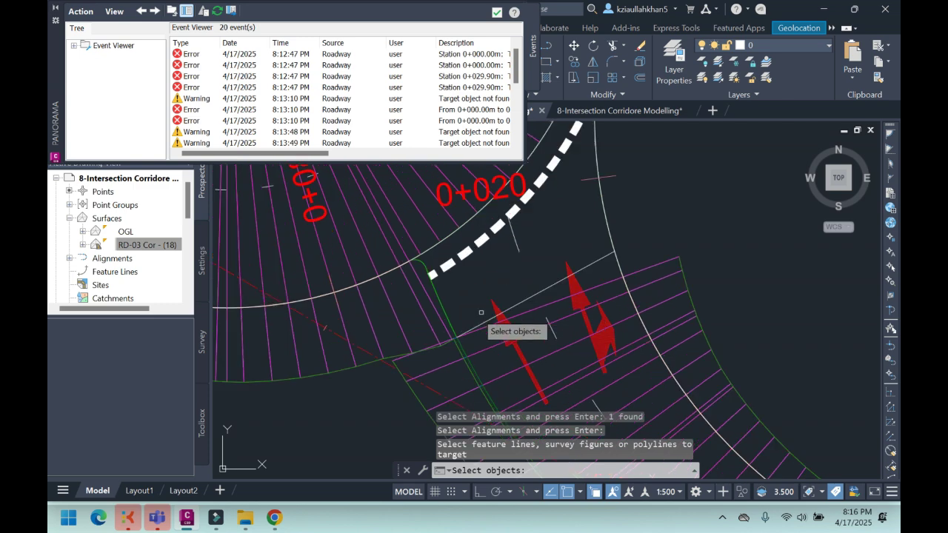
{"action": "left_click", "coordinate": [444, 308]}
{"action": "scroll", "coordinate": [428, 268], "scroll_direction": "up", "scroll_amount": 2}
{"action": "left_click", "coordinate": [448, 255]}
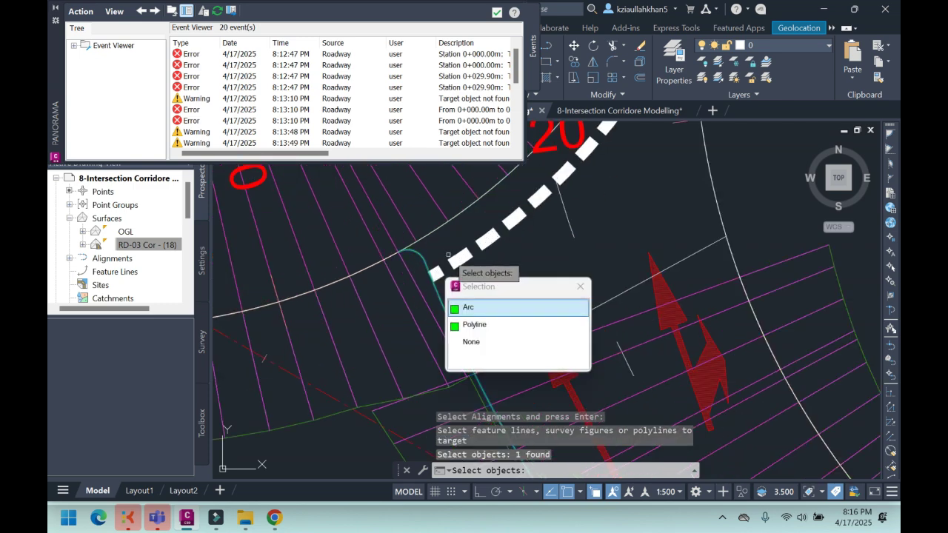
{"action": "left_click", "coordinate": [481, 325]}
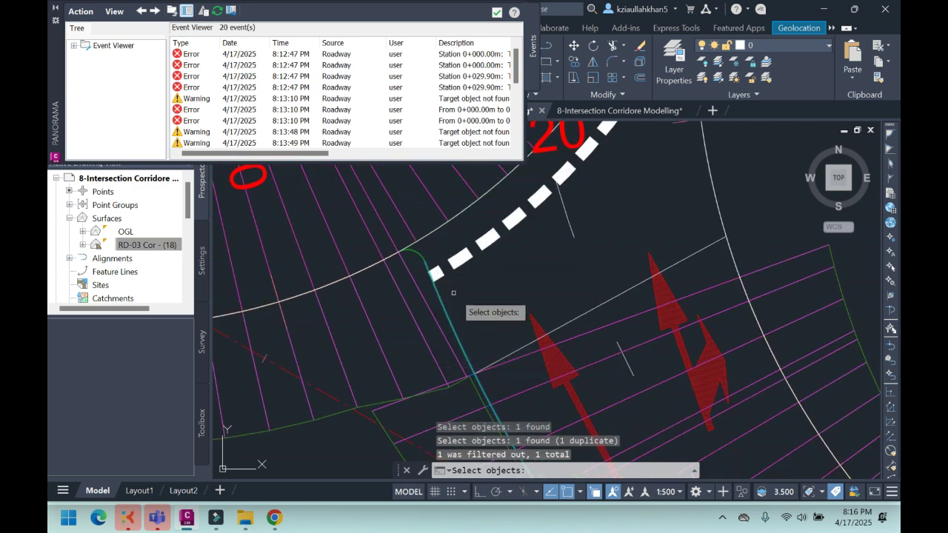
{"action": "left_click", "coordinate": [436, 271]}
{"action": "key", "text": "Return"}
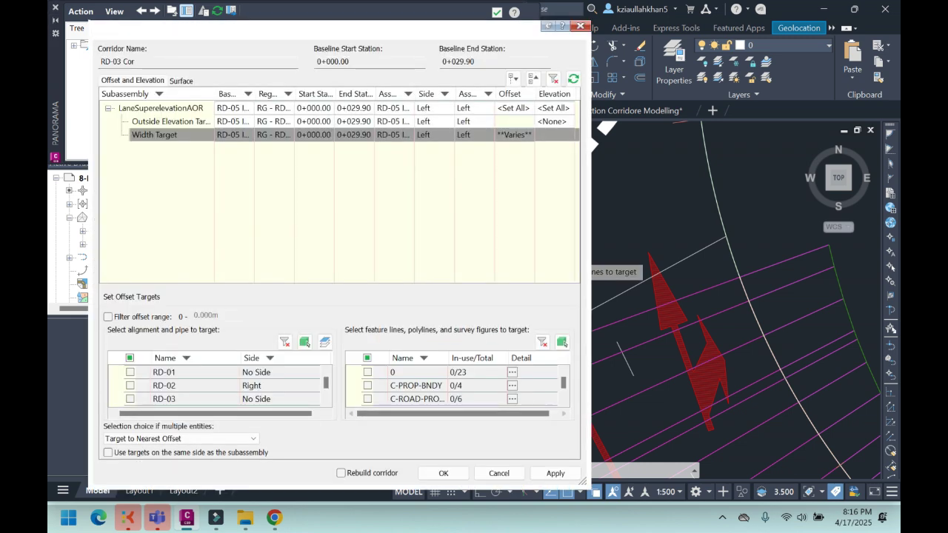
{"action": "key", "text": "Return"}
{"action": "scroll", "coordinate": [435, 268], "scroll_direction": "down", "scroll_amount": 3}
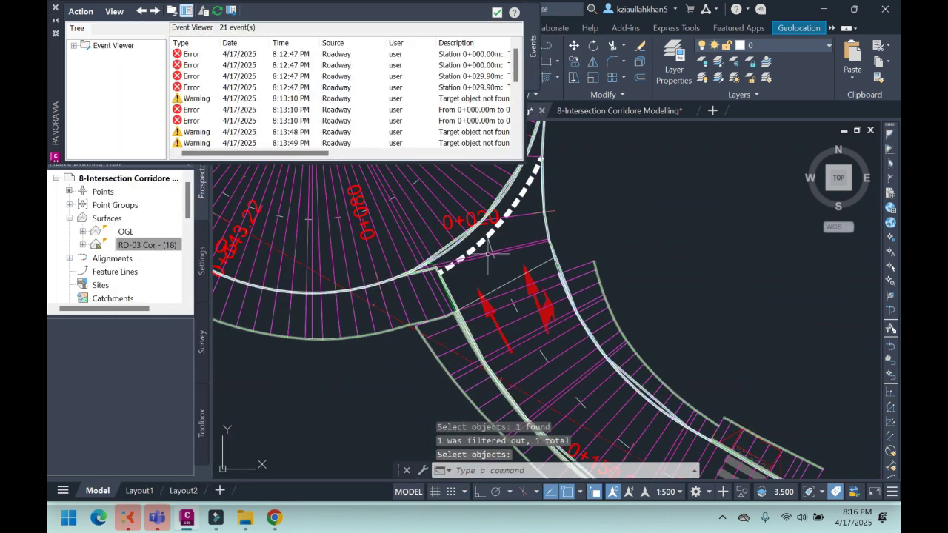
Step: Set the last RD-05 Intersection region's start station to about 0+015.72 m, where the adjoining road section ends, and rebuild the corridor
{"action": "left_click", "coordinate": [517, 218]}
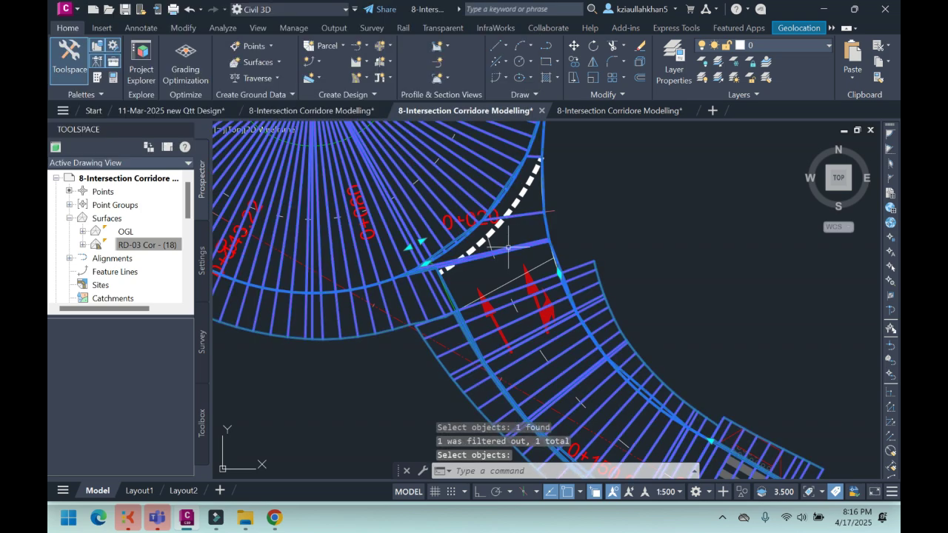
{"action": "scroll", "coordinate": [517, 221], "scroll_direction": "down", "scroll_amount": 5}
{"action": "scroll", "coordinate": [528, 233], "scroll_direction": "up", "scroll_amount": 2}
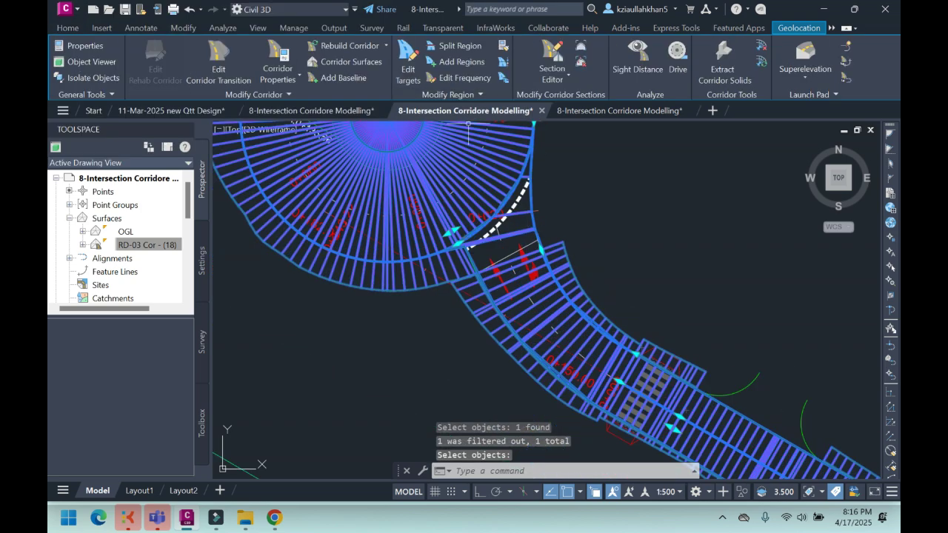
{"action": "left_click", "coordinate": [279, 74]}
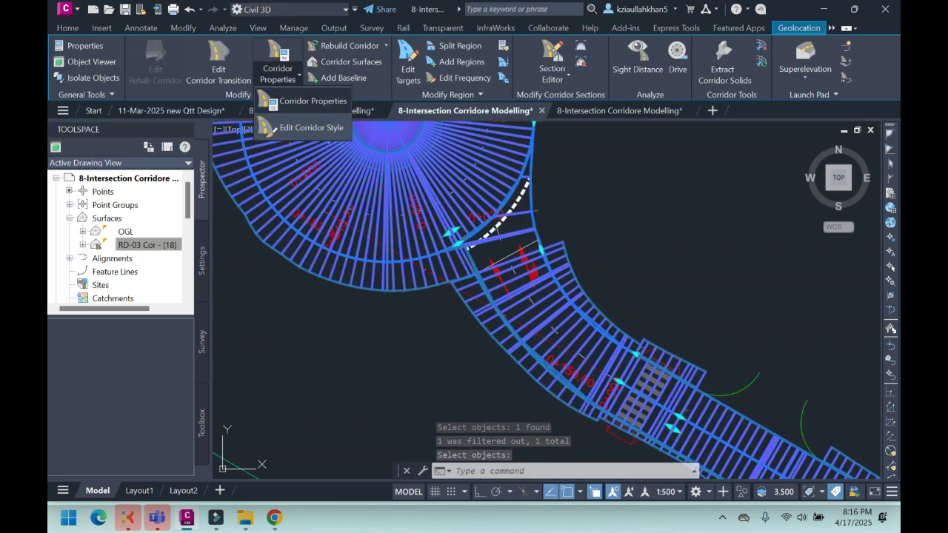
{"action": "left_click", "coordinate": [276, 102]}
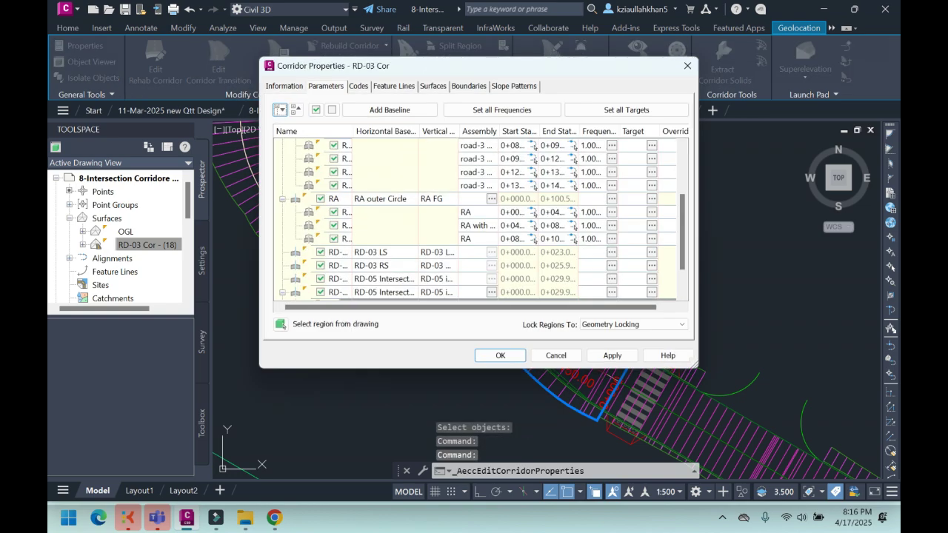
{"action": "left_click", "coordinate": [400, 293]}
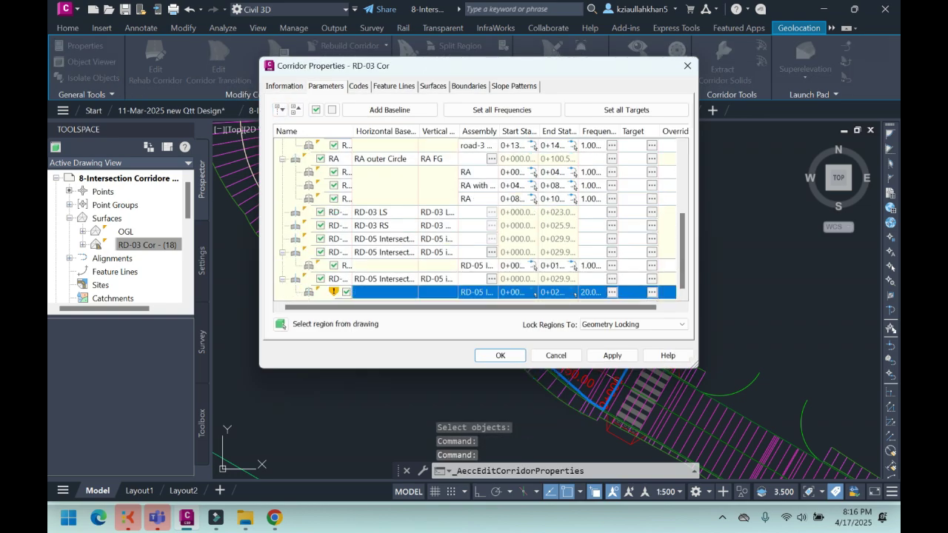
{"action": "left_click", "coordinate": [534, 293]}
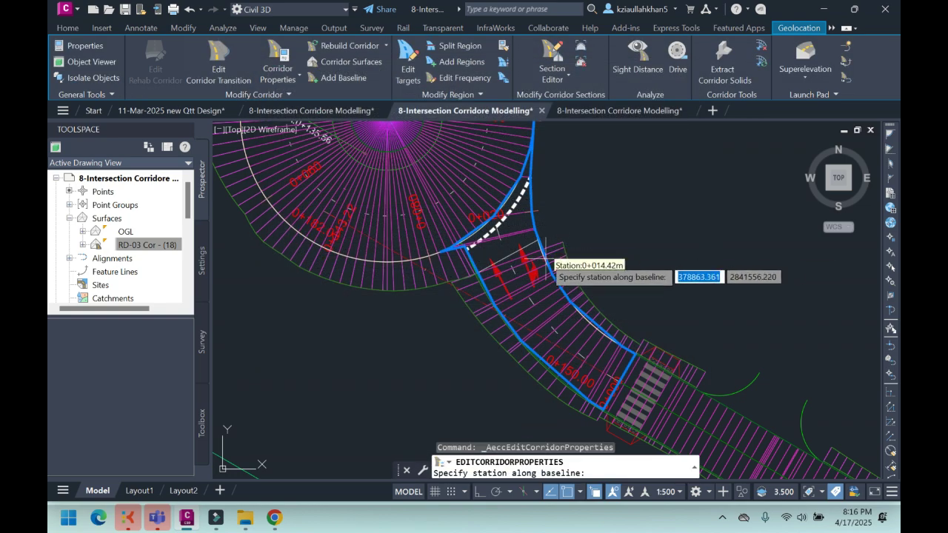
{"action": "scroll", "coordinate": [548, 237], "scroll_direction": "up", "scroll_amount": 5}
{"action": "scroll", "coordinate": [543, 223], "scroll_direction": "up", "scroll_amount": 2}
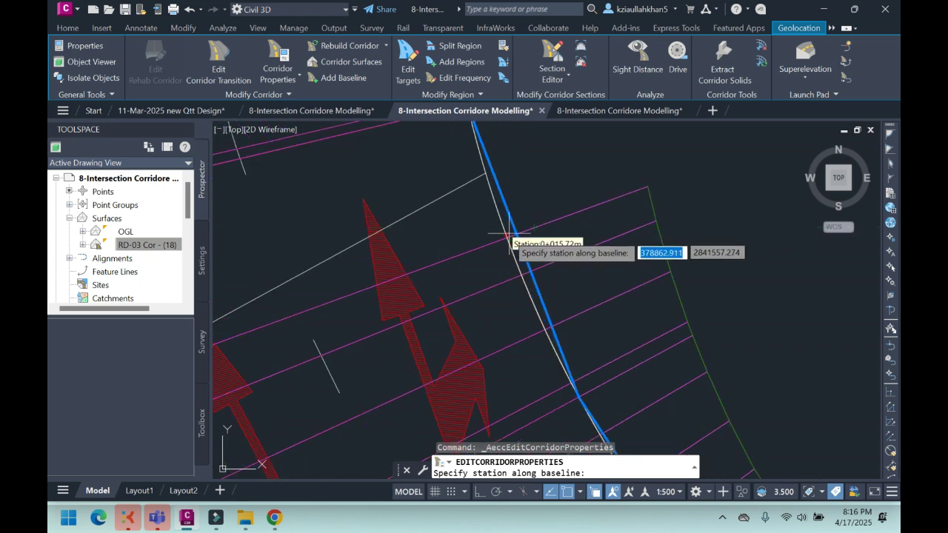
{"action": "left_click", "coordinate": [511, 233]}
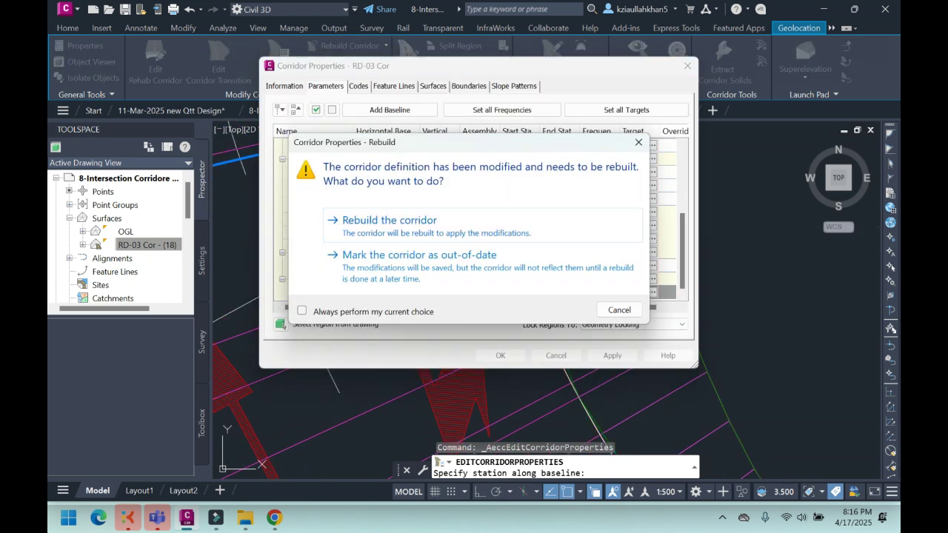
{"action": "left_click", "coordinate": [474, 225]}
{"action": "scroll", "coordinate": [512, 289], "scroll_direction": "down", "scroll_amount": 6}
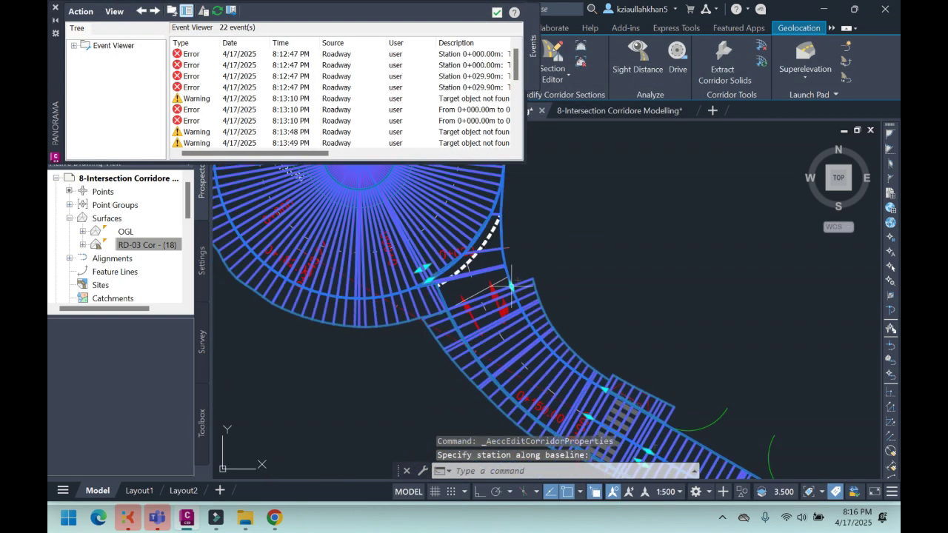
{"action": "left_click", "coordinate": [497, 13]}
Step: Open the assembly frequency settings for the RG - RD-05 Intersection (2) - (6) region
{"action": "scroll", "coordinate": [492, 287], "scroll_direction": "up", "scroll_amount": 4}
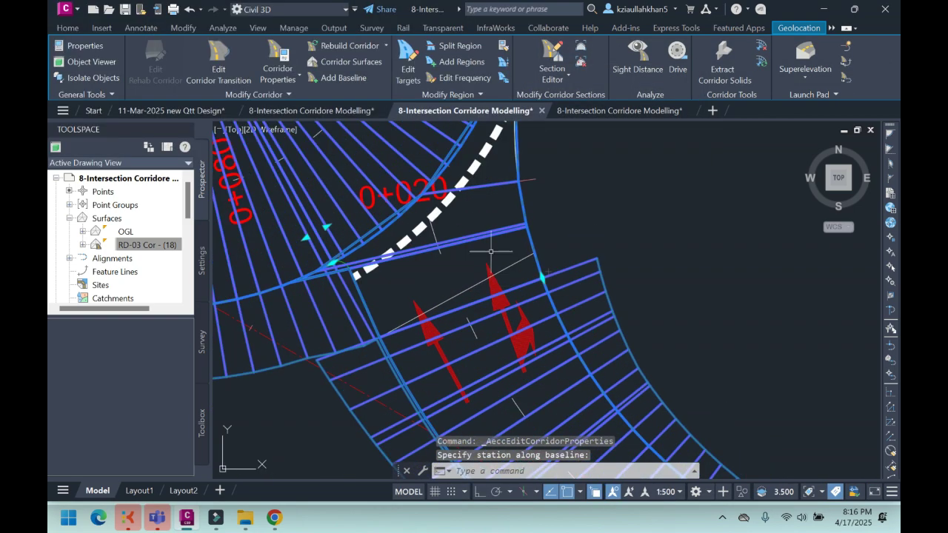
{"action": "scroll", "coordinate": [492, 247], "scroll_direction": "down", "scroll_amount": 4}
{"action": "left_click", "coordinate": [461, 77]}
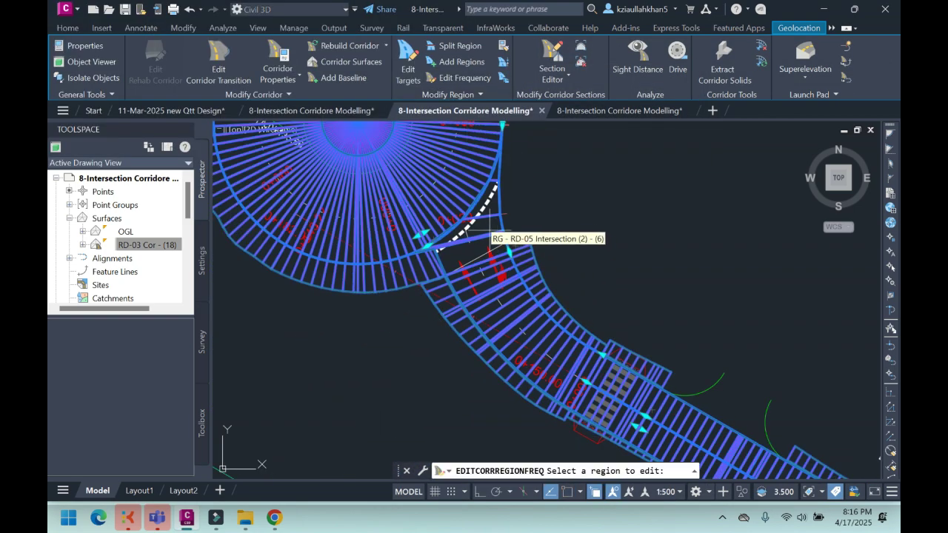
{"action": "left_click", "coordinate": [485, 255]}
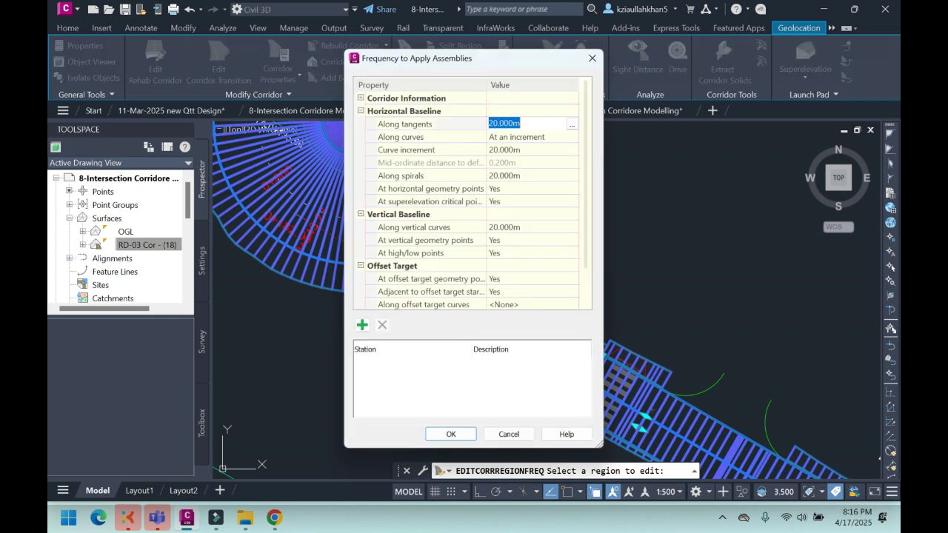
Step: Set the intersection region's assembly frequency to 1 m along tangents, curves, spirals and vertical curves, and apply it
{"action": "left_click", "coordinate": [511, 149]}
{"action": "type", "text": "1"}
{"action": "key", "text": "Return"}
{"action": "left_click", "coordinate": [511, 227]}
{"action": "type", "text": "1"}
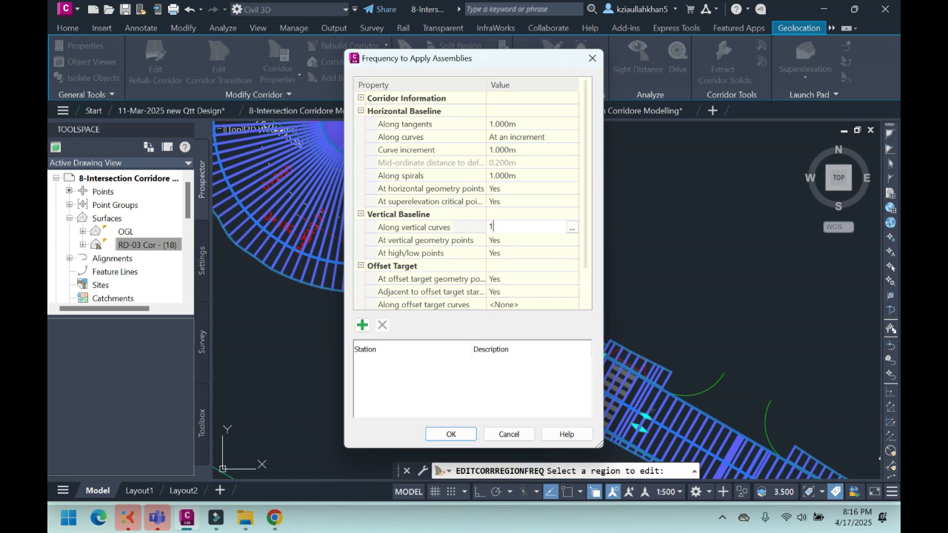
{"action": "left_click", "coordinate": [451, 434]}
{"action": "scroll", "coordinate": [467, 172], "scroll_direction": "up", "scroll_amount": 4}
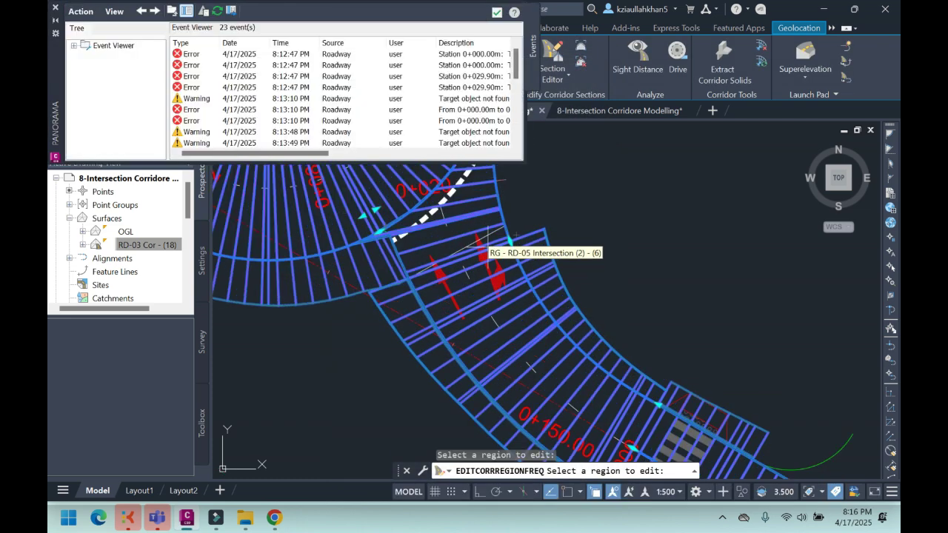
{"action": "key", "text": "Escape"}
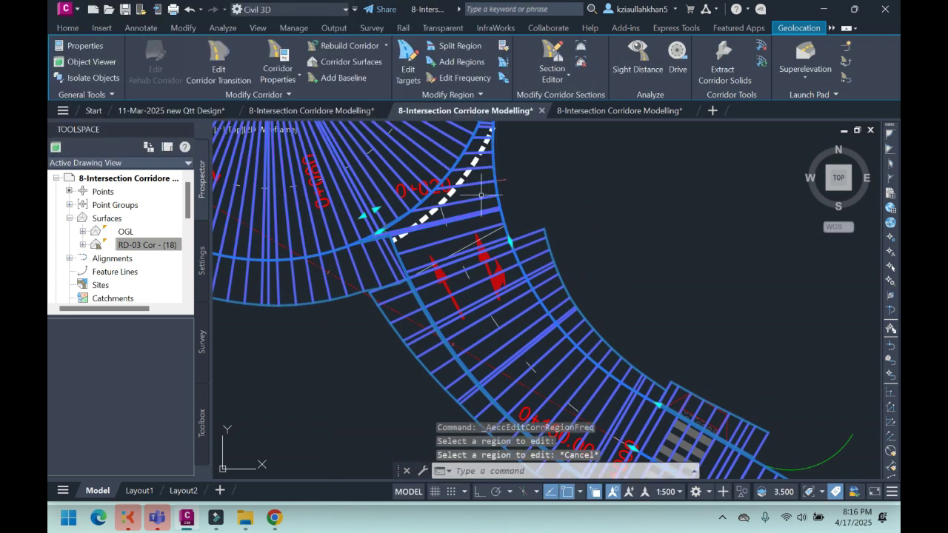
Step: Edit the targets of region RG - RD-05 Intersection (2) - (6), setting OGL as the surface for all surface targets
{"action": "left_click", "coordinate": [408, 69]}
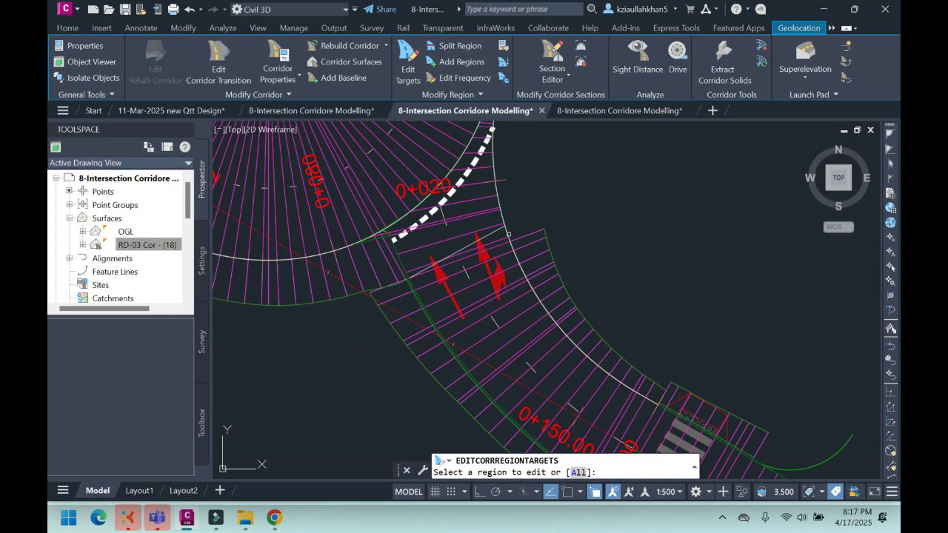
{"action": "left_click", "coordinate": [481, 210]}
{"action": "right_click", "coordinate": [481, 210]}
{"action": "left_click", "coordinate": [500, 217]}
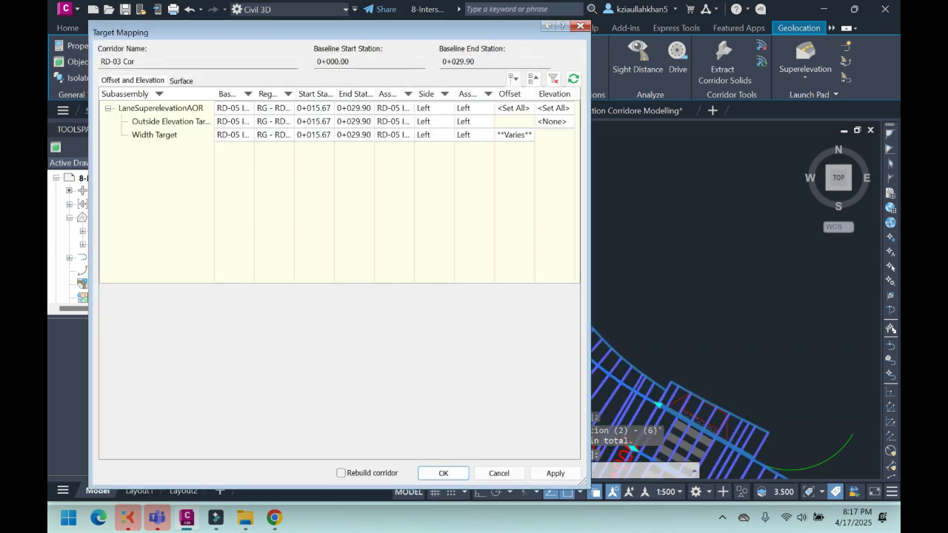
{"action": "left_click", "coordinate": [180, 80]}
{"action": "left_click", "coordinate": [281, 98]}
{"action": "left_click", "coordinate": [272, 116]}
{"action": "left_click", "coordinate": [443, 472]}
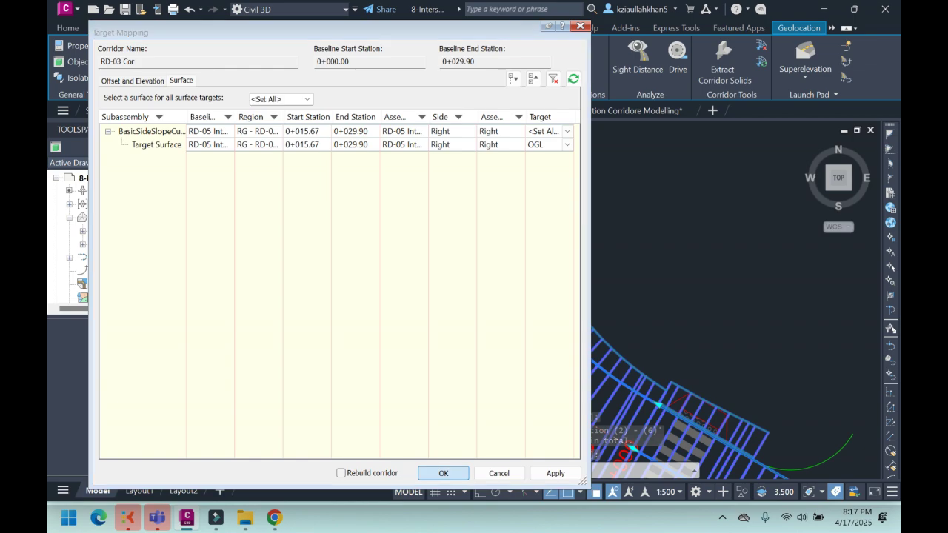
{"action": "scroll", "coordinate": [493, 263], "scroll_direction": "down", "scroll_amount": 2}
{"action": "scroll", "coordinate": [493, 264], "scroll_direction": "up", "scroll_amount": 3}
{"action": "scroll", "coordinate": [489, 255], "scroll_direction": "down", "scroll_amount": 3}
{"action": "key", "text": "Escape"}
{"action": "key", "text": "Escape"}
{"action": "scroll", "coordinate": [486, 249], "scroll_direction": "up", "scroll_amount": 3}
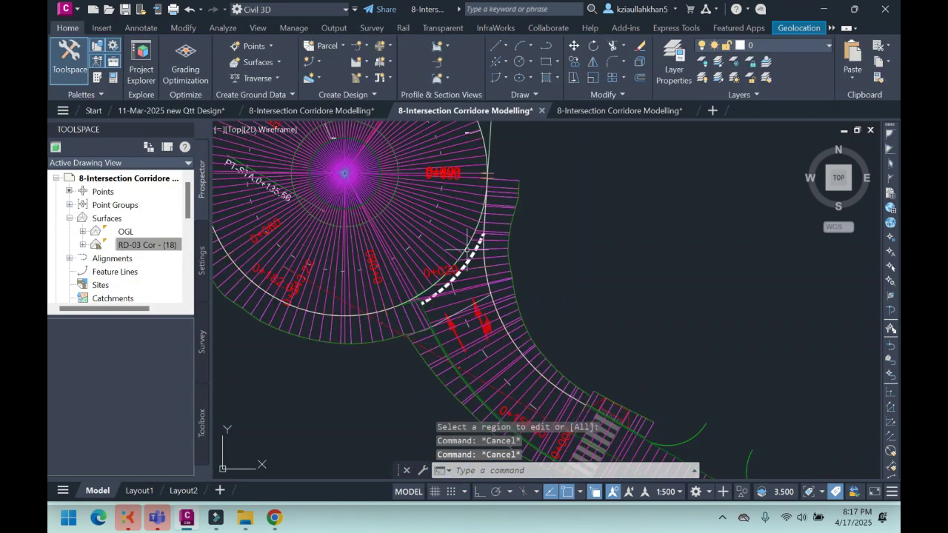
{"action": "scroll", "coordinate": [483, 281], "scroll_direction": "down", "scroll_amount": 1}
{"action": "scroll", "coordinate": [483, 283], "scroll_direction": "up", "scroll_amount": 1}
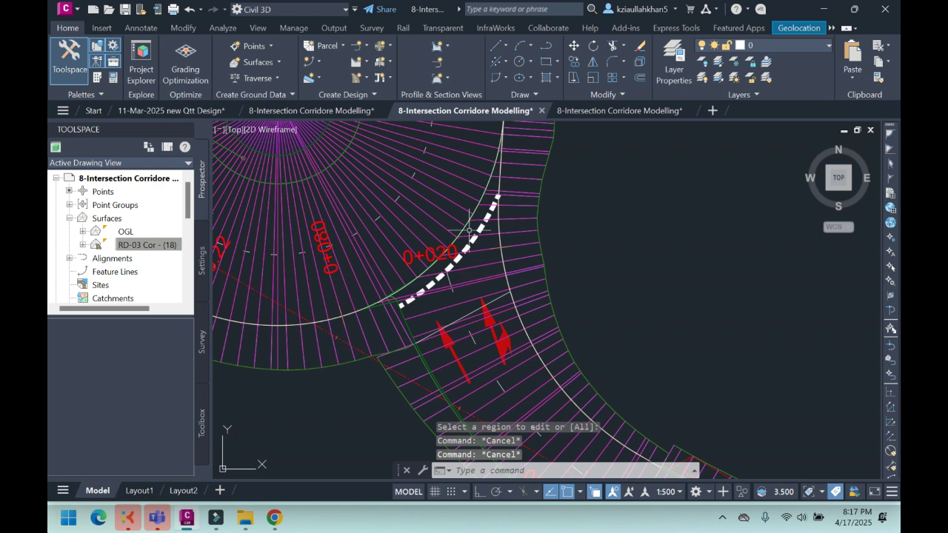
{"action": "scroll", "coordinate": [469, 231], "scroll_direction": "up", "scroll_amount": 3}
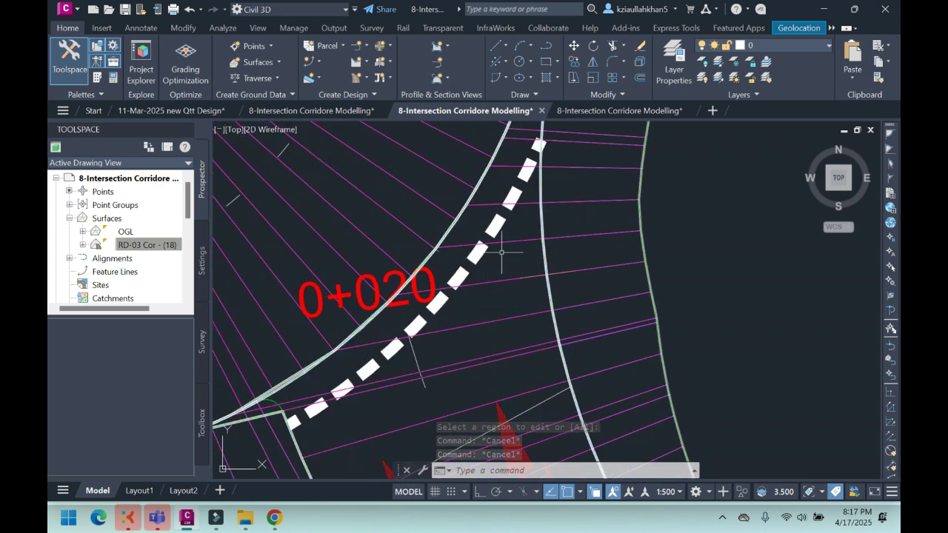
{"action": "left_click", "coordinate": [465, 272]}
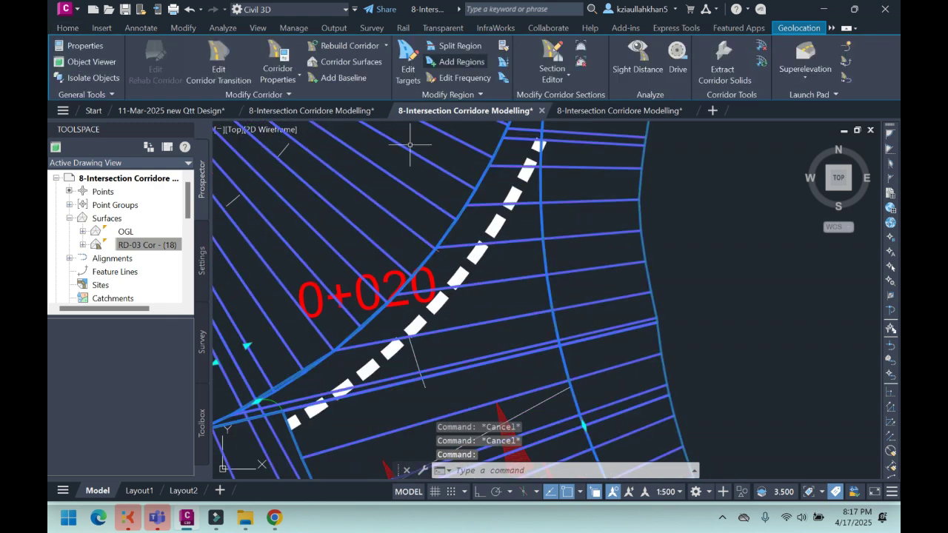
{"action": "left_click", "coordinate": [408, 66]}
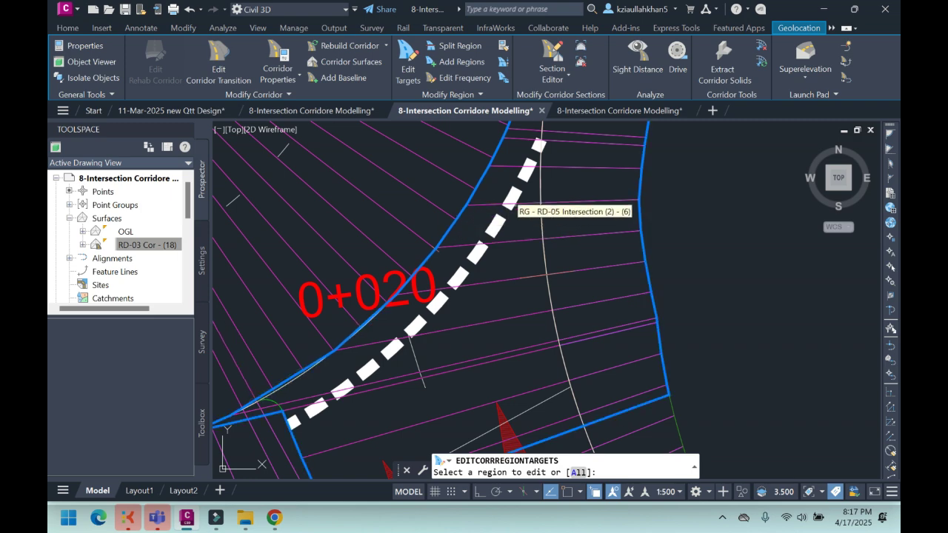
{"action": "scroll", "coordinate": [511, 214], "scroll_direction": "down", "scroll_amount": 2}
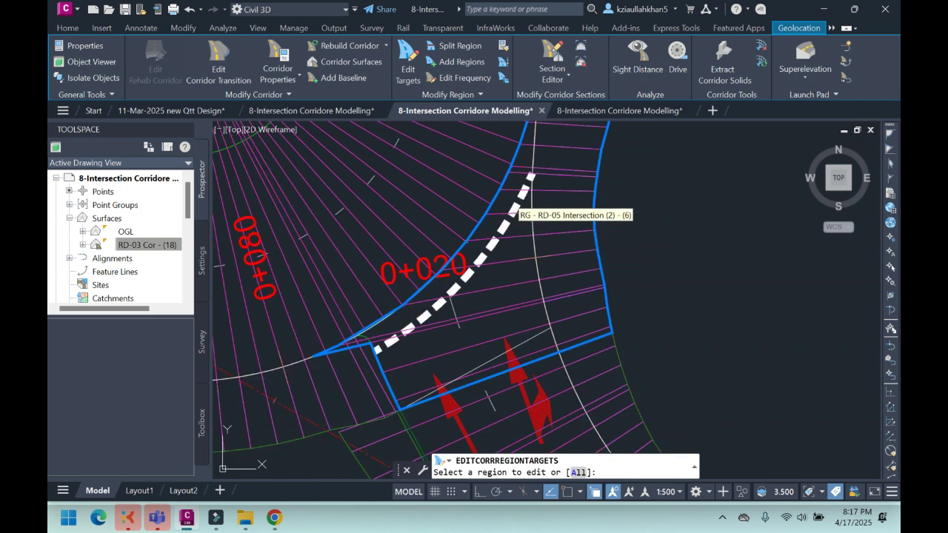
{"action": "scroll", "coordinate": [511, 214], "scroll_direction": "up", "scroll_amount": 1}
{"action": "scroll", "coordinate": [523, 215], "scroll_direction": "down", "scroll_amount": 3}
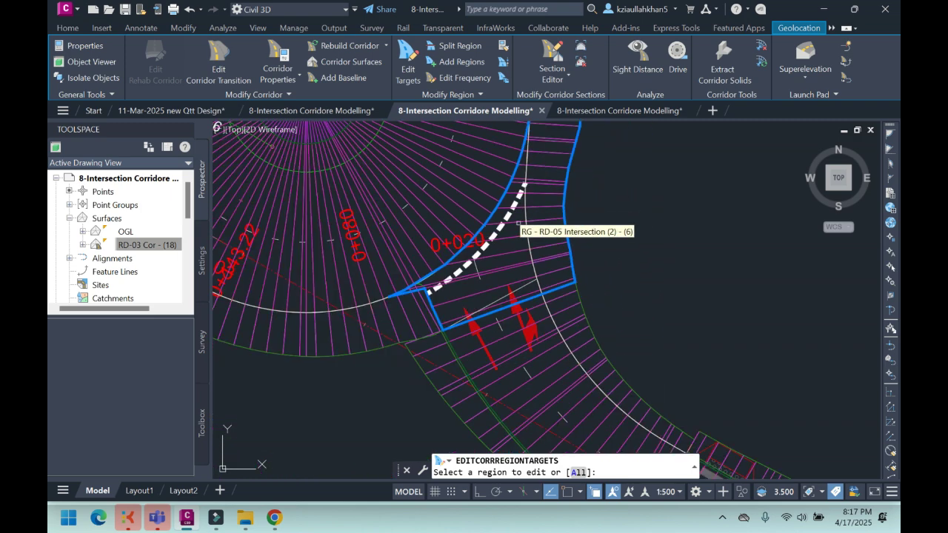
{"action": "scroll", "coordinate": [510, 259], "scroll_direction": "up", "scroll_amount": 2}
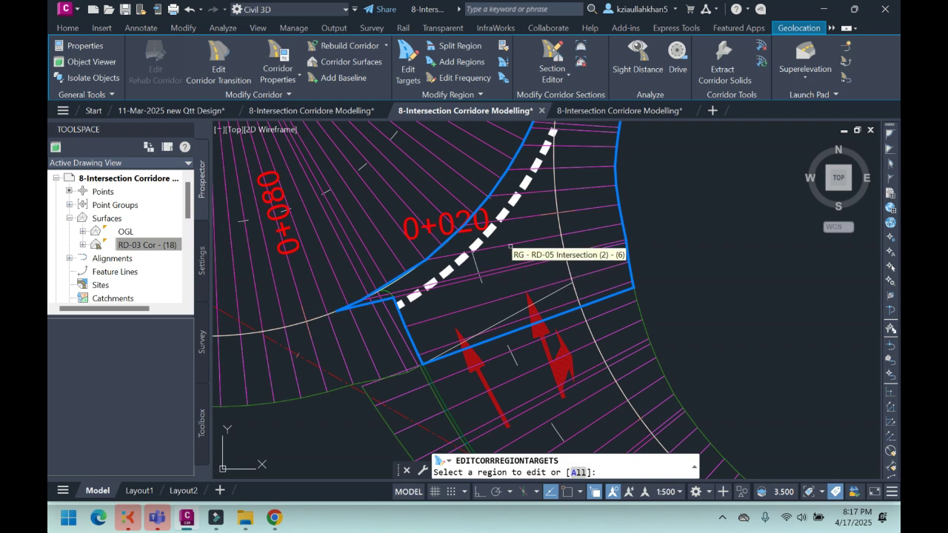
{"action": "left_click", "coordinate": [510, 245]}
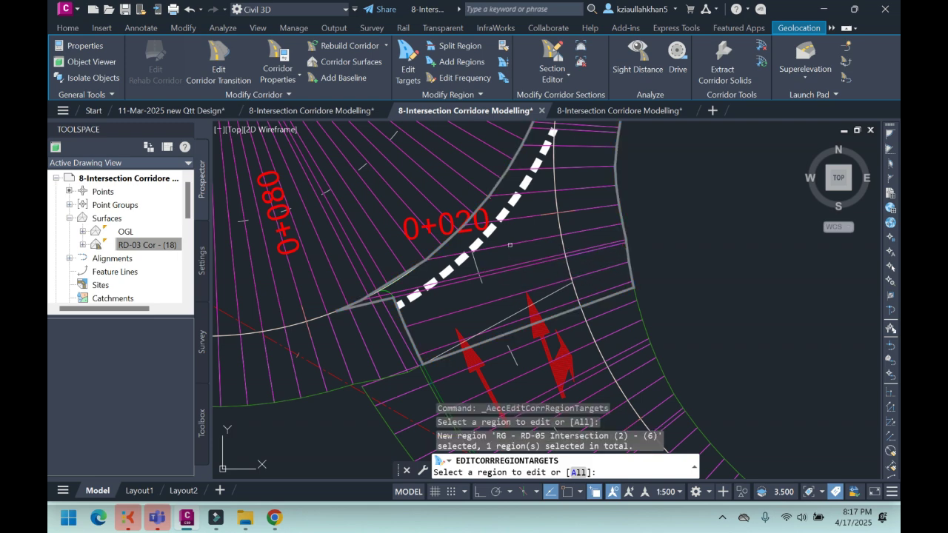
{"action": "scroll", "coordinate": [394, 311], "scroll_direction": "up", "scroll_amount": 3}
{"action": "key", "text": "Escape"}
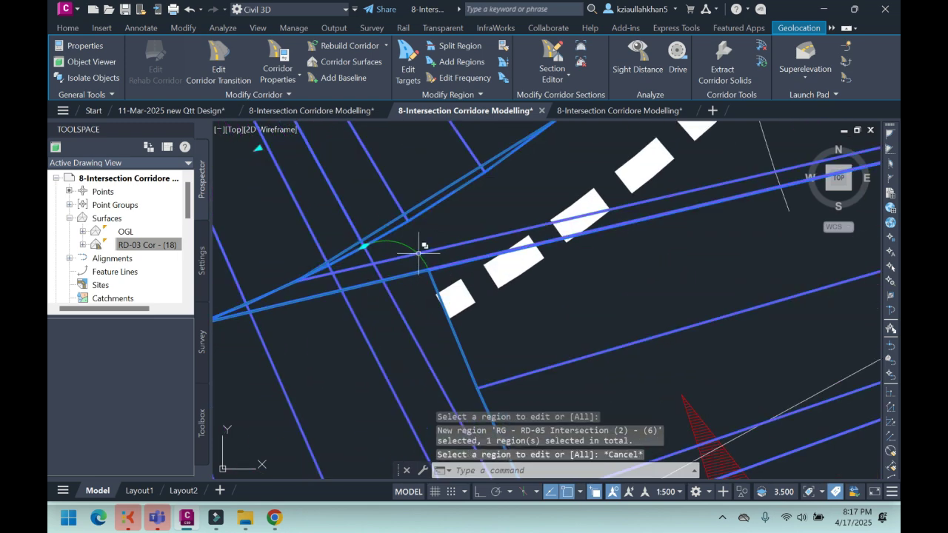
{"action": "key", "text": "Escape"}
Step: Try to join the small green corner arc near the end of the dashed white line using the Join command
{"action": "type", "text": "j"}
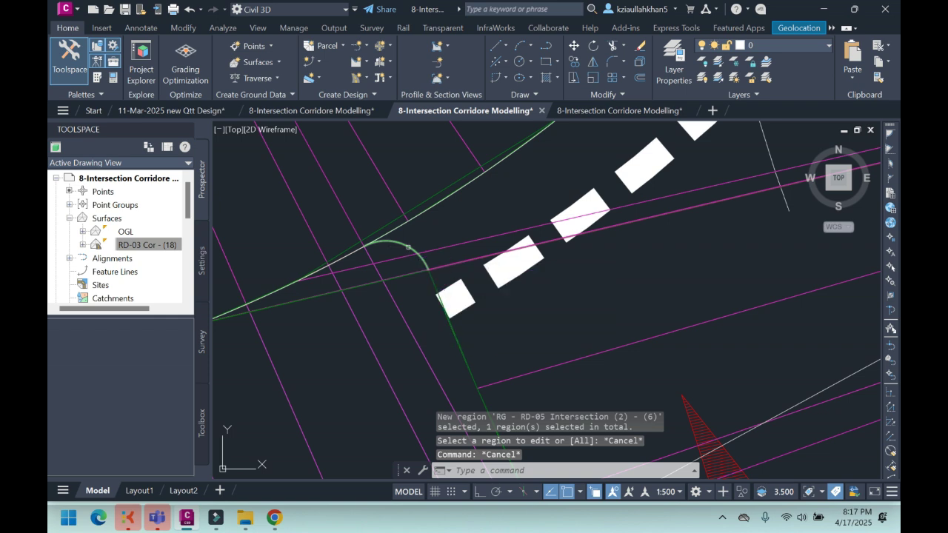
{"action": "key", "text": "Return"}
{"action": "left_click", "coordinate": [412, 246]}
{"action": "key", "text": "Return"}
{"action": "right_click", "coordinate": [413, 246]}
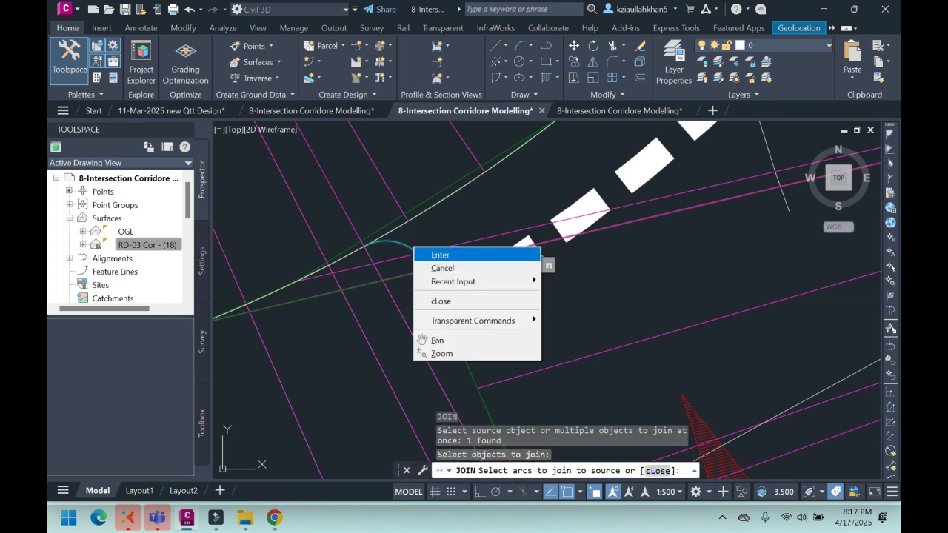
{"action": "left_click", "coordinate": [437, 254]}
{"action": "left_click", "coordinate": [410, 247]}
{"action": "key", "text": "Escape"}
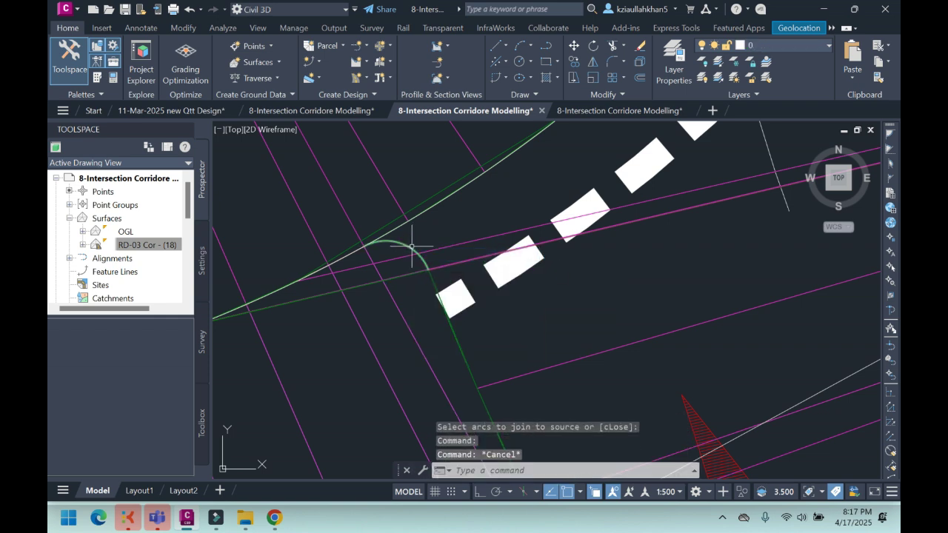
{"action": "left_click", "coordinate": [412, 246]}
{"action": "key", "text": "Escape"}
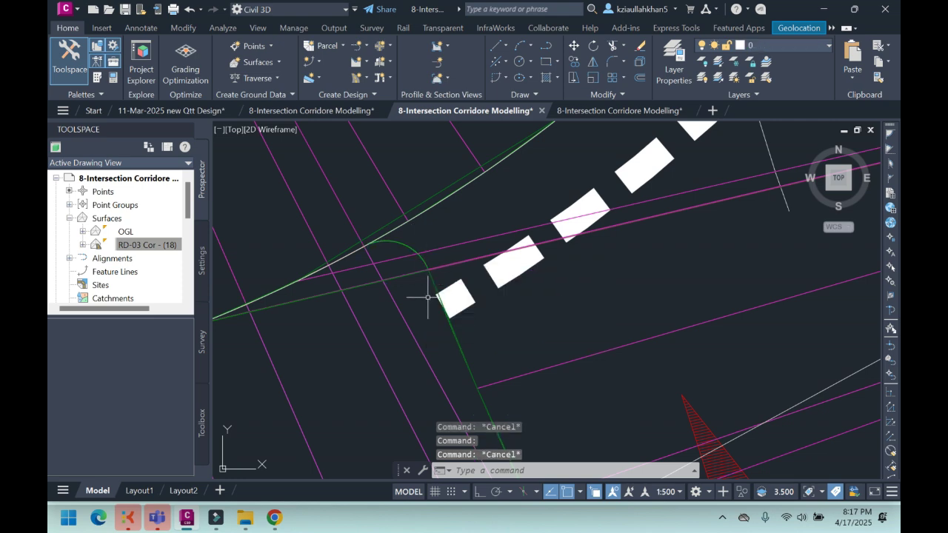
Step: Join the green corner arc near the end of the dashed line with its adjoining polyline
{"action": "key", "text": "Return"}
{"action": "left_click", "coordinate": [433, 273]}
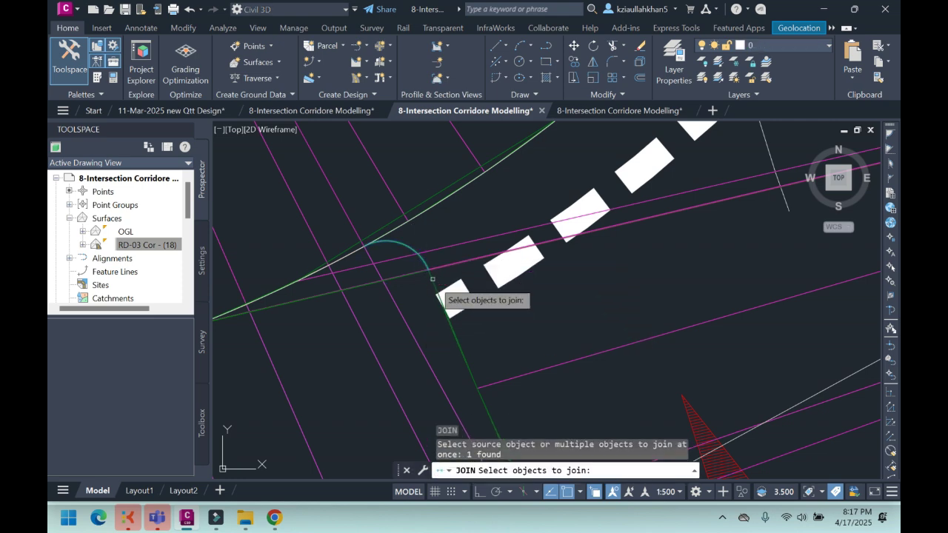
{"action": "left_click", "coordinate": [437, 276]}
{"action": "left_click", "coordinate": [485, 347]}
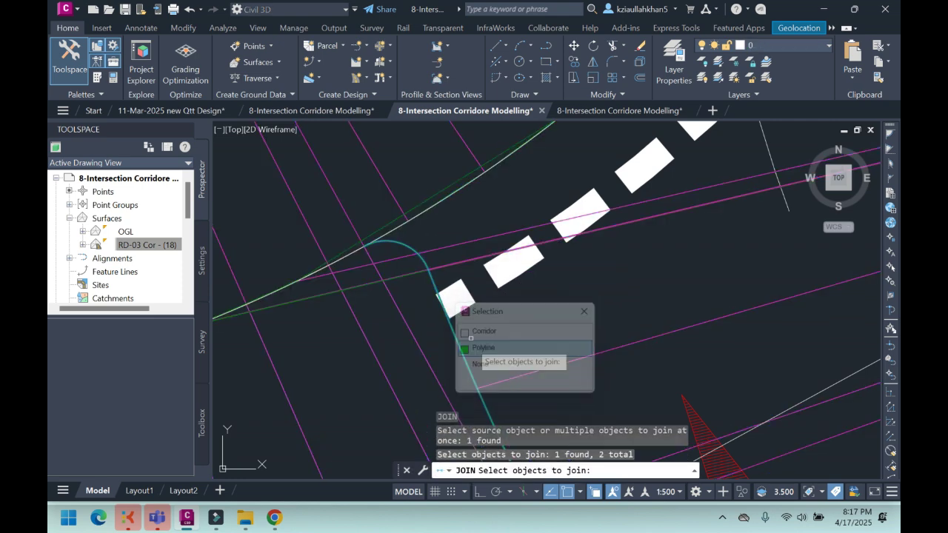
{"action": "key", "text": "Return"}
{"action": "left_click", "coordinate": [409, 246]}
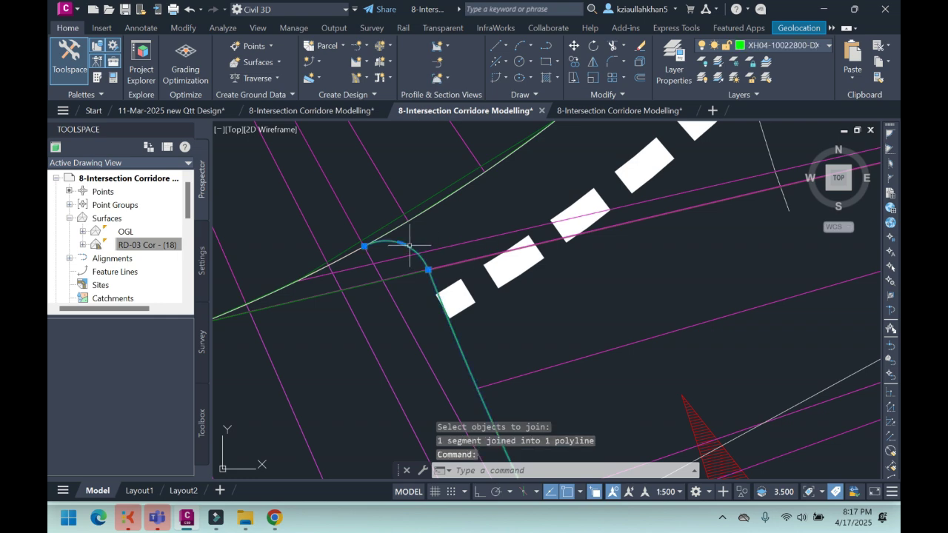
{"action": "key", "text": "Escape"}
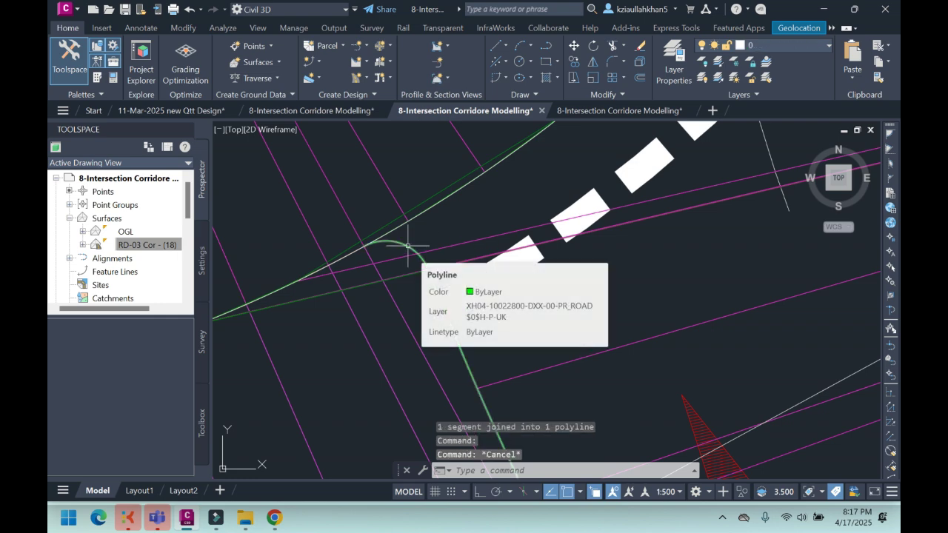
{"action": "scroll", "coordinate": [456, 244], "scroll_direction": "down", "scroll_amount": 3}
{"action": "key", "text": "Escape"}
Step: Add the joined corner polyline as a Width Target of LaneSuperelevationAOR in region RG - RD-05 Intersection (2) - (6)
{"action": "left_click", "coordinate": [527, 229]}
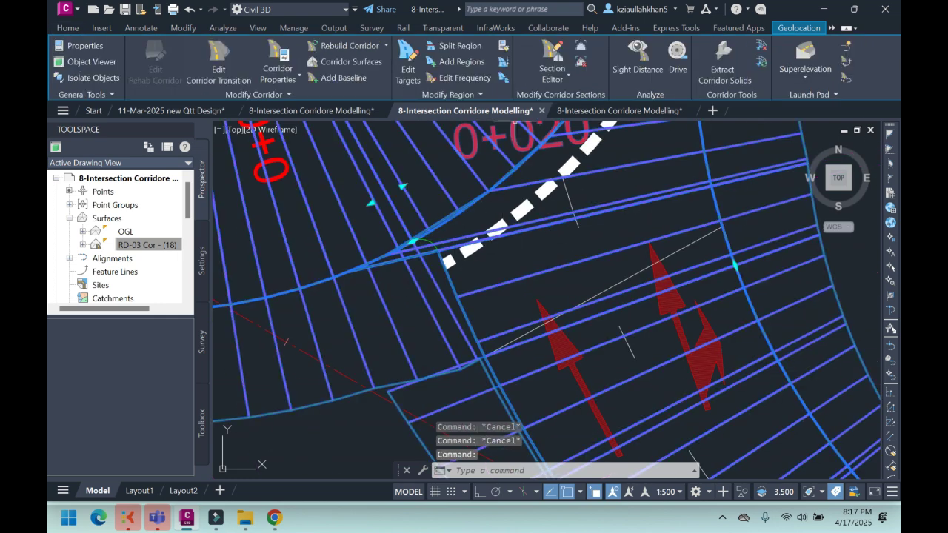
{"action": "left_click", "coordinate": [408, 63]}
{"action": "scroll", "coordinate": [438, 266], "scroll_direction": "up", "scroll_amount": 2}
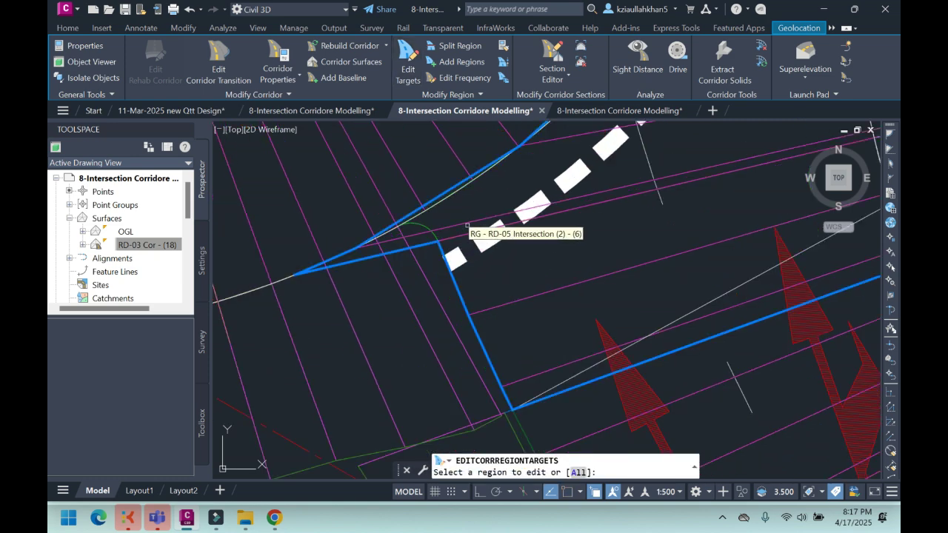
{"action": "left_click", "coordinate": [447, 249]}
{"action": "right_click", "coordinate": [466, 224]}
{"action": "left_click", "coordinate": [489, 234]}
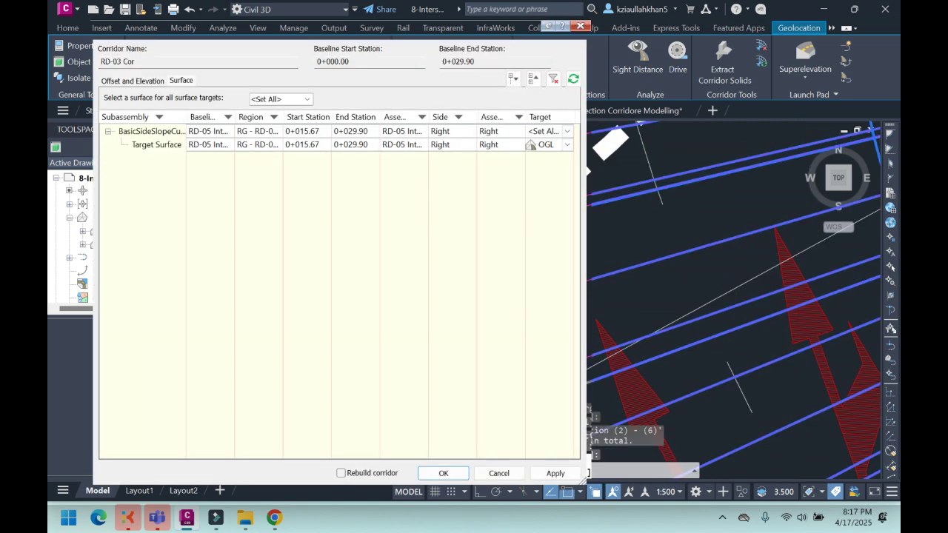
{"action": "left_click", "coordinate": [133, 81]}
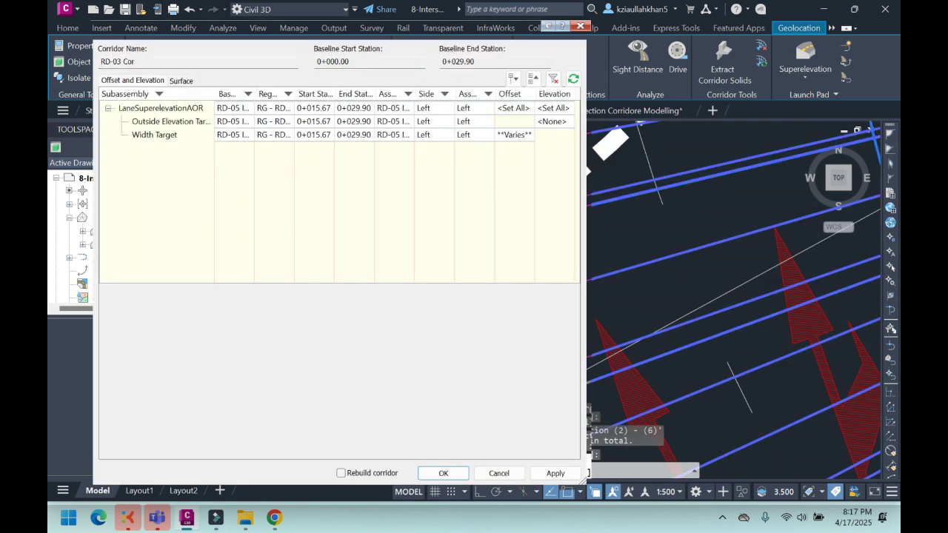
{"action": "left_click", "coordinate": [514, 135]}
{"action": "left_click", "coordinate": [562, 342]}
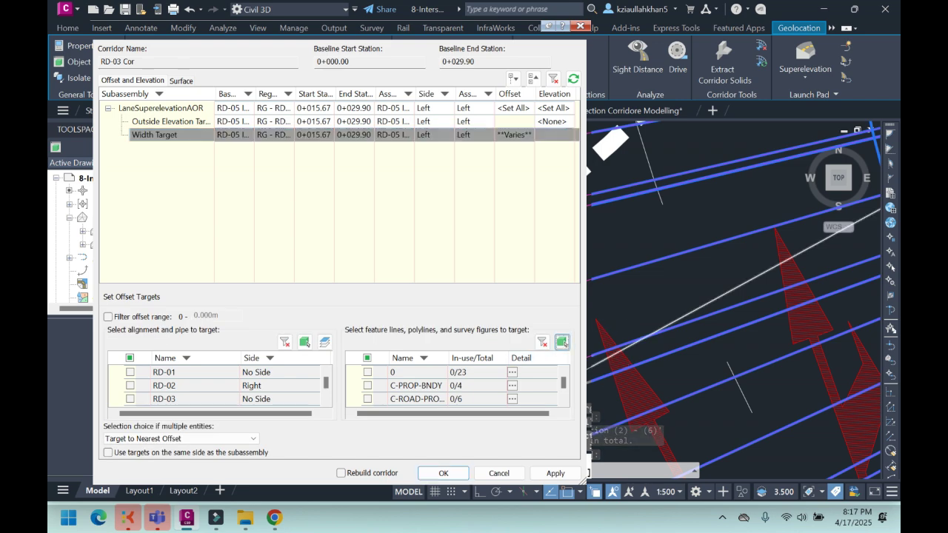
{"action": "left_click", "coordinate": [400, 215]}
{"action": "key", "text": "Return"}
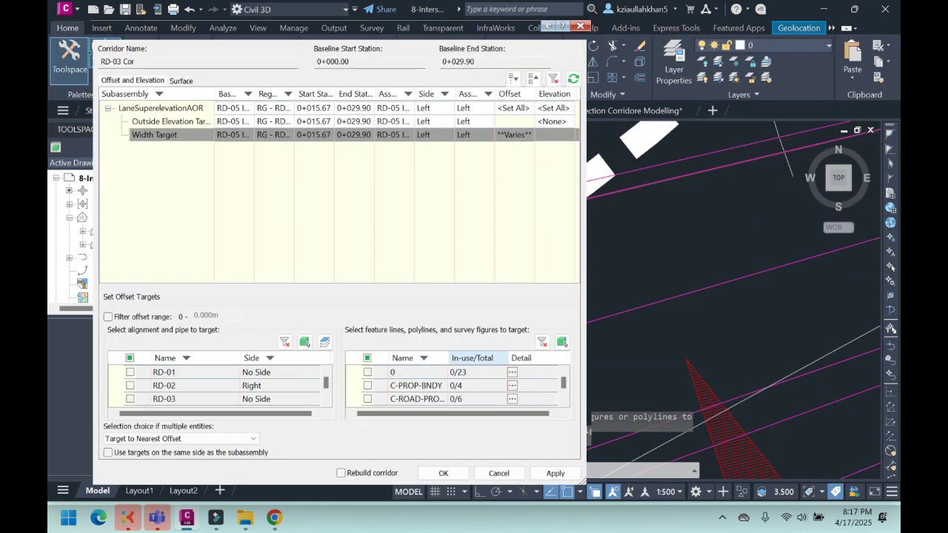
{"action": "left_click", "coordinate": [442, 473]}
{"action": "scroll", "coordinate": [465, 281], "scroll_direction": "down", "scroll_amount": 6}
{"action": "scroll", "coordinate": [460, 252], "scroll_direction": "up", "scroll_amount": 4}
{"action": "scroll", "coordinate": [459, 246], "scroll_direction": "down", "scroll_amount": 5}
{"action": "key", "text": "Escape"}
Step: Examine the corridor around the roundabout and the Road 3 approach, as well as the assembly sections drawn outside the plan
{"action": "scroll", "coordinate": [519, 244], "scroll_direction": "up", "scroll_amount": 3}
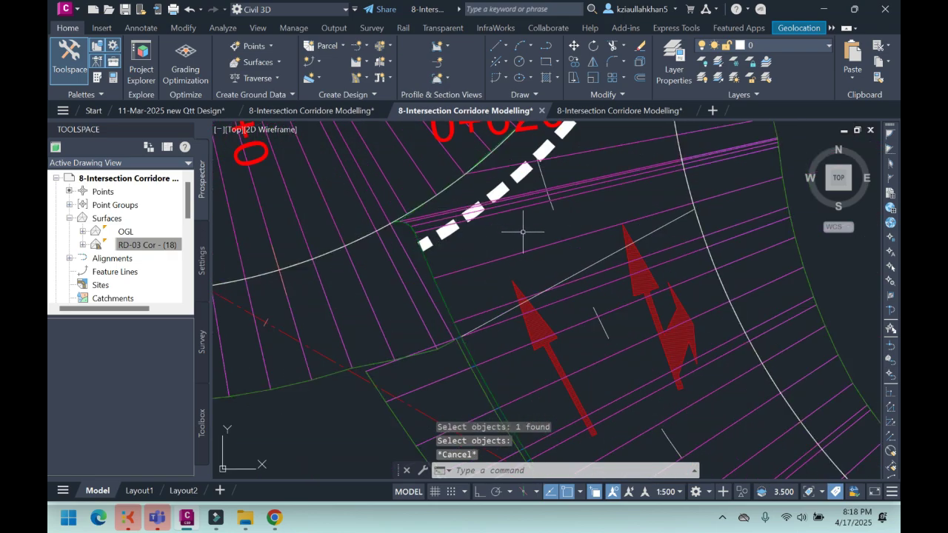
{"action": "scroll", "coordinate": [545, 222], "scroll_direction": "up", "scroll_amount": 1}
{"action": "scroll", "coordinate": [546, 222], "scroll_direction": "down", "scroll_amount": 5}
{"action": "scroll", "coordinate": [455, 237], "scroll_direction": "up", "scroll_amount": 3}
{"action": "scroll", "coordinate": [459, 252], "scroll_direction": "down", "scroll_amount": 3}
{"action": "scroll", "coordinate": [503, 296], "scroll_direction": "up", "scroll_amount": 1}
{"action": "scroll", "coordinate": [504, 282], "scroll_direction": "up", "scroll_amount": 2}
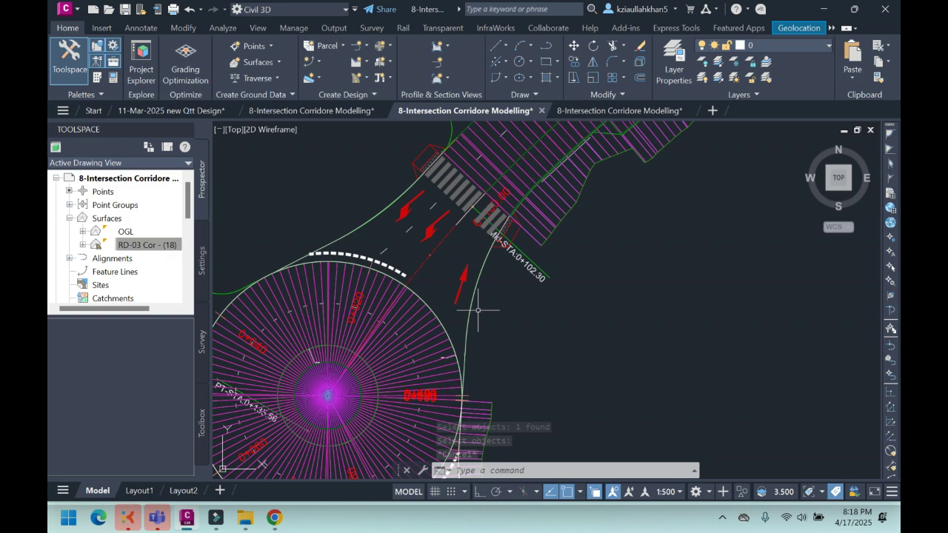
{"action": "scroll", "coordinate": [473, 320], "scroll_direction": "down", "scroll_amount": 5}
{"action": "scroll", "coordinate": [475, 323], "scroll_direction": "up", "scroll_amount": 4}
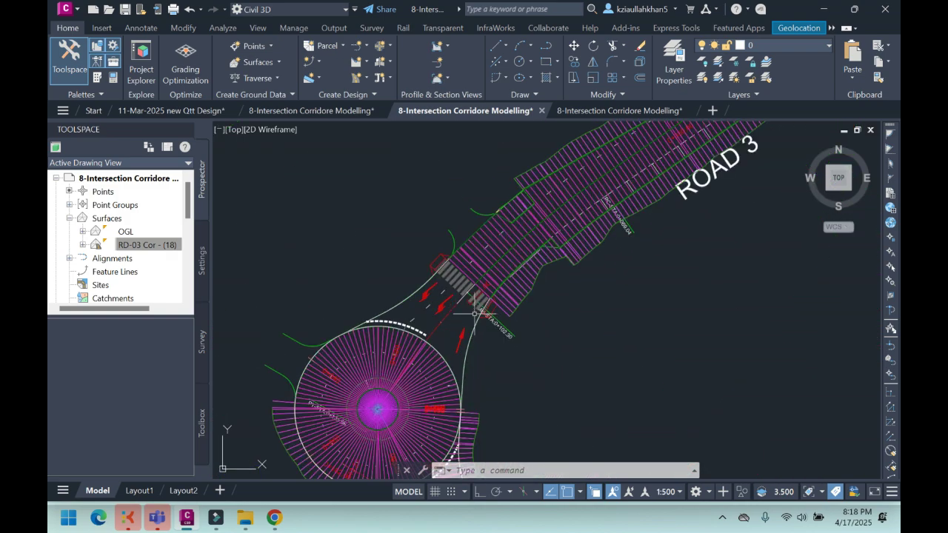
{"action": "scroll", "coordinate": [478, 301], "scroll_direction": "down", "scroll_amount": 8}
{"action": "scroll", "coordinate": [568, 282], "scroll_direction": "up", "scroll_amount": 2}
{"action": "scroll", "coordinate": [568, 282], "scroll_direction": "up", "scroll_amount": 6}
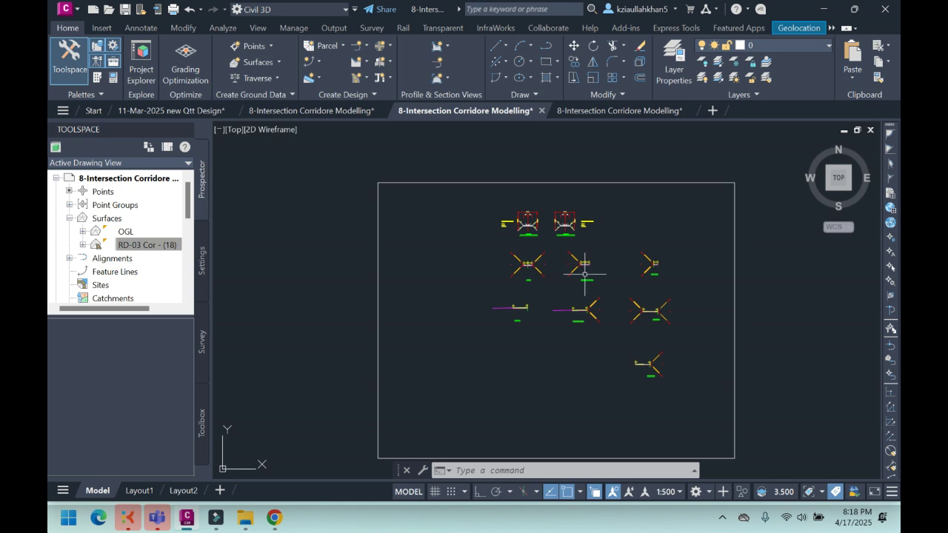
{"action": "scroll", "coordinate": [585, 275], "scroll_direction": "up", "scroll_amount": 6}
{"action": "scroll", "coordinate": [576, 315], "scroll_direction": "down", "scroll_amount": 6}
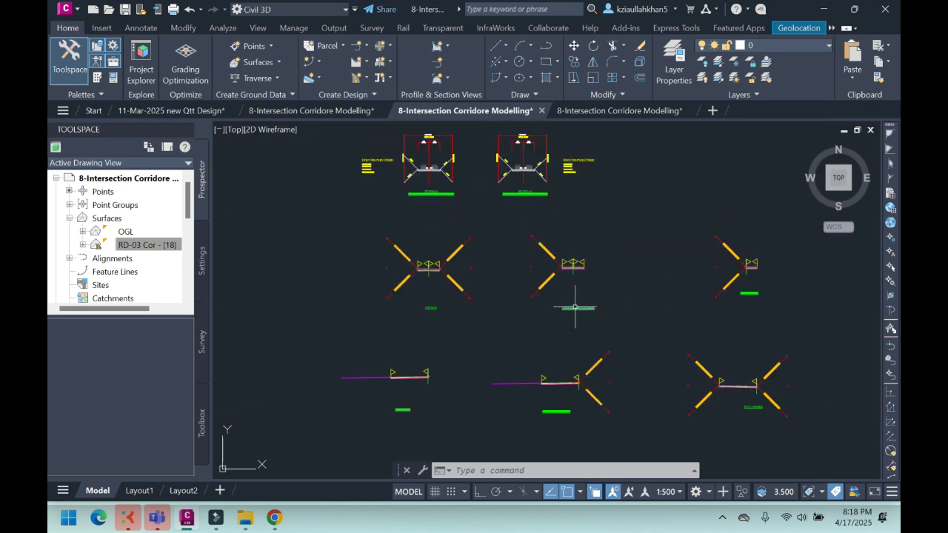
Step: Inspect the RD-03 Intersection assembly and the unmodelled gap between the roundabout and the Road 3 corridor
{"action": "scroll", "coordinate": [656, 265], "scroll_direction": "down", "scroll_amount": 1}
{"action": "scroll", "coordinate": [731, 292], "scroll_direction": "up", "scroll_amount": 6}
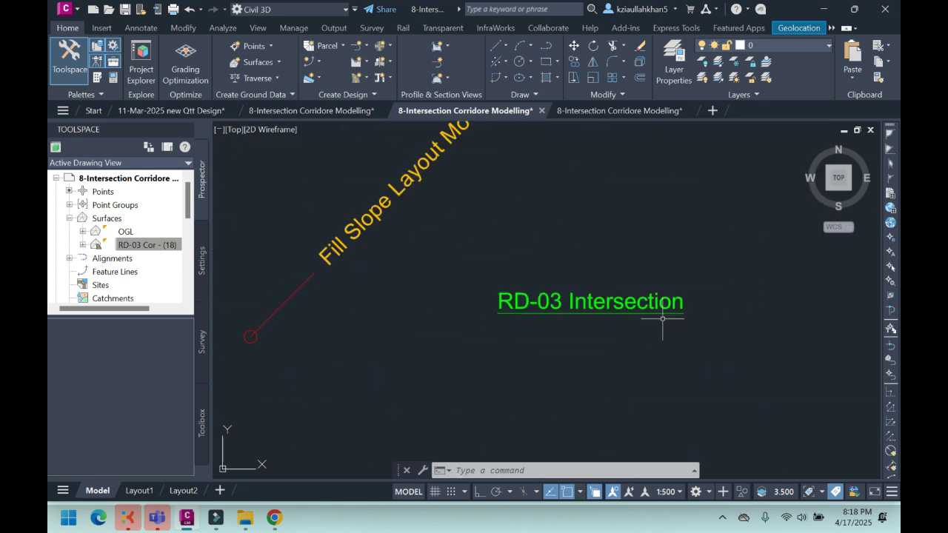
{"action": "scroll", "coordinate": [558, 335], "scroll_direction": "down", "scroll_amount": 3}
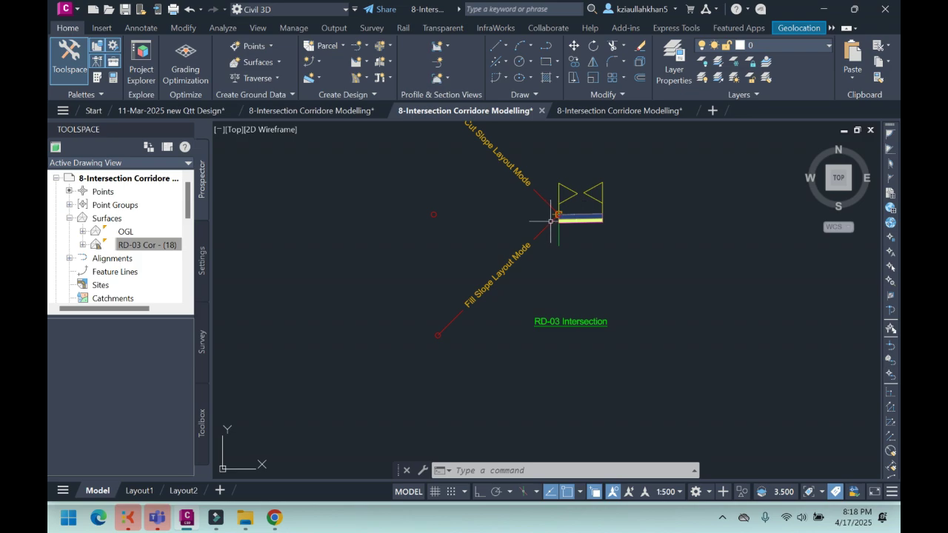
{"action": "scroll", "coordinate": [550, 221], "scroll_direction": "down", "scroll_amount": 8}
{"action": "scroll", "coordinate": [431, 294], "scroll_direction": "up", "scroll_amount": 6}
{"action": "scroll", "coordinate": [431, 294], "scroll_direction": "up", "scroll_amount": 2}
{"action": "scroll", "coordinate": [370, 249], "scroll_direction": "down", "scroll_amount": 10}
{"action": "scroll", "coordinate": [543, 252], "scroll_direction": "up", "scroll_amount": 12}
{"action": "scroll", "coordinate": [535, 259], "scroll_direction": "down", "scroll_amount": 5}
{"action": "scroll", "coordinate": [508, 308], "scroll_direction": "up", "scroll_amount": 5}
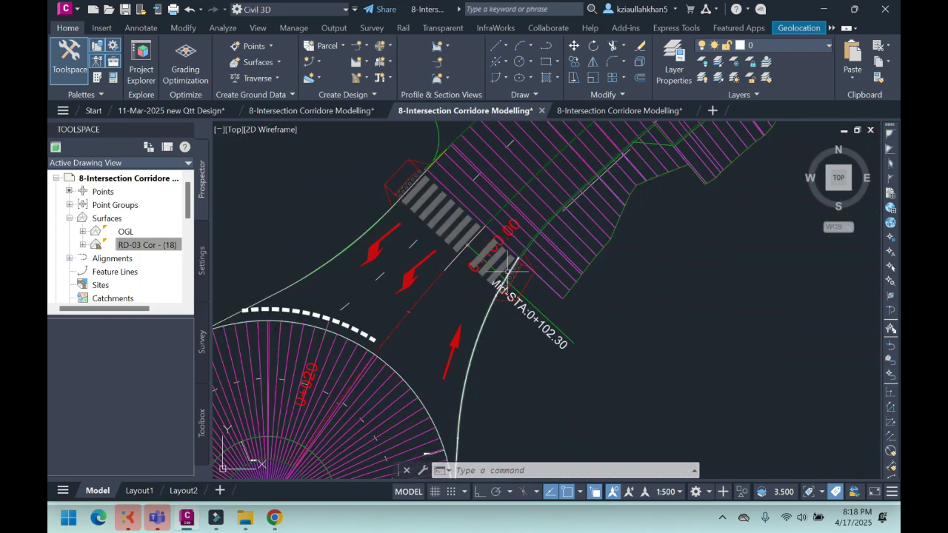
{"action": "scroll", "coordinate": [512, 297], "scroll_direction": "down", "scroll_amount": 2}
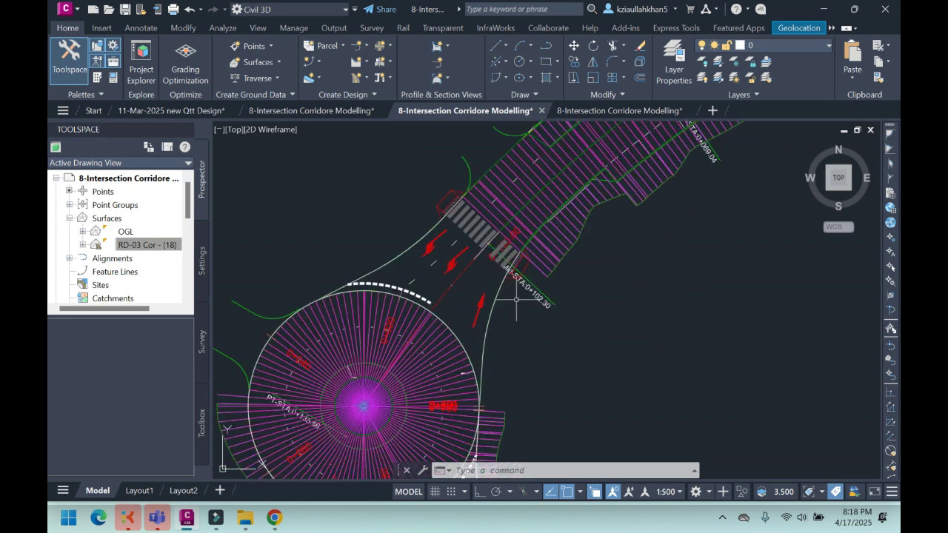
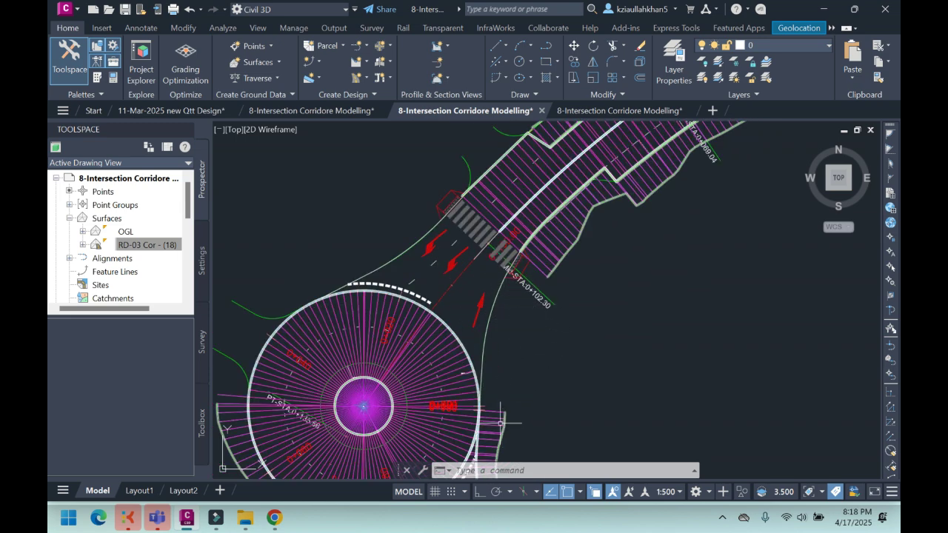
{"action": "scroll", "coordinate": [512, 356], "scroll_direction": "down", "scroll_amount": 2}
{"action": "scroll", "coordinate": [518, 385], "scroll_direction": "up", "scroll_amount": 2}
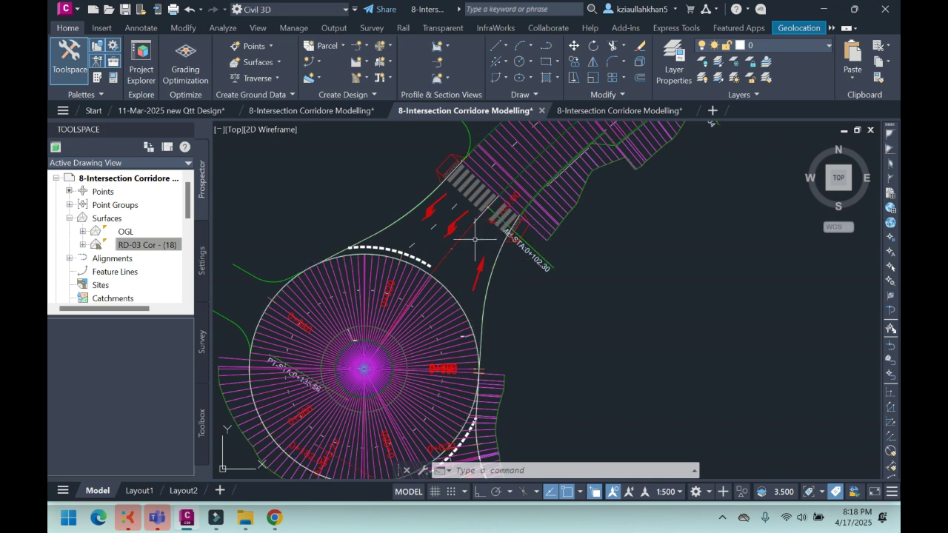
{"action": "scroll", "coordinate": [486, 249], "scroll_direction": "down", "scroll_amount": 2}
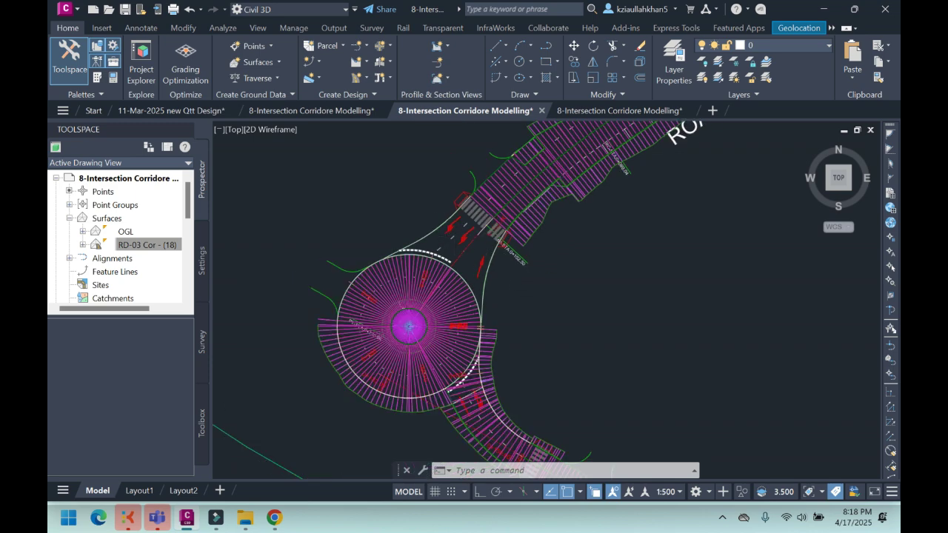
Step: Add major station labels in the Perpendicular with Tick style at a 5 m increment to the RD-03 RS alignment
{"action": "scroll", "coordinate": [433, 234], "scroll_direction": "up", "scroll_amount": 2}
{"action": "left_click", "coordinate": [434, 234]}
{"action": "right_click", "coordinate": [400, 244]}
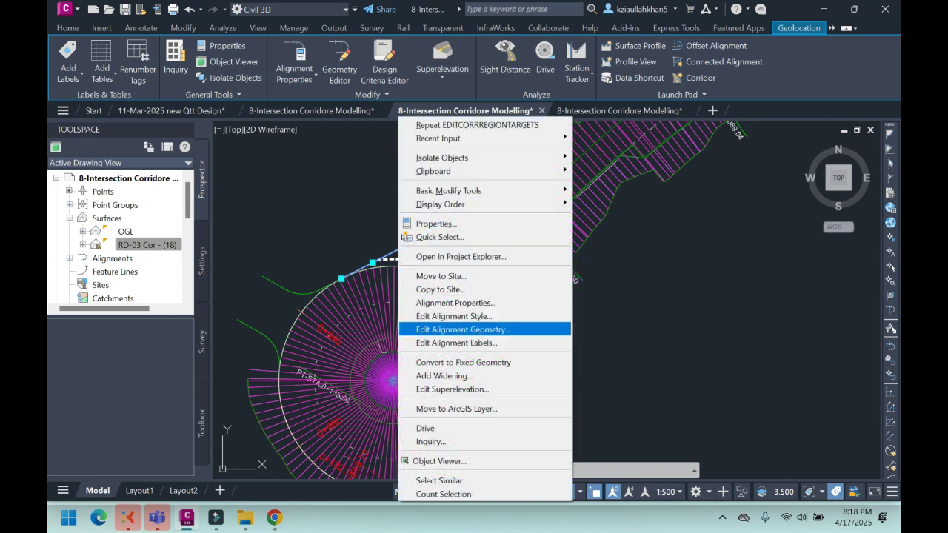
{"action": "left_click", "coordinate": [457, 343]}
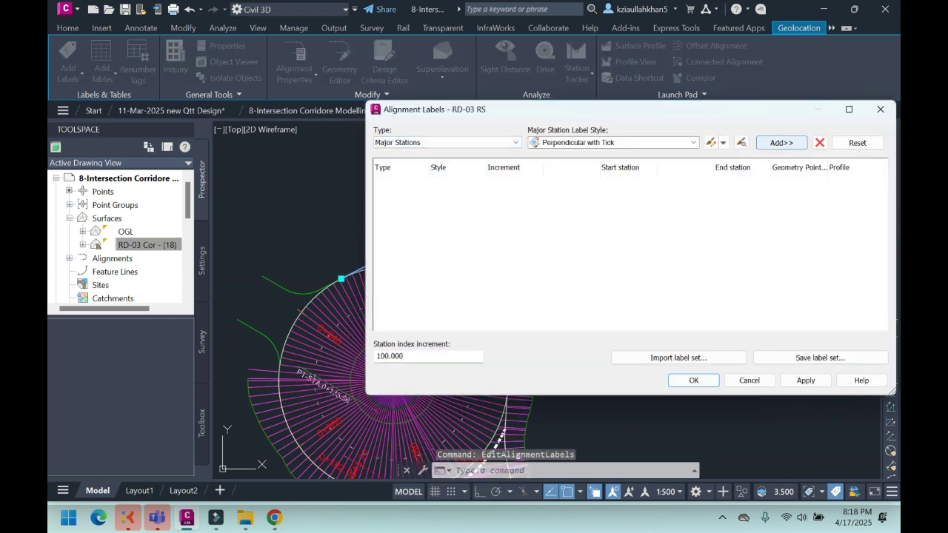
{"action": "key", "text": "Return"}
{"action": "left_click", "coordinate": [513, 183]}
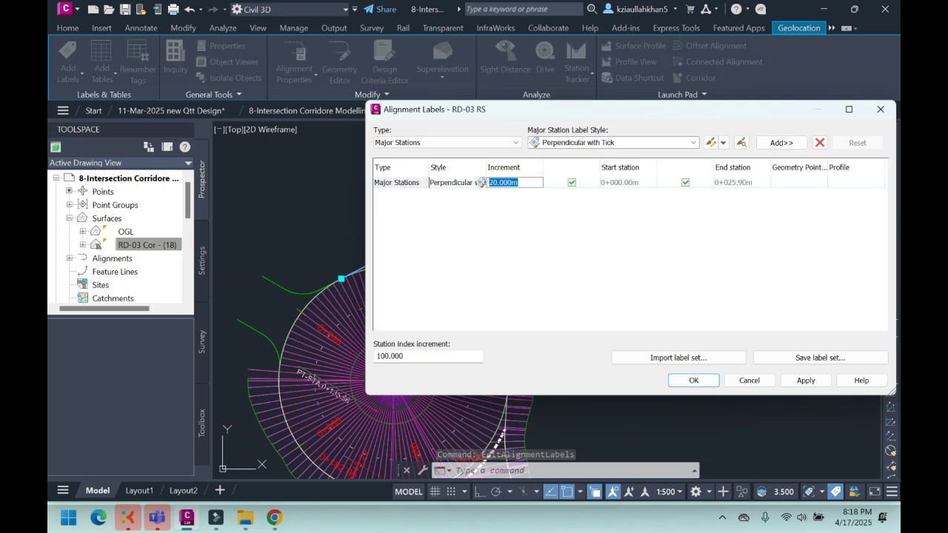
{"action": "key", "text": "Return"}
{"action": "key", "text": "Return"}
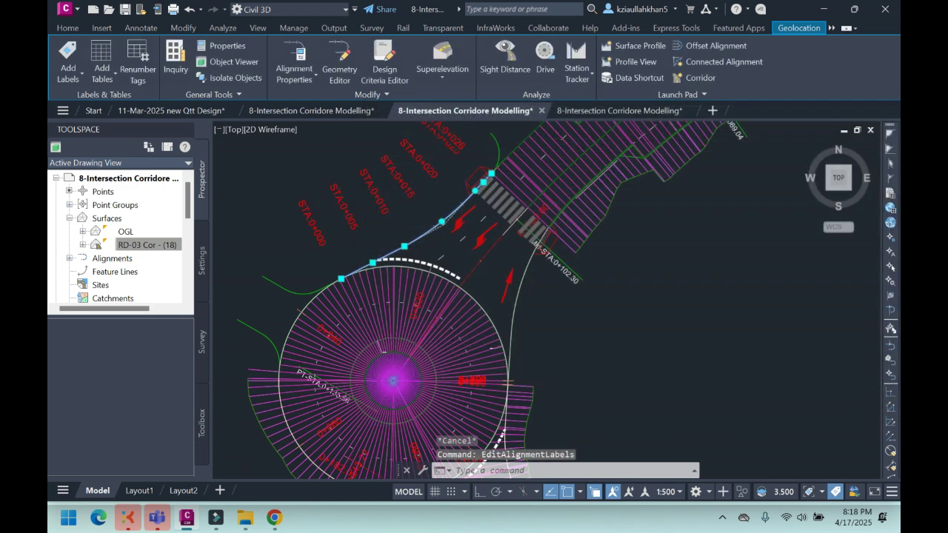
{"action": "scroll", "coordinate": [364, 237], "scroll_direction": "up", "scroll_amount": 2}
{"action": "scroll", "coordinate": [382, 252], "scroll_direction": "down", "scroll_amount": 2}
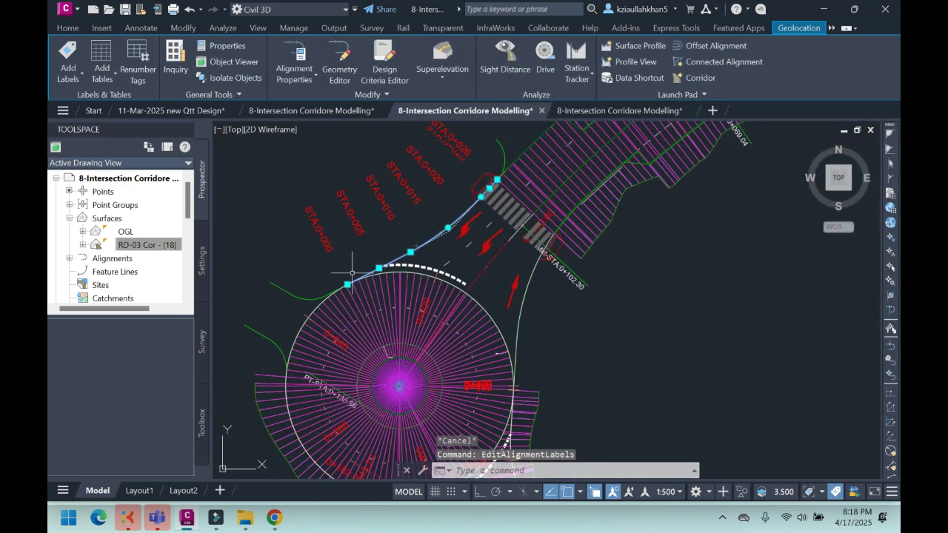
{"action": "left_click", "coordinate": [541, 269]}
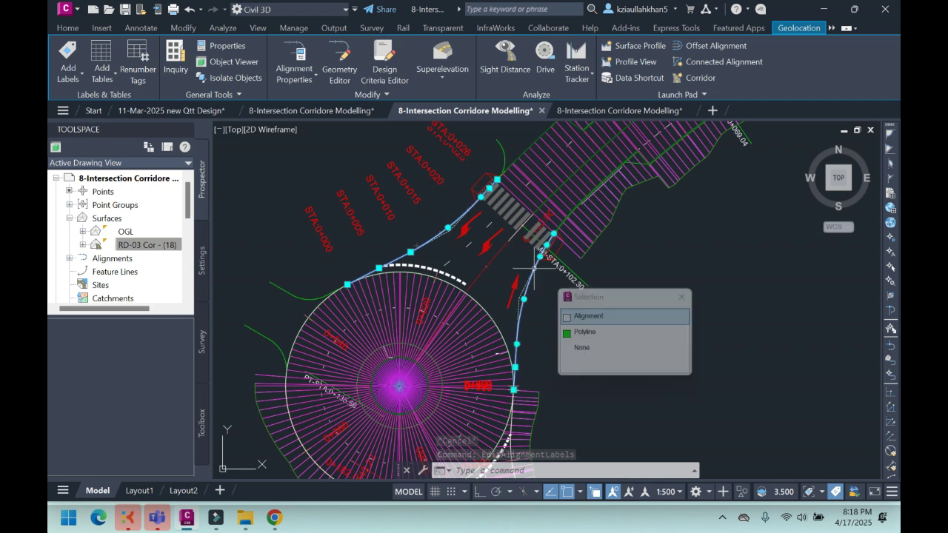
{"action": "right_click", "coordinate": [552, 180]}
{"action": "key", "text": "Escape"}
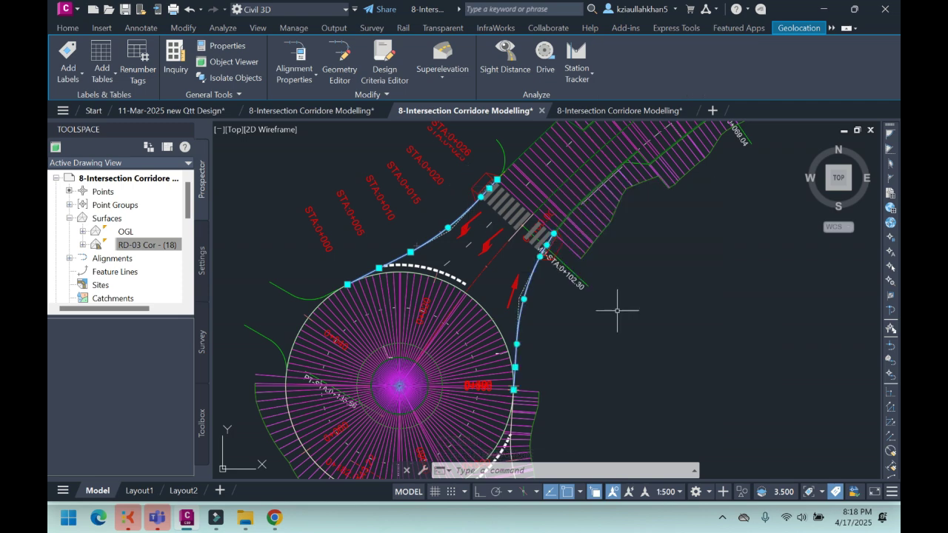
{"action": "key", "text": "Escape"}
{"action": "left_click", "coordinate": [526, 282]}
{"action": "left_click", "coordinate": [585, 332]}
{"action": "right_click", "coordinate": [632, 215]}
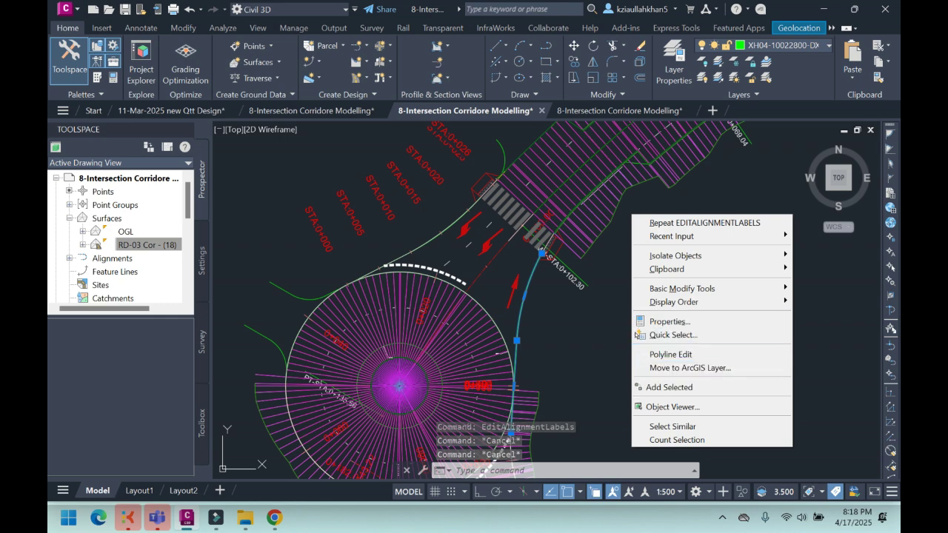
{"action": "key", "text": "Escape"}
{"action": "key", "text": "Escape"}
Step: Add major station labels in the Perpendicular with Tick style at a 5 m increment to the RD-03 LS alignment
{"action": "left_click", "coordinate": [526, 283]}
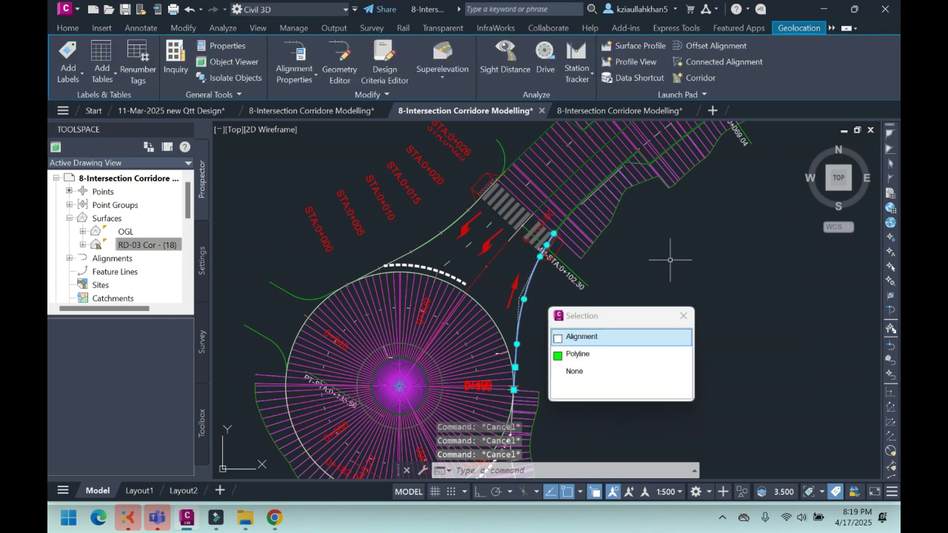
{"action": "right_click", "coordinate": [676, 251]}
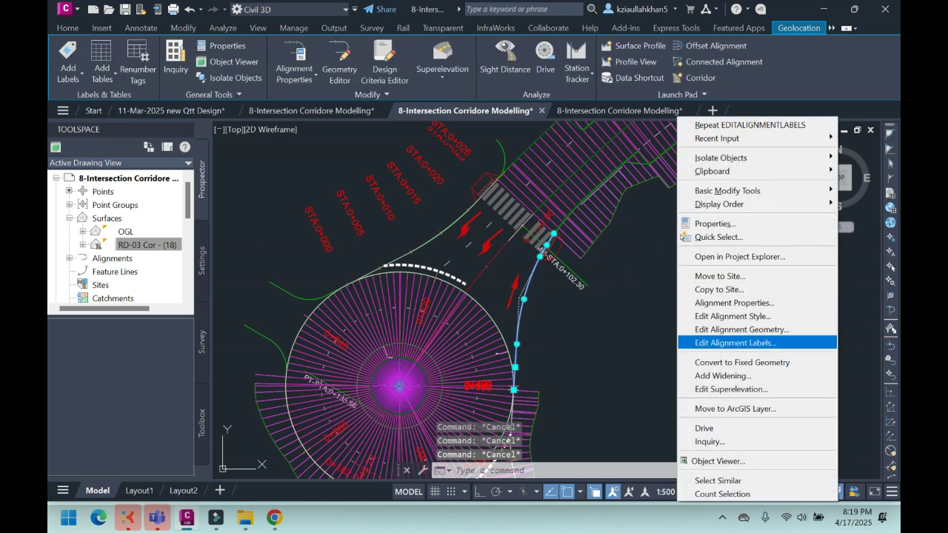
{"action": "left_click", "coordinate": [729, 343]}
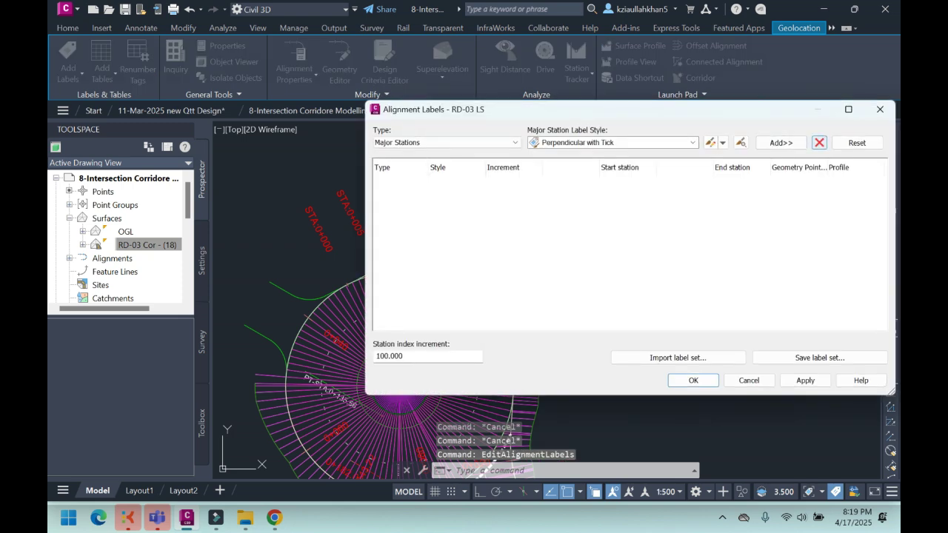
{"action": "left_click", "coordinate": [781, 142]}
{"action": "left_click", "coordinate": [513, 182]}
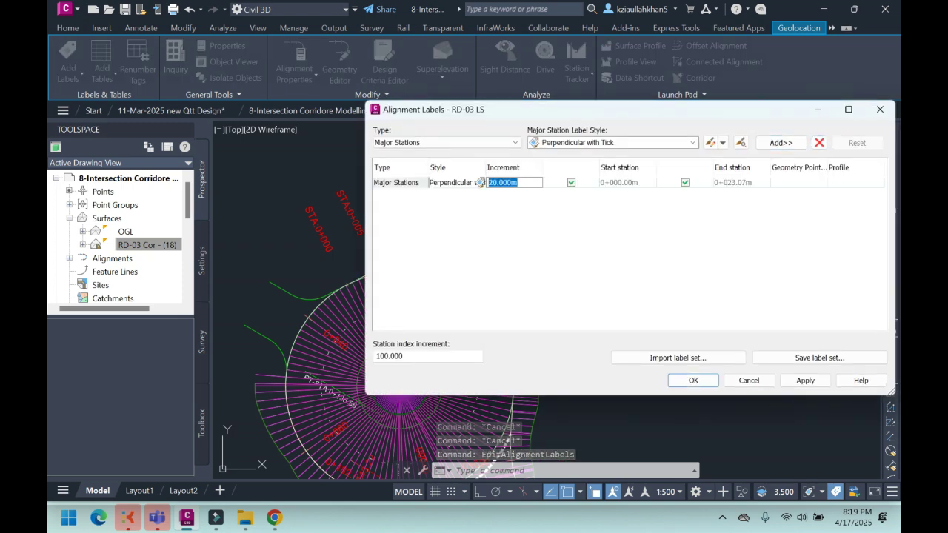
{"action": "key", "text": "Return"}
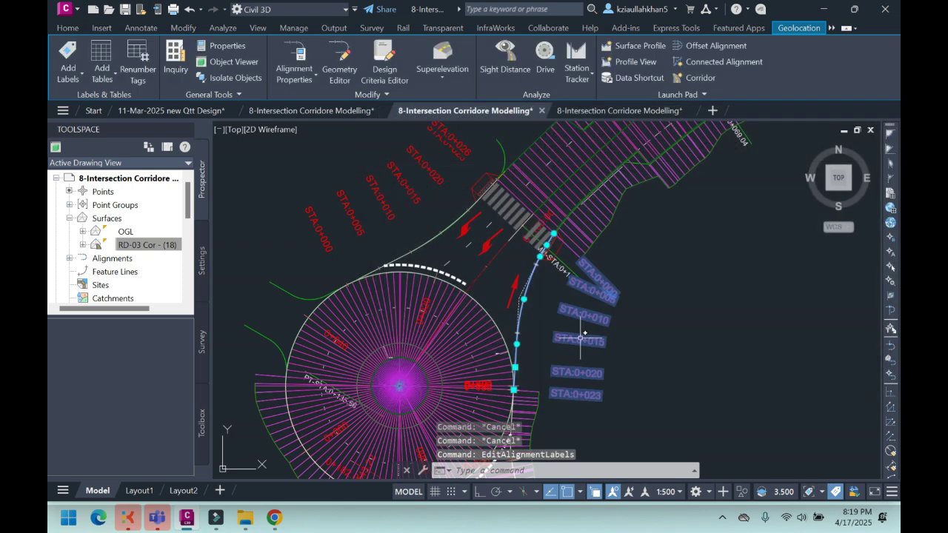
Step: Check the station labels on both edges of the Road 3 entry and the profile views outside the plan
{"action": "scroll", "coordinate": [612, 327], "scroll_direction": "up", "scroll_amount": 2}
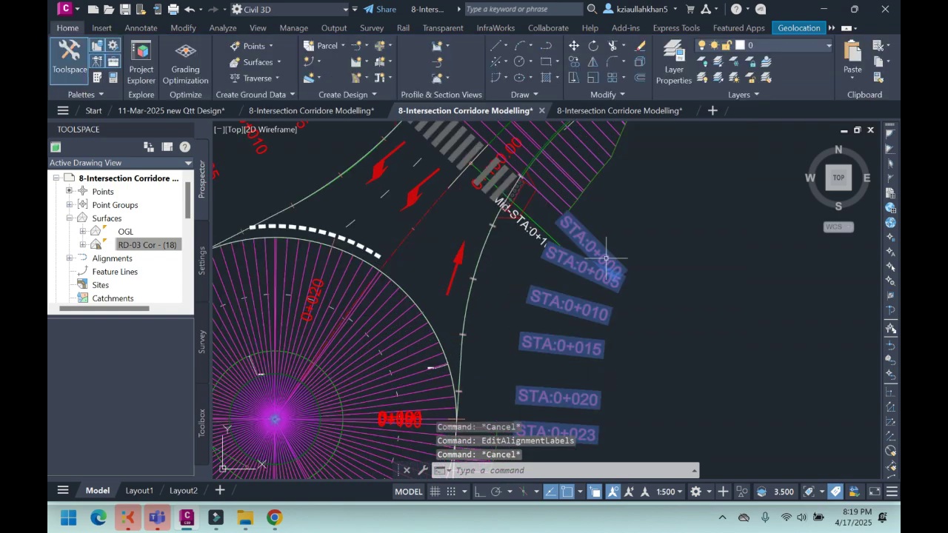
{"action": "scroll", "coordinate": [605, 258], "scroll_direction": "down", "scroll_amount": 3}
{"action": "scroll", "coordinate": [518, 263], "scroll_direction": "up", "scroll_amount": 3}
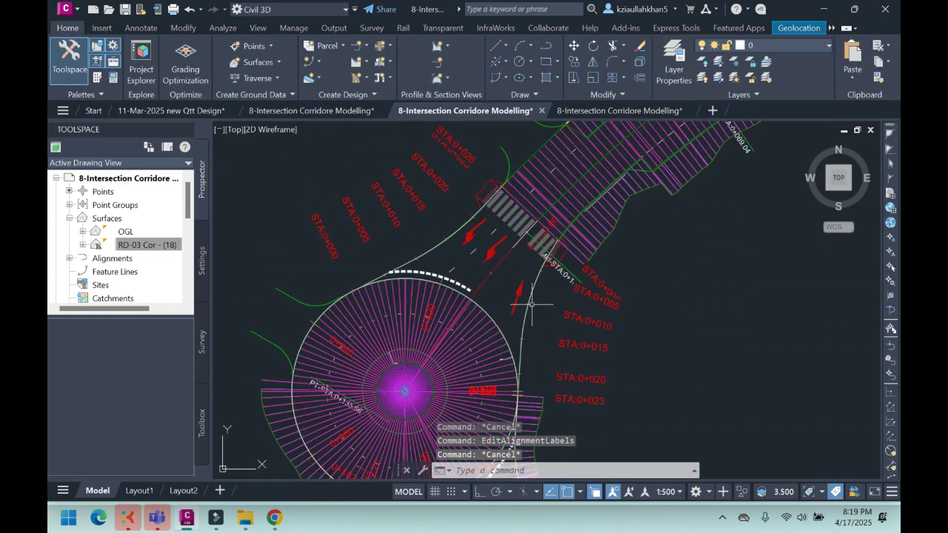
{"action": "scroll", "coordinate": [526, 252], "scroll_direction": "down", "scroll_amount": 3}
{"action": "scroll", "coordinate": [535, 235], "scroll_direction": "down", "scroll_amount": 5}
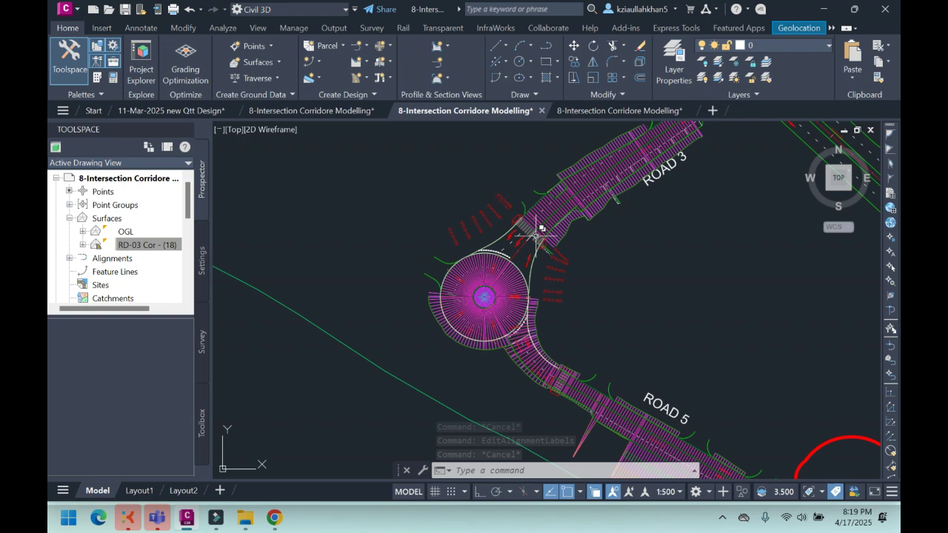
{"action": "scroll", "coordinate": [482, 341], "scroll_direction": "up", "scroll_amount": 8}
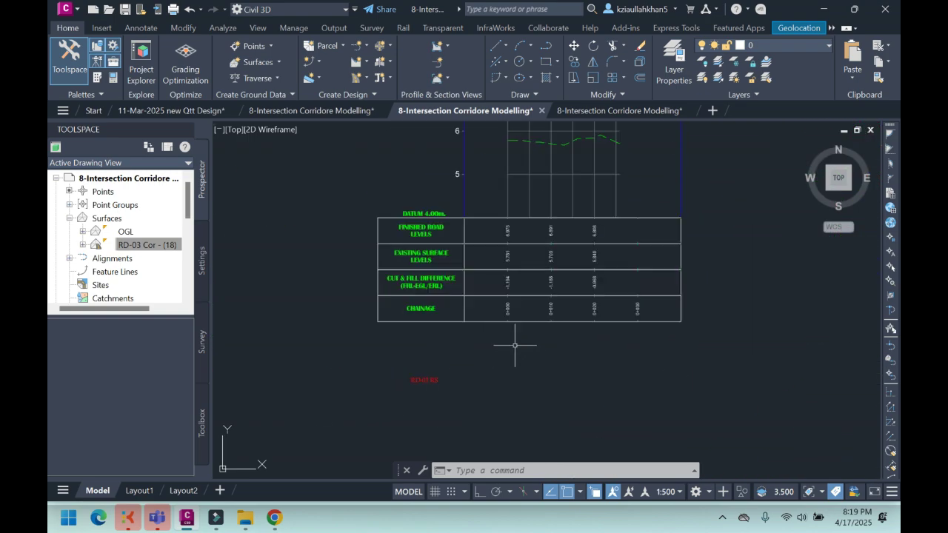
{"action": "scroll", "coordinate": [432, 383], "scroll_direction": "down", "scroll_amount": 3}
{"action": "scroll", "coordinate": [432, 383], "scroll_direction": "down", "scroll_amount": 3}
{"action": "scroll", "coordinate": [551, 241], "scroll_direction": "up", "scroll_amount": 6}
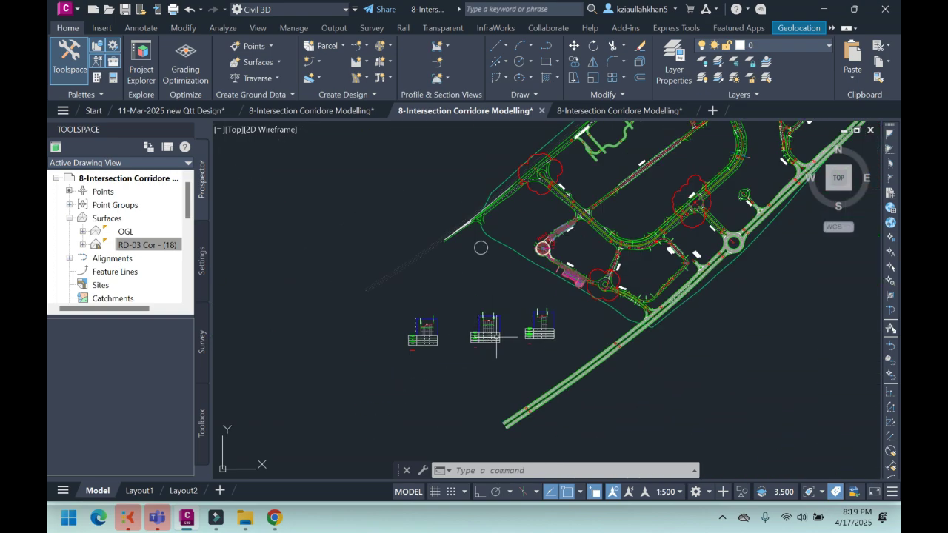
{"action": "scroll", "coordinate": [551, 242], "scroll_direction": "up", "scroll_amount": 6}
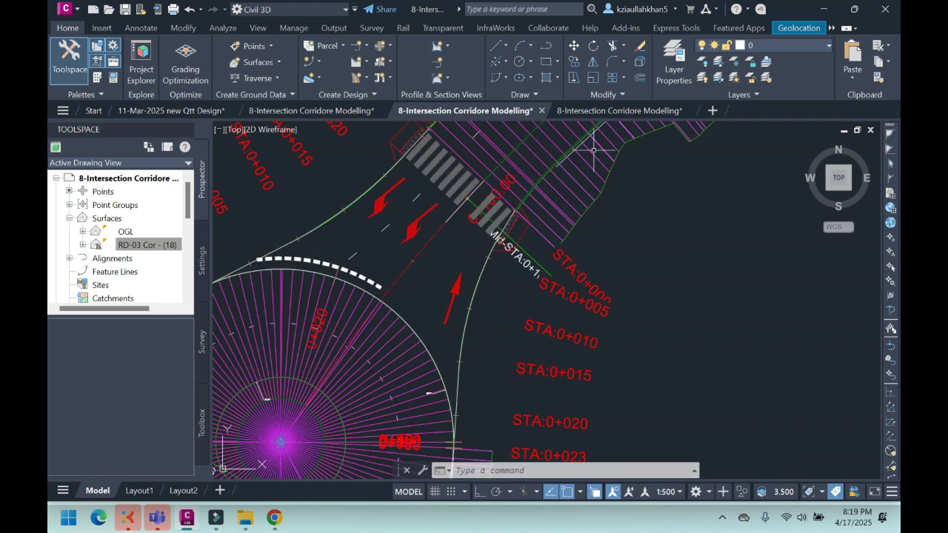
Step: Add a corridor baseline using alignment RD-03 LS, profile RD-03 LS FG and the RD-03 Intersection assembly
{"action": "left_click", "coordinate": [576, 176]}
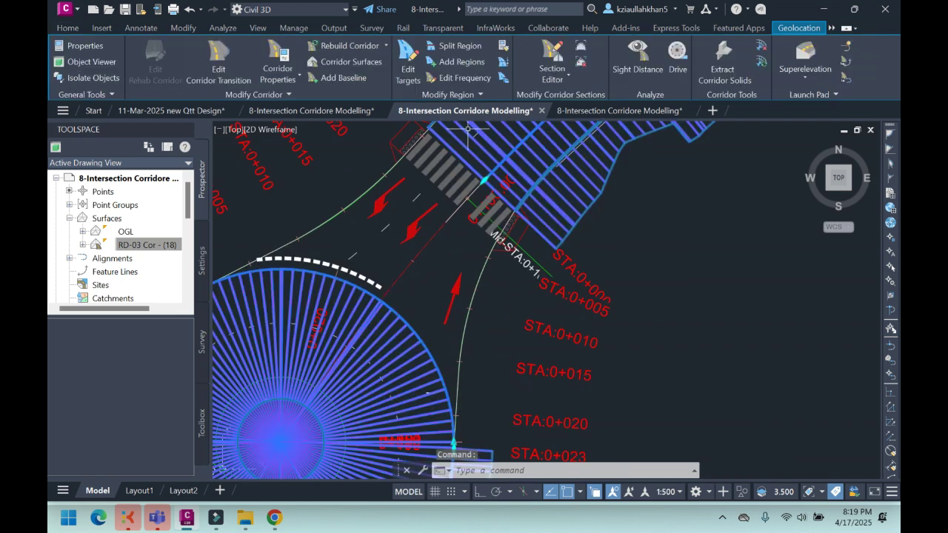
{"action": "left_click", "coordinate": [339, 77]}
{"action": "left_click", "coordinate": [414, 136]}
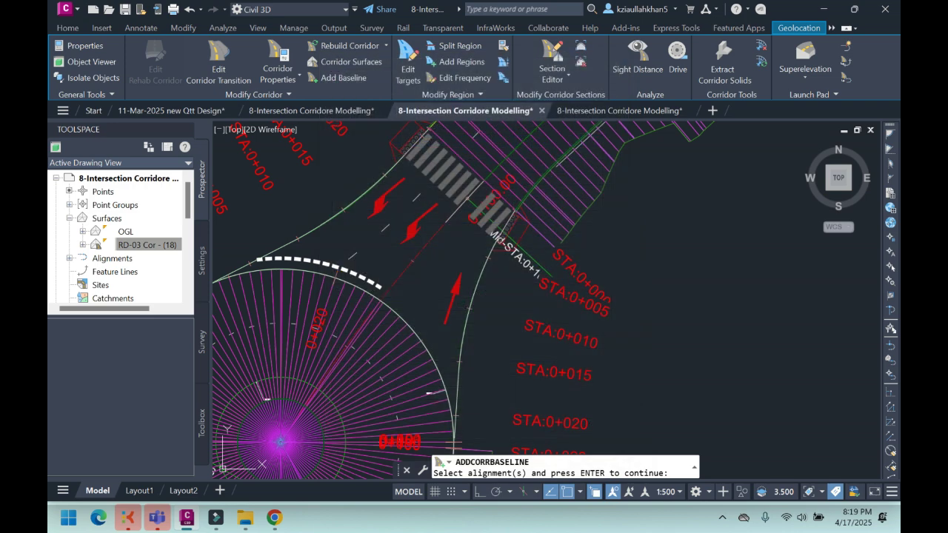
{"action": "left_click", "coordinate": [487, 261]}
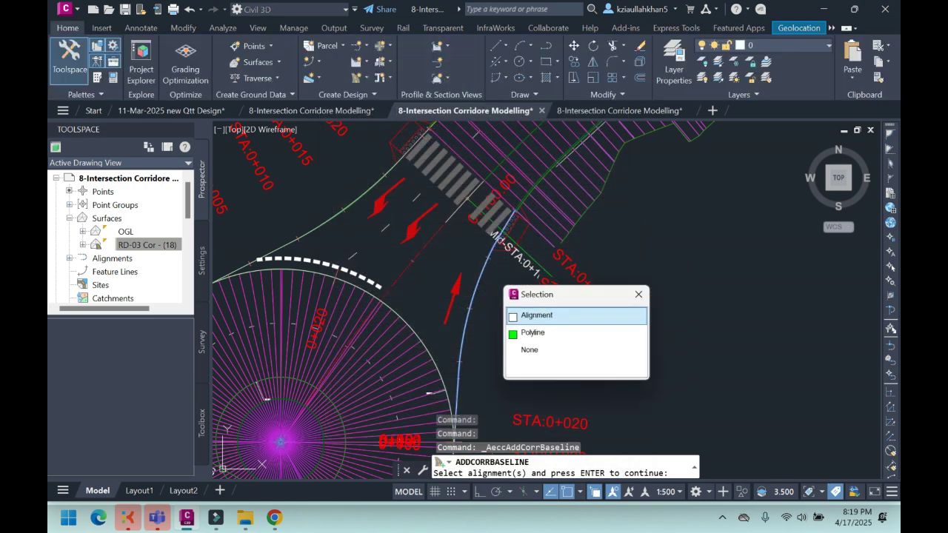
{"action": "left_click", "coordinate": [536, 315]}
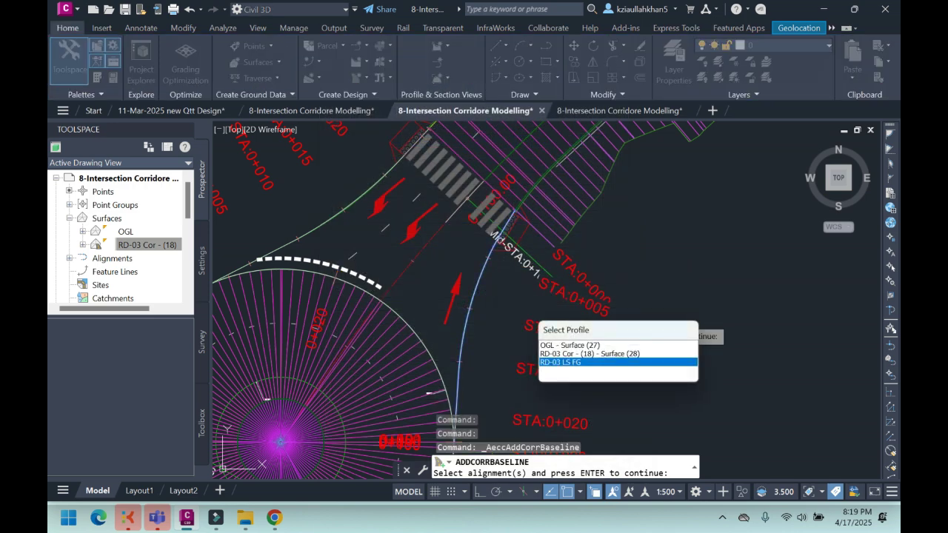
{"action": "left_click", "coordinate": [561, 362]}
{"action": "key", "text": "Return"}
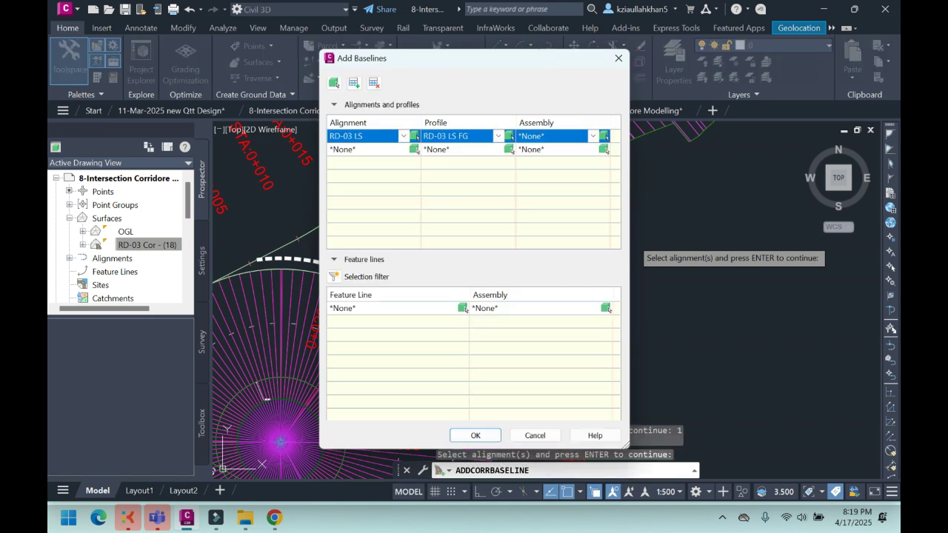
{"action": "left_click", "coordinate": [593, 136]}
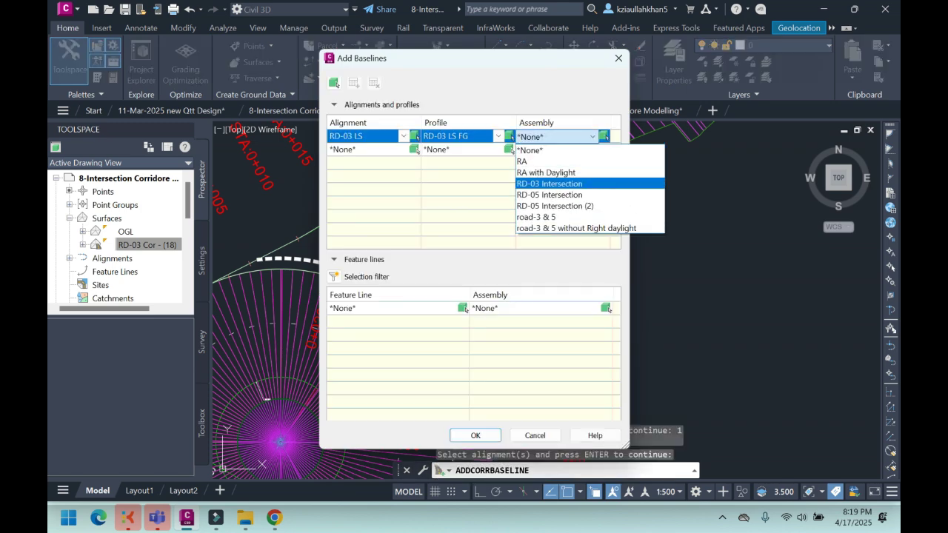
{"action": "key", "text": "Return"}
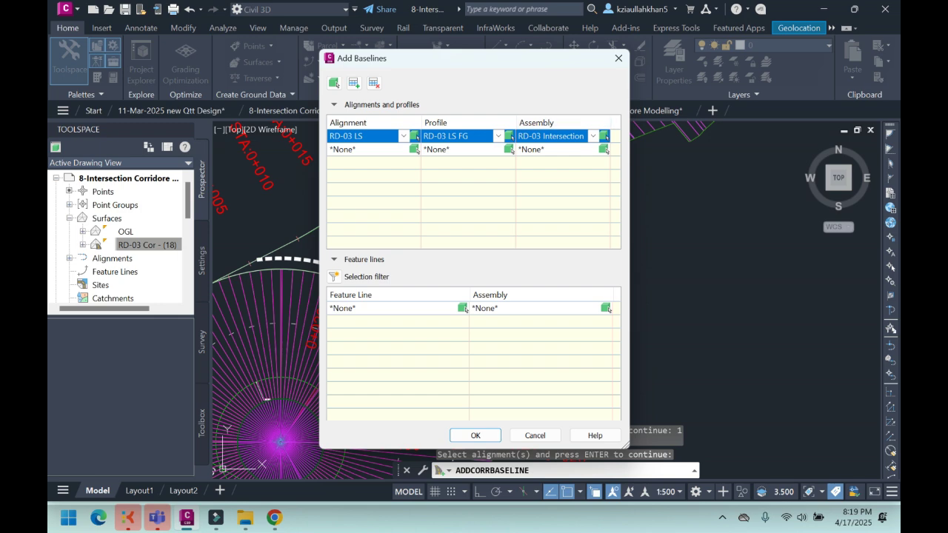
{"action": "left_click", "coordinate": [476, 435]}
Step: Add a corridor region on the RD-05 Intersection (3) baseline along the Road 3 edge, from station 0+000.00 to 0+023.07
{"action": "scroll", "coordinate": [473, 221], "scroll_direction": "down", "scroll_amount": 6}
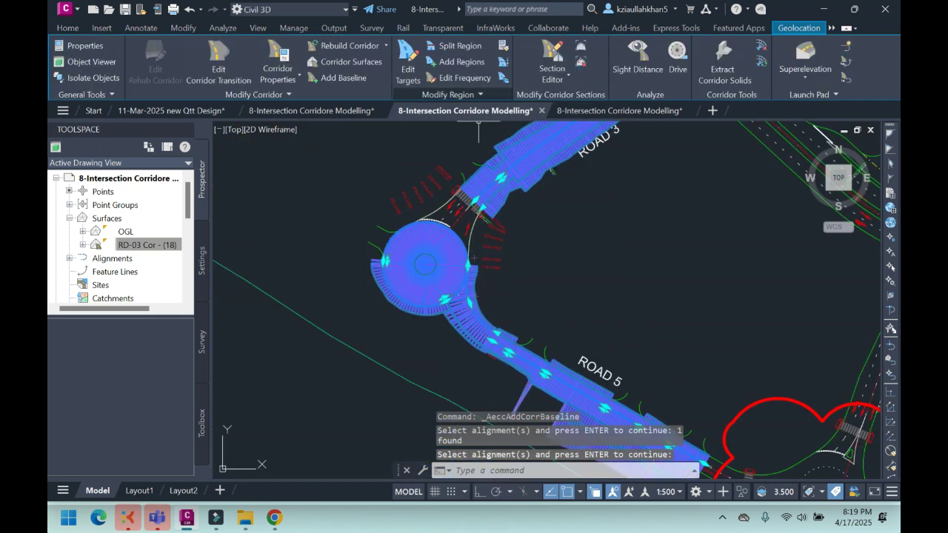
{"action": "left_click", "coordinate": [461, 62]}
{"action": "scroll", "coordinate": [491, 231], "scroll_direction": "up", "scroll_amount": 8}
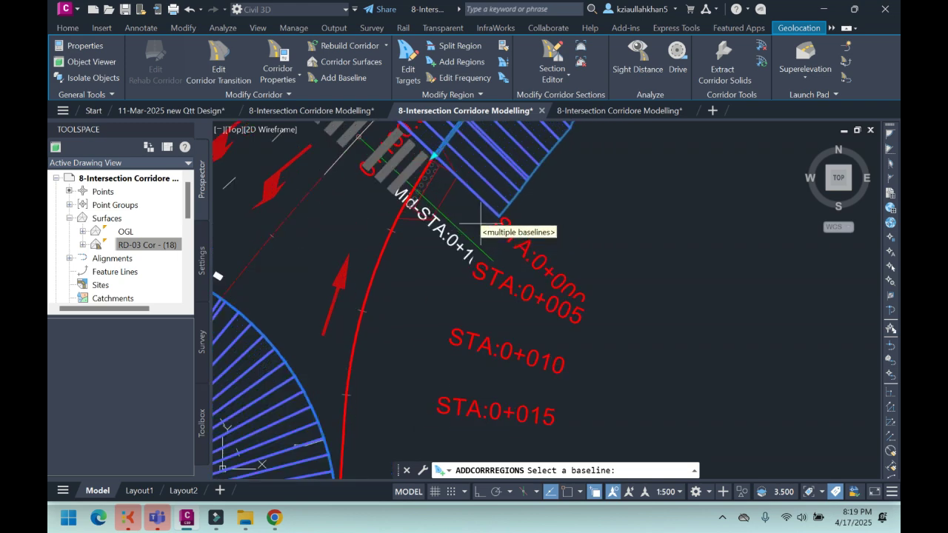
{"action": "left_click", "coordinate": [359, 229]}
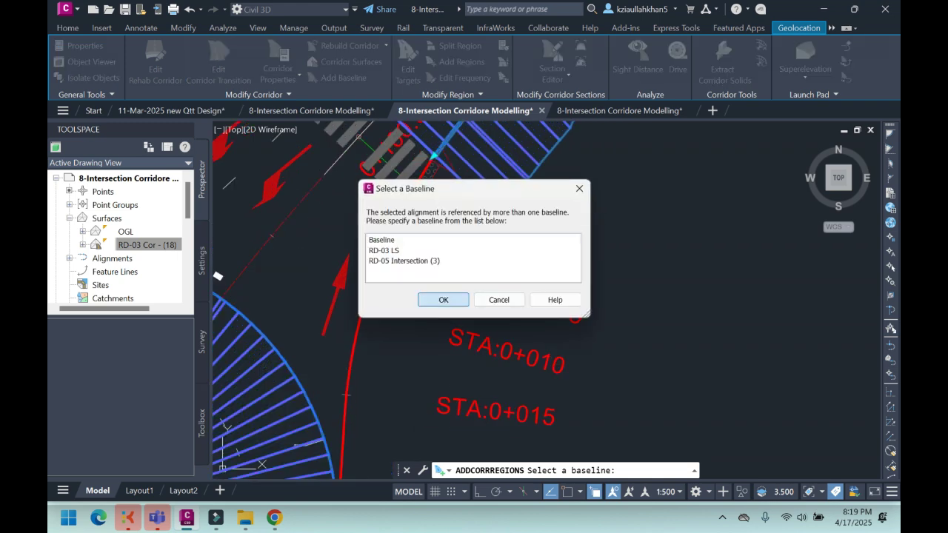
{"action": "left_click", "coordinate": [443, 300]}
{"action": "scroll", "coordinate": [493, 227], "scroll_direction": "up", "scroll_amount": 6}
{"action": "scroll", "coordinate": [485, 230], "scroll_direction": "down", "scroll_amount": 4}
{"action": "scroll", "coordinate": [485, 232], "scroll_direction": "down", "scroll_amount": 3}
{"action": "scroll", "coordinate": [425, 213], "scroll_direction": "up", "scroll_amount": 4}
{"action": "scroll", "coordinate": [444, 191], "scroll_direction": "down", "scroll_amount": 1}
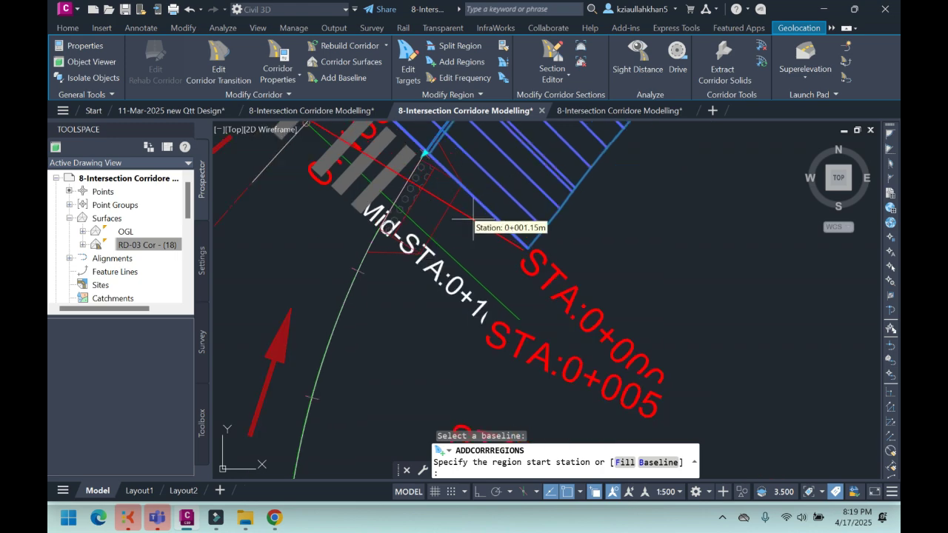
{"action": "scroll", "coordinate": [481, 237], "scroll_direction": "down", "scroll_amount": 2}
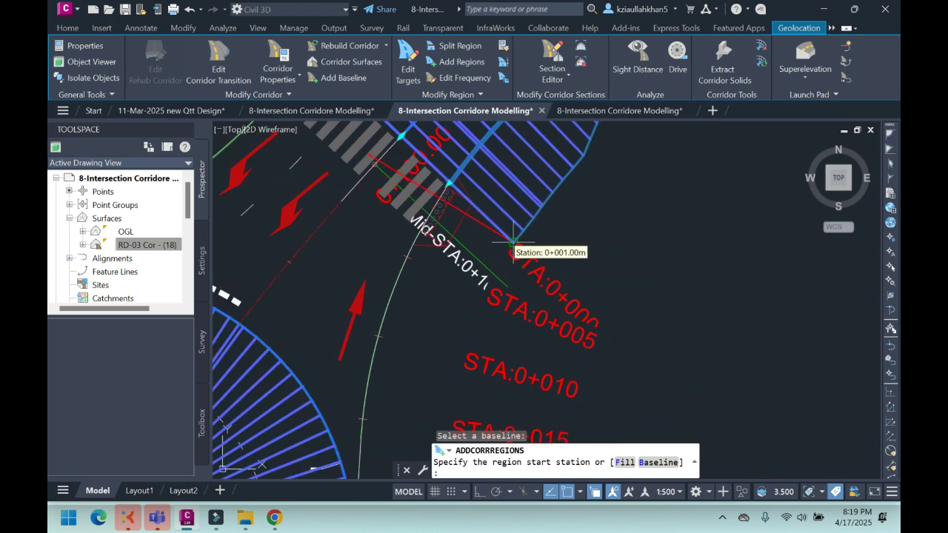
{"action": "scroll", "coordinate": [449, 198], "scroll_direction": "up", "scroll_amount": 2}
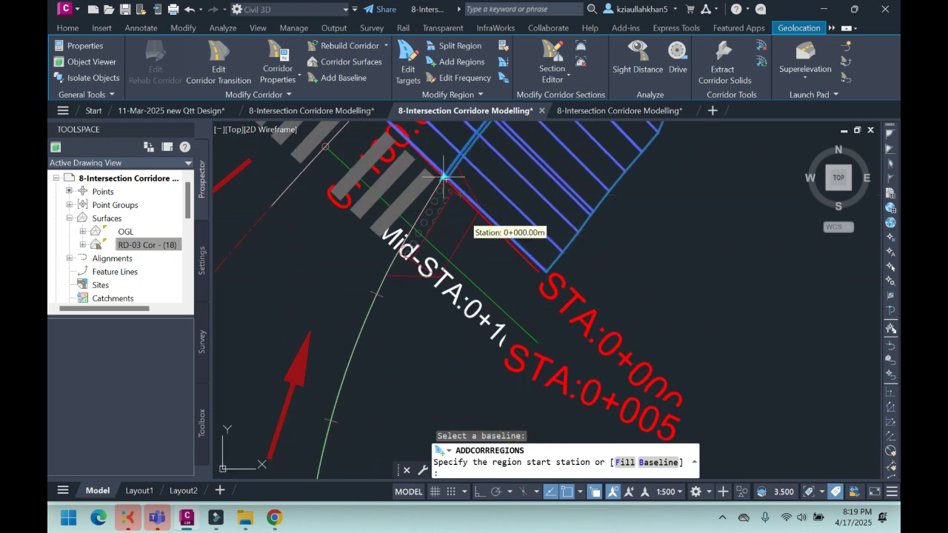
{"action": "scroll", "coordinate": [443, 179], "scroll_direction": "up", "scroll_amount": 2}
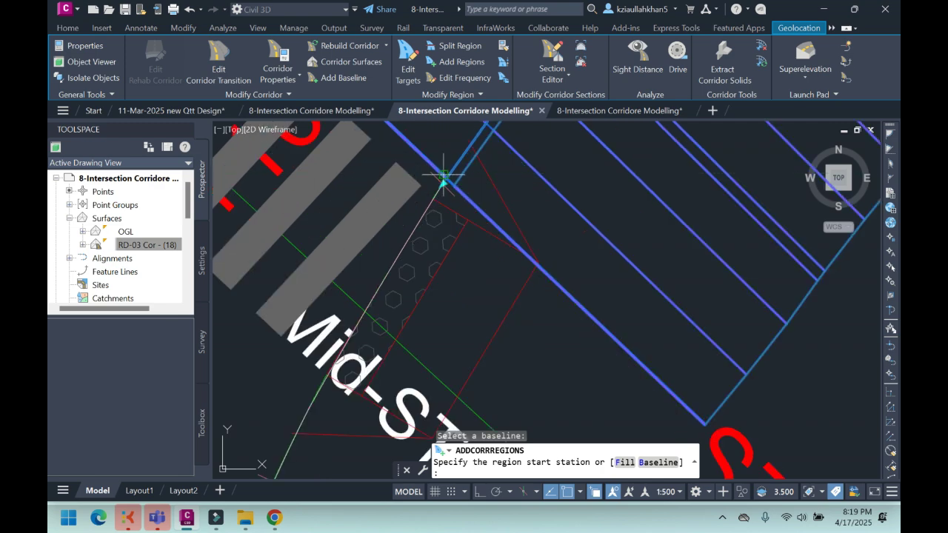
{"action": "left_click", "coordinate": [443, 180]}
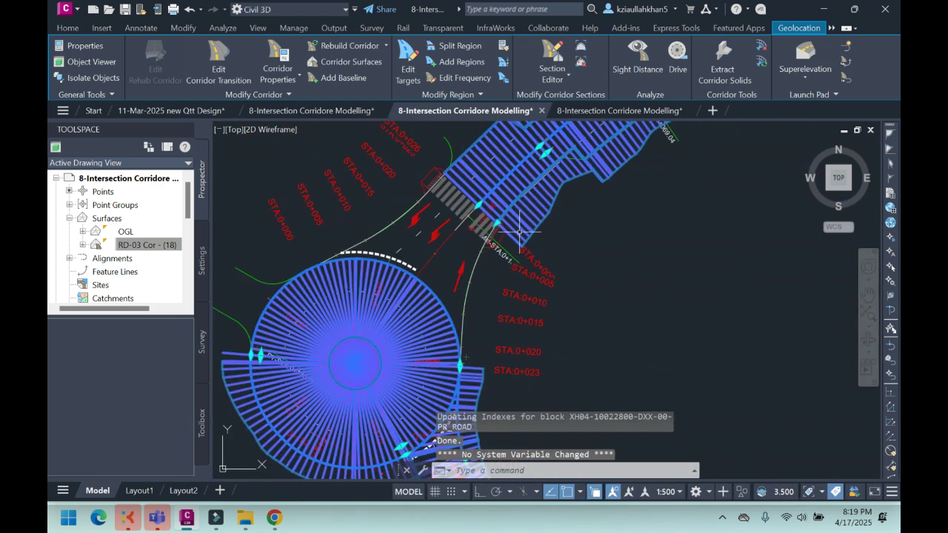
Step: Edit the new region's targets, setting its lane width target to the RD-03 centreline and the roundabout's outer circle alignments
{"action": "left_click", "coordinate": [407, 56]}
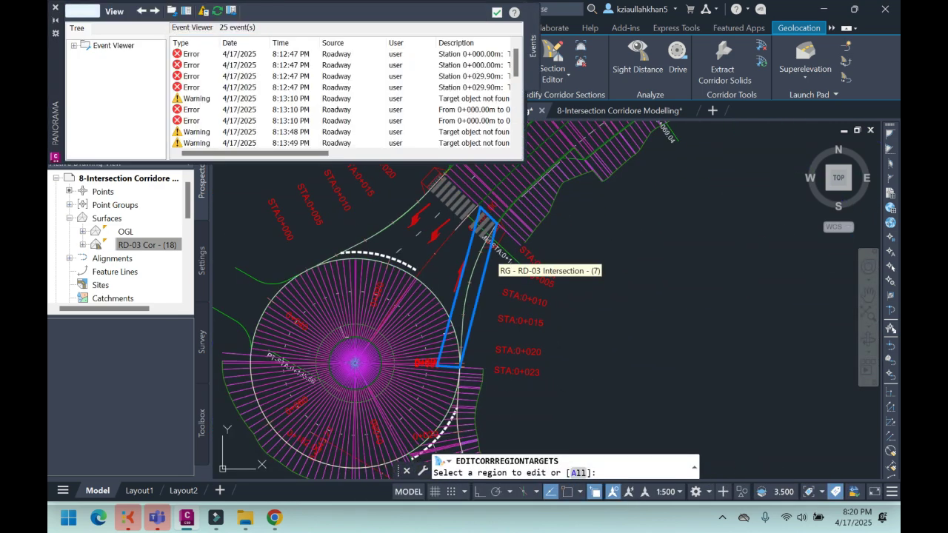
{"action": "right_click", "coordinate": [483, 262]}
{"action": "left_click", "coordinate": [504, 270]}
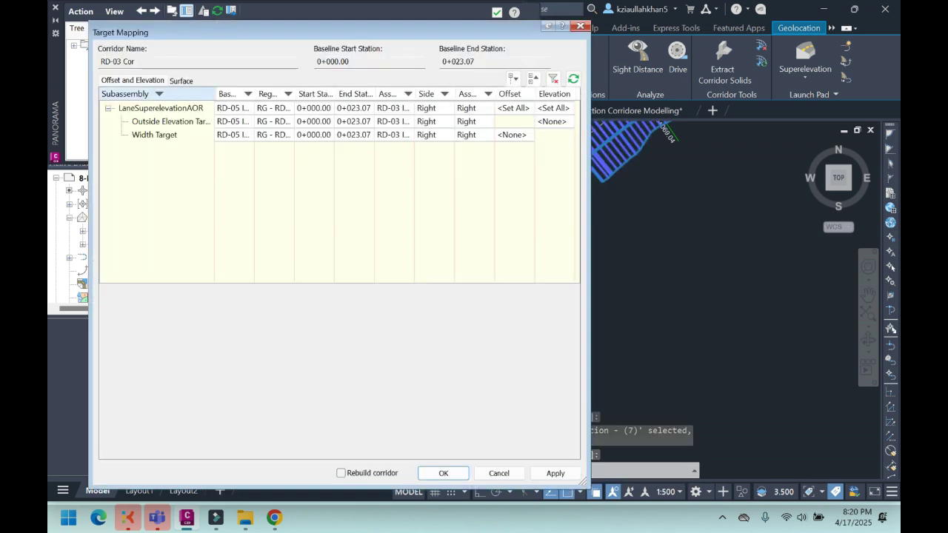
{"action": "left_click", "coordinate": [551, 122]}
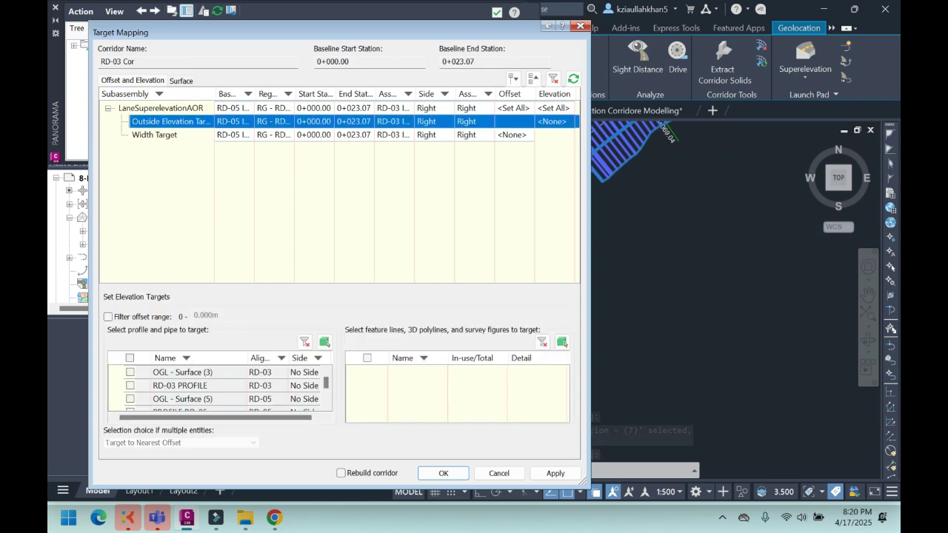
{"action": "left_click", "coordinate": [512, 135]}
{"action": "left_click", "coordinate": [304, 341]}
{"action": "scroll", "coordinate": [423, 268], "scroll_direction": "up", "scroll_amount": 4}
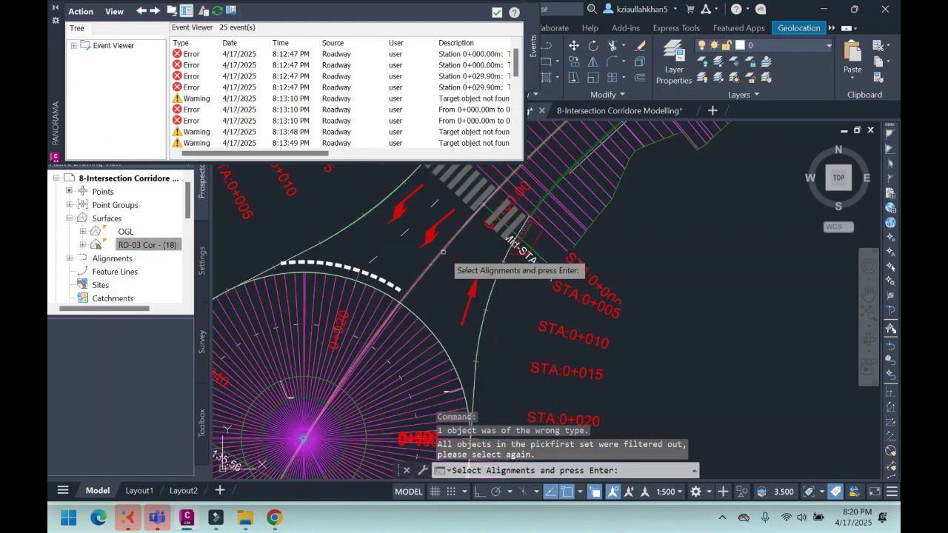
{"action": "left_click", "coordinate": [438, 251]}
{"action": "scroll", "coordinate": [422, 315], "scroll_direction": "up", "scroll_amount": 3}
{"action": "left_click", "coordinate": [389, 315]}
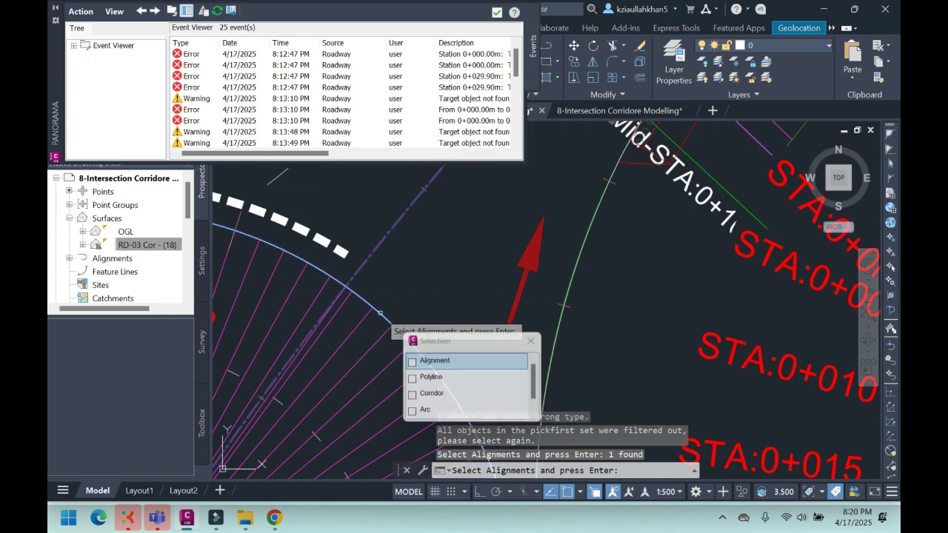
{"action": "left_click", "coordinate": [435, 361]}
{"action": "key", "text": "Return"}
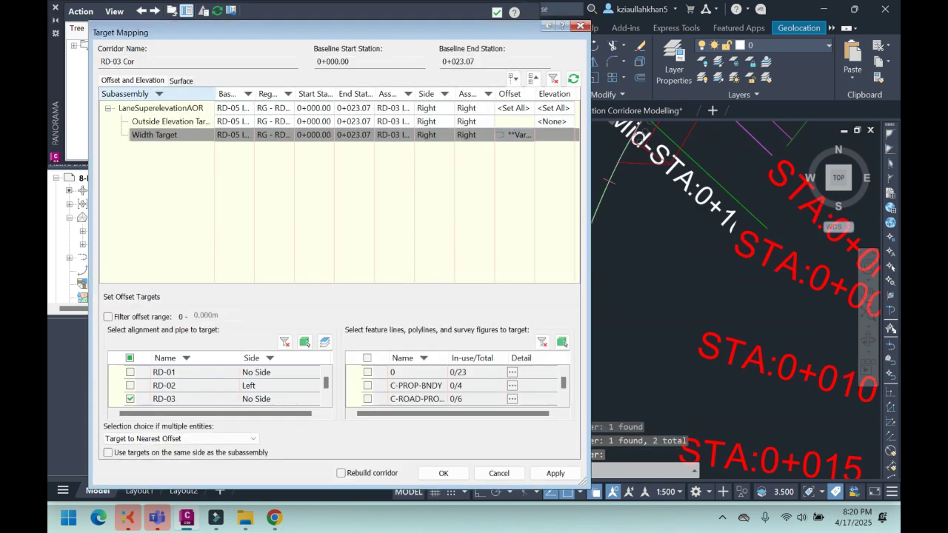
Step: Set the region's outside elevation targets to RD-03 PROFILE and RA FG, and accept the target mapping
{"action": "left_click", "coordinate": [171, 121]}
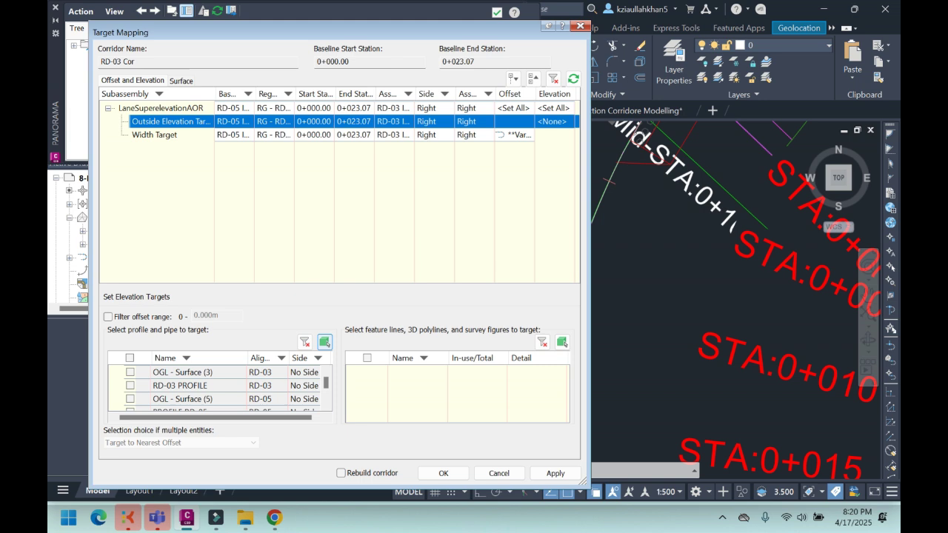
{"action": "left_click", "coordinate": [324, 342]}
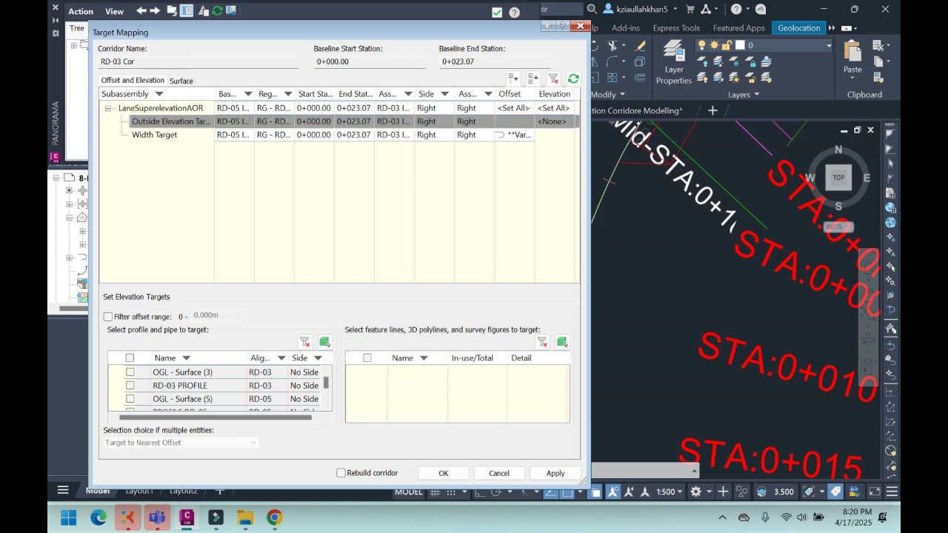
{"action": "left_click", "coordinate": [131, 386]}
{"action": "scroll", "coordinate": [219, 389], "scroll_direction": "down", "scroll_amount": 3}
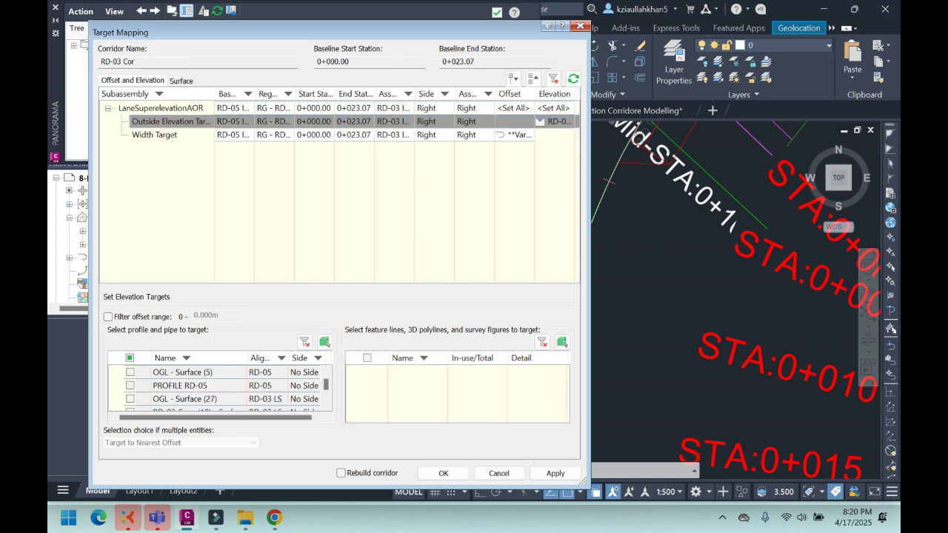
{"action": "scroll", "coordinate": [218, 389], "scroll_direction": "down", "scroll_amount": 1}
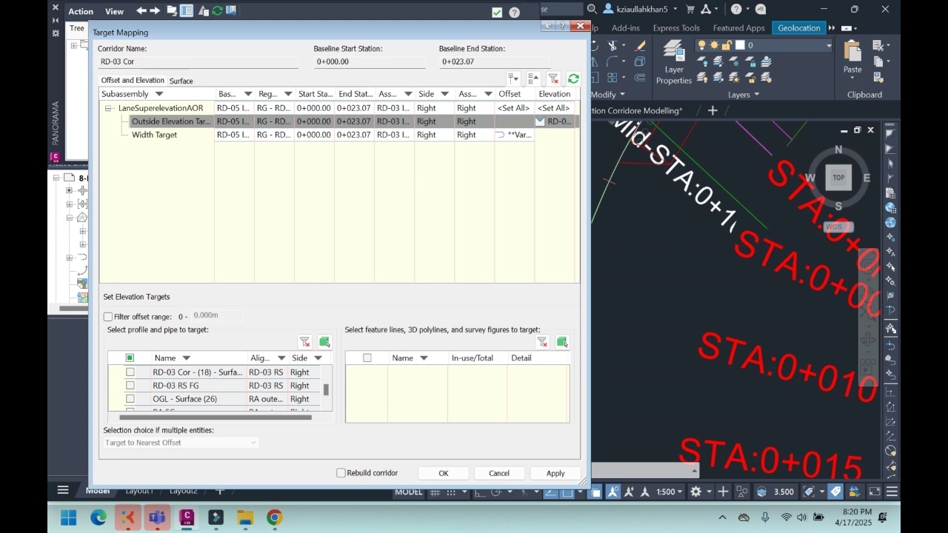
{"action": "scroll", "coordinate": [219, 388], "scroll_direction": "down", "scroll_amount": 2}
{"action": "scroll", "coordinate": [218, 389], "scroll_direction": "up", "scroll_amount": 1}
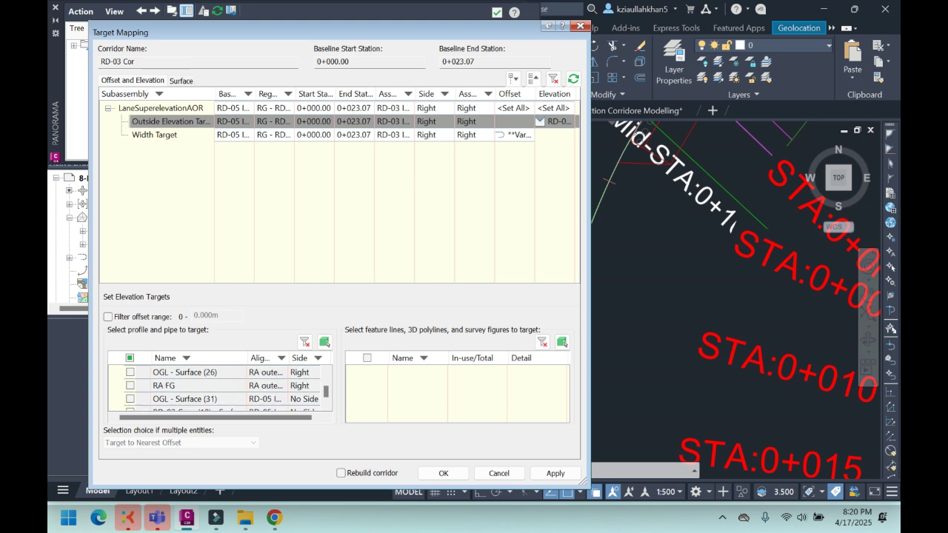
{"action": "scroll", "coordinate": [219, 389], "scroll_direction": "up", "scroll_amount": 1}
{"action": "scroll", "coordinate": [218, 389], "scroll_direction": "down", "scroll_amount": 1}
{"action": "left_click", "coordinate": [131, 385]}
{"action": "left_click", "coordinate": [443, 473]}
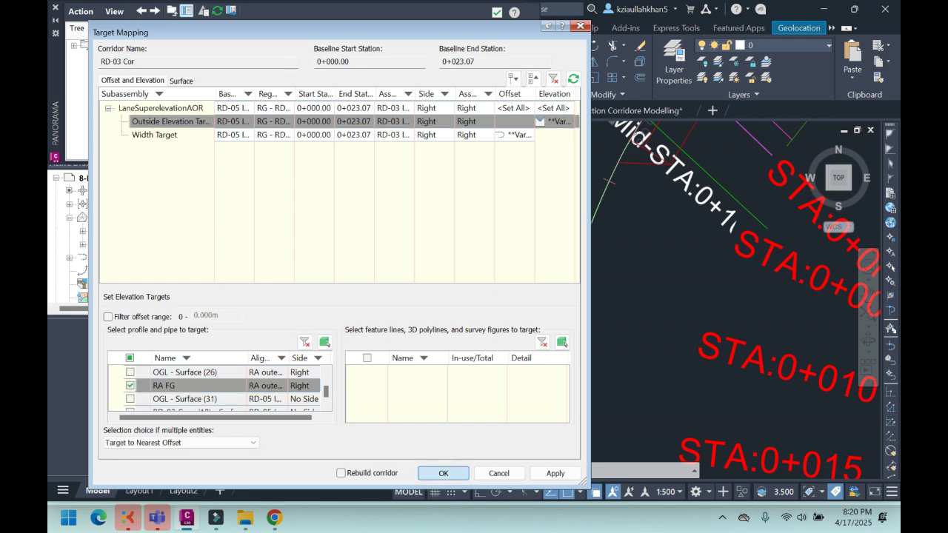
Step: Examine the new region at the Road 3 entry and the Road 3 and RA outer Circle profile views, then dismiss the Event Viewer
{"action": "scroll", "coordinate": [393, 281], "scroll_direction": "down", "scroll_amount": 4}
{"action": "scroll", "coordinate": [393, 282], "scroll_direction": "down", "scroll_amount": 5}
{"action": "scroll", "coordinate": [511, 274], "scroll_direction": "up", "scroll_amount": 10}
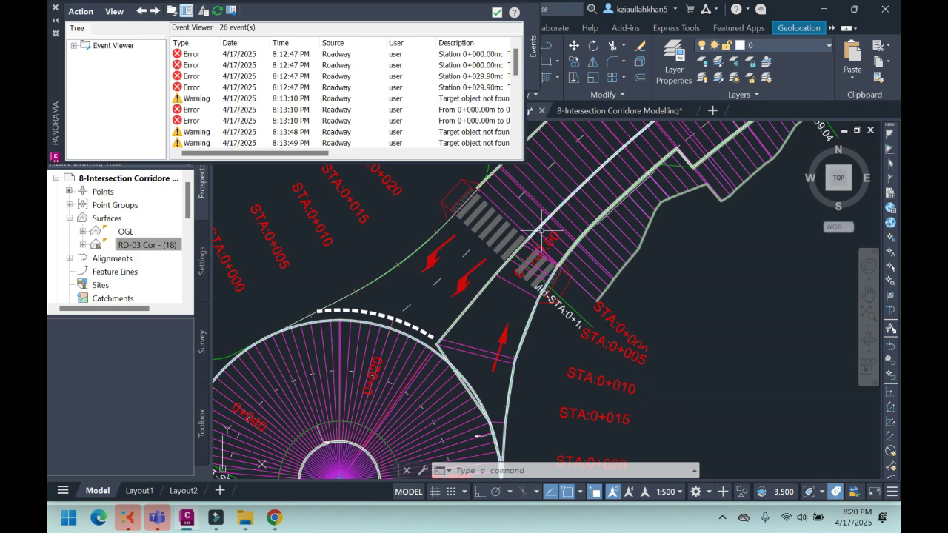
{"action": "scroll", "coordinate": [486, 295], "scroll_direction": "down", "scroll_amount": 8}
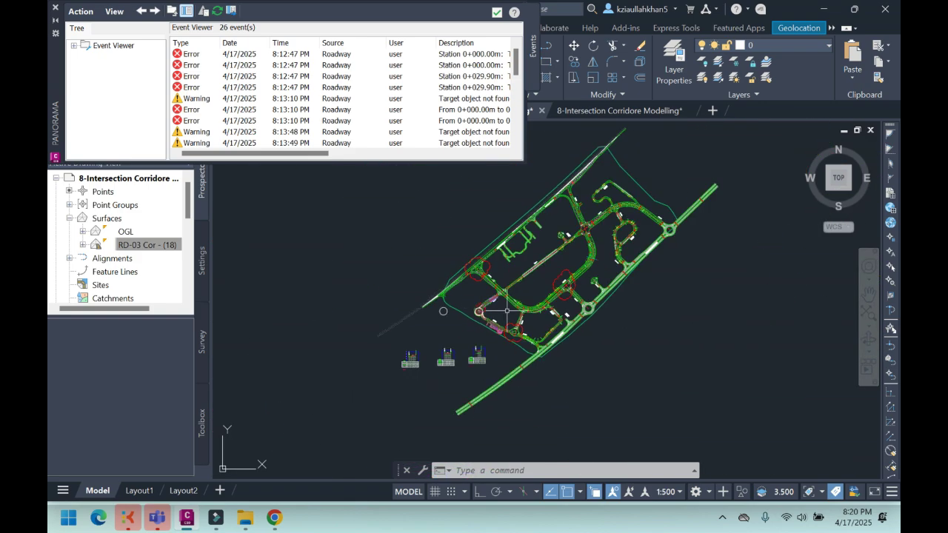
{"action": "scroll", "coordinate": [677, 334], "scroll_direction": "up", "scroll_amount": 3}
{"action": "scroll", "coordinate": [606, 316], "scroll_direction": "up", "scroll_amount": 10}
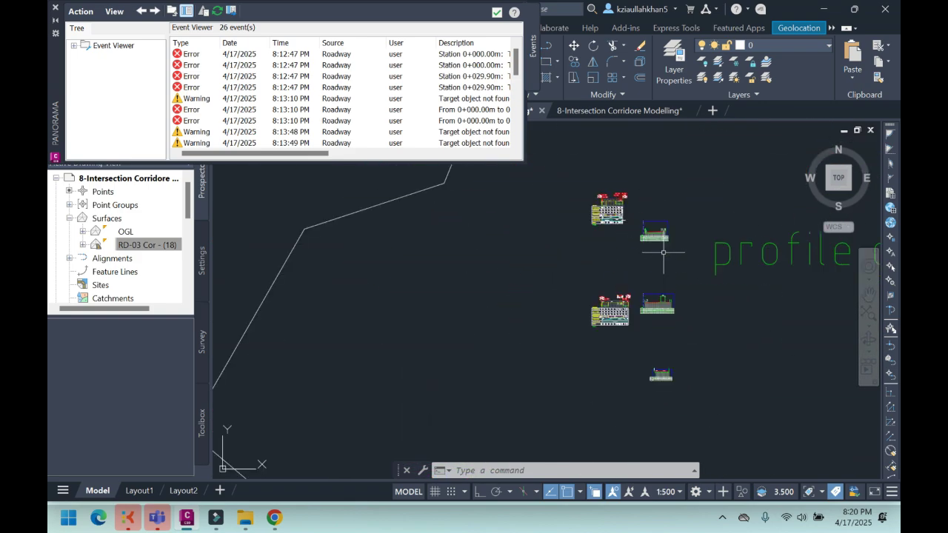
{"action": "scroll", "coordinate": [478, 371], "scroll_direction": "down", "scroll_amount": 6}
{"action": "scroll", "coordinate": [413, 341], "scroll_direction": "up", "scroll_amount": 8}
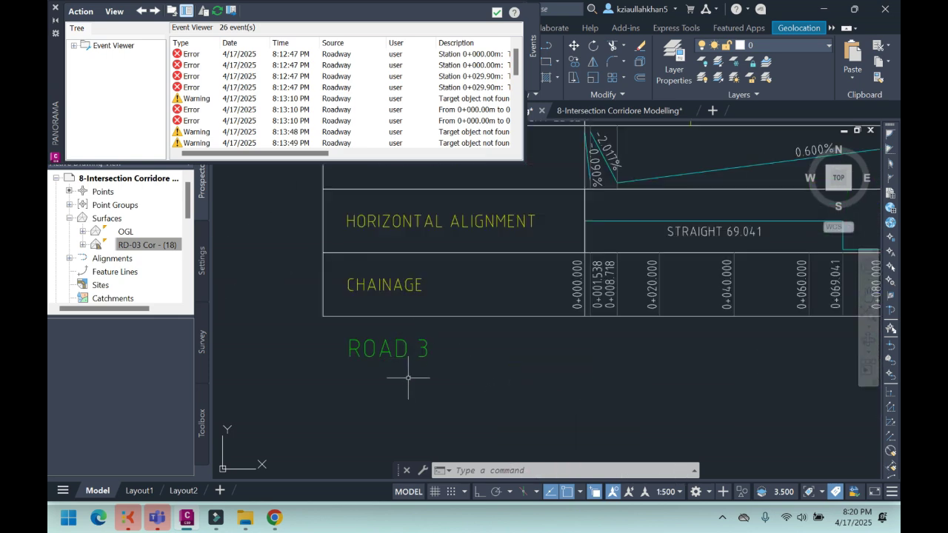
{"action": "scroll", "coordinate": [414, 379], "scroll_direction": "down", "scroll_amount": 6}
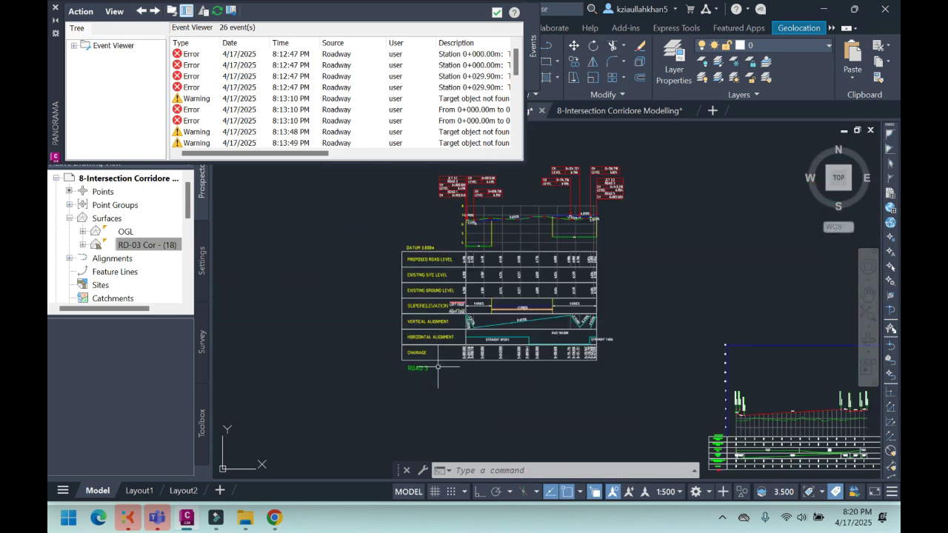
{"action": "scroll", "coordinate": [556, 362], "scroll_direction": "up", "scroll_amount": 3}
{"action": "scroll", "coordinate": [560, 328], "scroll_direction": "down", "scroll_amount": 3}
{"action": "scroll", "coordinate": [543, 407], "scroll_direction": "up", "scroll_amount": 6}
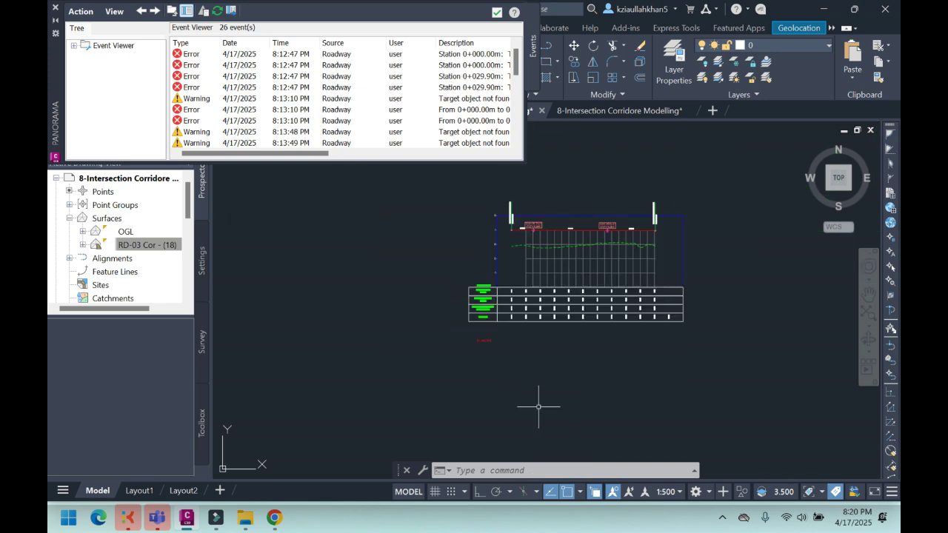
{"action": "scroll", "coordinate": [472, 358], "scroll_direction": "up", "scroll_amount": 5}
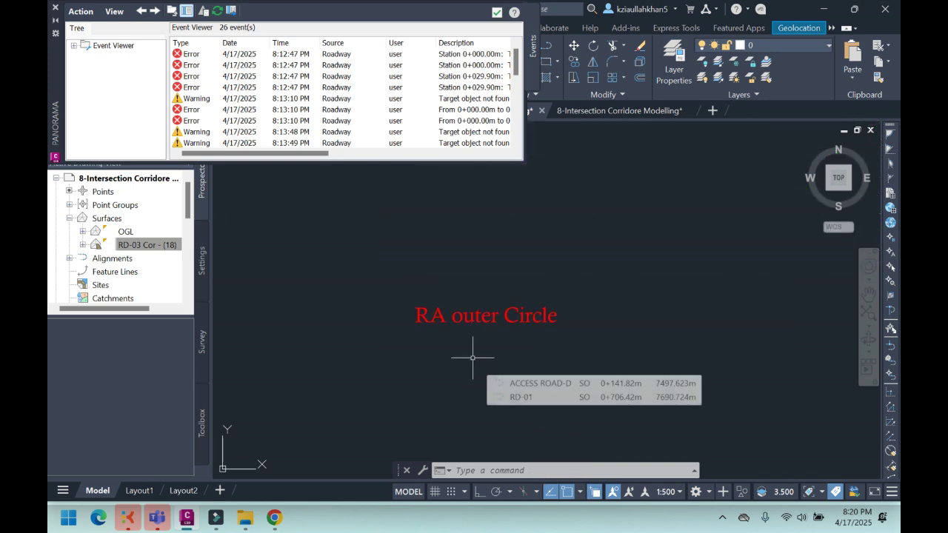
{"action": "scroll", "coordinate": [520, 341], "scroll_direction": "down", "scroll_amount": 5}
{"action": "scroll", "coordinate": [519, 340], "scroll_direction": "down", "scroll_amount": 4}
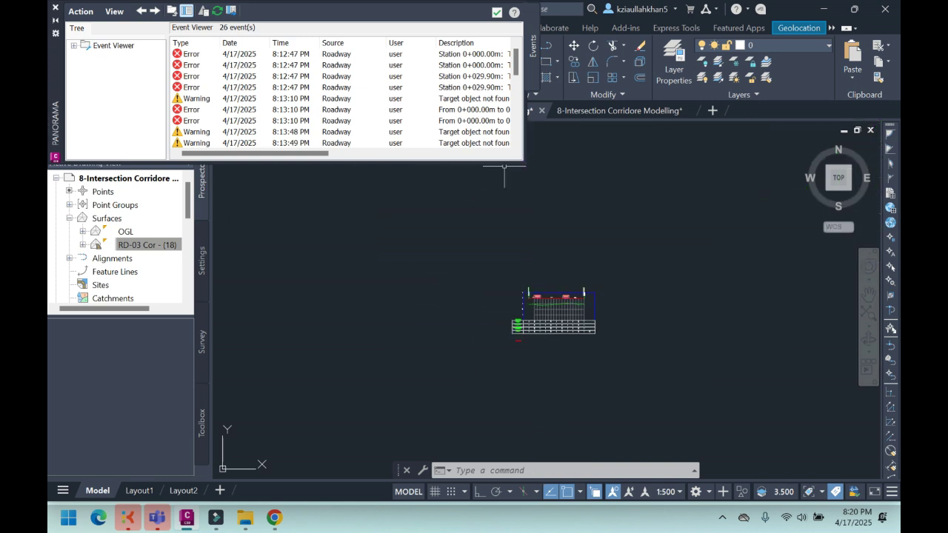
{"action": "left_click", "coordinate": [497, 12]}
Step: Reopen the target mapping of the Road 3 edge region and remove RA FG from its outside elevation targets
{"action": "scroll", "coordinate": [561, 205], "scroll_direction": "down", "scroll_amount": 9}
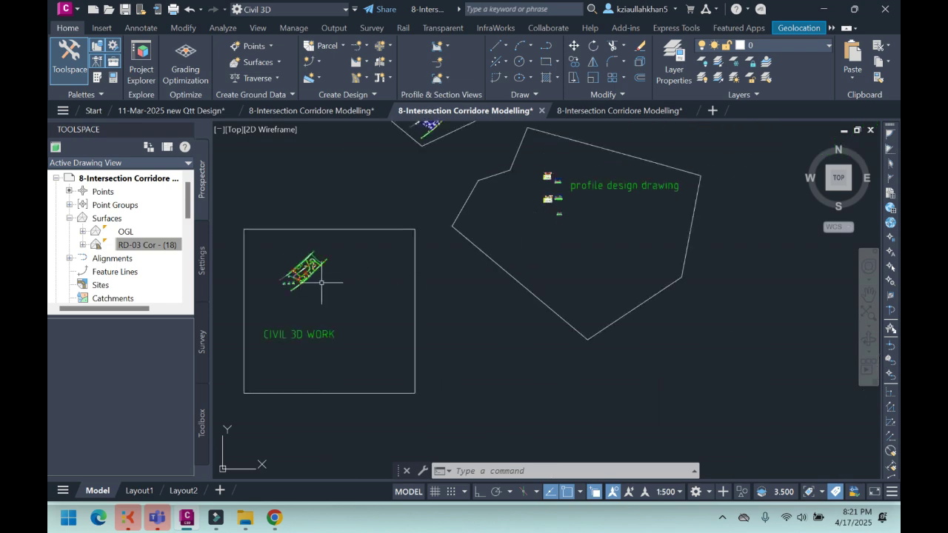
{"action": "scroll", "coordinate": [341, 277], "scroll_direction": "down", "scroll_amount": 6}
{"action": "scroll", "coordinate": [400, 265], "scroll_direction": "down", "scroll_amount": 4}
{"action": "scroll", "coordinate": [358, 303], "scroll_direction": "up", "scroll_amount": 2}
{"action": "scroll", "coordinate": [414, 248], "scroll_direction": "up", "scroll_amount": 13}
{"action": "scroll", "coordinate": [455, 201], "scroll_direction": "up", "scroll_amount": 6}
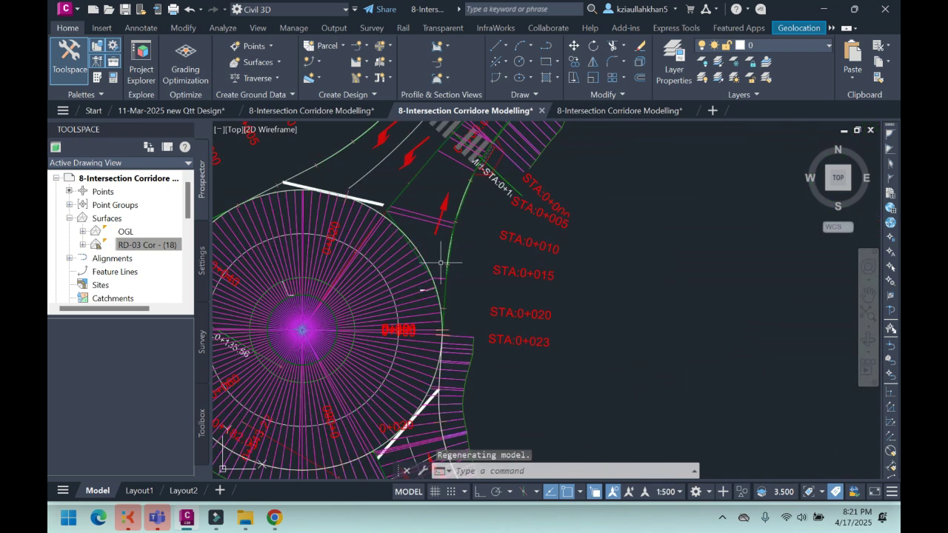
{"action": "left_click", "coordinate": [425, 221]}
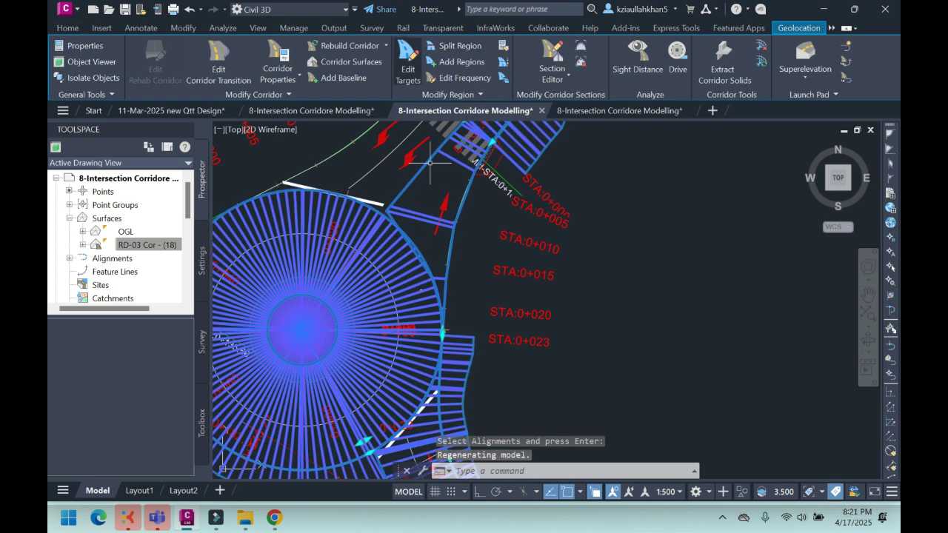
{"action": "left_click", "coordinate": [408, 63]}
{"action": "left_click", "coordinate": [425, 214]}
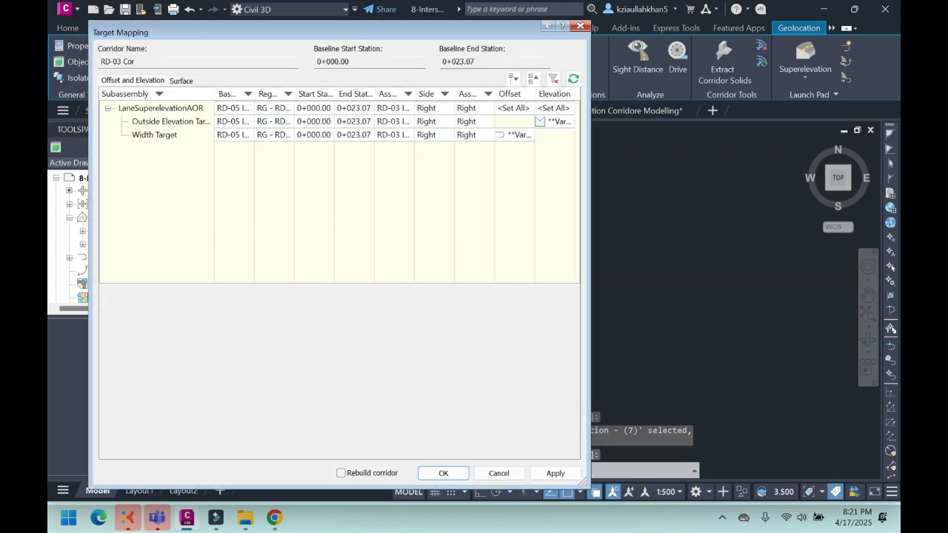
{"action": "left_click", "coordinate": [171, 121]}
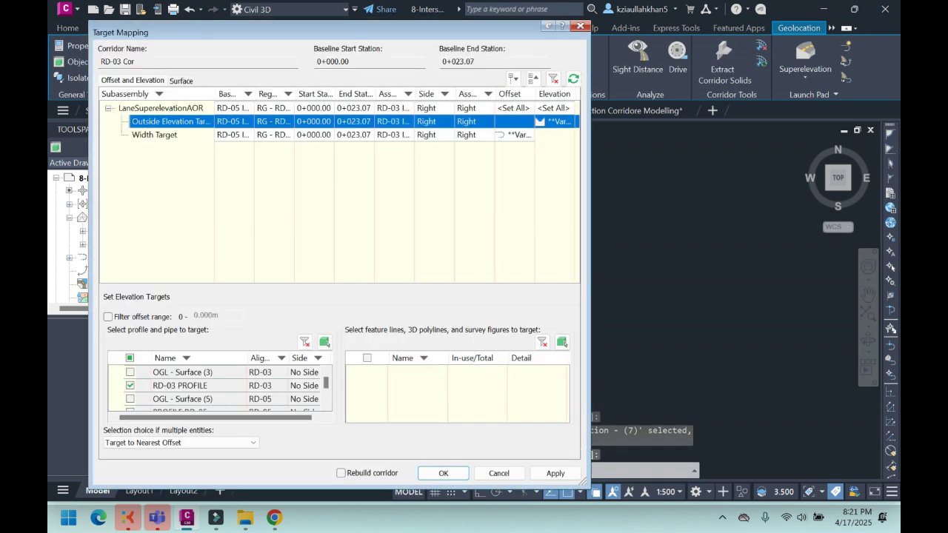
{"action": "left_click_drag", "start_coordinate": [325, 383], "coordinate": [326, 392]}
{"action": "left_click", "coordinate": [131, 386]}
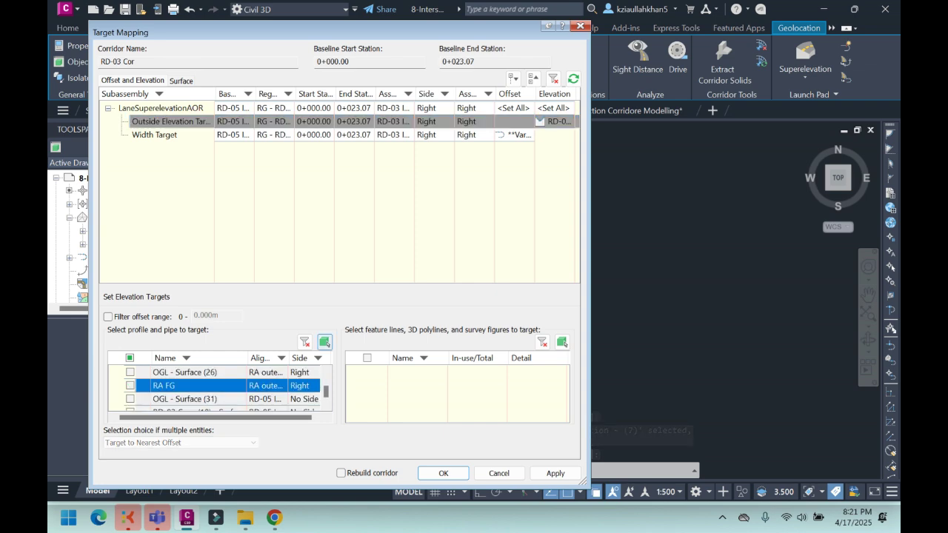
Step: Pick the RA FG profile in its profile view as an outside elevation target, accept the target mapping and dismiss the Event Viewer
{"action": "left_click", "coordinate": [325, 342]}
{"action": "scroll", "coordinate": [353, 357], "scroll_direction": "down", "scroll_amount": 15}
{"action": "scroll", "coordinate": [596, 292], "scroll_direction": "up", "scroll_amount": 4}
{"action": "scroll", "coordinate": [349, 394], "scroll_direction": "up", "scroll_amount": 9}
{"action": "scroll", "coordinate": [373, 313], "scroll_direction": "up", "scroll_amount": 6}
{"action": "scroll", "coordinate": [378, 233], "scroll_direction": "up", "scroll_amount": 2}
{"action": "scroll", "coordinate": [378, 233], "scroll_direction": "up", "scroll_amount": 2}
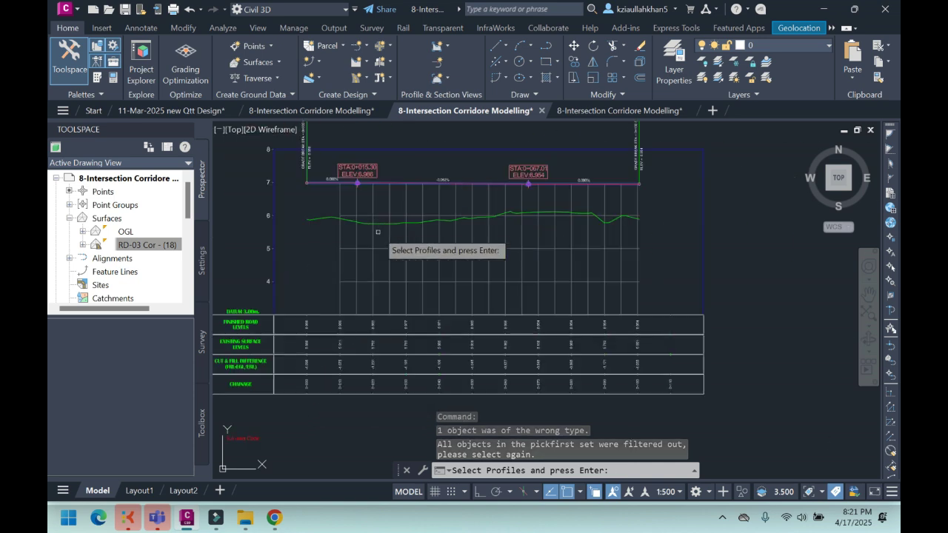
{"action": "left_click", "coordinate": [397, 183]}
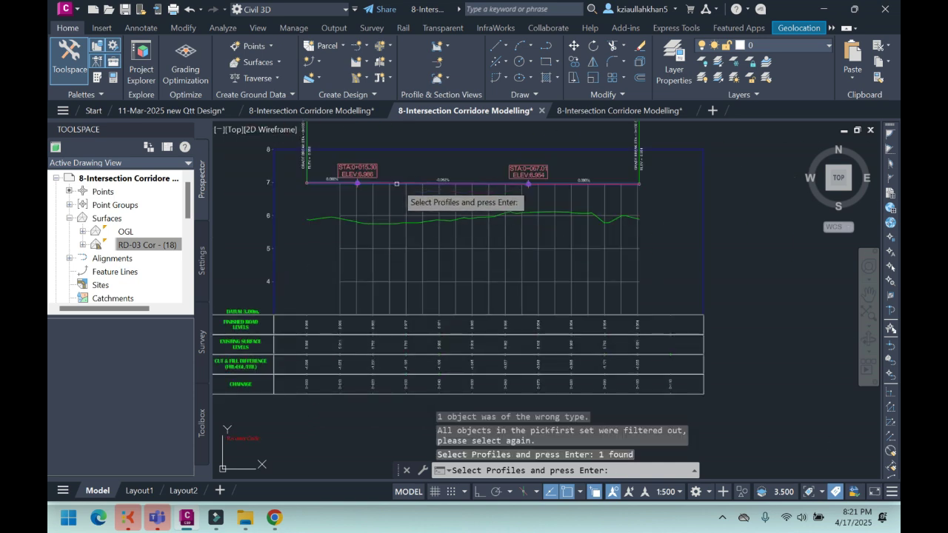
{"action": "key", "text": "Return"}
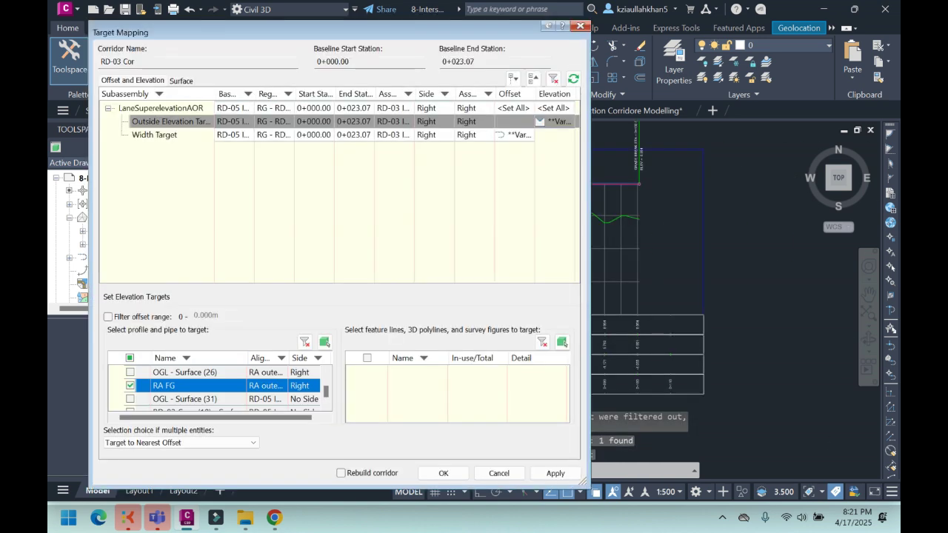
{"action": "left_click", "coordinate": [443, 472]}
{"action": "scroll", "coordinate": [552, 322], "scroll_direction": "down", "scroll_amount": 5}
{"action": "scroll", "coordinate": [551, 321], "scroll_direction": "down", "scroll_amount": 5}
{"action": "scroll", "coordinate": [452, 343], "scroll_direction": "up", "scroll_amount": 5}
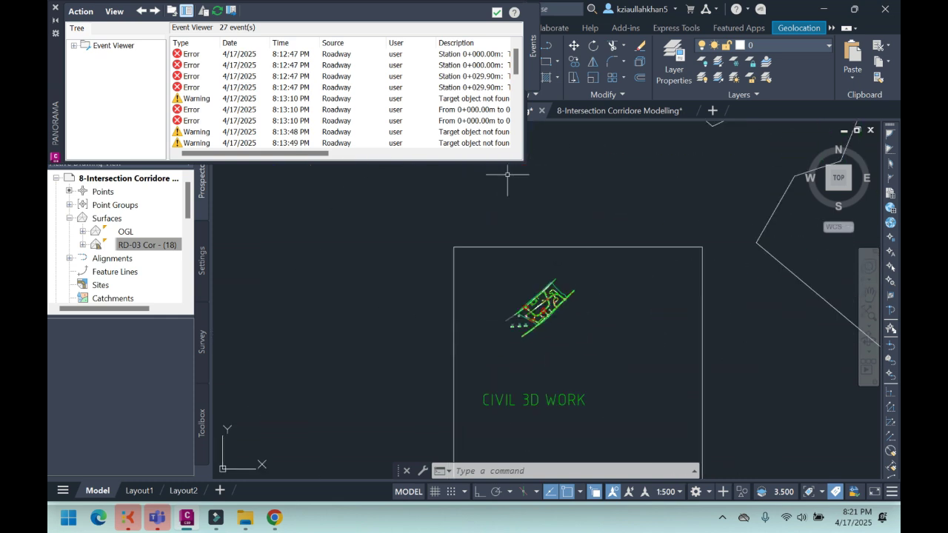
{"action": "left_click", "coordinate": [497, 13]}
Step: Set the frequency values of the edge region between the roundabout and the Road 3 crosswalk to 1
{"action": "scroll", "coordinate": [516, 291], "scroll_direction": "up", "scroll_amount": 10}
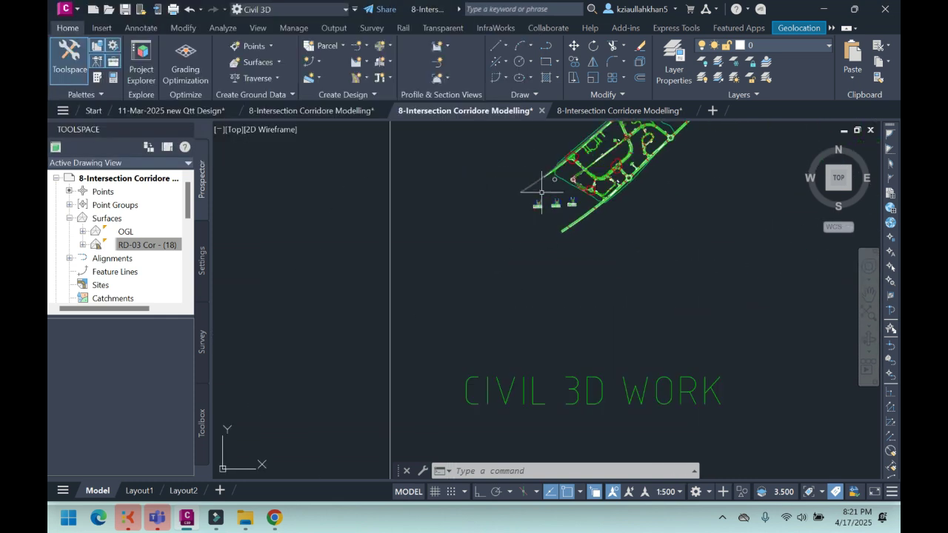
{"action": "scroll", "coordinate": [518, 192], "scroll_direction": "down", "scroll_amount": 10}
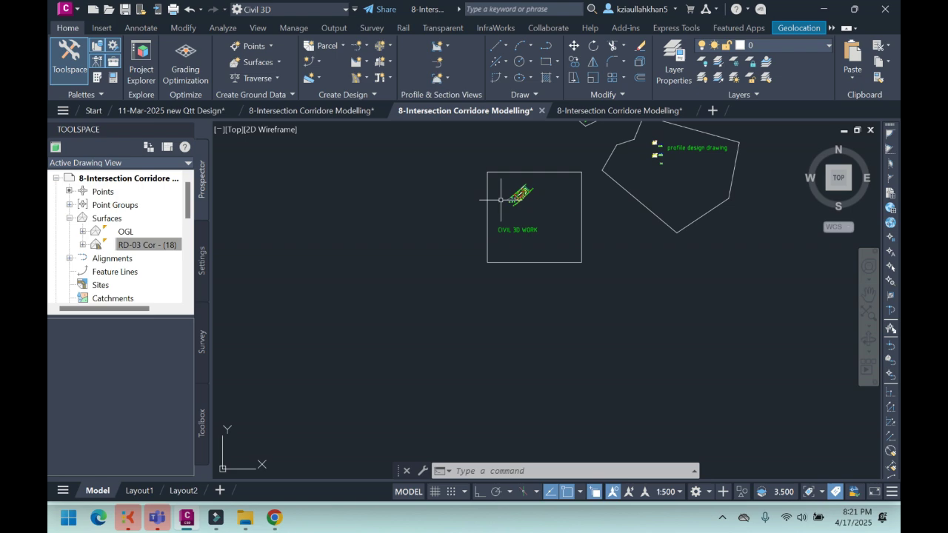
{"action": "scroll", "coordinate": [618, 196], "scroll_direction": "up", "scroll_amount": 10}
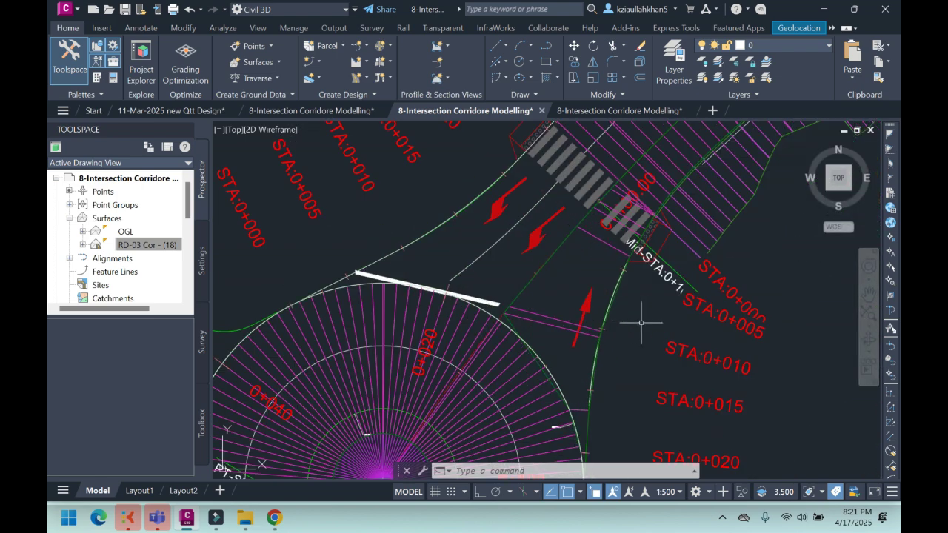
{"action": "left_click", "coordinate": [547, 321]}
{"action": "left_click", "coordinate": [543, 318]}
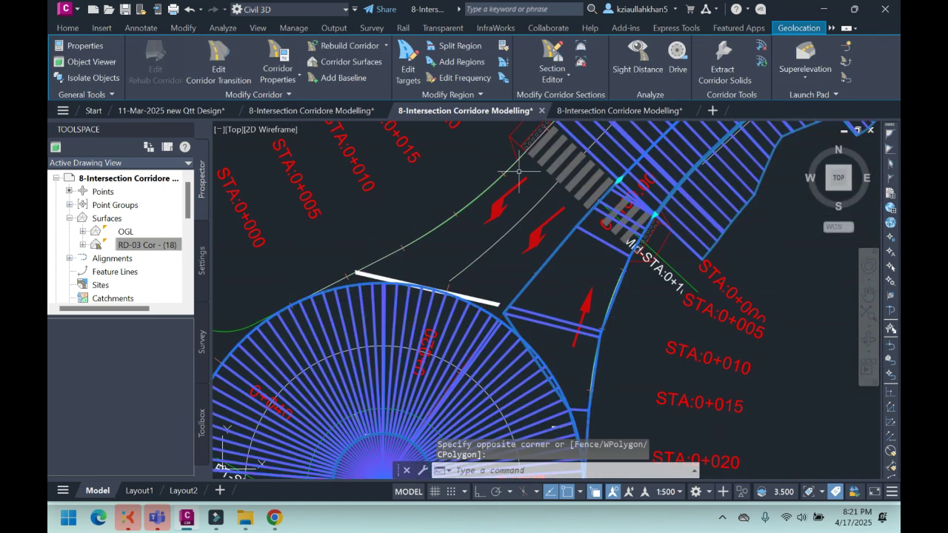
{"action": "left_click", "coordinate": [464, 78]}
{"action": "left_click", "coordinate": [544, 320]}
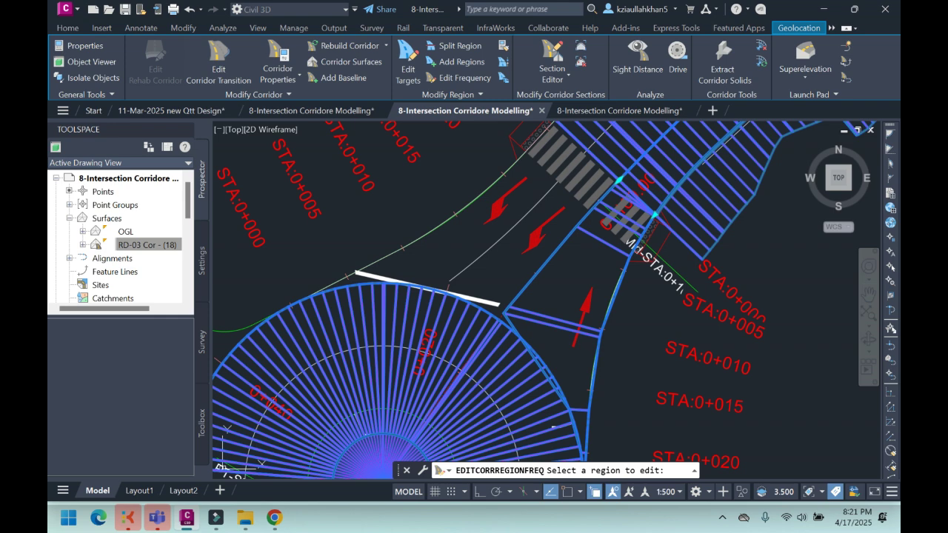
{"action": "left_click", "coordinate": [511, 124]}
{"action": "type", "text": "1"}
{"action": "key", "text": "Tab"}
{"action": "type", "text": "1"}
{"action": "key", "text": "Tab"}
{"action": "type", "text": "1"}
{"action": "key", "text": "Tab"}
{"action": "type", "text": "1"}
{"action": "key", "text": "Return"}
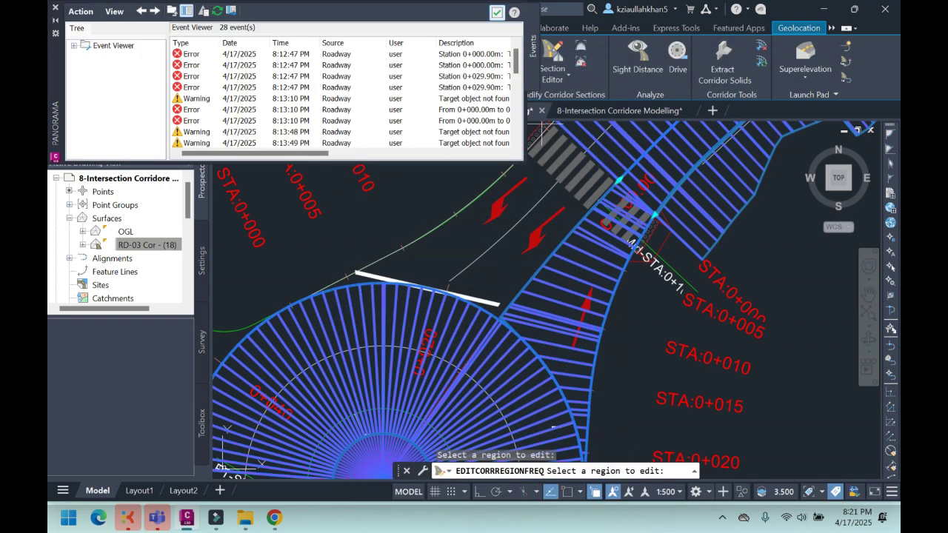
{"action": "left_click", "coordinate": [497, 12]}
{"action": "scroll", "coordinate": [574, 182], "scroll_direction": "down", "scroll_amount": 2}
{"action": "key", "text": "Escape"}
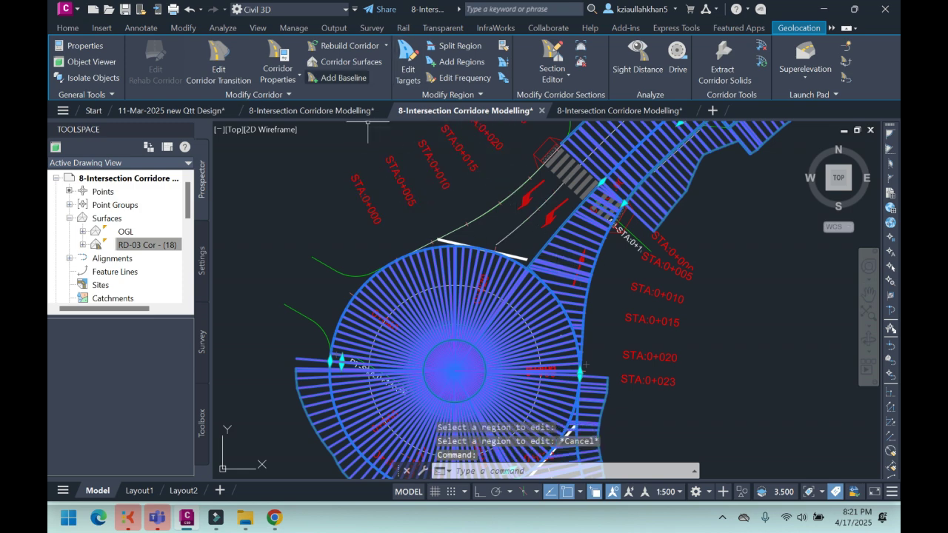
Step: Add a corridor baseline using alignment RD-03 RS, profile RD-03 RS FG and assembly RD-03 Intersection
{"action": "left_click", "coordinate": [340, 77]}
{"action": "left_click", "coordinate": [385, 136]}
{"action": "left_click", "coordinate": [403, 136]}
{"action": "left_click", "coordinate": [355, 172]}
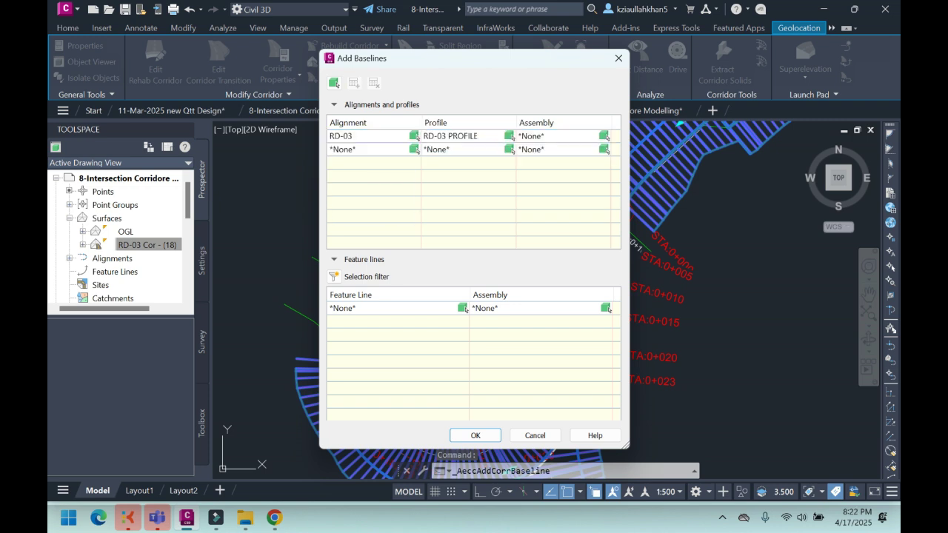
{"action": "left_click", "coordinate": [403, 136]}
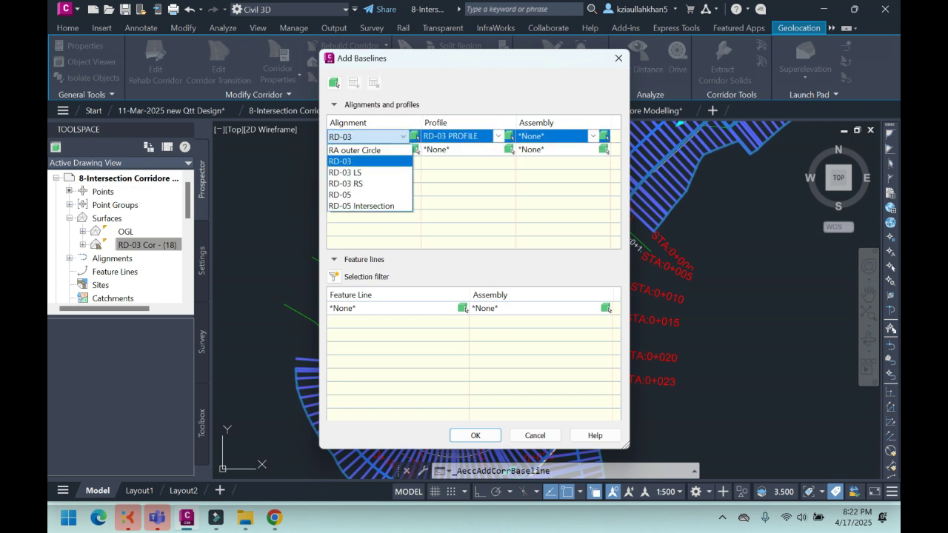
{"action": "left_click", "coordinate": [356, 184]}
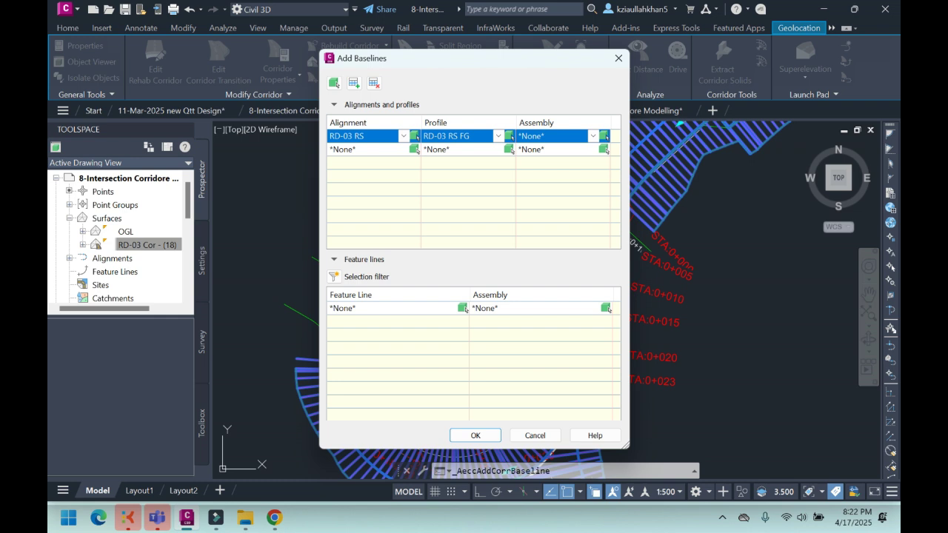
{"action": "left_click", "coordinate": [593, 137]}
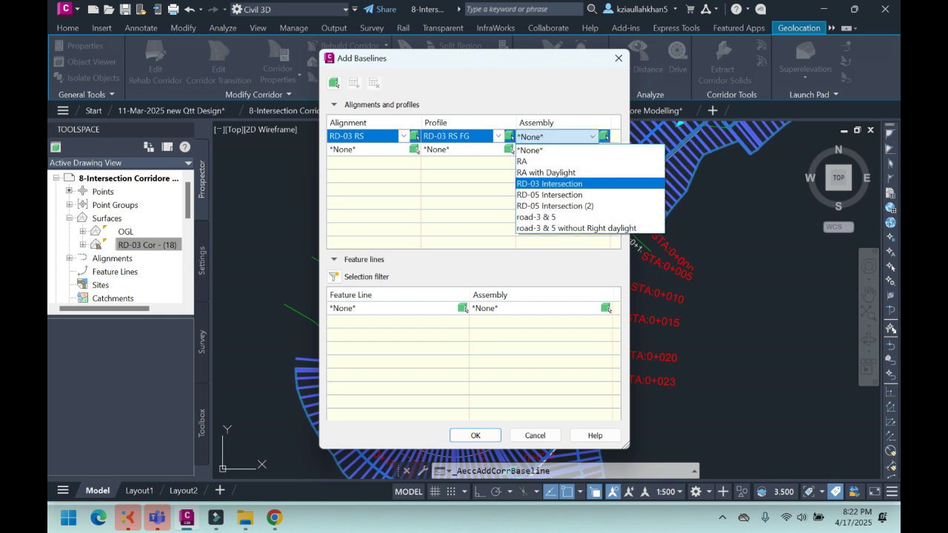
{"action": "left_click", "coordinate": [550, 184]}
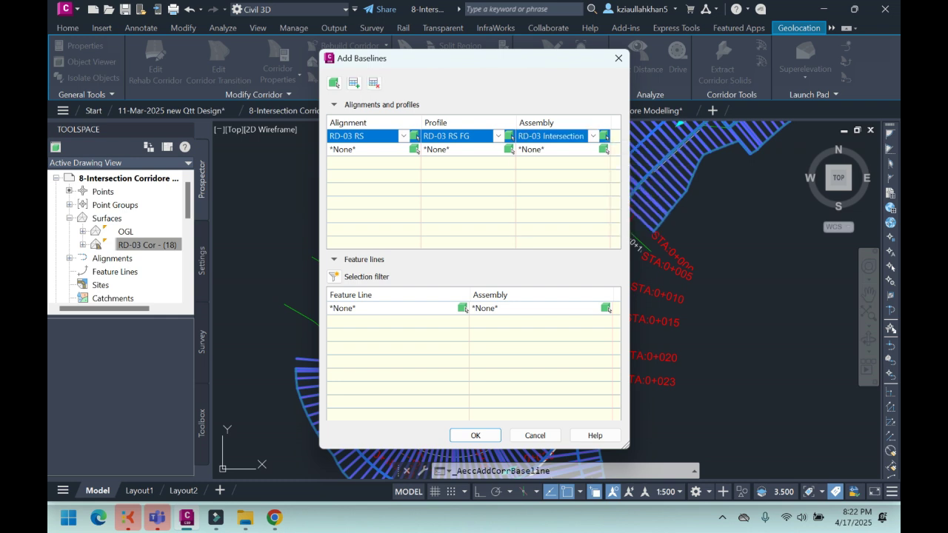
{"action": "key", "text": "Return"}
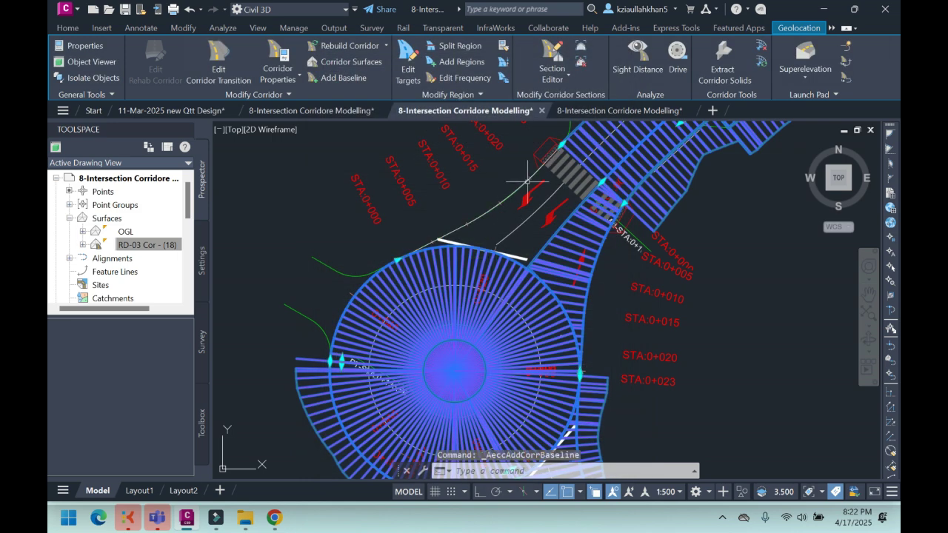
Step: Define a region's extents on the RD-03 RS baseline, from the crosswalk to station 0+000.00 at the roundabout
{"action": "left_click", "coordinate": [459, 62]}
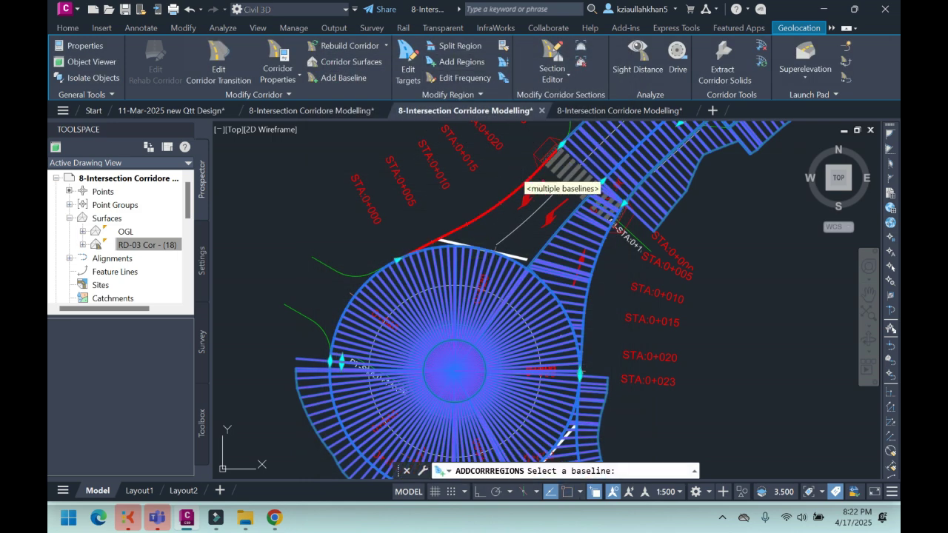
{"action": "left_click", "coordinate": [524, 180]}
{"action": "left_click", "coordinate": [443, 299]}
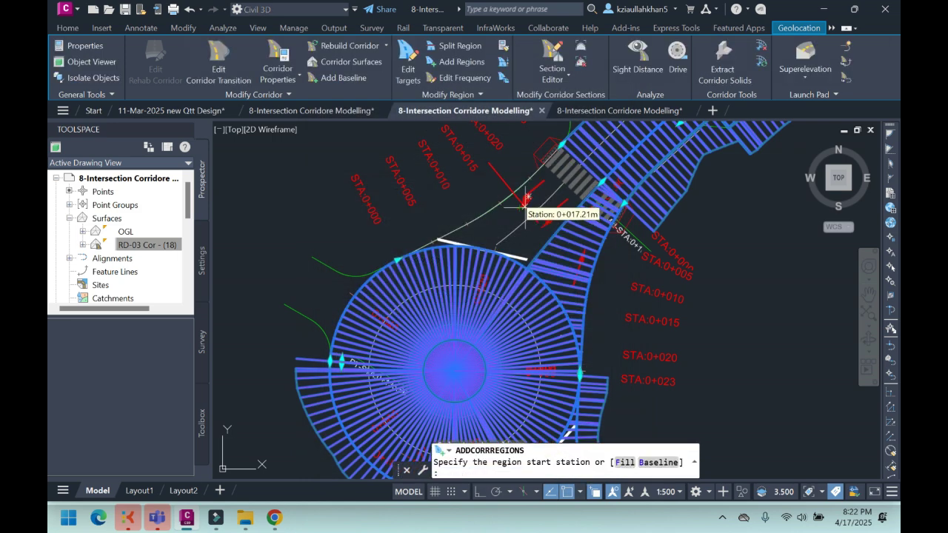
{"action": "scroll", "coordinate": [547, 171], "scroll_direction": "up", "scroll_amount": 5}
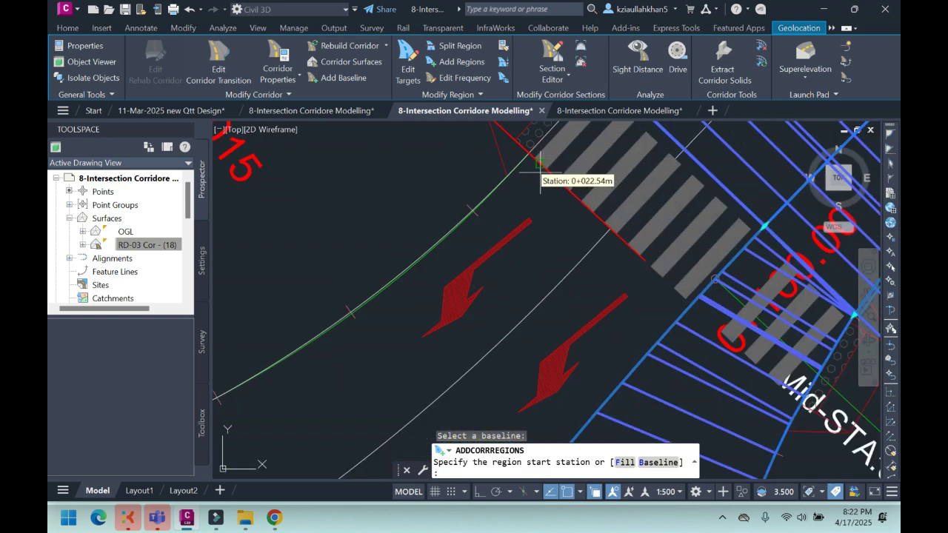
{"action": "left_click", "coordinate": [539, 153]}
{"action": "scroll", "coordinate": [538, 217], "scroll_direction": "down", "scroll_amount": 3}
{"action": "scroll", "coordinate": [423, 356], "scroll_direction": "up", "scroll_amount": 2}
{"action": "scroll", "coordinate": [360, 377], "scroll_direction": "down", "scroll_amount": 4}
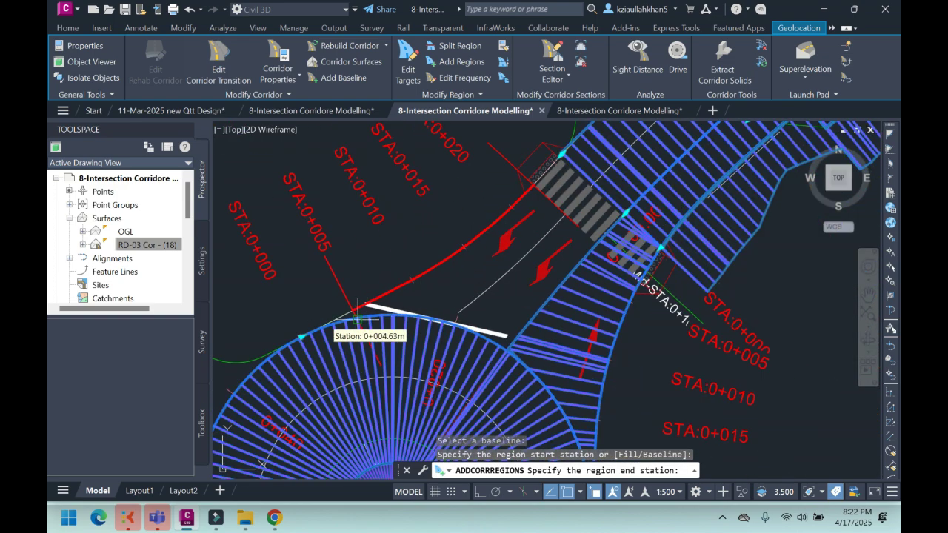
{"action": "scroll", "coordinate": [296, 355], "scroll_direction": "up", "scroll_amount": 6}
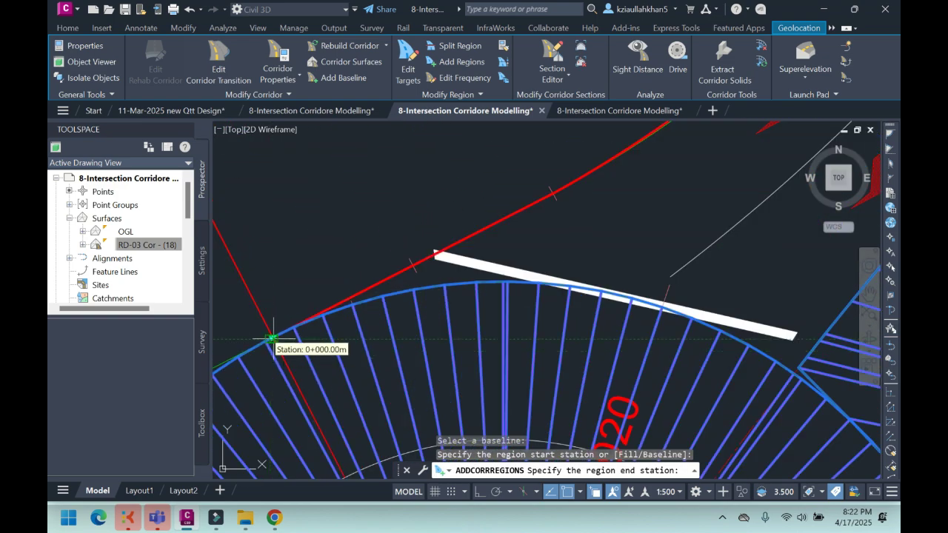
{"action": "left_click", "coordinate": [273, 337]}
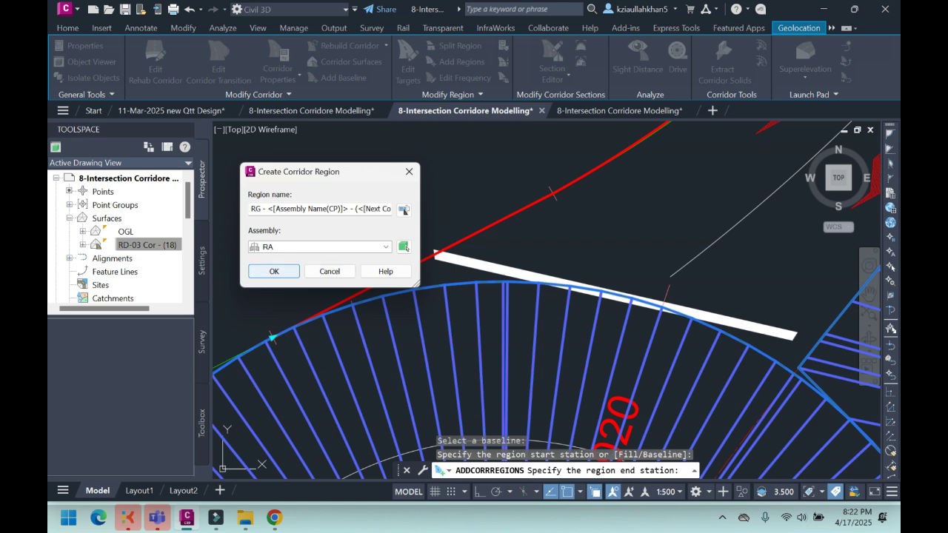
Step: Create the region with the RD-03 Intersection assembly, dismiss the Event Viewer and finish adding regions
{"action": "left_click", "coordinate": [385, 246]}
{"action": "key", "text": "Down"}
{"action": "key", "text": "Down"}
{"action": "key", "text": "Down"}
{"action": "key", "text": "Down"}
{"action": "key", "text": "Up"}
{"action": "key", "text": "Up"}
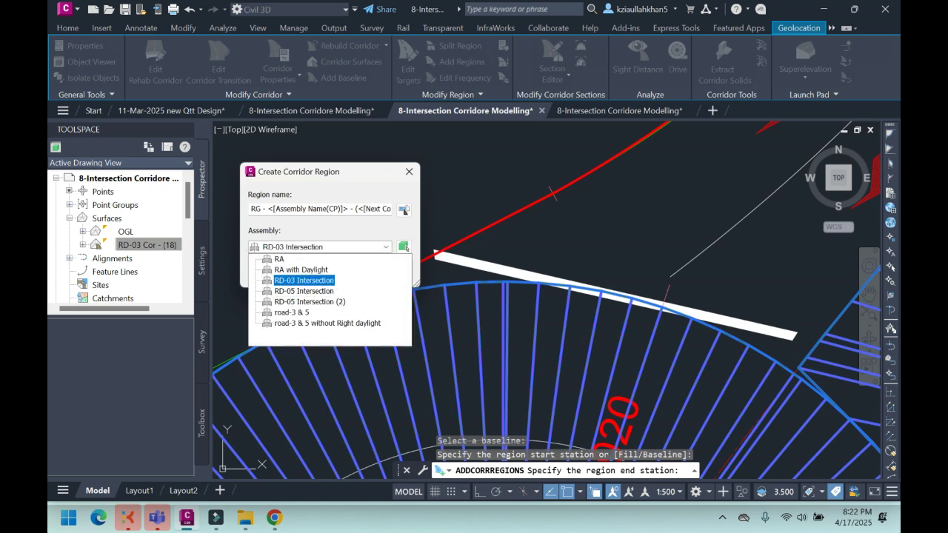
{"action": "key", "text": "Return"}
{"action": "key", "text": "Return"}
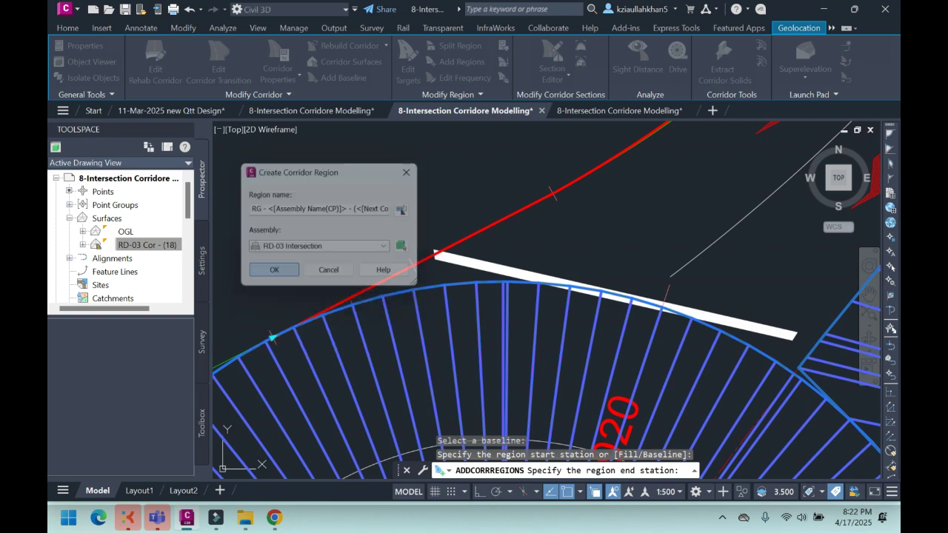
{"action": "key", "text": "Return"}
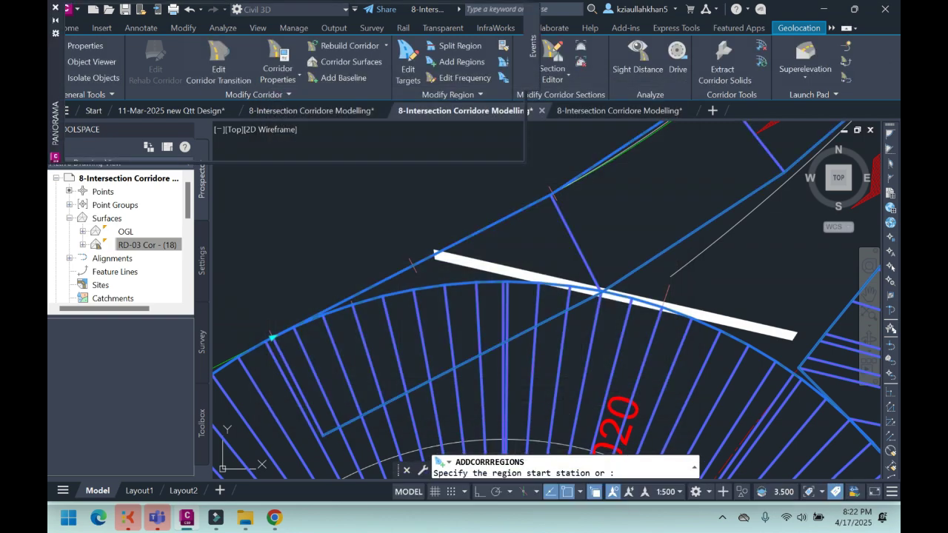
{"action": "scroll", "coordinate": [508, 257], "scroll_direction": "down", "scroll_amount": 8}
{"action": "left_click", "coordinate": [497, 12]}
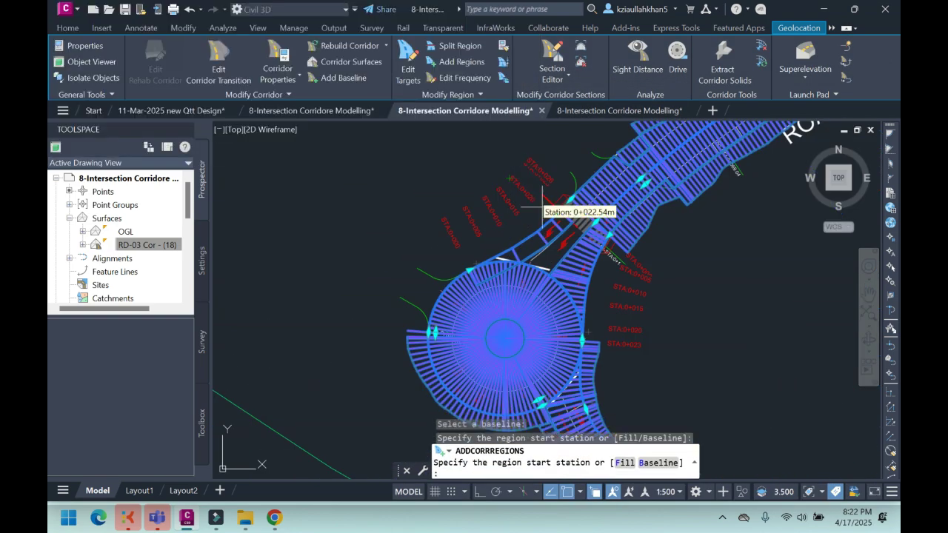
{"action": "scroll", "coordinate": [551, 247], "scroll_direction": "up", "scroll_amount": 5}
{"action": "key", "text": "Escape"}
{"action": "key", "text": "Escape"}
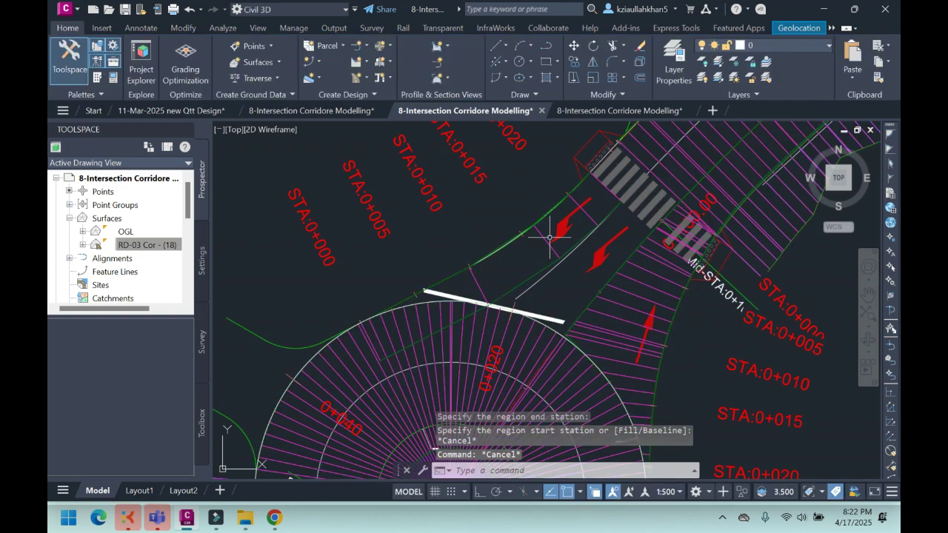
{"action": "left_click", "coordinate": [408, 55]}
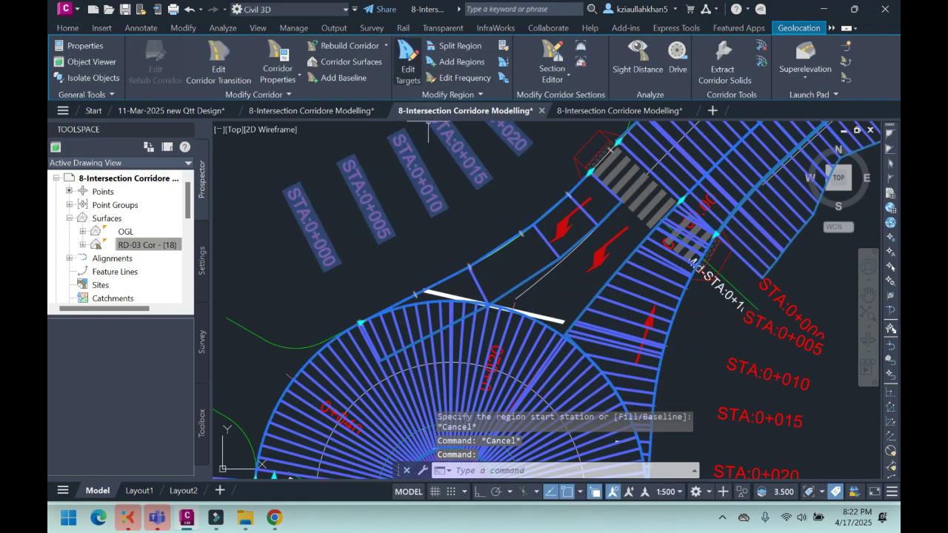
{"action": "left_click", "coordinate": [550, 247]}
{"action": "right_click", "coordinate": [545, 244]}
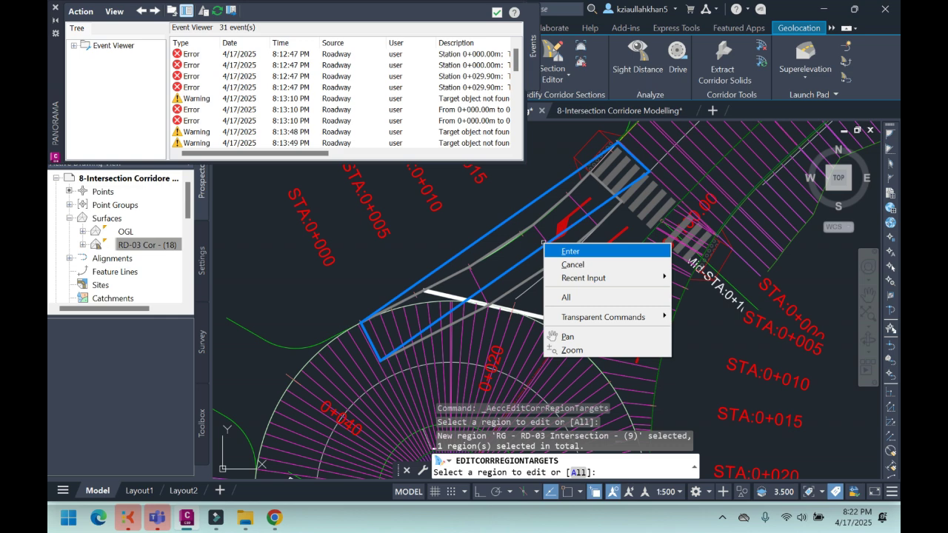
{"action": "left_click", "coordinate": [572, 264]}
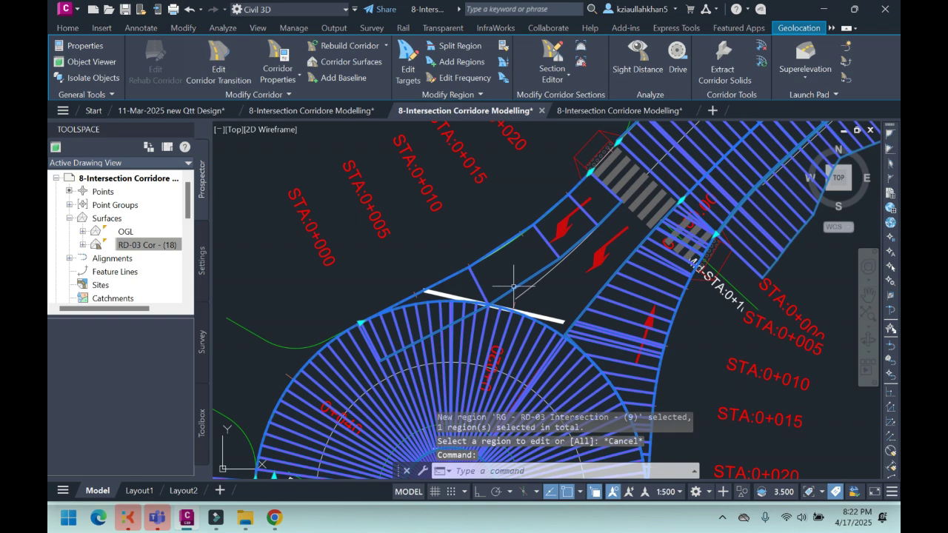
{"action": "key", "text": "Escape"}
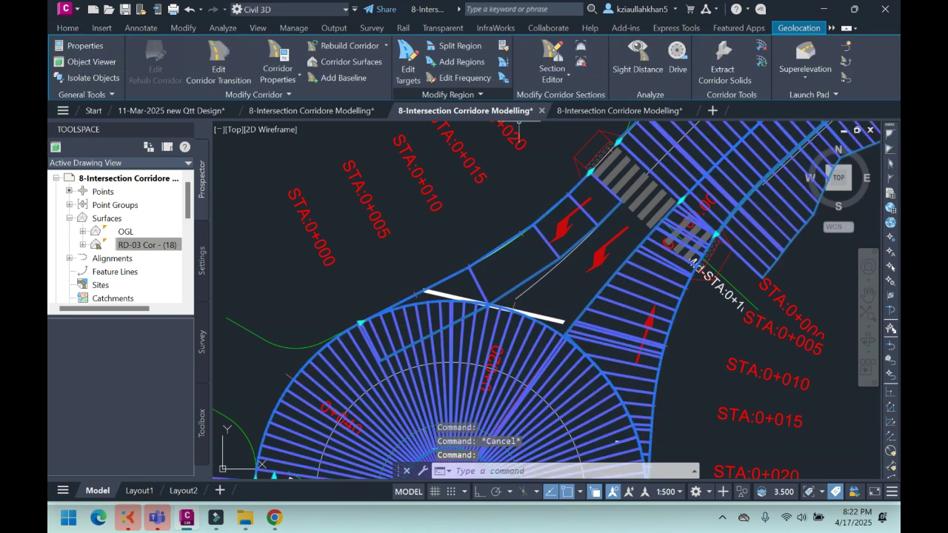
Step: Delete the overlapping region RG - RD-03 Intersection - (9) from the corridor
{"action": "left_click", "coordinate": [480, 94]}
{"action": "left_click", "coordinate": [511, 109]}
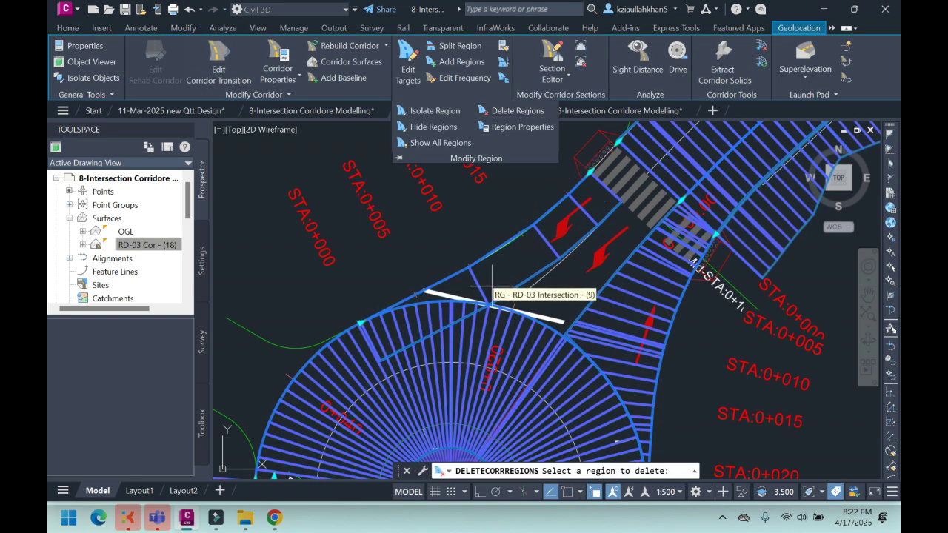
{"action": "left_click", "coordinate": [501, 234]}
{"action": "key", "text": "Return"}
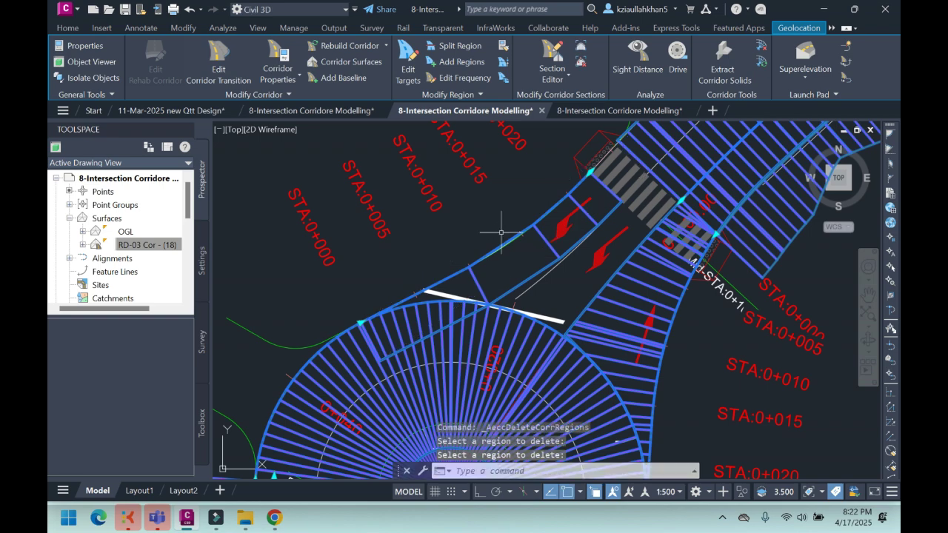
{"action": "key", "text": "Escape"}
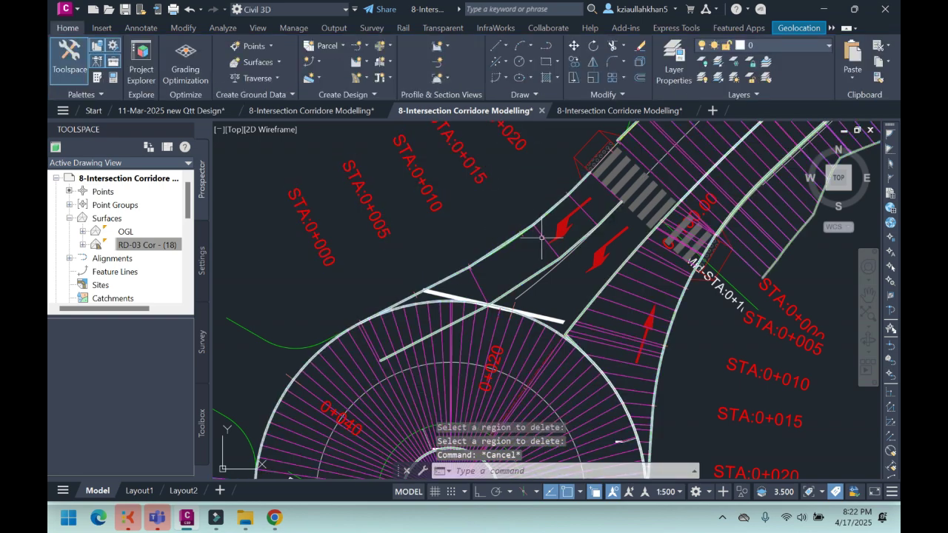
Step: Set the new RD-03 Intersection region's assembly frequency to 1 m along tangents, curve increments and spirals
{"action": "left_click", "coordinate": [461, 78]}
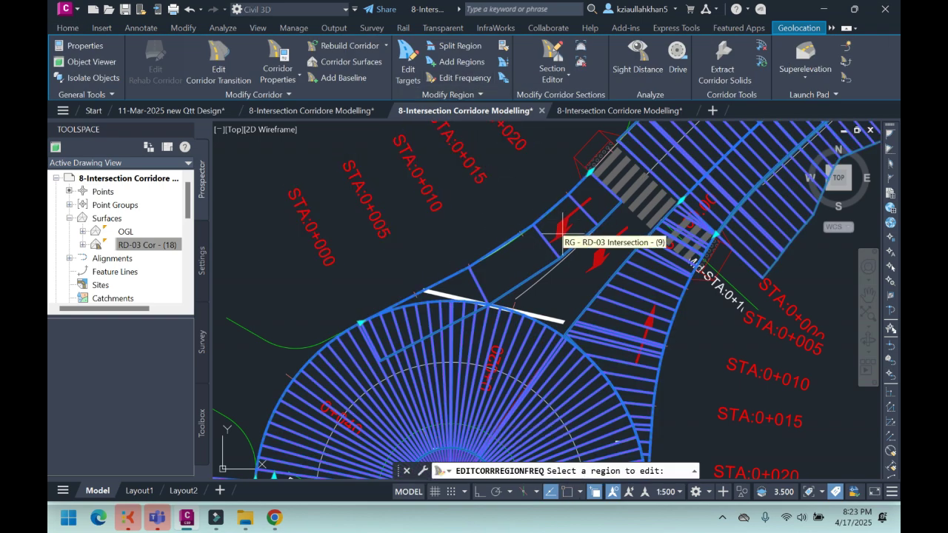
{"action": "left_click", "coordinate": [504, 124]}
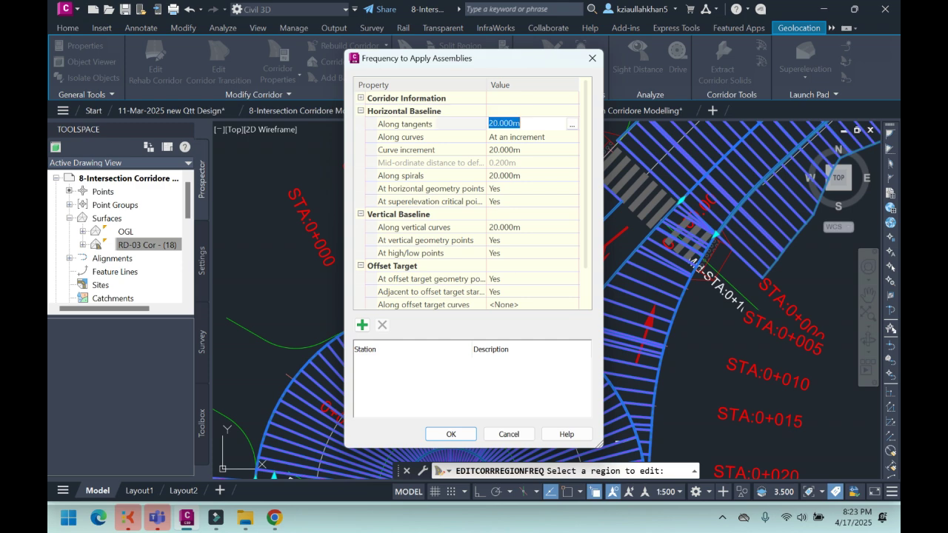
{"action": "key", "text": "Return"}
{"action": "left_click", "coordinate": [505, 149]}
{"action": "type", "text": "1"}
{"action": "key", "text": "Return"}
{"action": "left_click", "coordinate": [505, 175]}
{"action": "type", "text": "1"}
{"action": "key", "text": "Return"}
{"action": "left_click", "coordinate": [504, 228]}
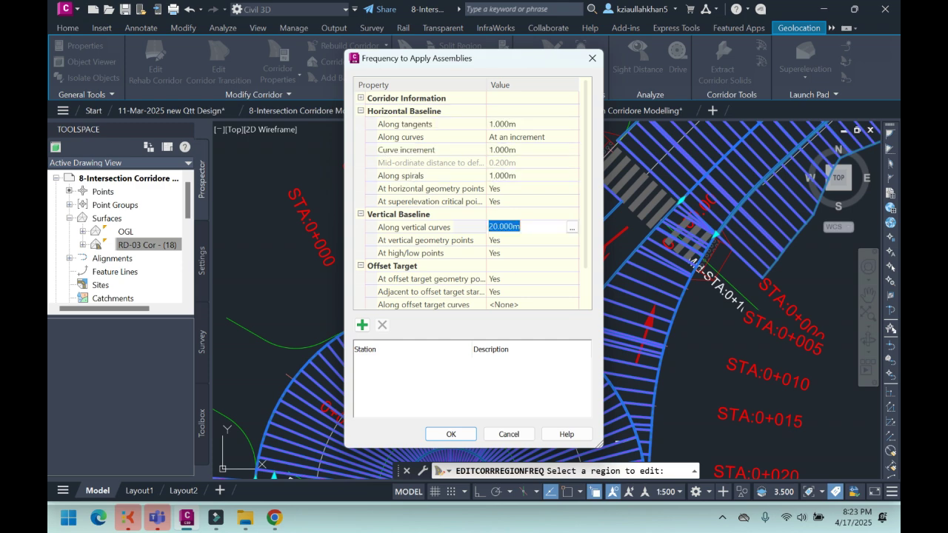
{"action": "left_click", "coordinate": [450, 434]}
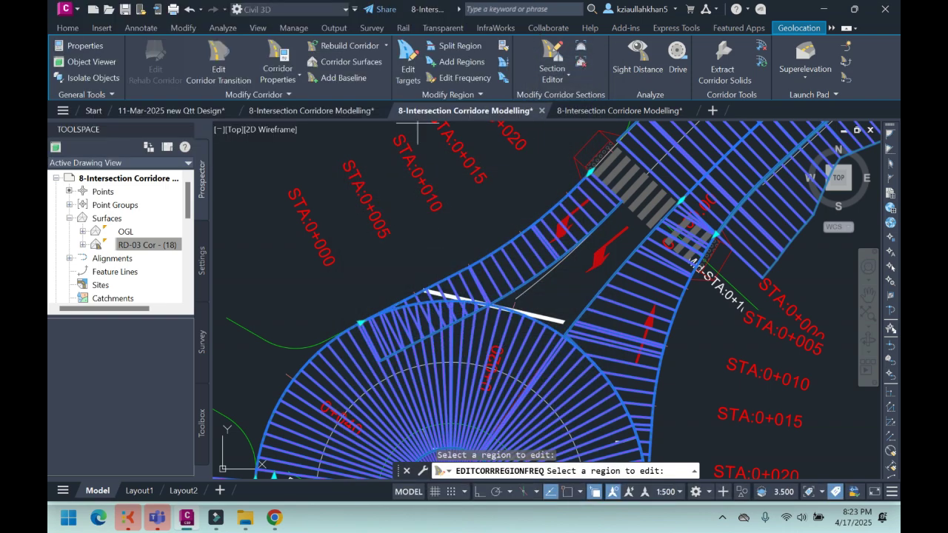
Step: Open the target mapping of the new RD-03 RS region and pick the RD-03 alignment as its width target
{"action": "left_click", "coordinate": [408, 63]}
{"action": "left_click", "coordinate": [529, 241]}
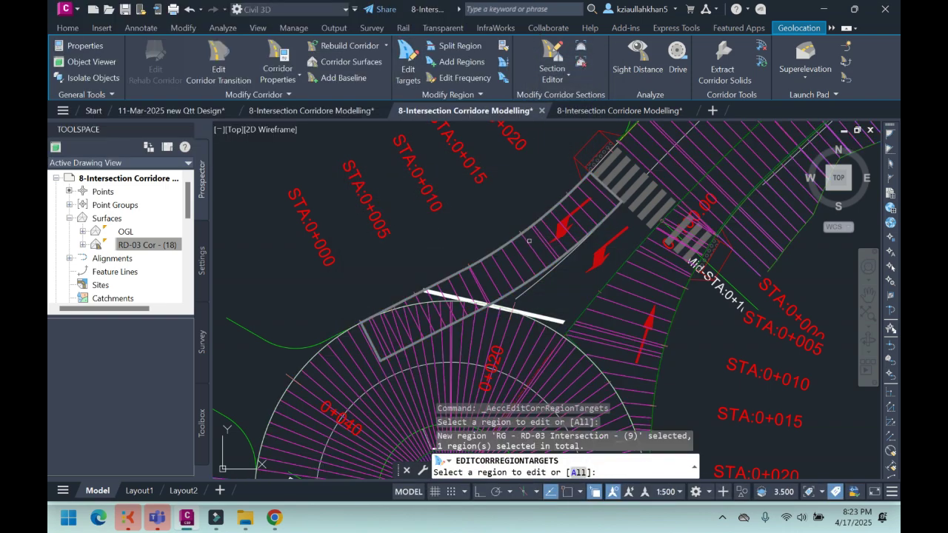
{"action": "key", "text": "Return"}
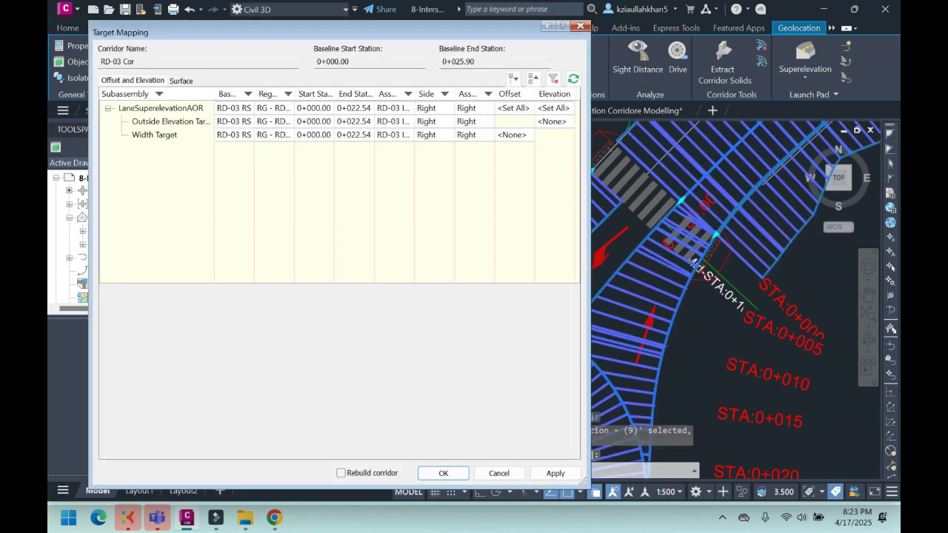
{"action": "left_click", "coordinate": [154, 134]}
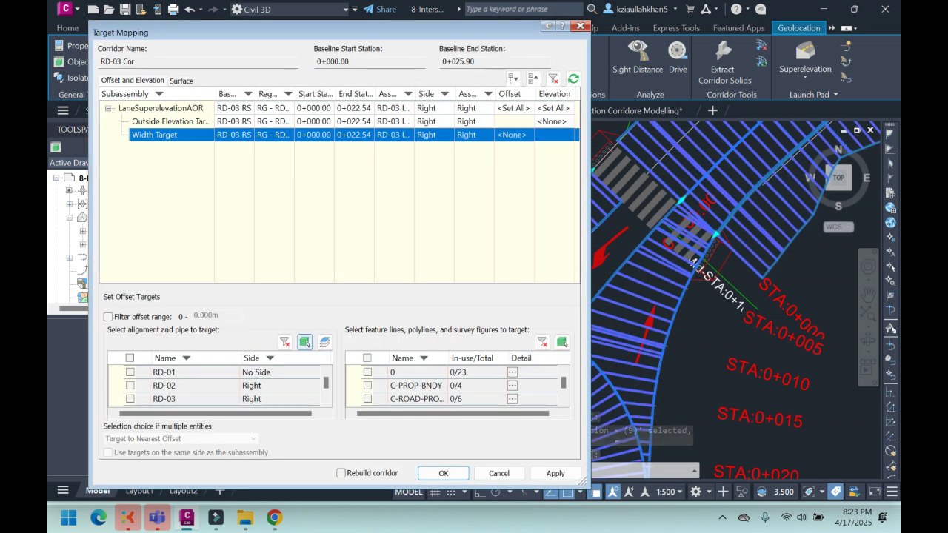
{"action": "left_click", "coordinate": [305, 342]}
{"action": "scroll", "coordinate": [572, 302], "scroll_direction": "up", "scroll_amount": 5}
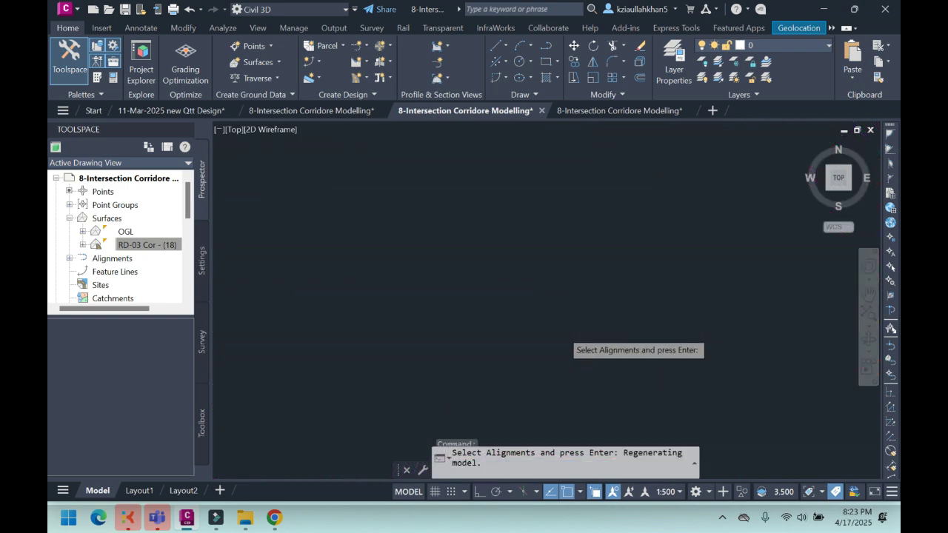
{"action": "scroll", "coordinate": [563, 296], "scroll_direction": "up", "scroll_amount": 5}
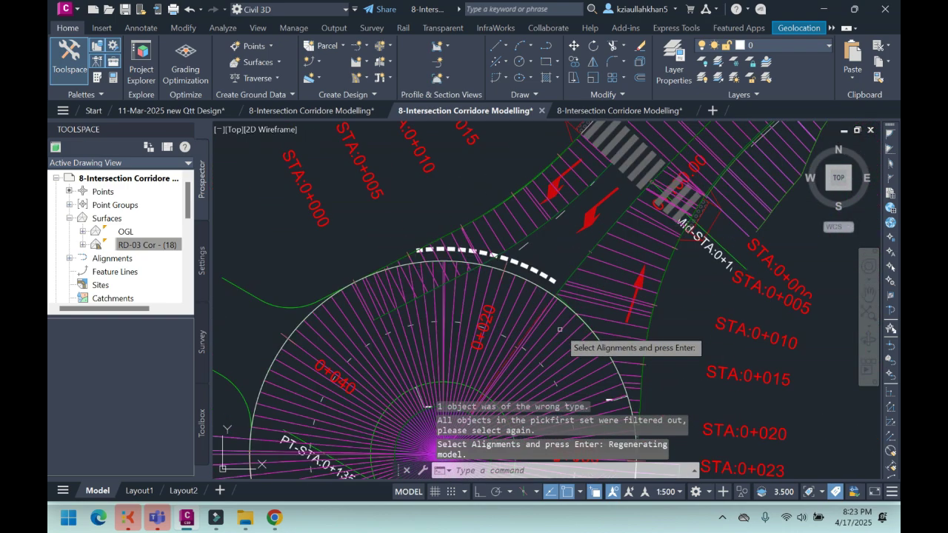
{"action": "left_click", "coordinate": [520, 297]}
{"action": "scroll", "coordinate": [528, 291], "scroll_direction": "down", "scroll_amount": 4}
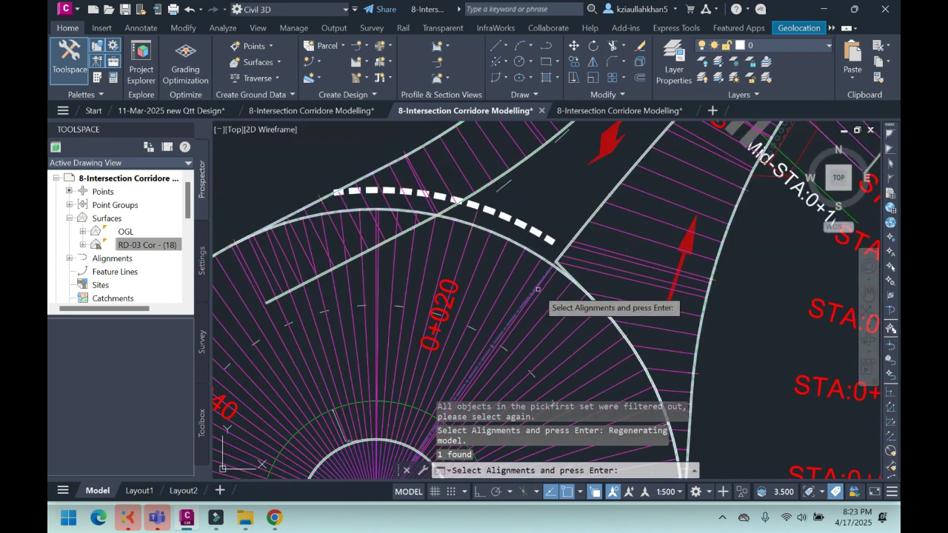
Step: Add the roundabout's outer circle alignment as a second width target, accept the mapping and dismiss the Event Viewer
{"action": "scroll", "coordinate": [531, 250], "scroll_direction": "up", "scroll_amount": 3}
{"action": "left_click", "coordinate": [532, 243]}
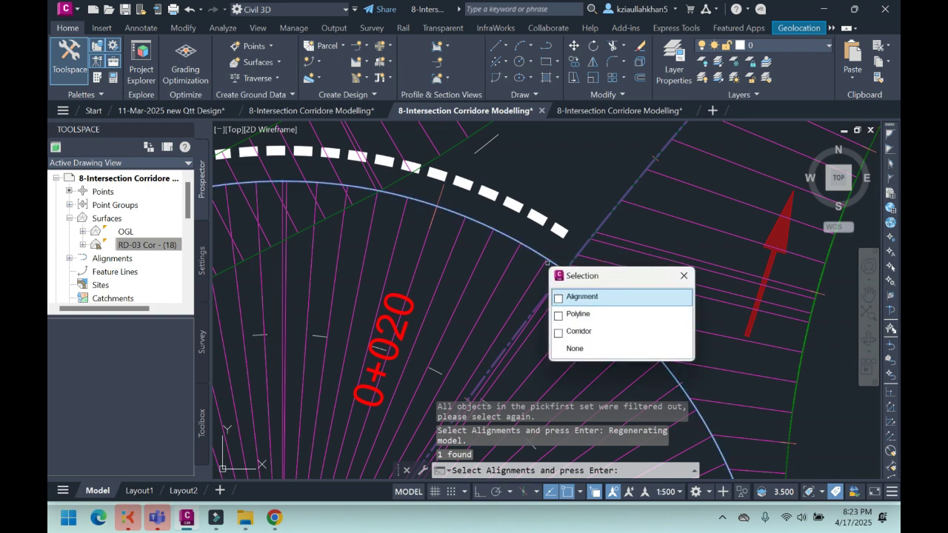
{"action": "left_click", "coordinate": [583, 297]}
{"action": "scroll", "coordinate": [585, 262], "scroll_direction": "down", "scroll_amount": 3}
{"action": "key", "text": "Return"}
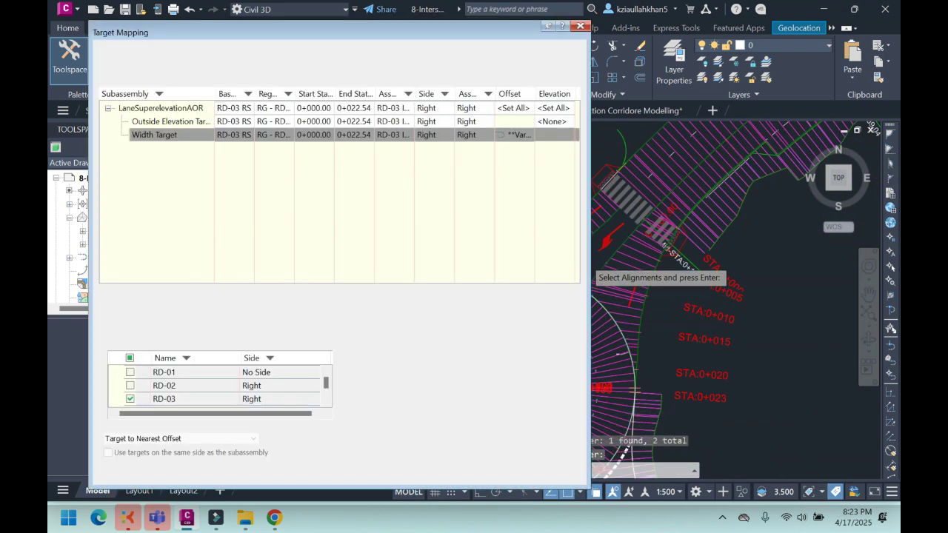
{"action": "key", "text": "Return"}
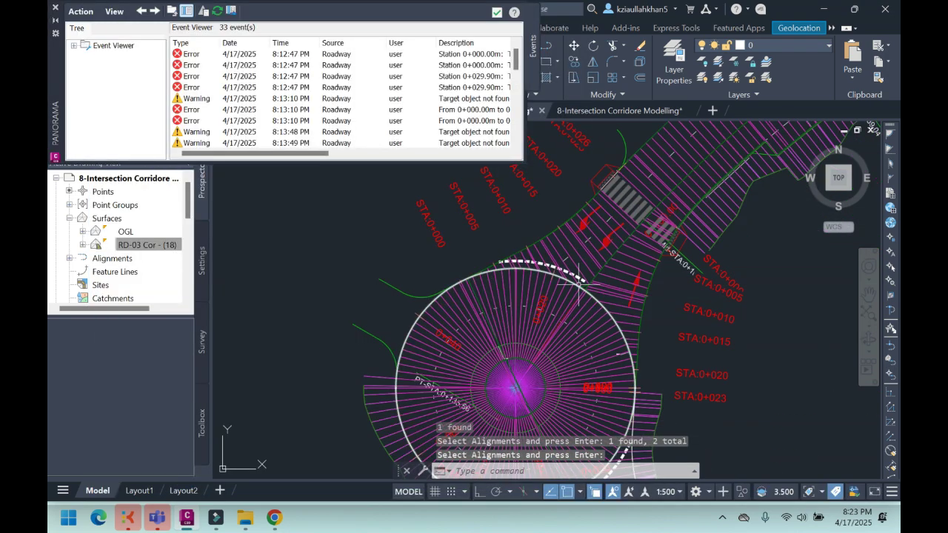
{"action": "left_click", "coordinate": [497, 12]}
Step: Stretch the region's start at the roundabout slightly along the RD-03 RS baseline to station 0+000.01
{"action": "scroll", "coordinate": [550, 243], "scroll_direction": "up", "scroll_amount": 3}
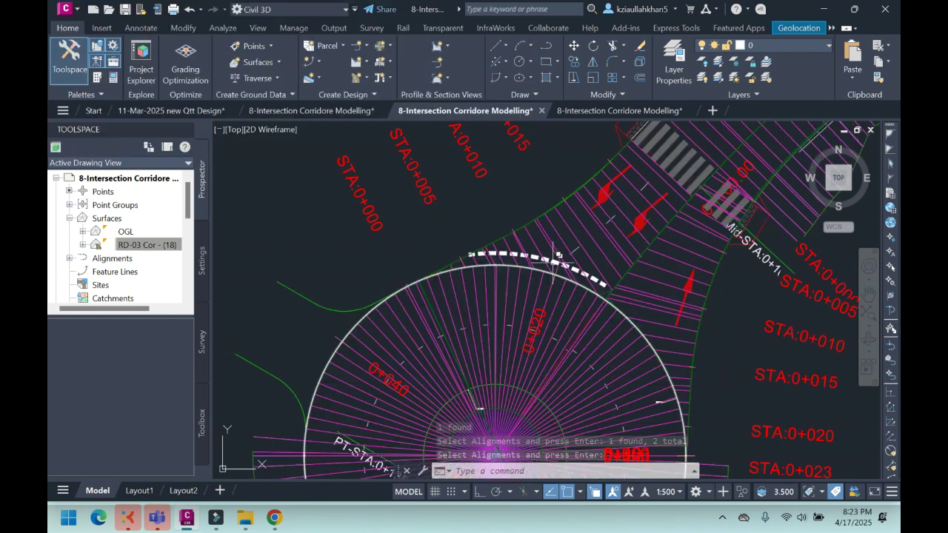
{"action": "scroll", "coordinate": [550, 243], "scroll_direction": "down", "scroll_amount": 1}
{"action": "scroll", "coordinate": [550, 243], "scroll_direction": "up", "scroll_amount": 3}
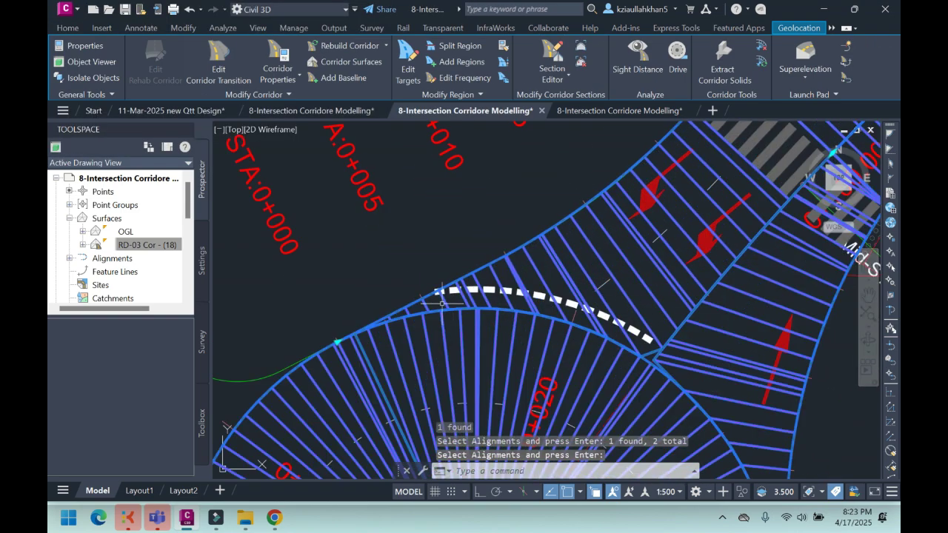
{"action": "scroll", "coordinate": [433, 316], "scroll_direction": "down", "scroll_amount": 1}
{"action": "scroll", "coordinate": [372, 343], "scroll_direction": "up", "scroll_amount": 5}
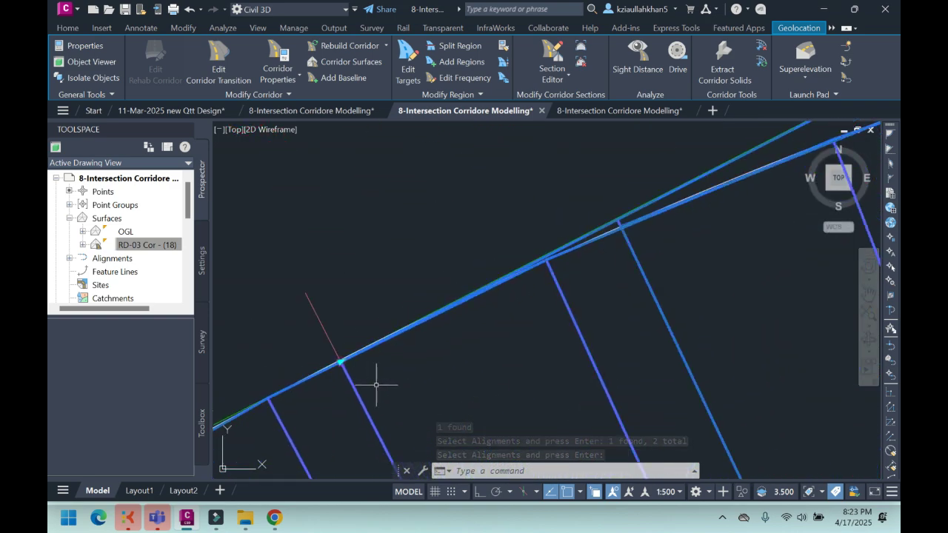
{"action": "scroll", "coordinate": [455, 275], "scroll_direction": "down", "scroll_amount": 6}
{"action": "scroll", "coordinate": [444, 311], "scroll_direction": "up", "scroll_amount": 6}
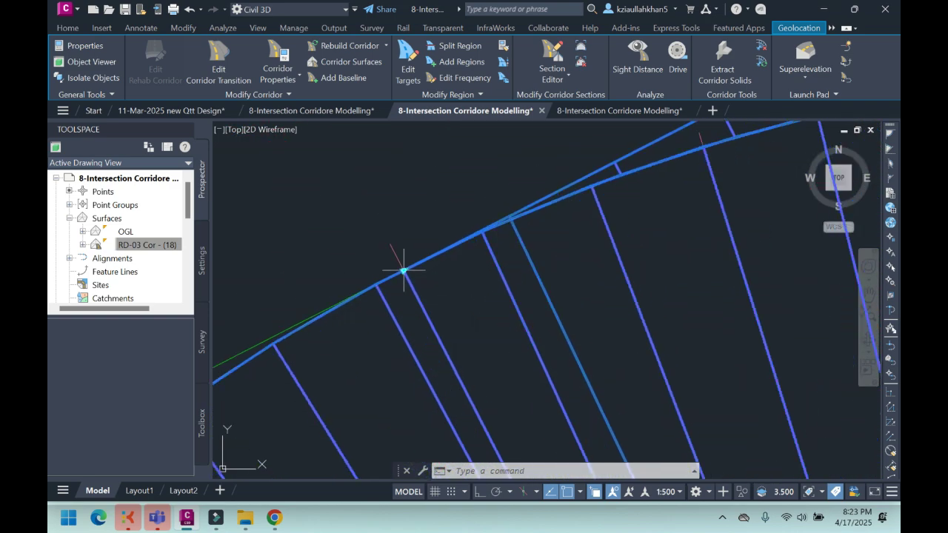
{"action": "scroll", "coordinate": [404, 271], "scroll_direction": "up", "scroll_amount": 3}
{"action": "left_click", "coordinate": [400, 285]}
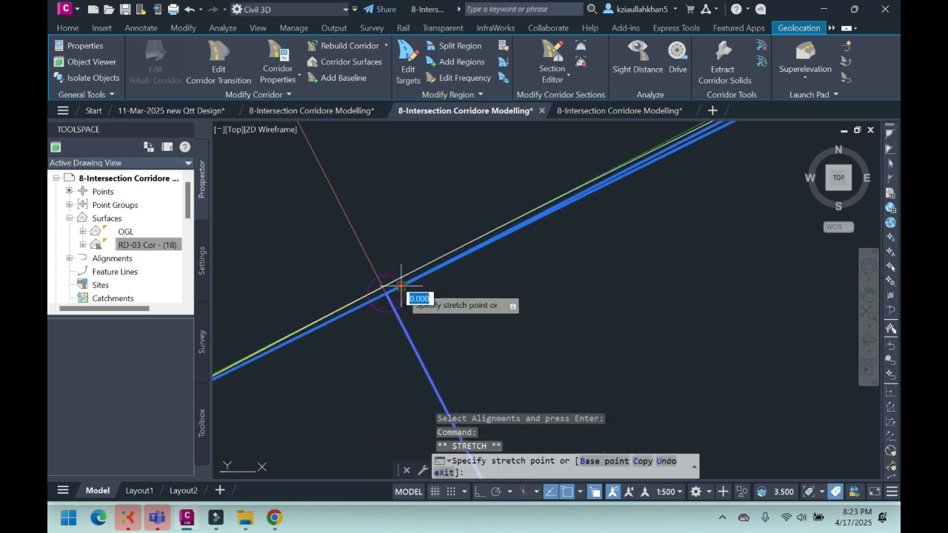
{"action": "left_click", "coordinate": [401, 282]}
{"action": "scroll", "coordinate": [437, 274], "scroll_direction": "down", "scroll_amount": 5}
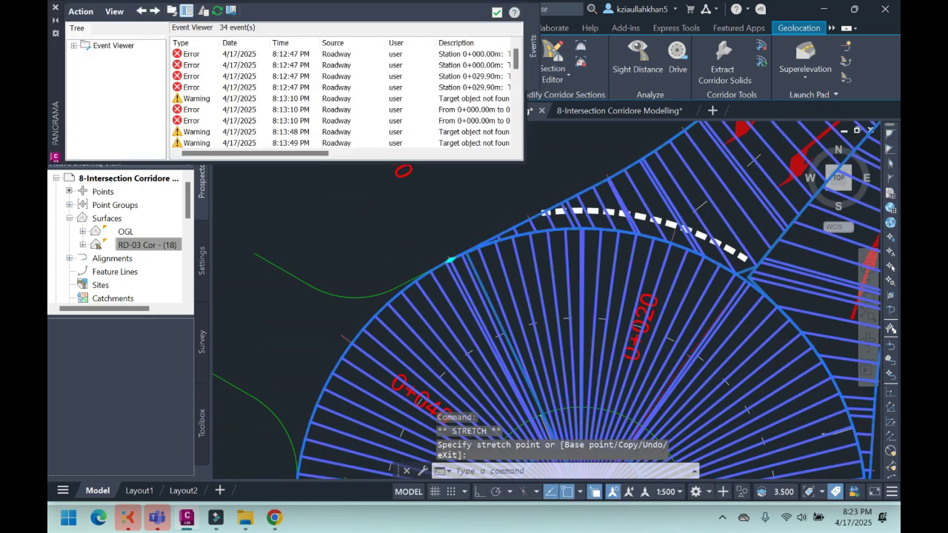
{"action": "scroll", "coordinate": [460, 250], "scroll_direction": "down", "scroll_amount": 5}
{"action": "scroll", "coordinate": [535, 171], "scroll_direction": "up", "scroll_amount": 5}
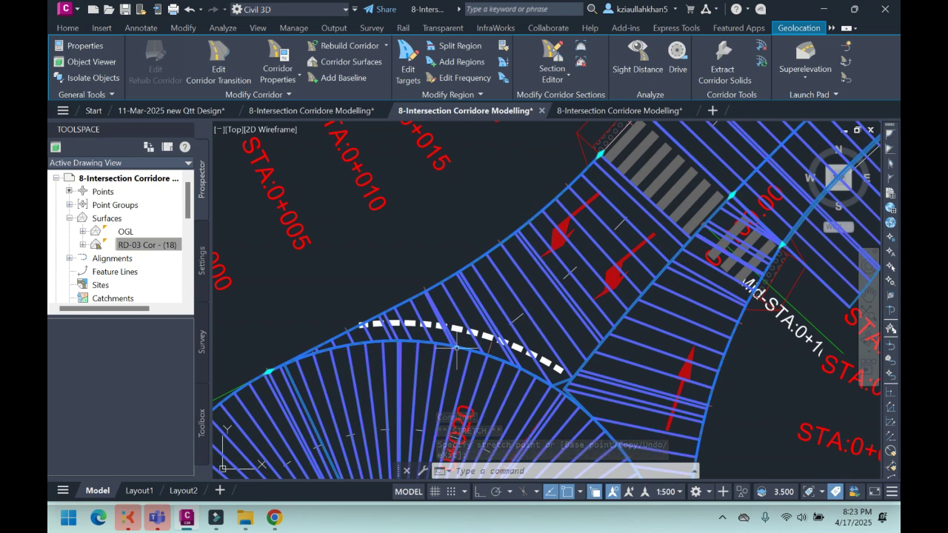
{"action": "key", "text": "Escape"}
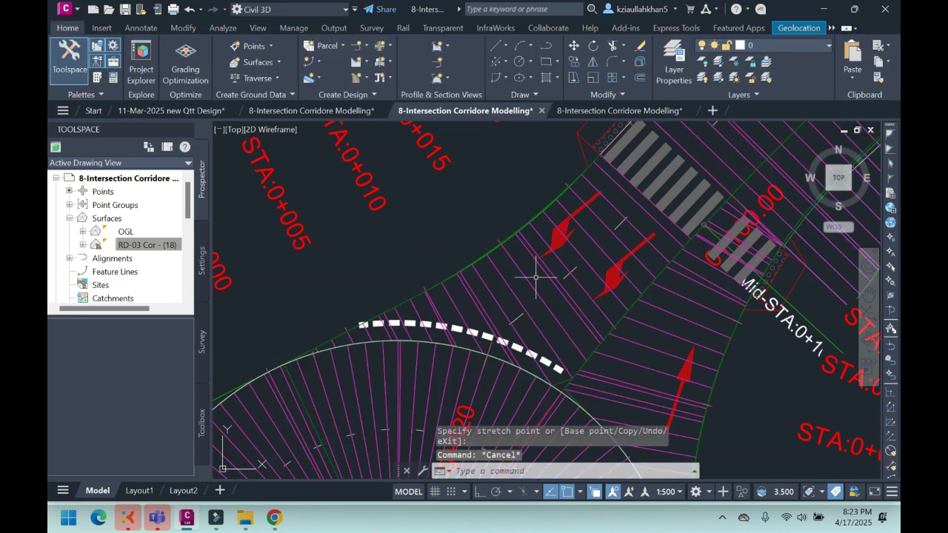
Step: Inspect the corridor at the roundabout and its Road 3 approach in the Object Viewer
{"action": "left_click", "coordinate": [521, 300]}
{"action": "scroll", "coordinate": [509, 263], "scroll_direction": "down", "scroll_amount": 6}
{"action": "right_click", "coordinate": [509, 264]}
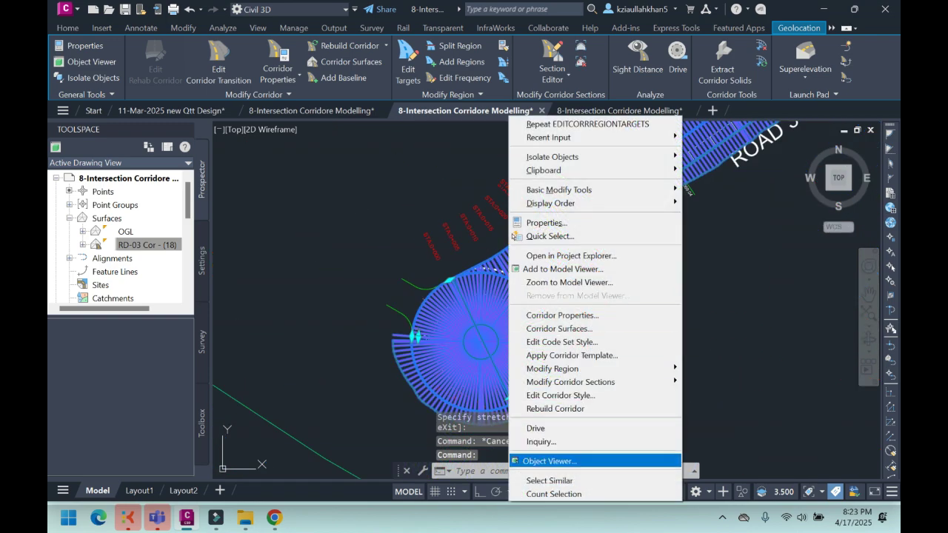
{"action": "left_click", "coordinate": [550, 461]}
{"action": "scroll", "coordinate": [474, 277], "scroll_direction": "up", "scroll_amount": 2}
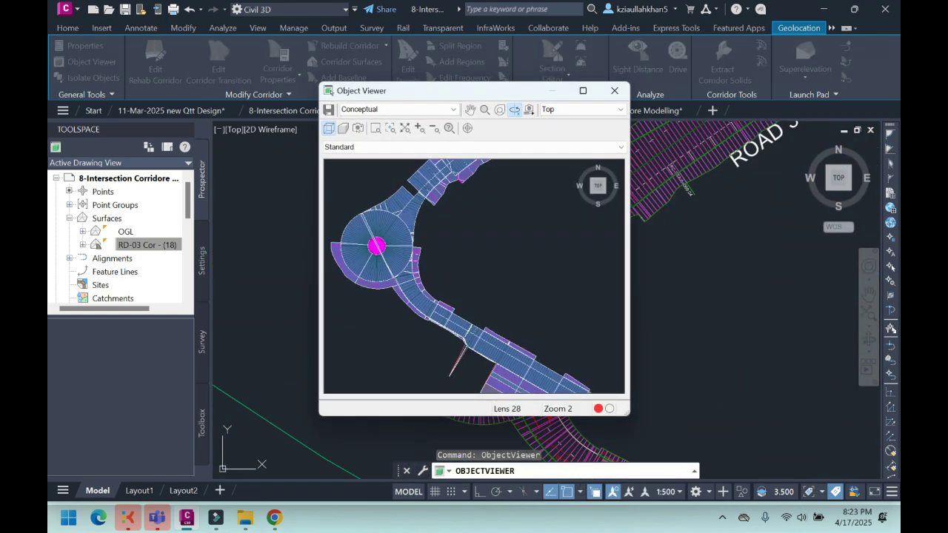
{"action": "scroll", "coordinate": [475, 276], "scroll_direction": "down", "scroll_amount": 1}
{"action": "scroll", "coordinate": [475, 276], "scroll_direction": "up", "scroll_amount": 1}
{"action": "middle_click_drag", "start_coordinate": [415, 252], "coordinate": [474, 282]}
{"action": "scroll", "coordinate": [474, 282], "scroll_direction": "up", "scroll_amount": 1}
{"action": "middle_click_drag", "start_coordinate": [414, 279], "coordinate": [449, 300]}
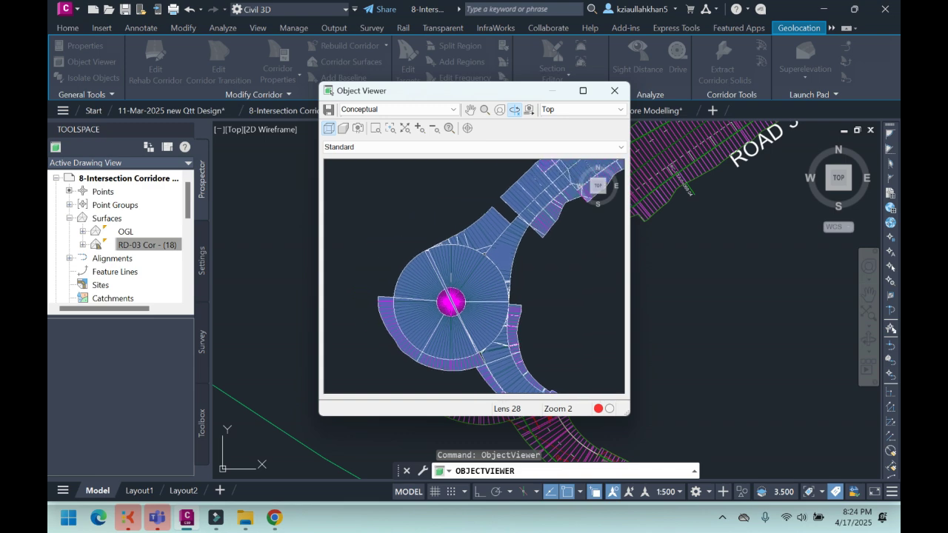
{"action": "scroll", "coordinate": [446, 262], "scroll_direction": "up", "scroll_amount": 4}
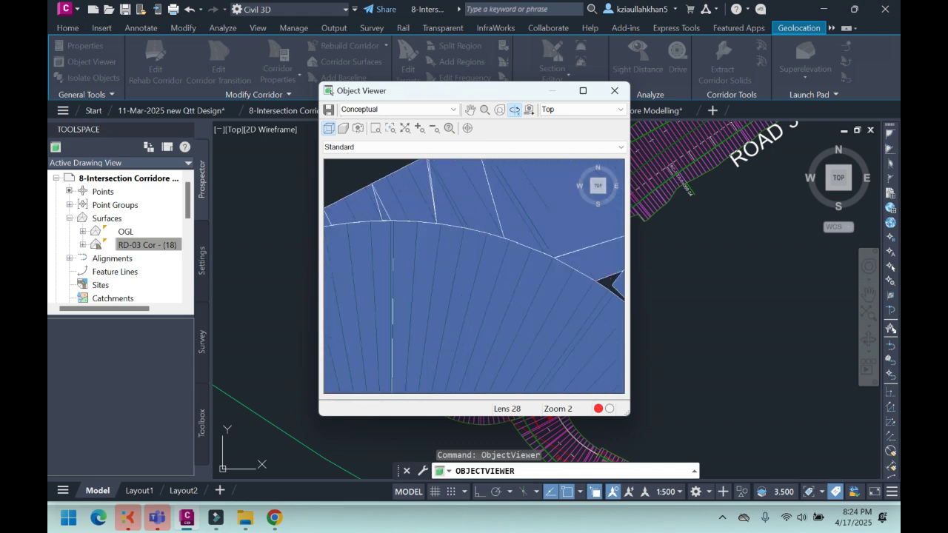
{"action": "scroll", "coordinate": [474, 276], "scroll_direction": "down", "scroll_amount": 2}
{"action": "scroll", "coordinate": [474, 276], "scroll_direction": "up", "scroll_amount": 2}
{"action": "scroll", "coordinate": [474, 276], "scroll_direction": "down", "scroll_amount": 2}
{"action": "scroll", "coordinate": [474, 276], "scroll_direction": "up", "scroll_amount": 2}
{"action": "key", "text": "Escape"}
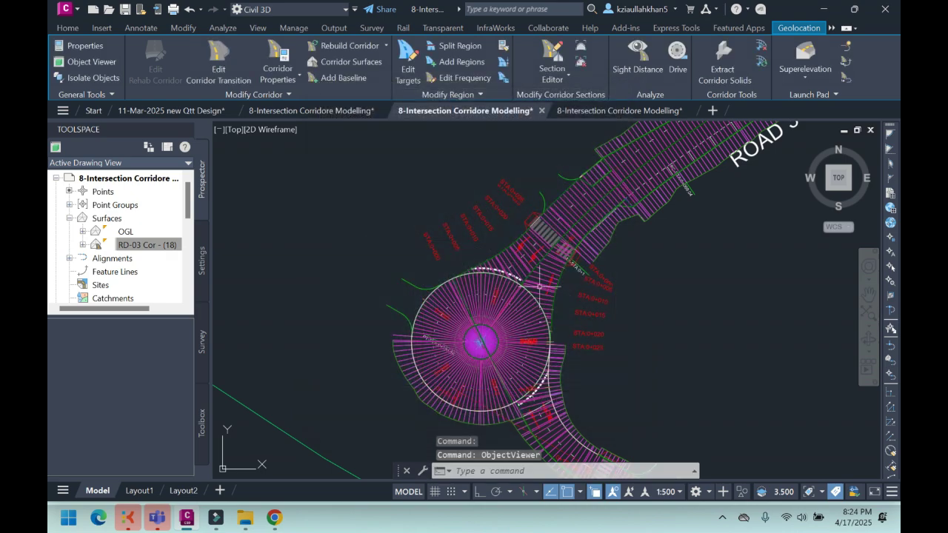
Step: Reopen the region's target mapping and choose RD-03 PROFILE as its outside elevation target
{"action": "scroll", "coordinate": [552, 269], "scroll_direction": "up", "scroll_amount": 5}
{"action": "left_click", "coordinate": [451, 274]}
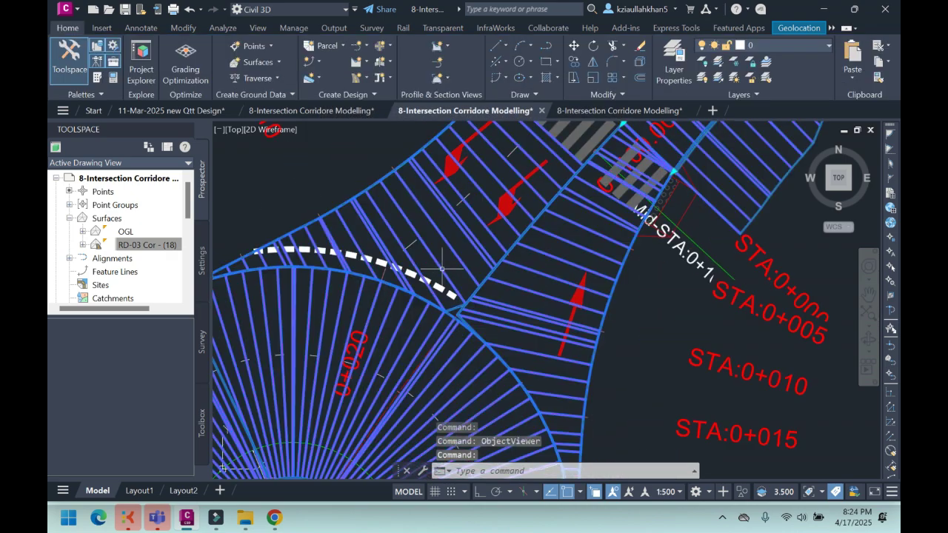
{"action": "left_click", "coordinate": [408, 58]}
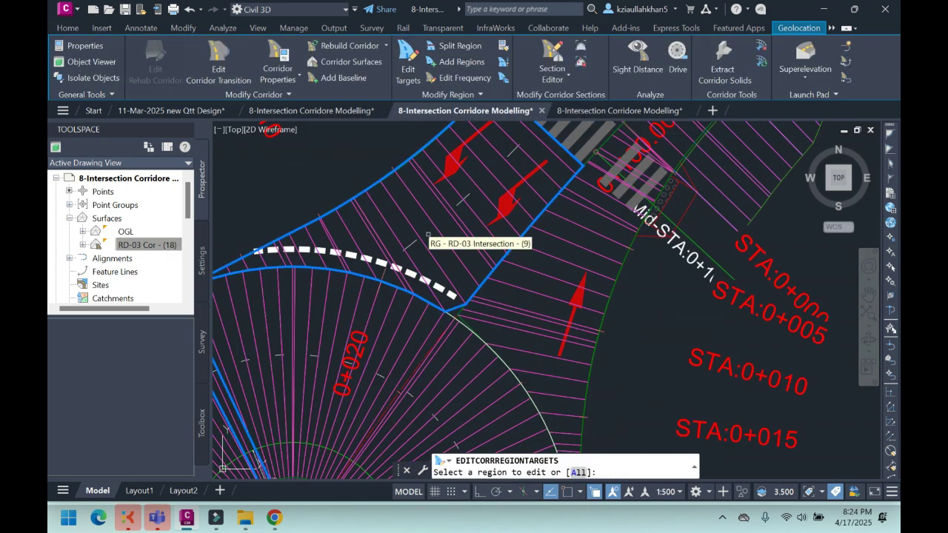
{"action": "left_click", "coordinate": [418, 239]}
{"action": "right_click", "coordinate": [419, 239]}
{"action": "left_click", "coordinate": [445, 247]}
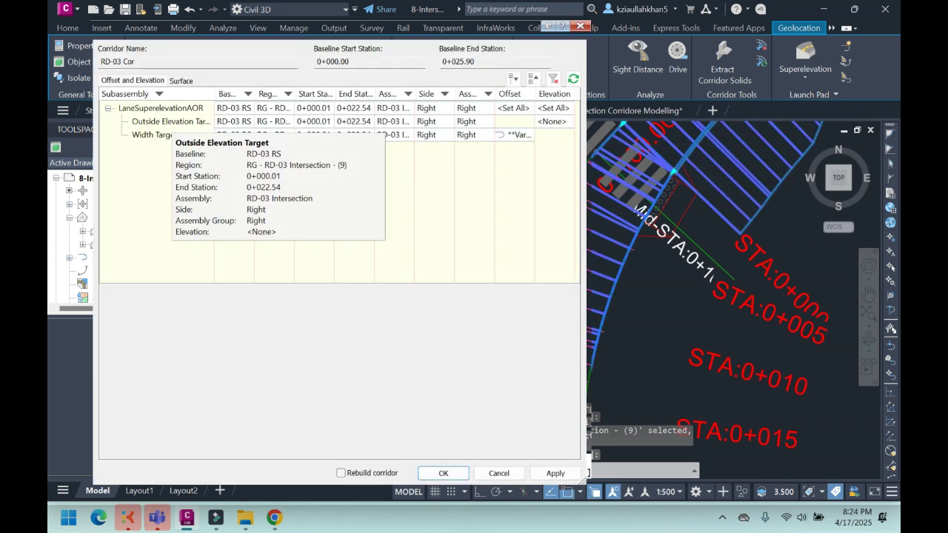
{"action": "left_click", "coordinate": [171, 121]}
{"action": "left_click_drag", "start_coordinate": [248, 94], "coordinate": [250, 94]}
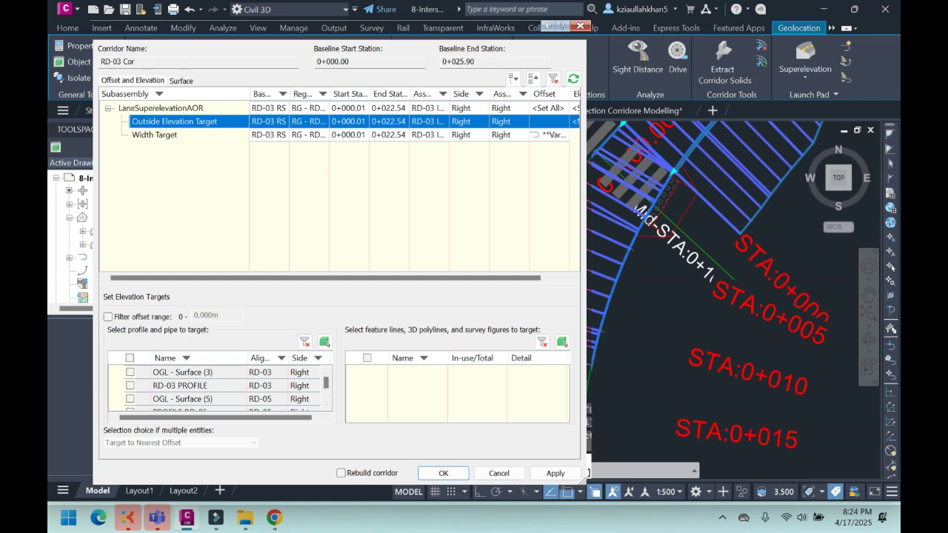
{"action": "left_click", "coordinate": [130, 385]}
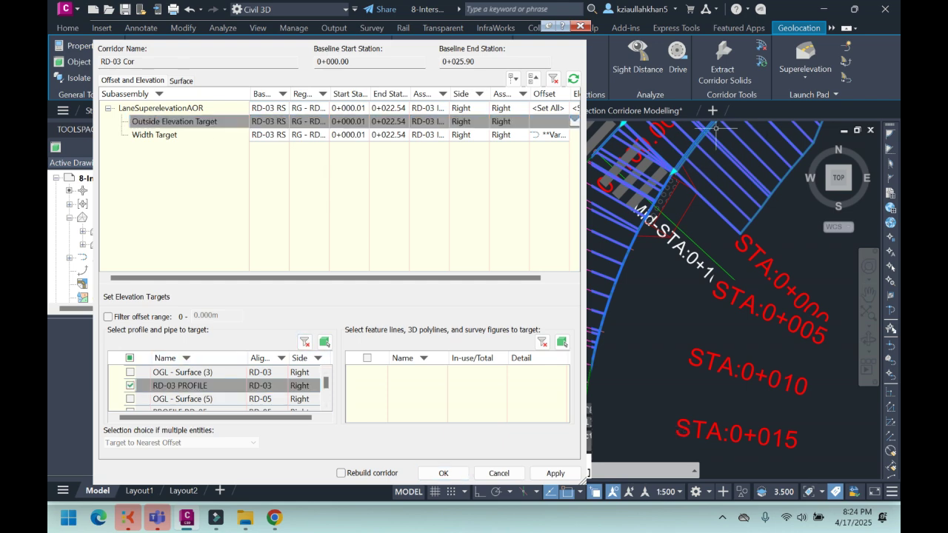
Step: Add the RA FG profile of the RA outer Circle as a second outside elevation target, accept the mapping and clear the selection
{"action": "scroll", "coordinate": [683, 186], "scroll_direction": "down", "scroll_amount": 3}
{"action": "scroll", "coordinate": [677, 175], "scroll_direction": "down", "scroll_amount": 2}
{"action": "scroll", "coordinate": [622, 213], "scroll_direction": "up", "scroll_amount": 2}
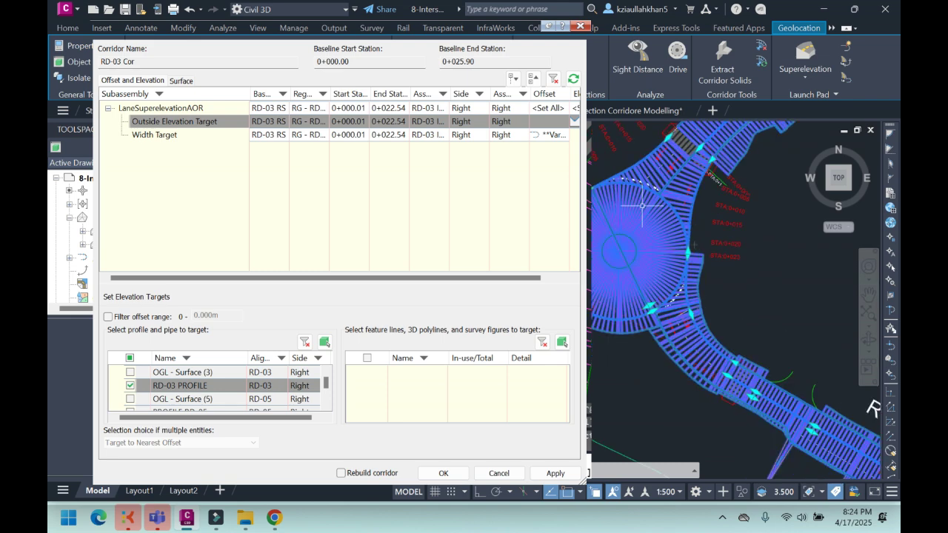
{"action": "scroll", "coordinate": [220, 385], "scroll_direction": "down", "scroll_amount": 1}
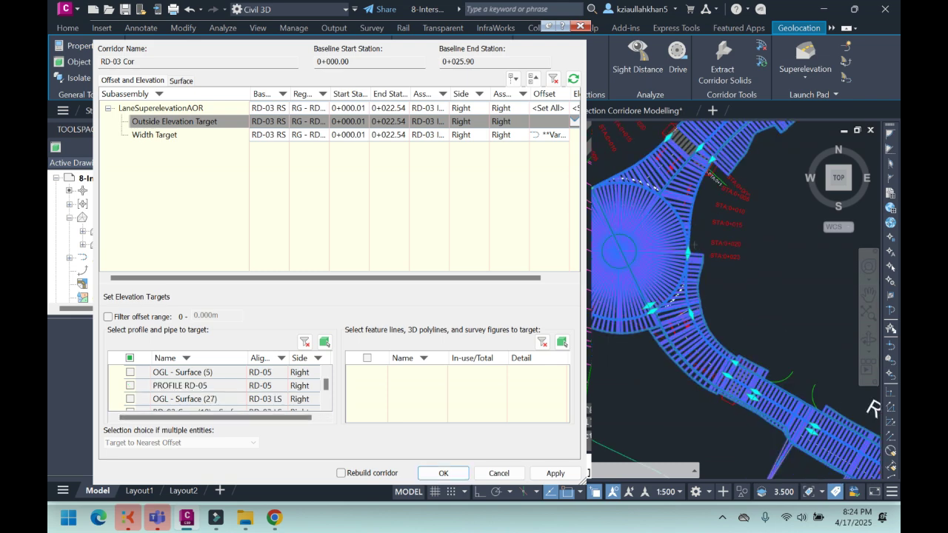
{"action": "scroll", "coordinate": [220, 385], "scroll_direction": "down", "scroll_amount": 1}
{"action": "scroll", "coordinate": [220, 386], "scroll_direction": "down", "scroll_amount": 2}
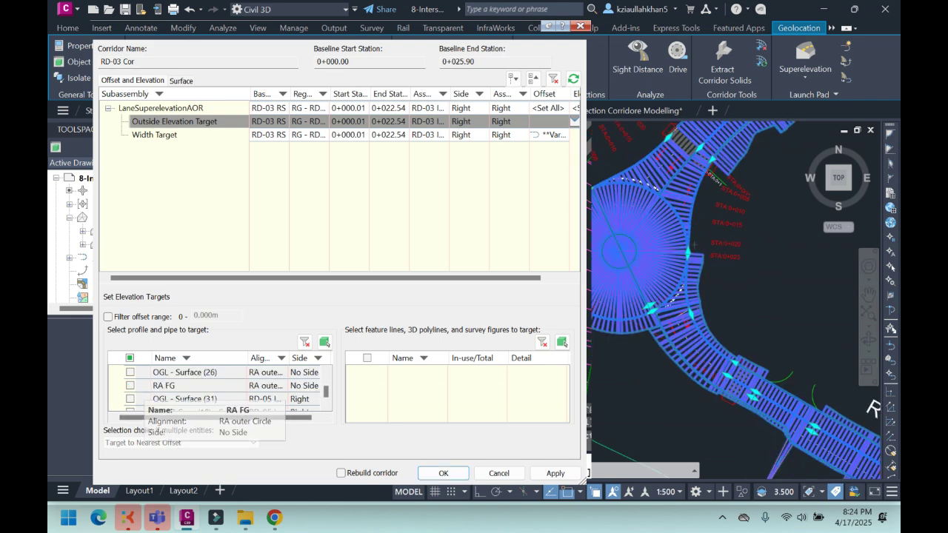
{"action": "left_click", "coordinate": [130, 386]}
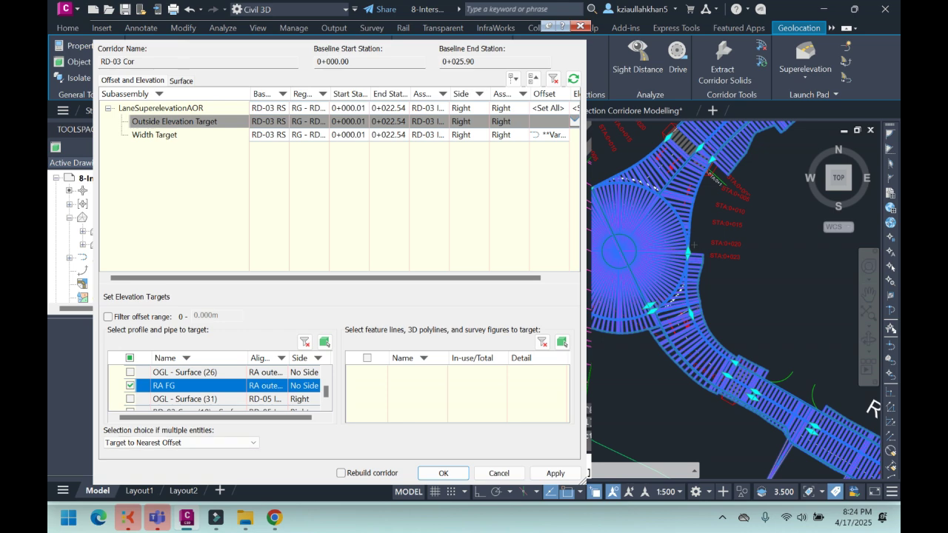
{"action": "left_click", "coordinate": [443, 472]}
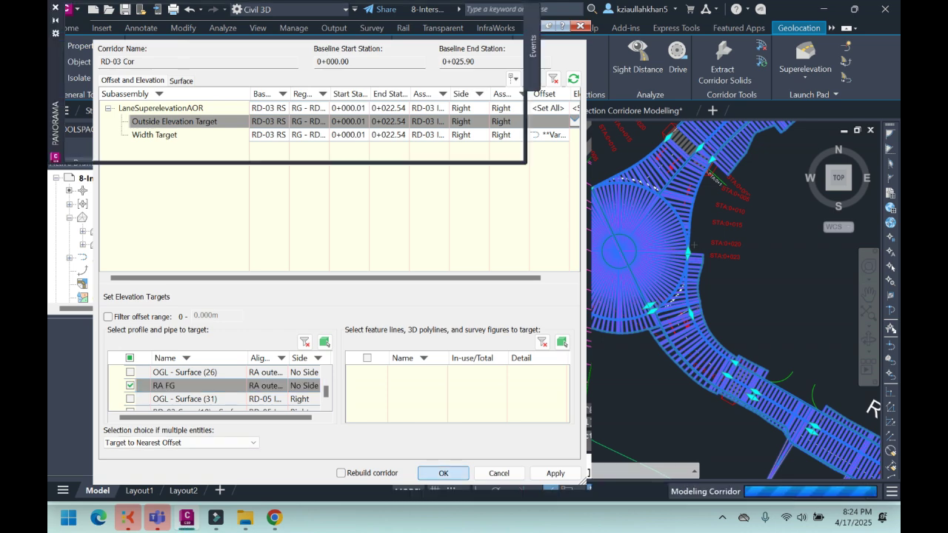
{"action": "scroll", "coordinate": [684, 152], "scroll_direction": "up", "scroll_amount": 5}
{"action": "key", "text": "Escape"}
Step: Add three assembly stations to the RD-03 RS region's frequency at the roundabout corner, at about 0+013.21, 0+013.25 and 0+013.31
{"action": "scroll", "coordinate": [551, 325], "scroll_direction": "up", "scroll_amount": 3}
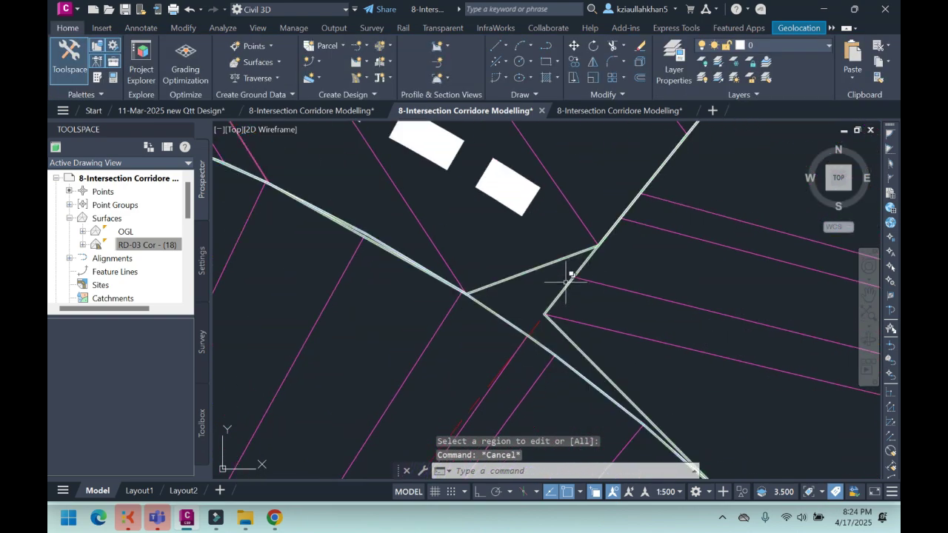
{"action": "left_click", "coordinate": [575, 212]}
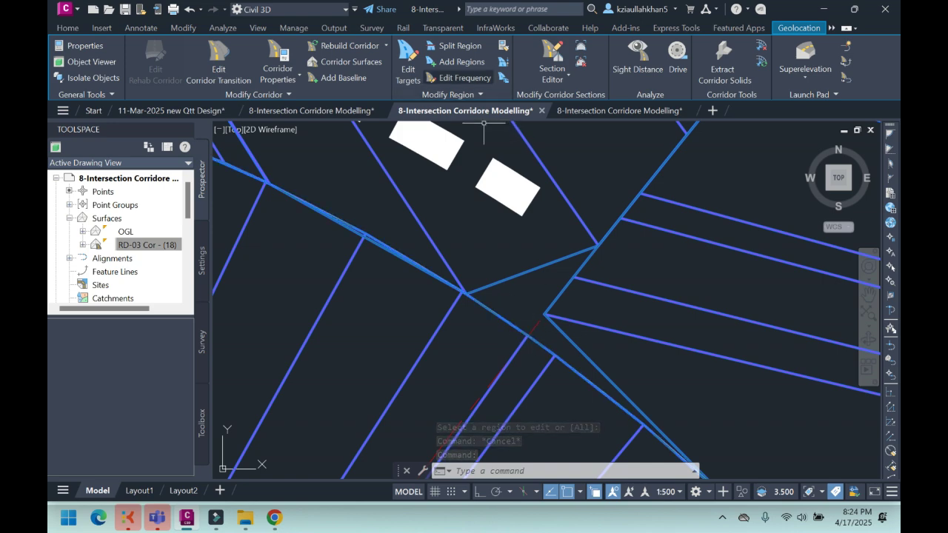
{"action": "key", "text": "Return"}
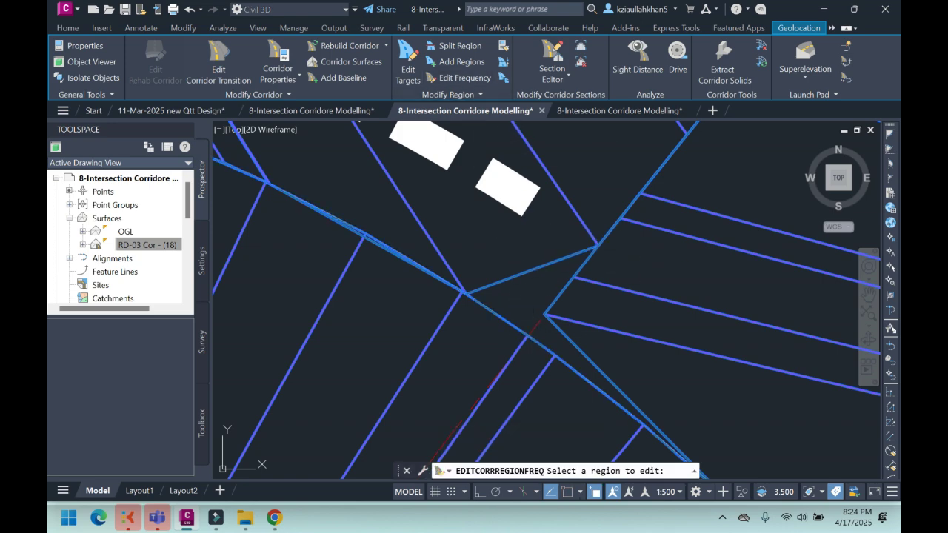
{"action": "left_click", "coordinate": [522, 271]}
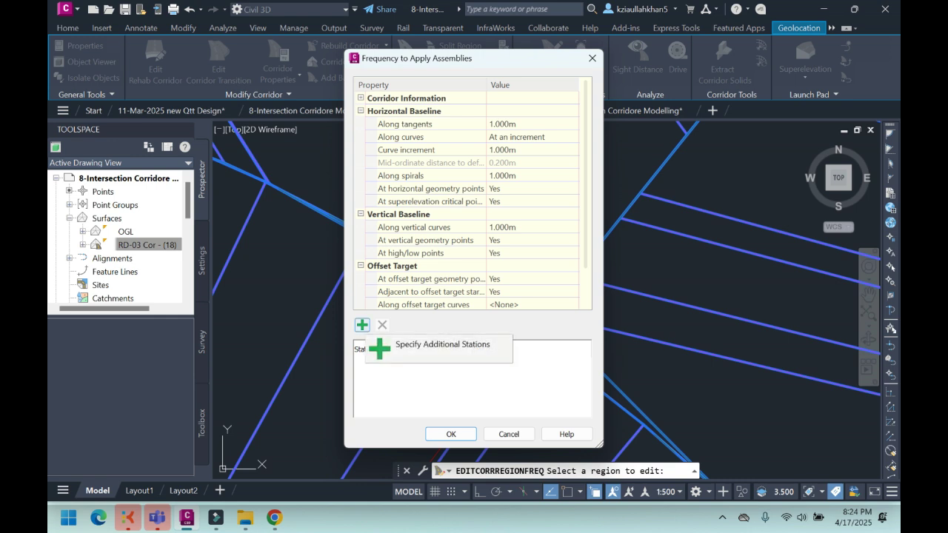
{"action": "left_click", "coordinate": [362, 325]}
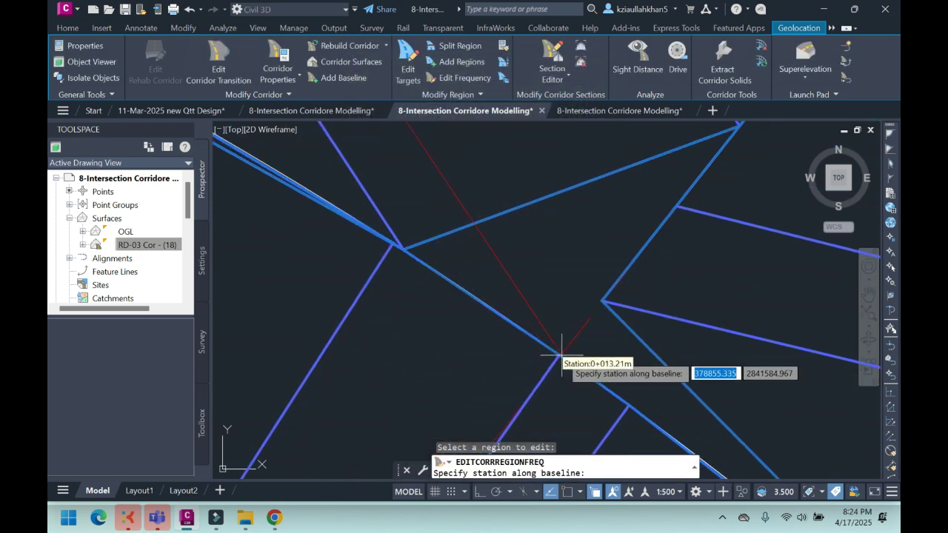
{"action": "left_click", "coordinate": [569, 354]}
{"action": "left_click", "coordinate": [571, 342]}
{"action": "left_click", "coordinate": [583, 327]}
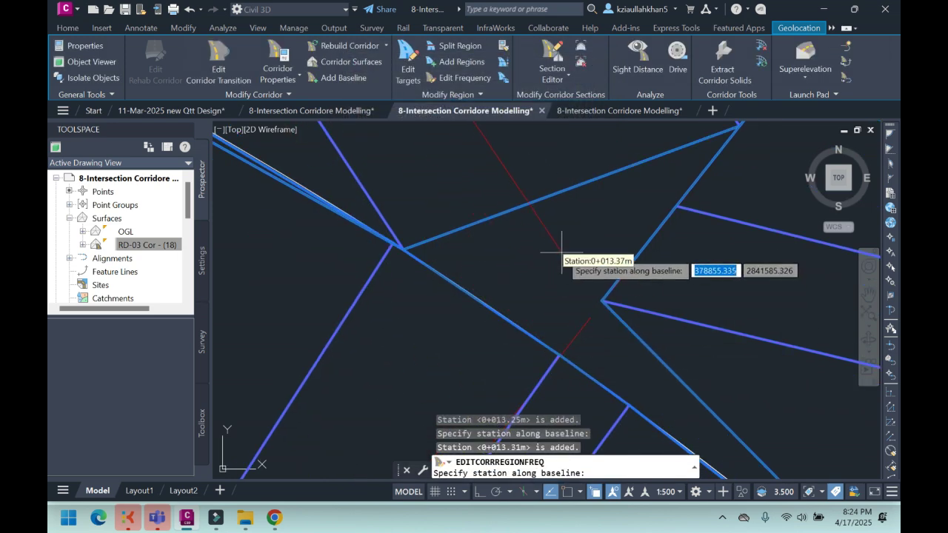
{"action": "key", "text": "Return"}
{"action": "left_click", "coordinate": [451, 434]}
{"action": "scroll", "coordinate": [561, 300], "scroll_direction": "up", "scroll_amount": 5}
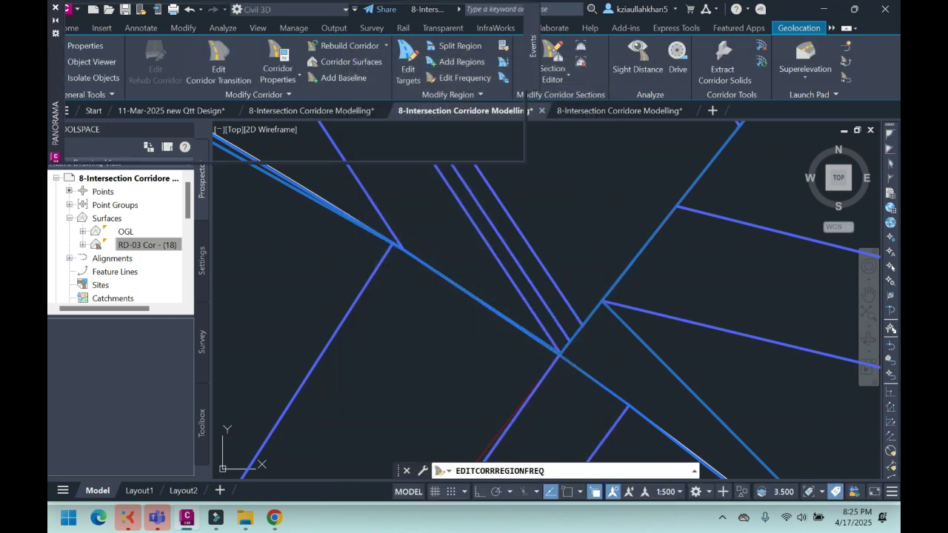
{"action": "left_click", "coordinate": [496, 11]}
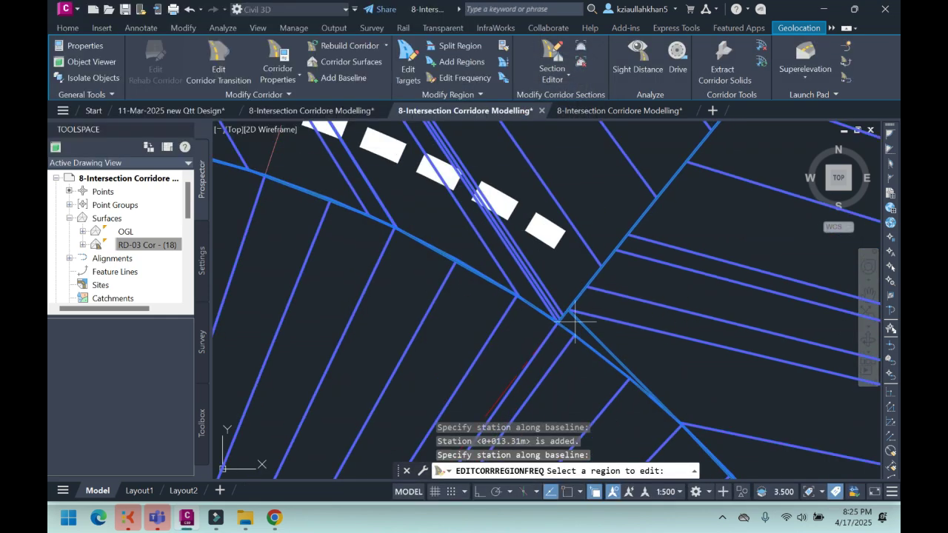
Step: Add stations 0+011.17, 0+011.13 and 0+011.08 to the frequency of the adjoining region across the Road 3 centreline, and end the command
{"action": "scroll", "coordinate": [585, 319], "scroll_direction": "up", "scroll_amount": 3}
{"action": "left_click", "coordinate": [592, 321]}
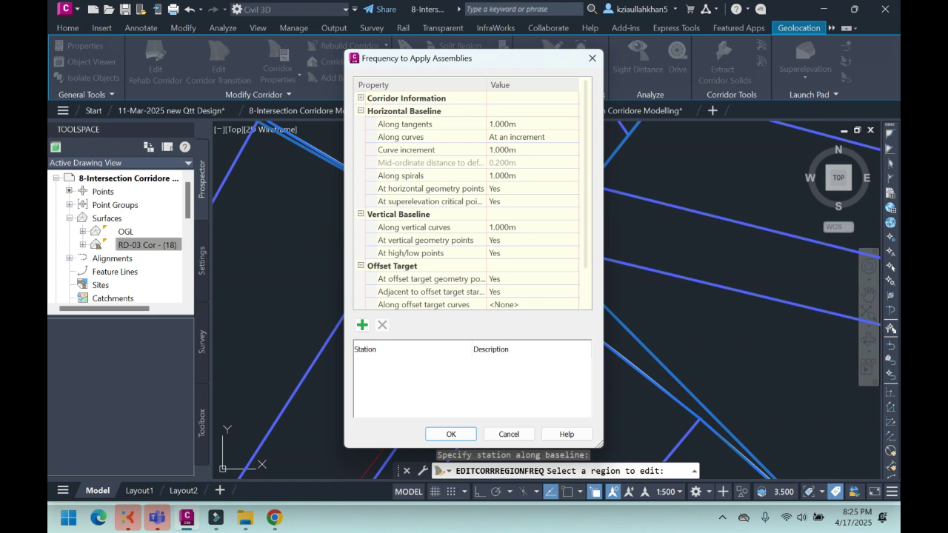
{"action": "left_click", "coordinate": [362, 324]}
{"action": "scroll", "coordinate": [529, 296], "scroll_direction": "up", "scroll_amount": 3}
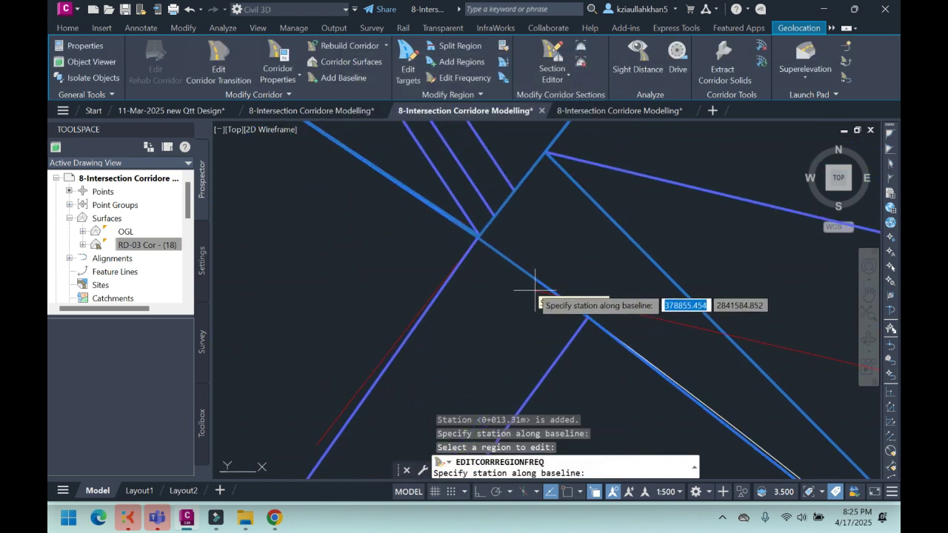
{"action": "left_click", "coordinate": [479, 237]}
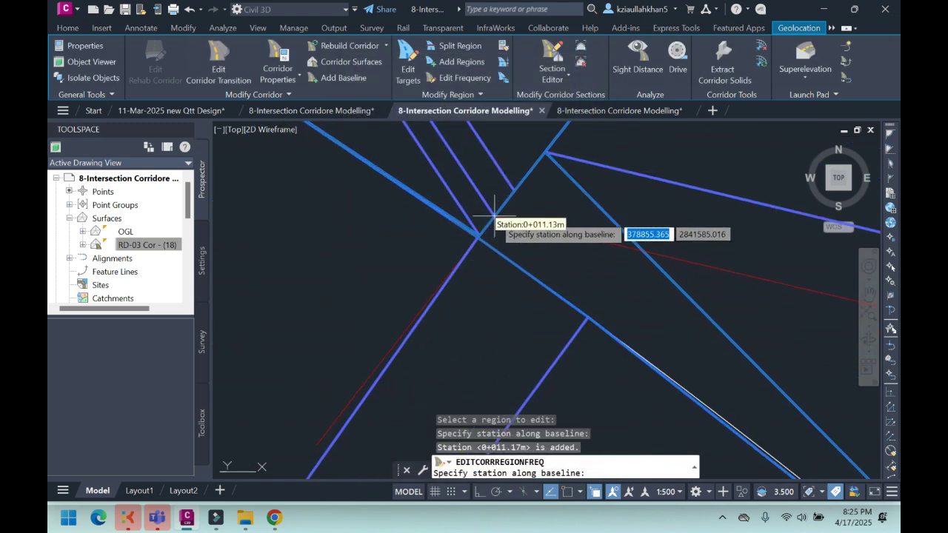
{"action": "left_click", "coordinate": [489, 212]}
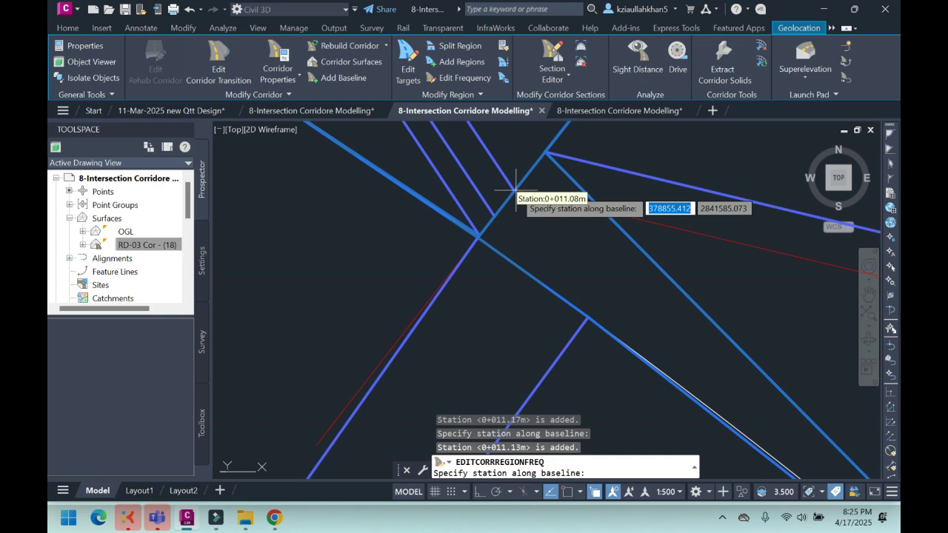
{"action": "key", "text": "Return"}
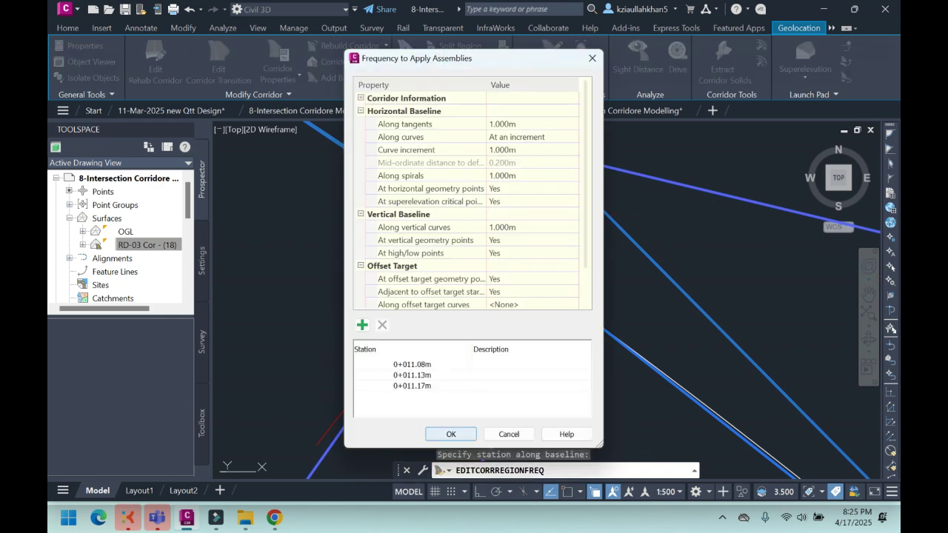
{"action": "key", "text": "Return"}
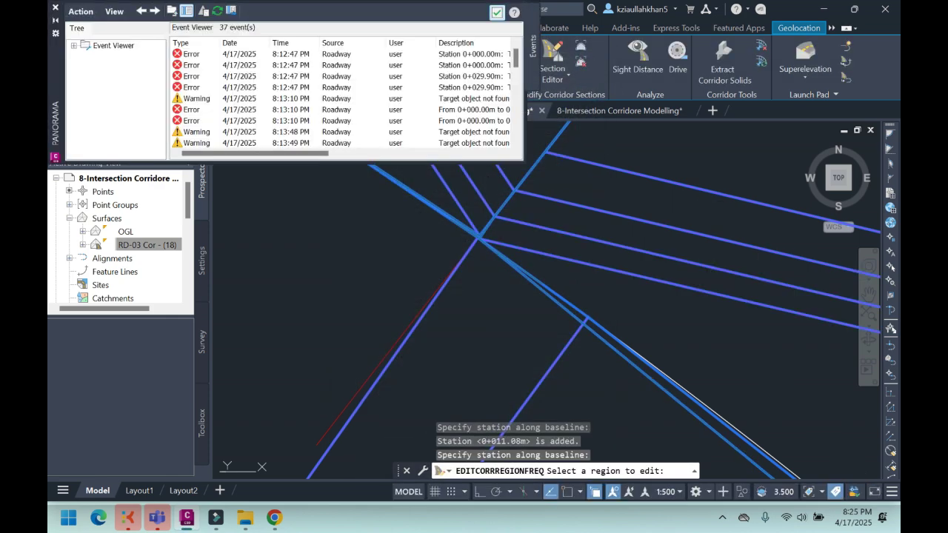
{"action": "key", "text": "Escape"}
{"action": "key", "text": "Escape"}
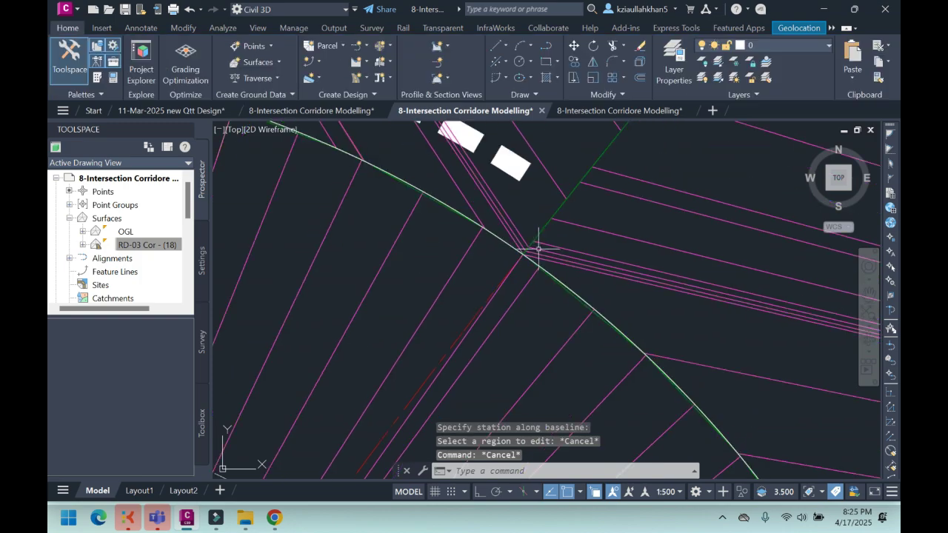
Step: Inspect the corridor where Road 3 meets the roundabout in the Object Viewer, and close the viewer
{"action": "left_click", "coordinate": [536, 250]}
{"action": "right_click", "coordinate": [539, 250]}
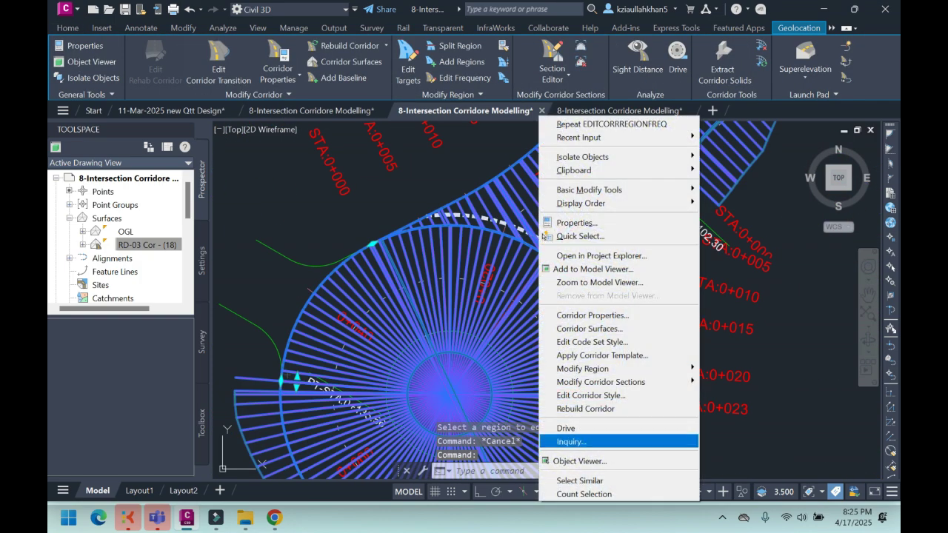
{"action": "left_click", "coordinate": [604, 460]}
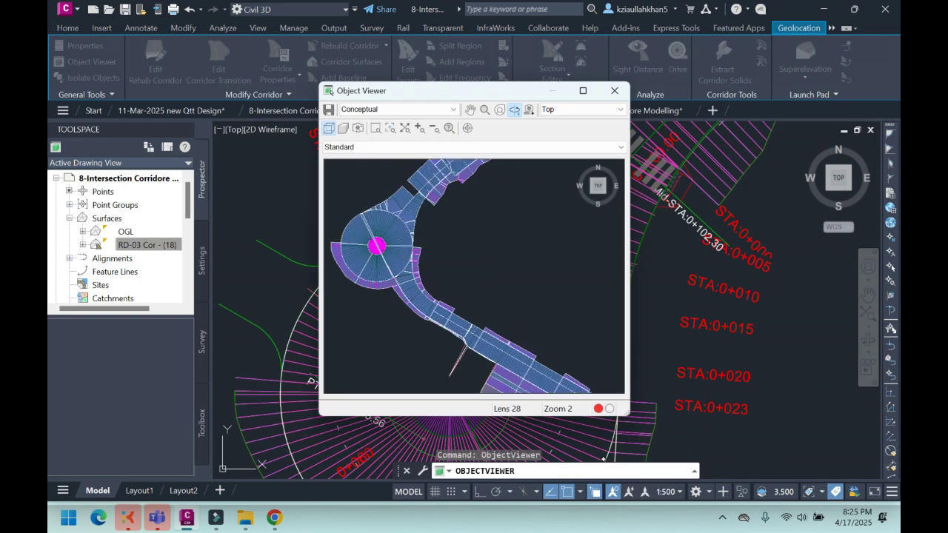
{"action": "middle_click_drag", "start_coordinate": [395, 199], "coordinate": [434, 234]}
{"action": "scroll", "coordinate": [435, 235], "scroll_direction": "up", "scroll_amount": 12}
{"action": "middle_click_drag", "start_coordinate": [459, 297], "coordinate": [462, 238]}
{"action": "scroll", "coordinate": [462, 252], "scroll_direction": "up", "scroll_amount": 2}
{"action": "scroll", "coordinate": [462, 252], "scroll_direction": "down", "scroll_amount": 6}
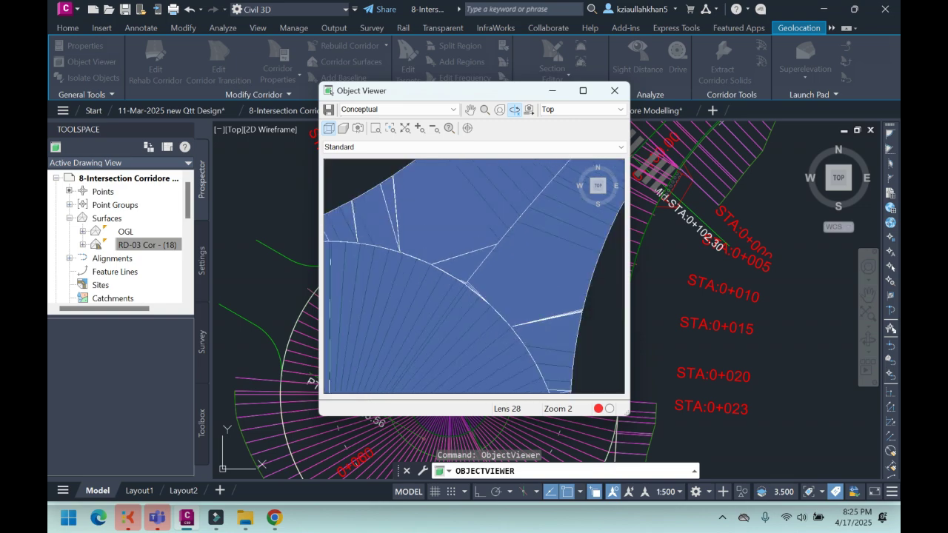
{"action": "key", "text": "Escape"}
{"action": "scroll", "coordinate": [493, 288], "scroll_direction": "down", "scroll_amount": 4}
{"action": "scroll", "coordinate": [520, 243], "scroll_direction": "up", "scroll_amount": 6}
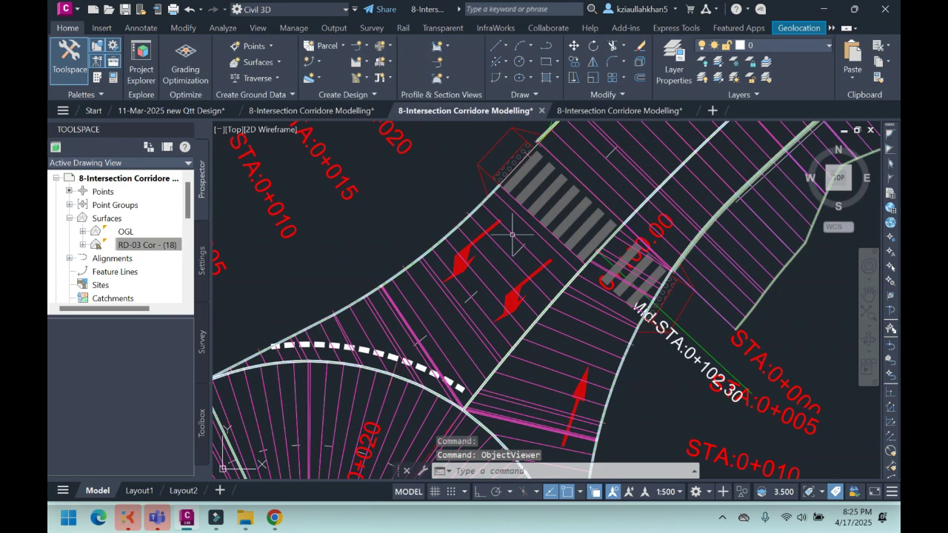
Step: Examine the corridor region ends around the pedestrian crossing on the Road 3 approach
{"action": "left_click", "coordinate": [511, 234]}
{"action": "scroll", "coordinate": [519, 198], "scroll_direction": "up", "scroll_amount": 4}
{"action": "scroll", "coordinate": [519, 198], "scroll_direction": "down", "scroll_amount": 5}
{"action": "scroll", "coordinate": [528, 195], "scroll_direction": "up", "scroll_amount": 4}
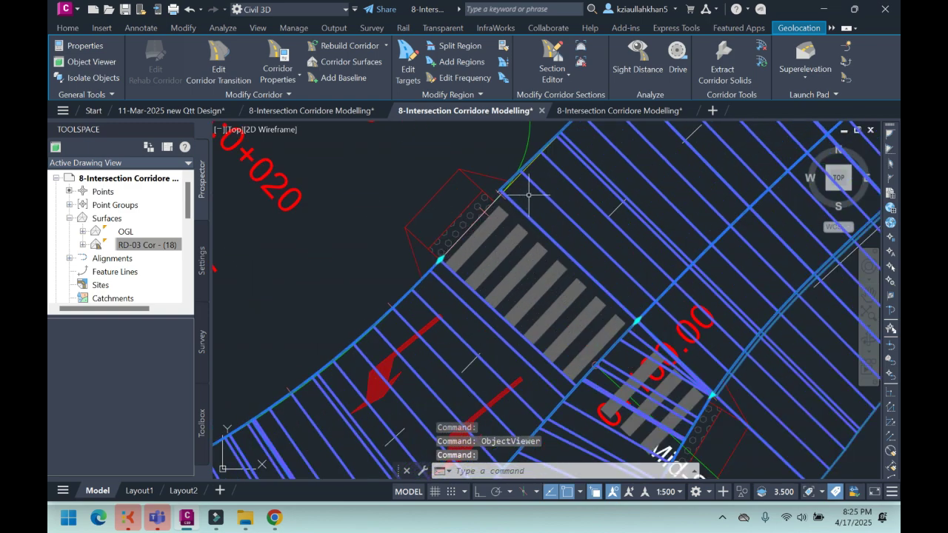
{"action": "scroll", "coordinate": [453, 251], "scroll_direction": "up", "scroll_amount": 2}
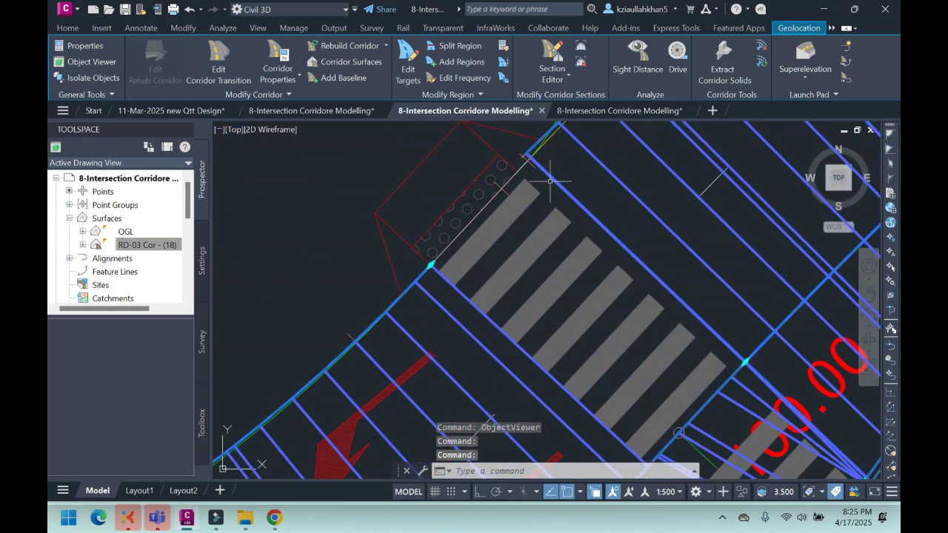
{"action": "scroll", "coordinate": [551, 182], "scroll_direction": "down", "scroll_amount": 4}
{"action": "scroll", "coordinate": [486, 216], "scroll_direction": "up", "scroll_amount": 3}
{"action": "scroll", "coordinate": [555, 144], "scroll_direction": "up", "scroll_amount": 1}
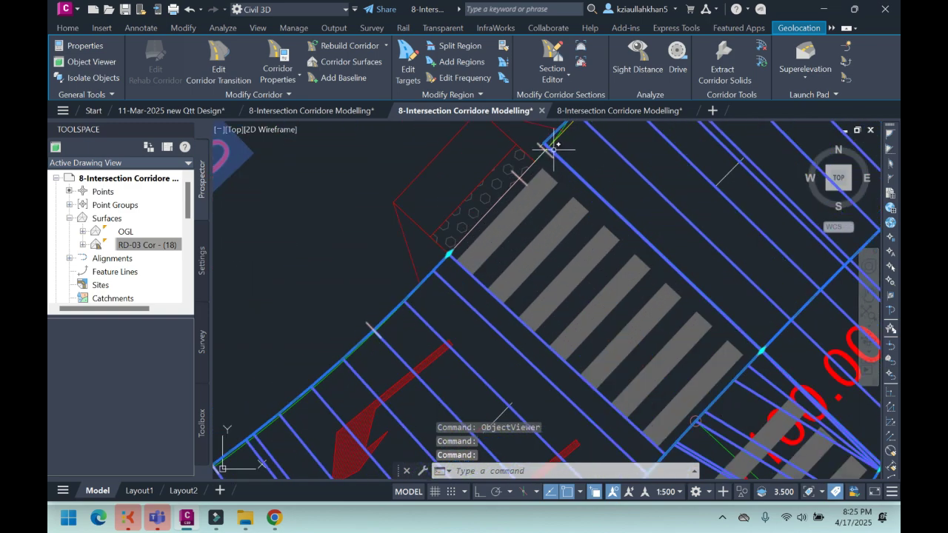
{"action": "scroll", "coordinate": [563, 185], "scroll_direction": "down", "scroll_amount": 4}
{"action": "scroll", "coordinate": [594, 243], "scroll_direction": "up", "scroll_amount": 3}
{"action": "key", "text": "Escape"}
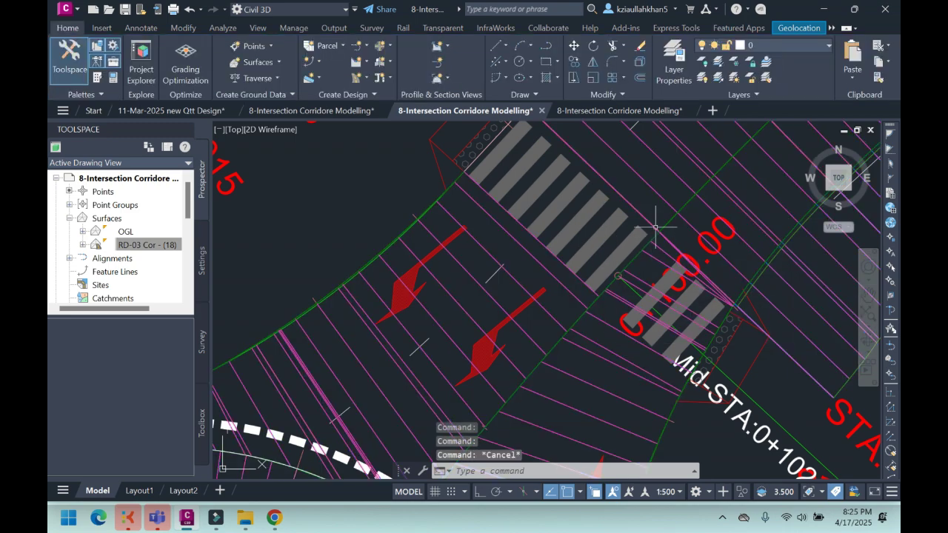
Step: Stretch the RD-03 RS region's end across the pedestrian crossing to its far corner at station 0+025.90, and dismiss the Event Viewer
{"action": "left_click", "coordinate": [729, 322]}
{"action": "scroll", "coordinate": [551, 211], "scroll_direction": "down", "scroll_amount": 4}
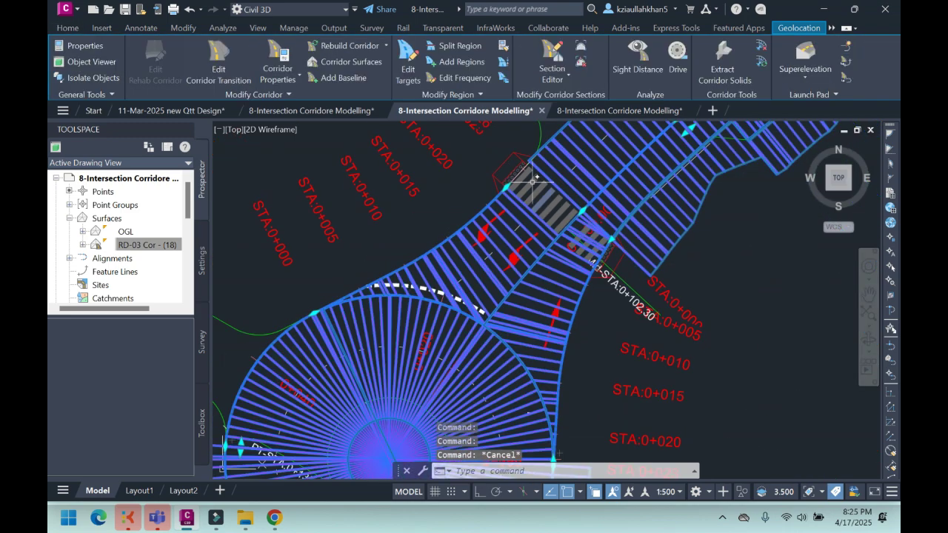
{"action": "scroll", "coordinate": [565, 222], "scroll_direction": "up", "scroll_amount": 3}
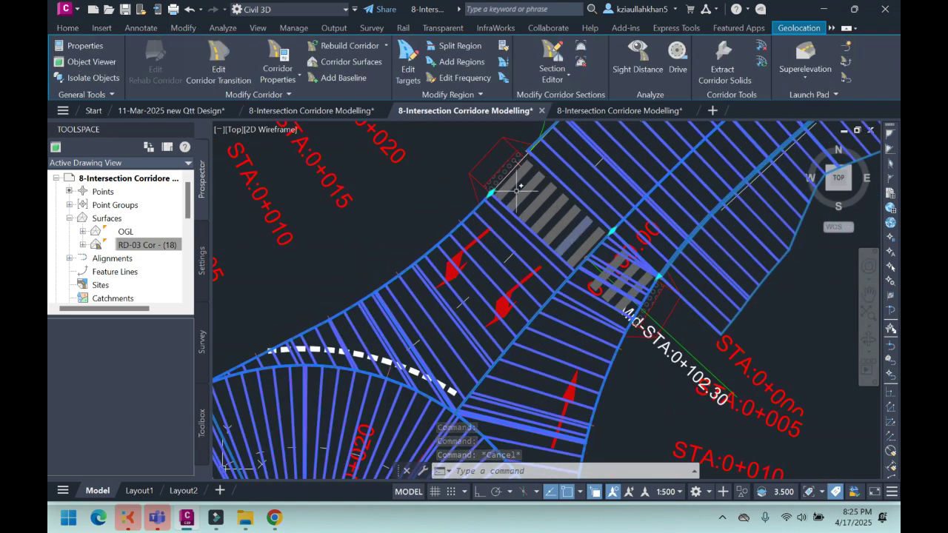
{"action": "scroll", "coordinate": [518, 191], "scroll_direction": "up", "scroll_amount": 4}
{"action": "left_click", "coordinate": [459, 205]}
{"action": "scroll", "coordinate": [470, 209], "scroll_direction": "down", "scroll_amount": 4}
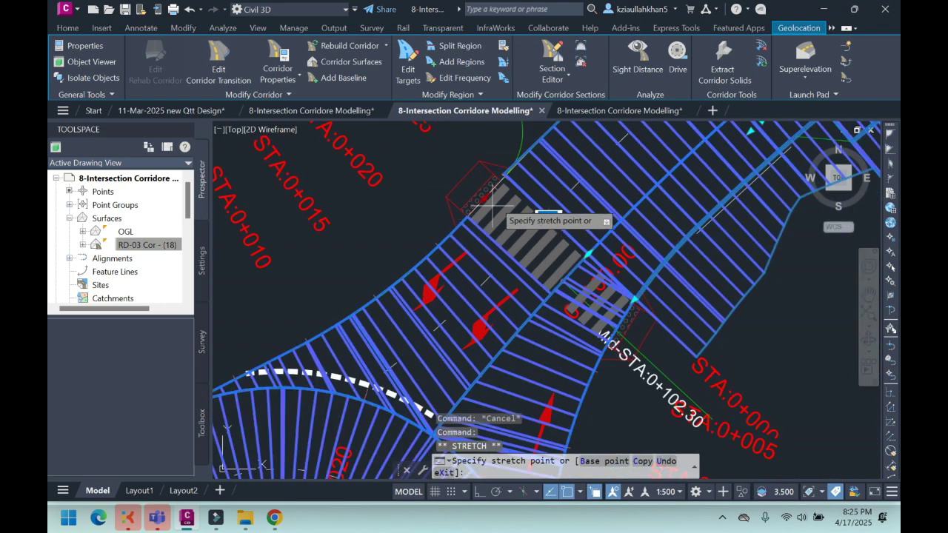
{"action": "scroll", "coordinate": [518, 191], "scroll_direction": "up", "scroll_amount": 4}
{"action": "left_click", "coordinate": [485, 172]}
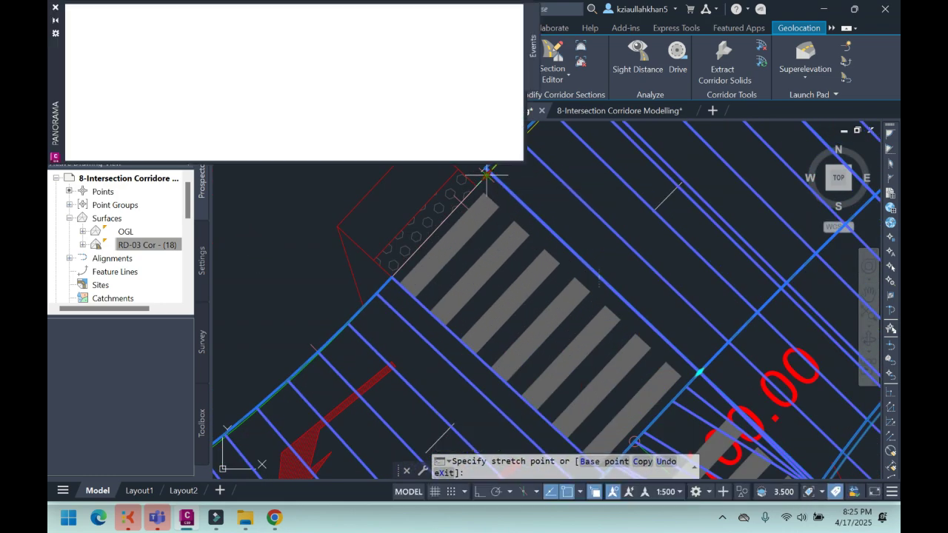
{"action": "left_click", "coordinate": [497, 13]}
Step: Set the surface target of the region RG - RD-03 Intersection - (9) on the RD-03 RS baseline to OGL
{"action": "scroll", "coordinate": [522, 168], "scroll_direction": "down", "scroll_amount": 4}
{"action": "scroll", "coordinate": [527, 190], "scroll_direction": "up", "scroll_amount": 2}
{"action": "scroll", "coordinate": [522, 190], "scroll_direction": "down", "scroll_amount": 6}
{"action": "left_click", "coordinate": [408, 66]}
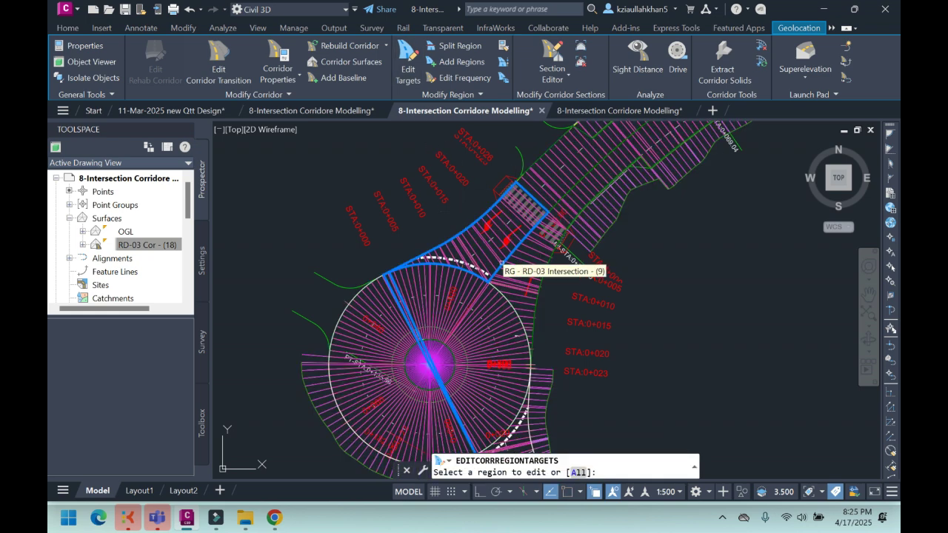
{"action": "left_click", "coordinate": [492, 251]}
{"action": "right_click", "coordinate": [492, 248]}
{"action": "left_click", "coordinate": [518, 254]}
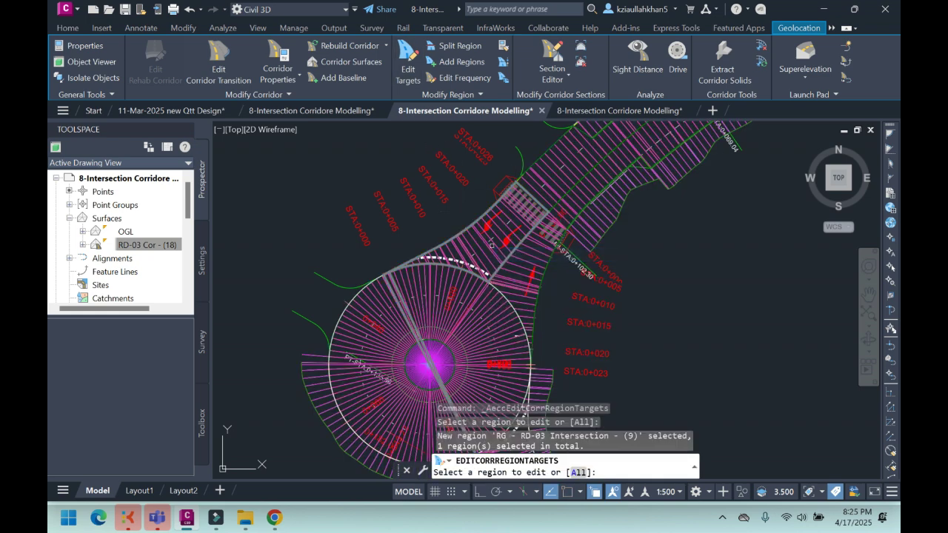
{"action": "left_click", "coordinate": [181, 81]}
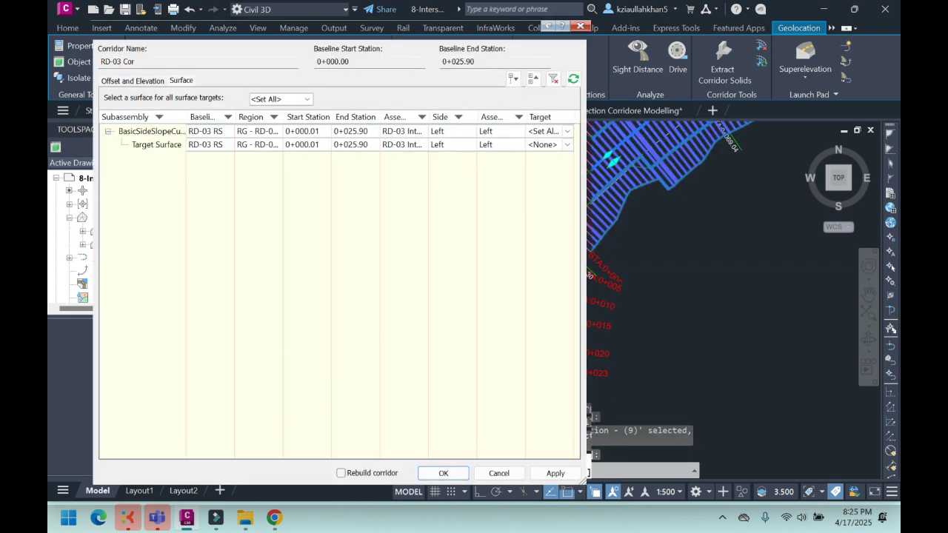
{"action": "key", "text": "Return"}
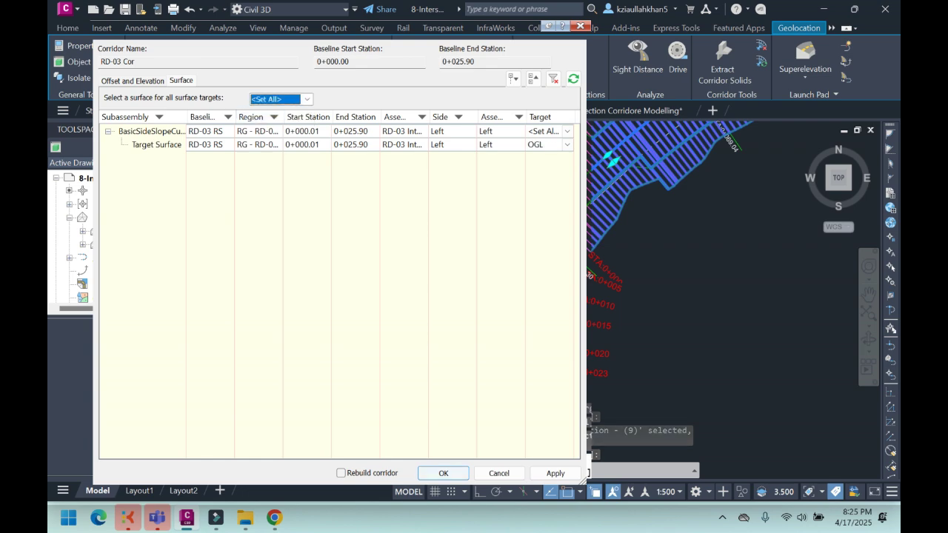
{"action": "key", "text": "Return"}
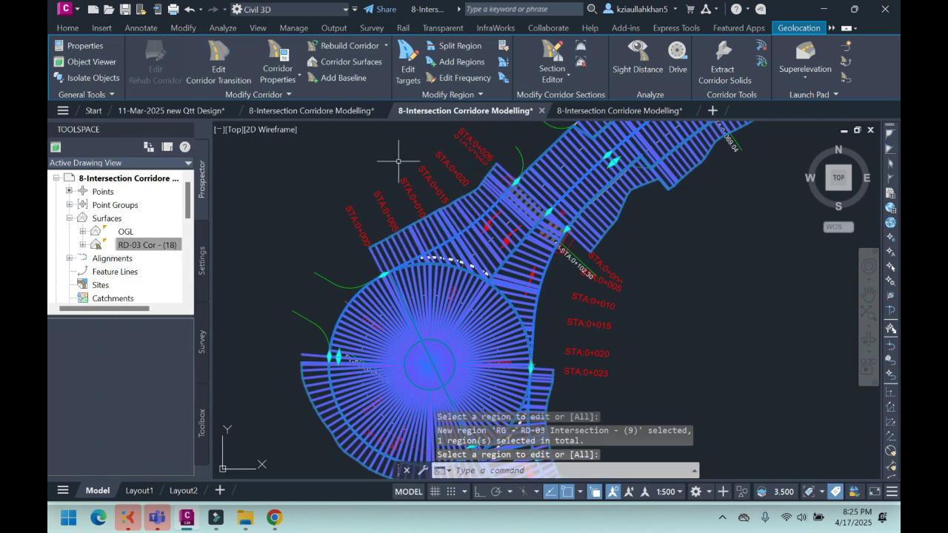
Step: Set the surface target of the region RG - RD-03 Intersection - (7) on the adjoining RD-05 baseline to OGL
{"action": "left_click", "coordinate": [408, 65]}
{"action": "left_click", "coordinate": [512, 271]}
{"action": "right_click", "coordinate": [511, 271]}
{"action": "left_click", "coordinate": [524, 280]}
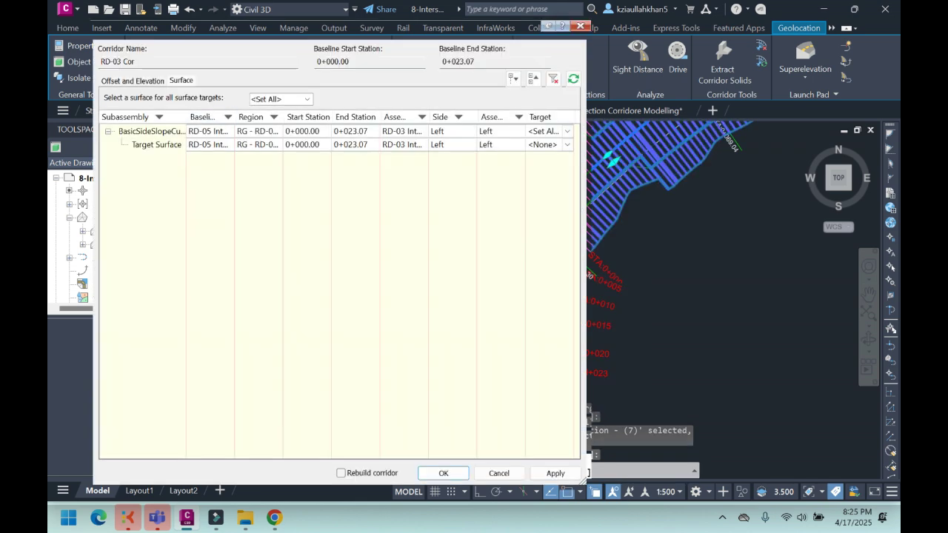
{"action": "key", "text": "Return"}
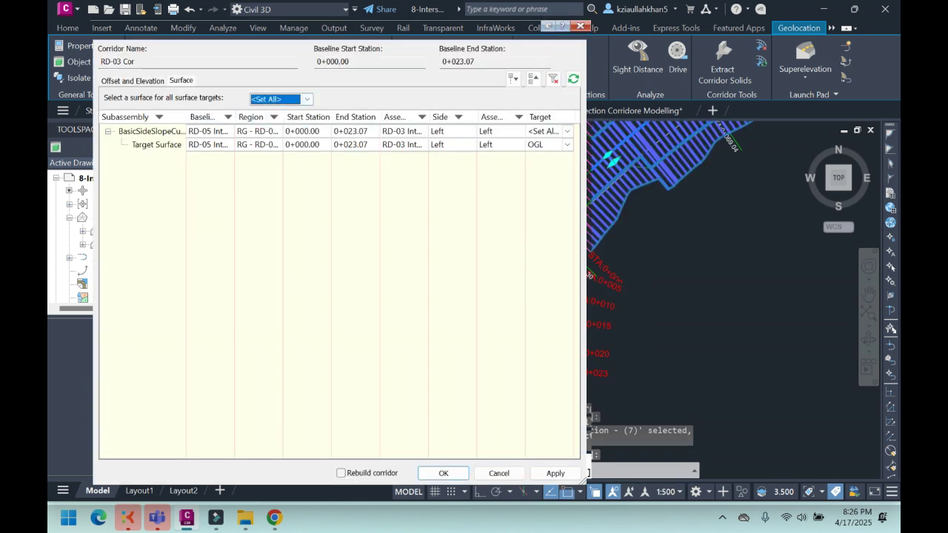
{"action": "key", "text": "Return"}
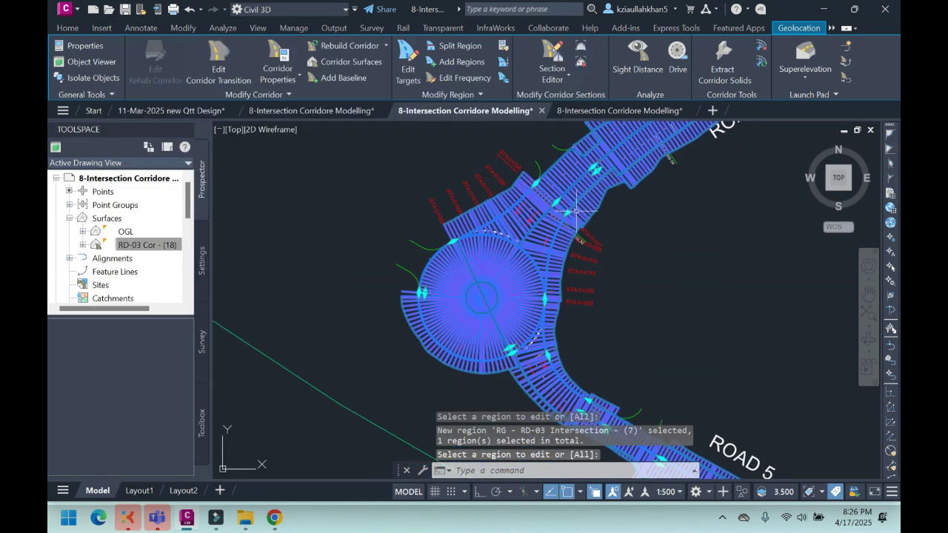
Step: Reselect the corridor and start stretching the region end where the western Road 3 edge meets the roundabout circle
{"action": "key", "text": "Escape"}
{"action": "scroll", "coordinate": [423, 237], "scroll_direction": "up", "scroll_amount": 5}
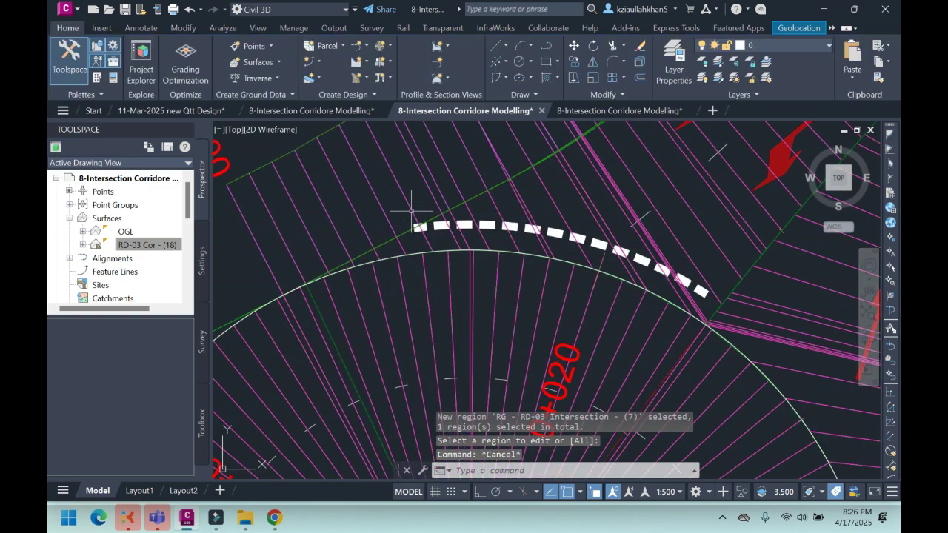
{"action": "left_click", "coordinate": [408, 211]}
{"action": "scroll", "coordinate": [418, 252], "scroll_direction": "down", "scroll_amount": 5}
{"action": "scroll", "coordinate": [326, 214], "scroll_direction": "up", "scroll_amount": 8}
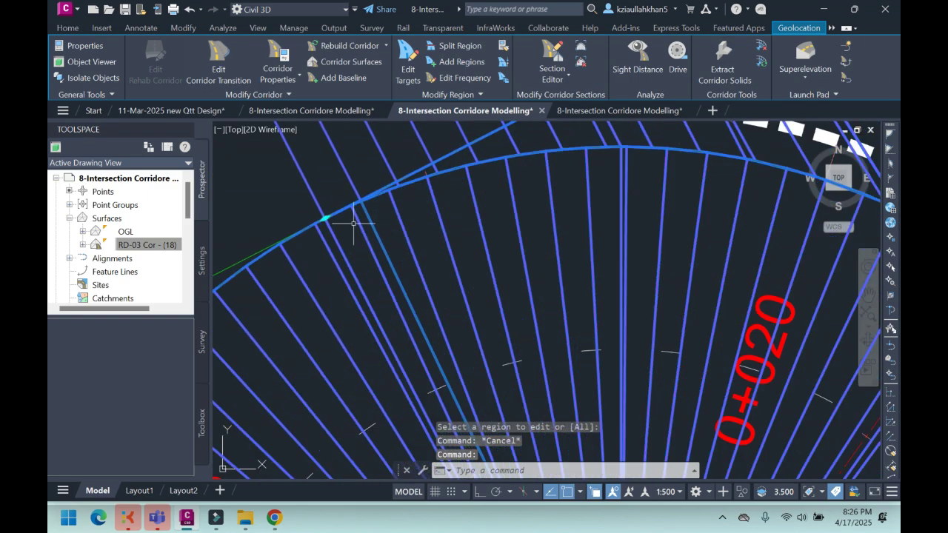
{"action": "left_click", "coordinate": [313, 220]}
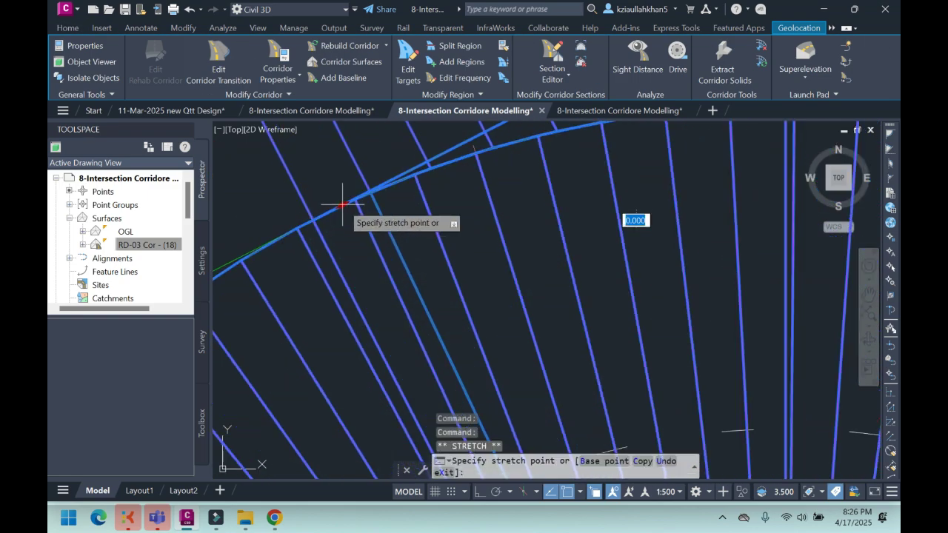